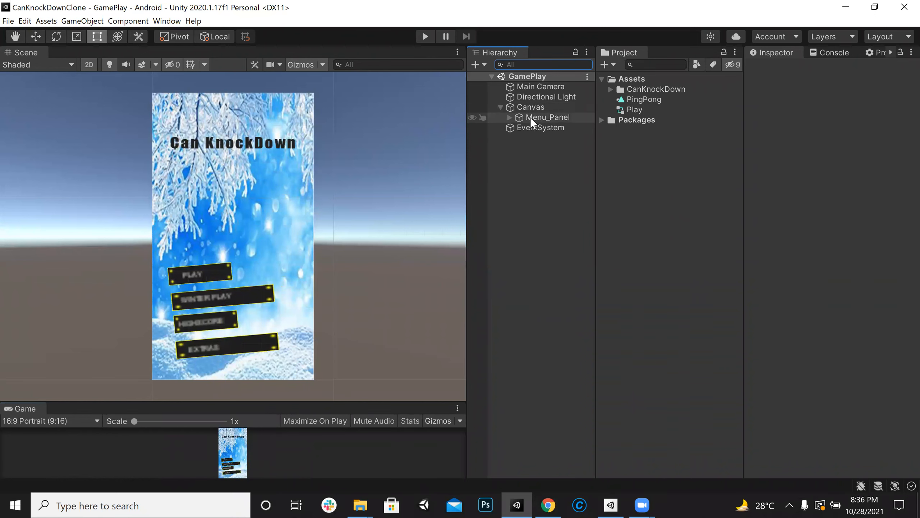
Switch the Scene view from 2D to 3D perspective and orbit to an empty area beside the canvas
middle_drag(348, 232, 322, 324)
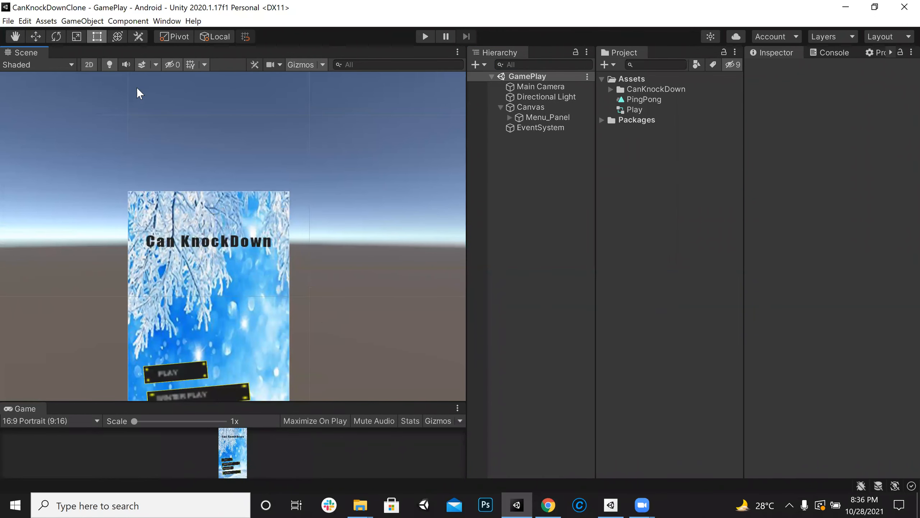
click(89, 65)
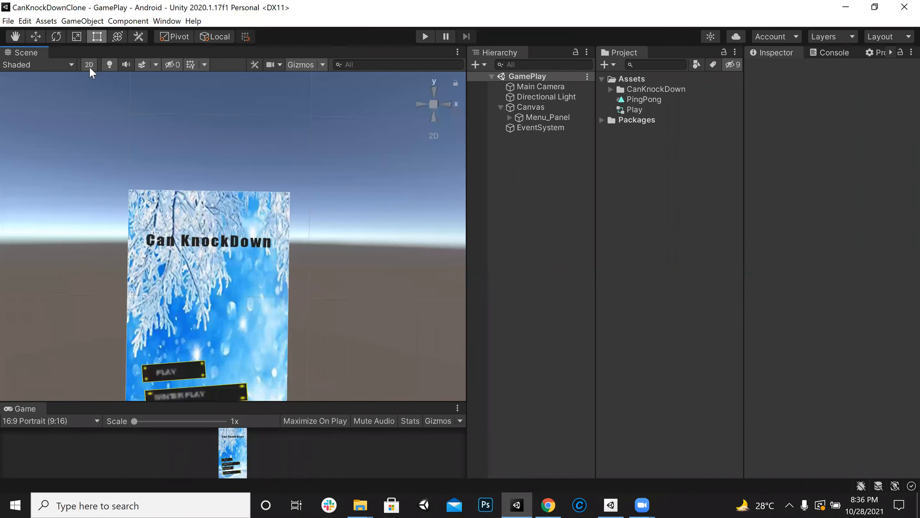
click(90, 68)
right_drag(237, 217, 262, 209)
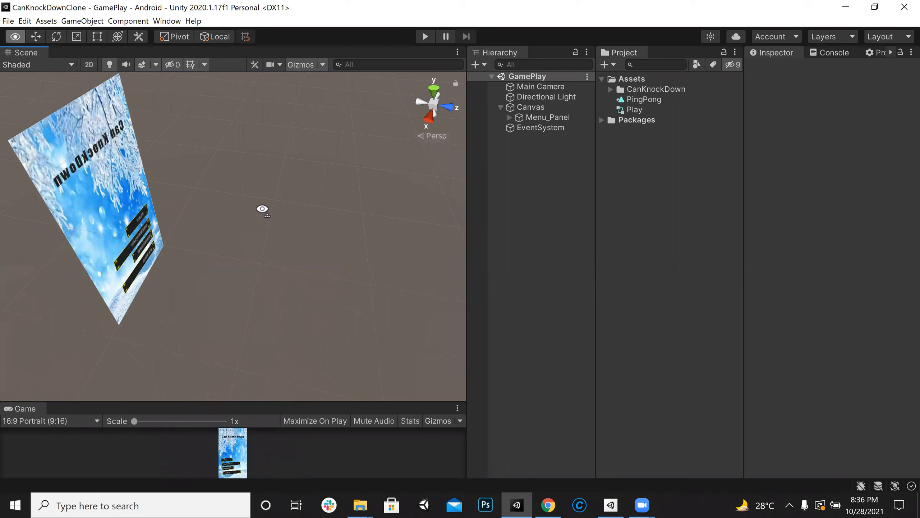
right_drag(155, 280, 289, 312)
right_drag(696, 409, 692, 406)
right_drag(241, 283, 487, 140)
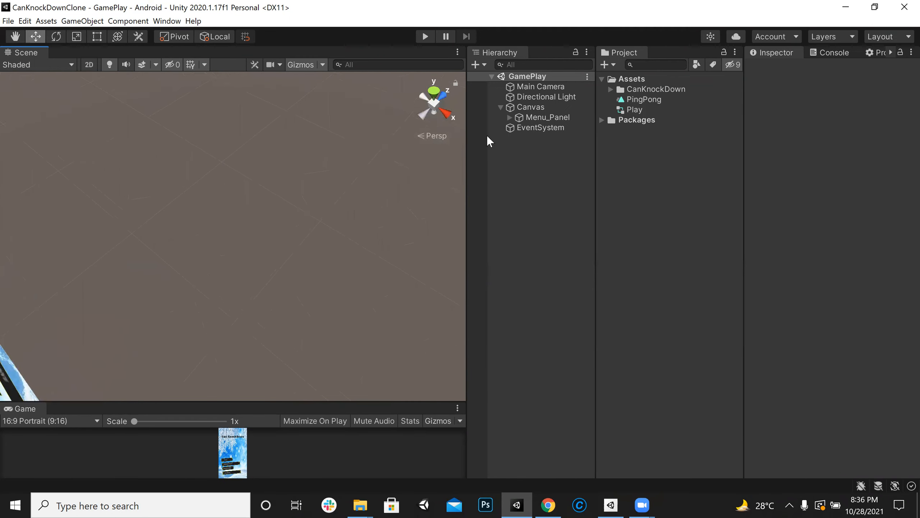
Collapse the Canvas hierarchy and create an empty root object named Envrionment
click(500, 107)
click(492, 77)
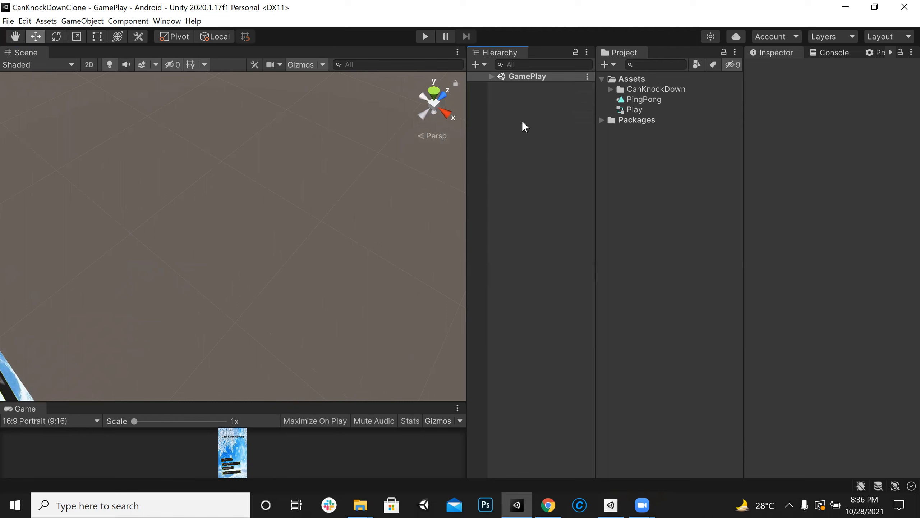
click(492, 77)
right_click(507, 173)
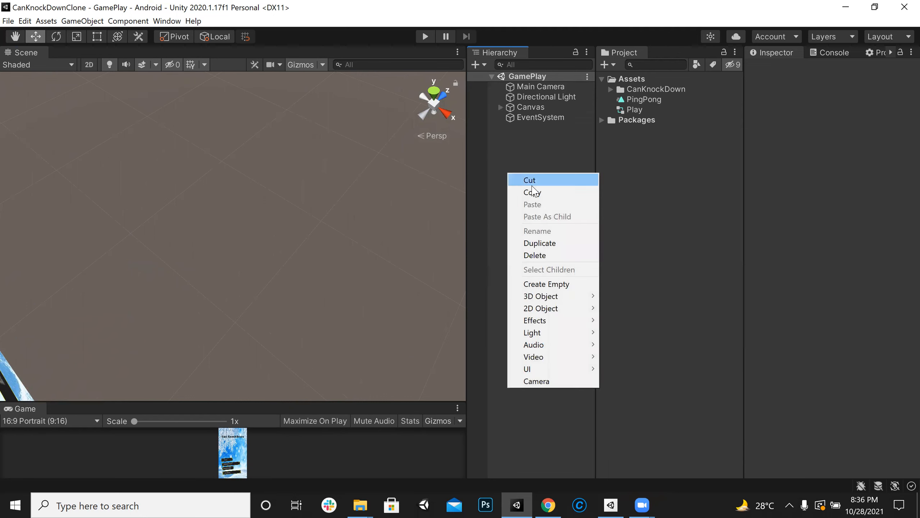
click(552, 285)
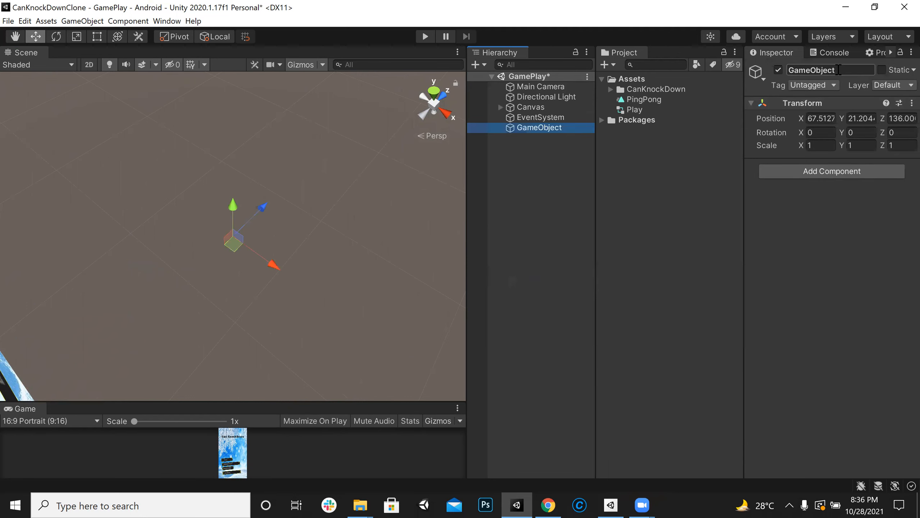
click(838, 70)
text(Envrionment)
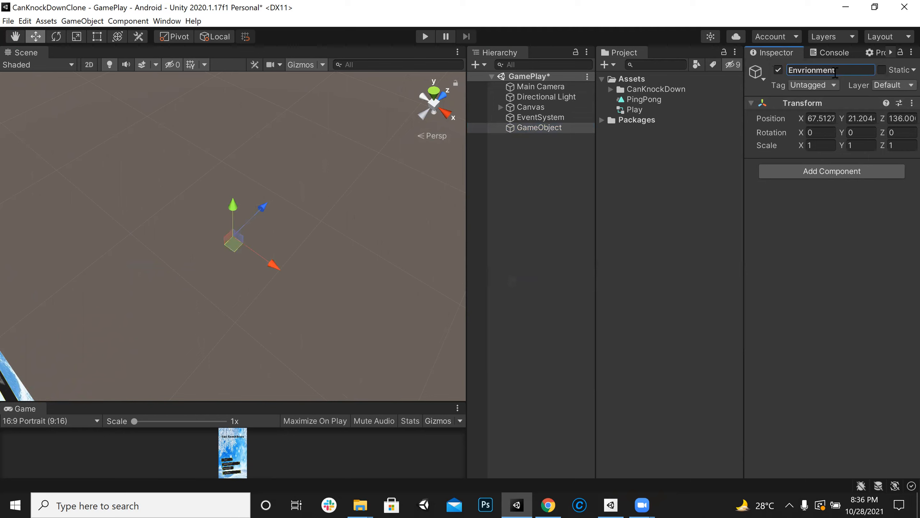
key(Return)
Set the Envrionment object's position to 0, 0, 0
click(820, 120)
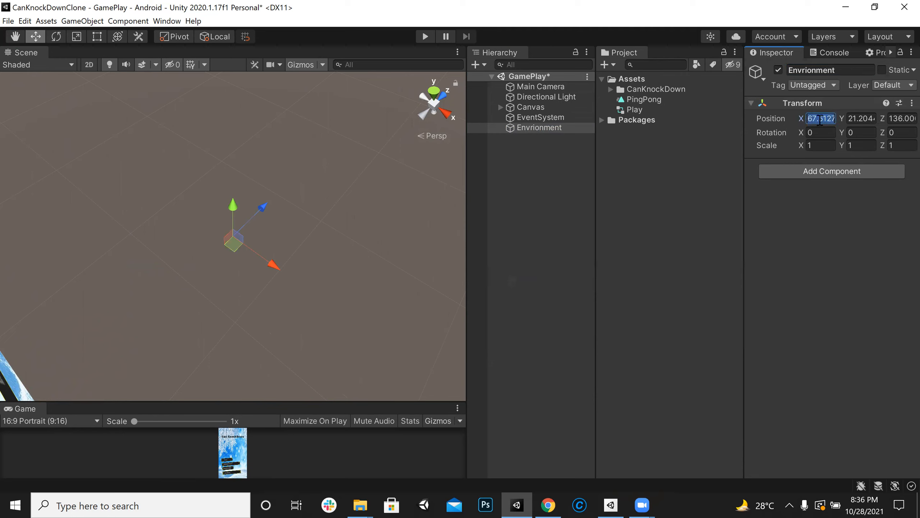
text(0)
key(Tab)
text(0)
key(Tab)
text(0)
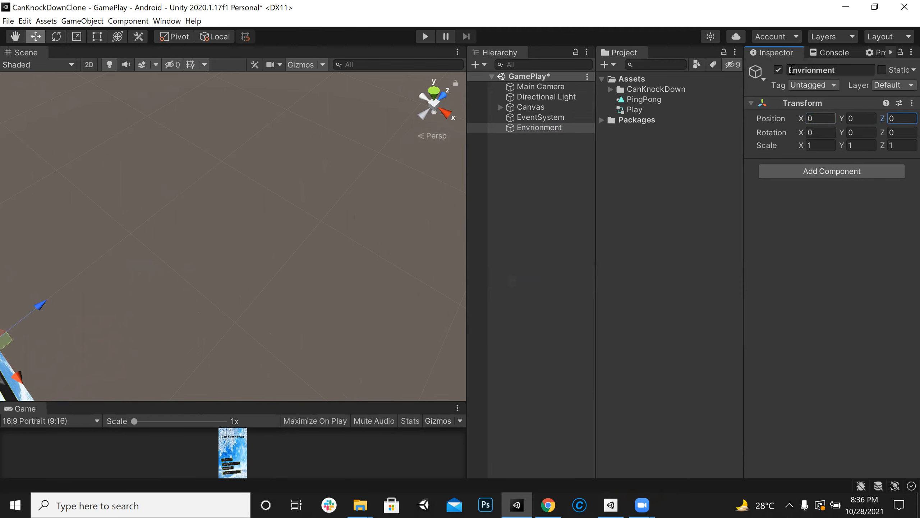
Move the Envrionment object away from the canvas to Z position -100, save the scene and enlarge the Game view
double_click(551, 127)
alt+drag(311, 224, 156, 209)
alt+drag(293, 177, 223, 193)
right_drag(243, 138, 399, 141)
click(534, 128)
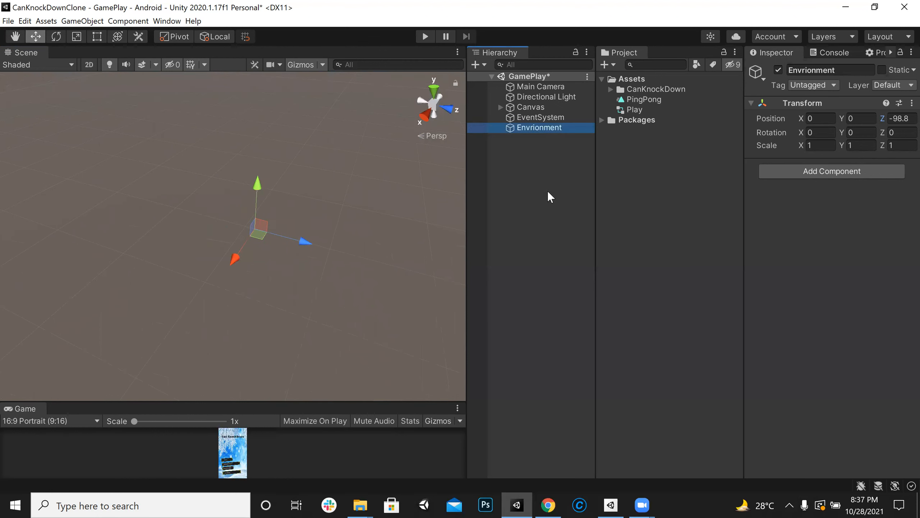
key(ctrl+s)
click(907, 118)
text(-100)
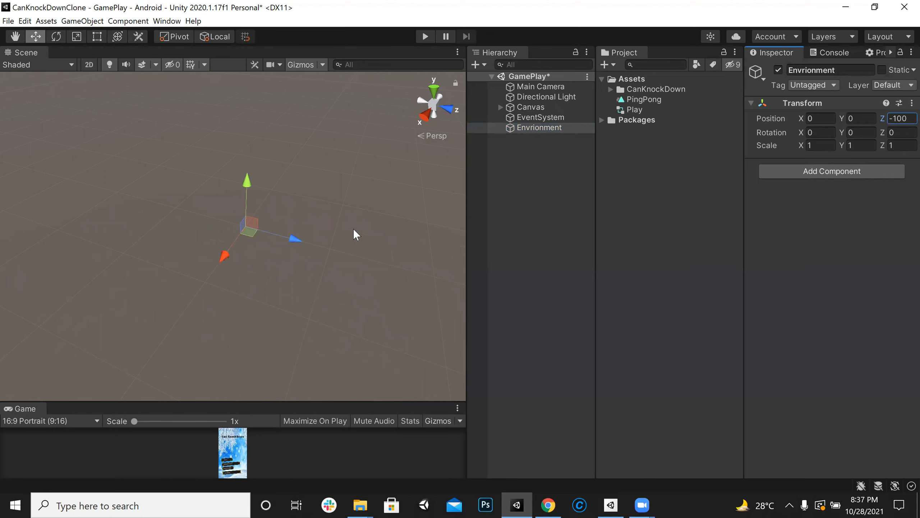
right_drag(336, 223, 384, 172)
key(ctrl+s)
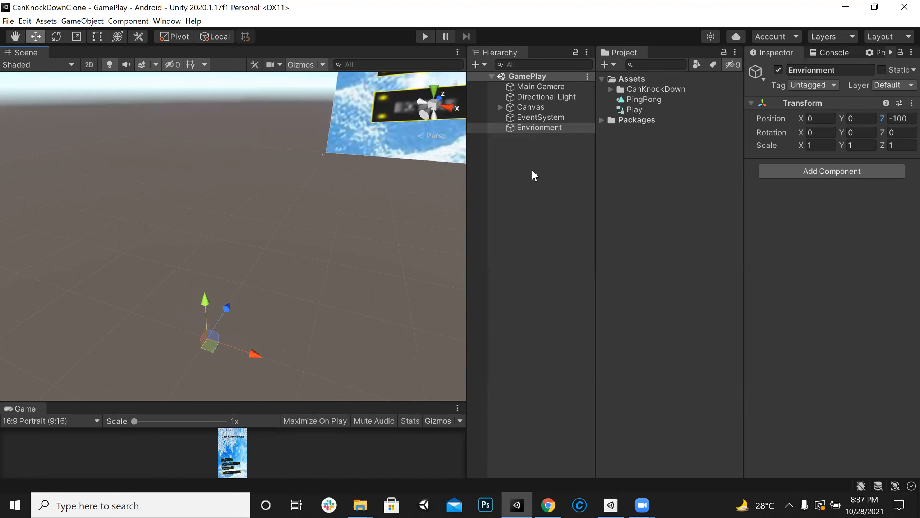
drag(428, 404, 440, 257)
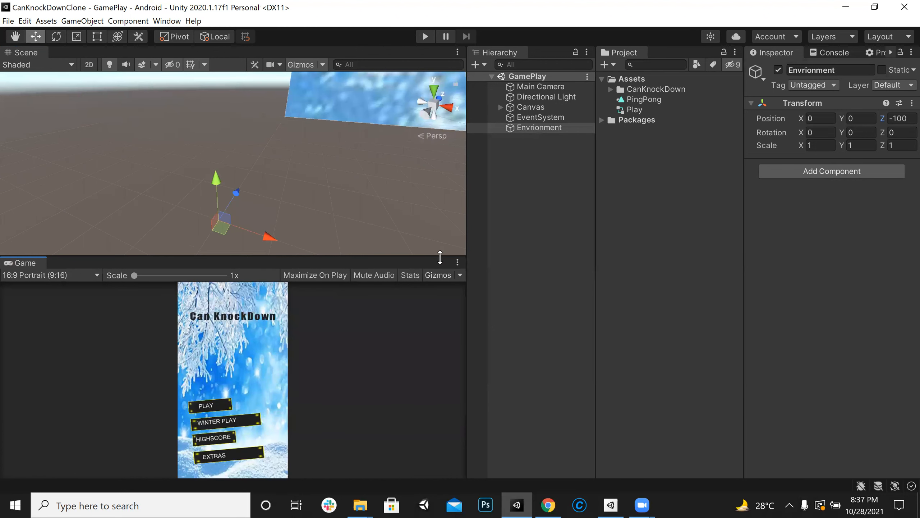
Open the gameplay reference image "WhatsApp Image 2021-10-26 at 8.12.55 PM (2)" from drive D's Downloads folder and examine its shelf layout
key(alt+Tab)
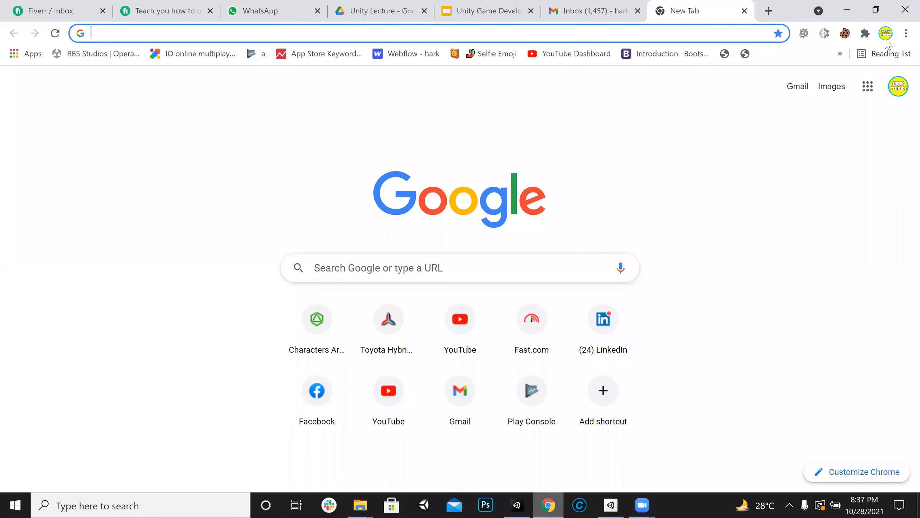
click(844, 11)
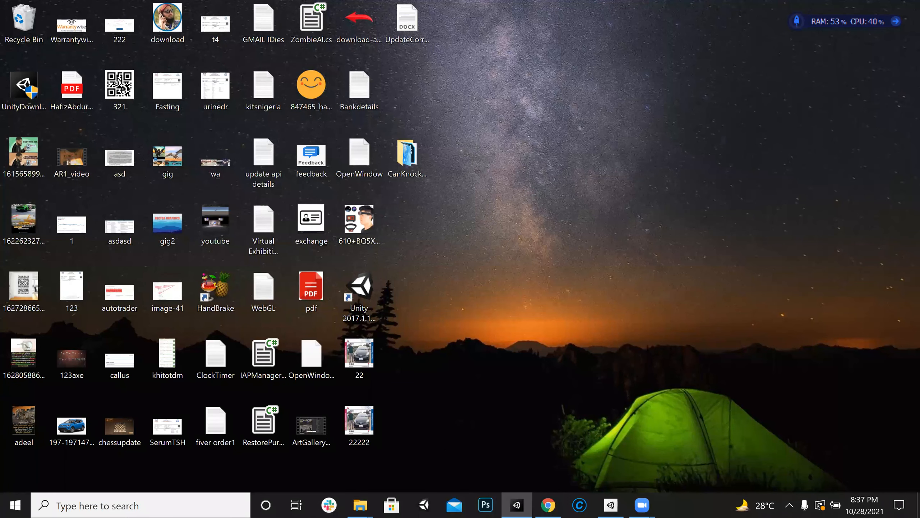
click(417, 458)
click(360, 506)
click(323, 448)
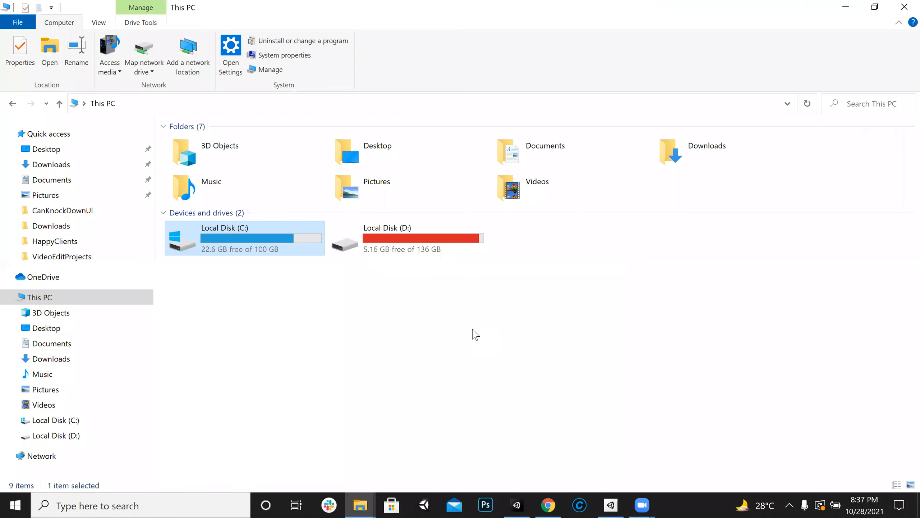
double_click(407, 248)
double_click(224, 184)
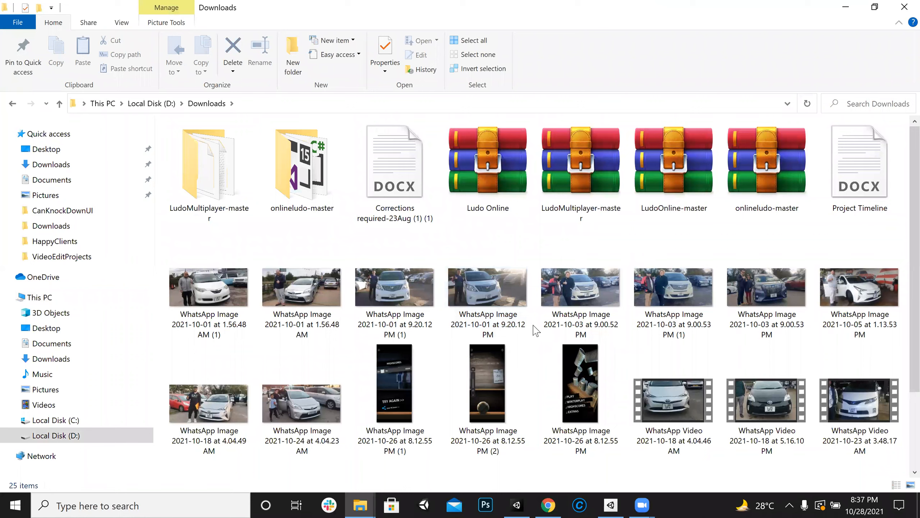
scroll(466, 316, down, 2)
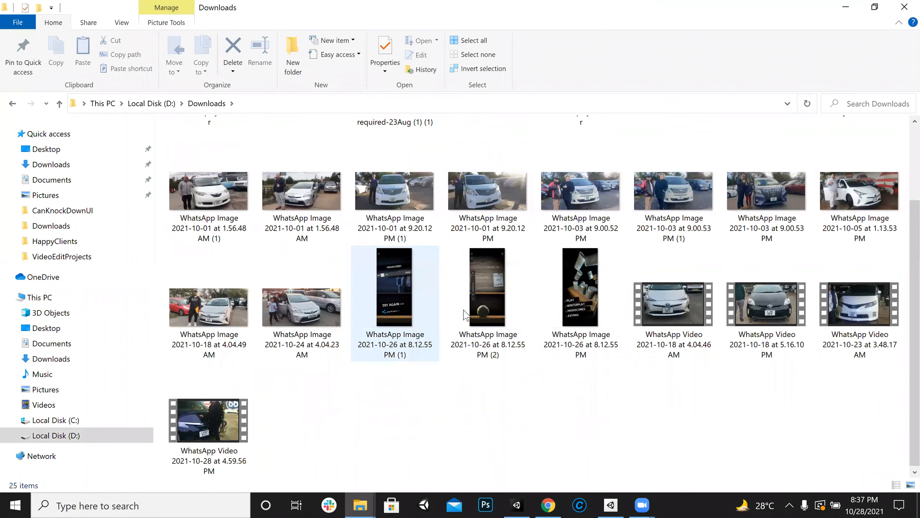
double_click(482, 310)
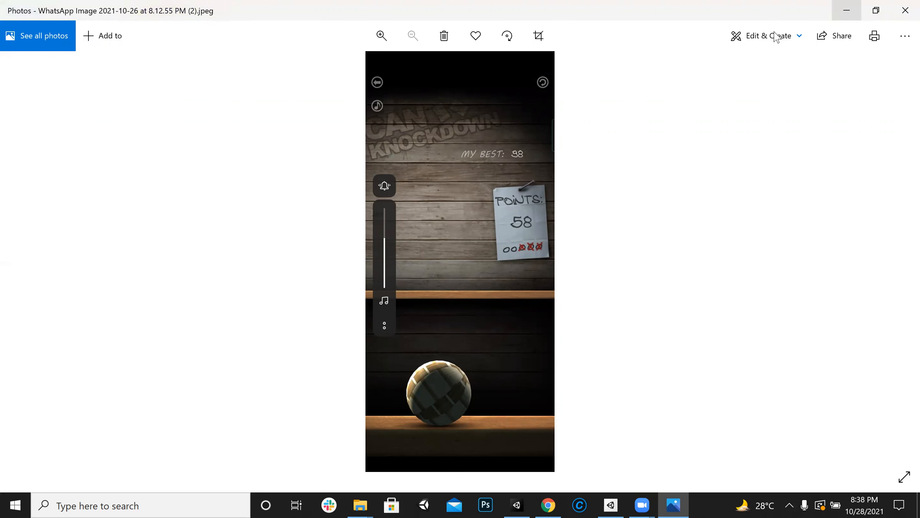
click(843, 10)
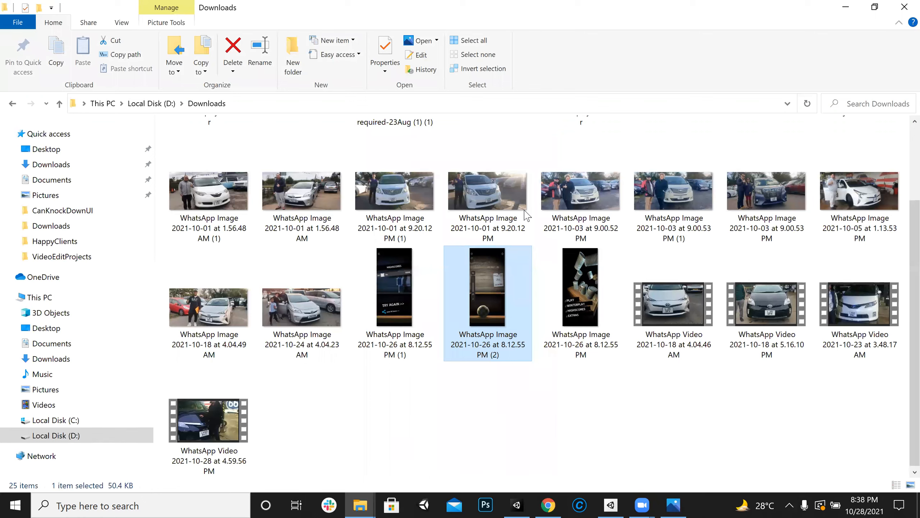
Switch back to Unity, add a 3D cube as a child of Envrionment and frame it in the scene
key(alt+Tab)
right_click(535, 129)
mouse_move(584, 252)
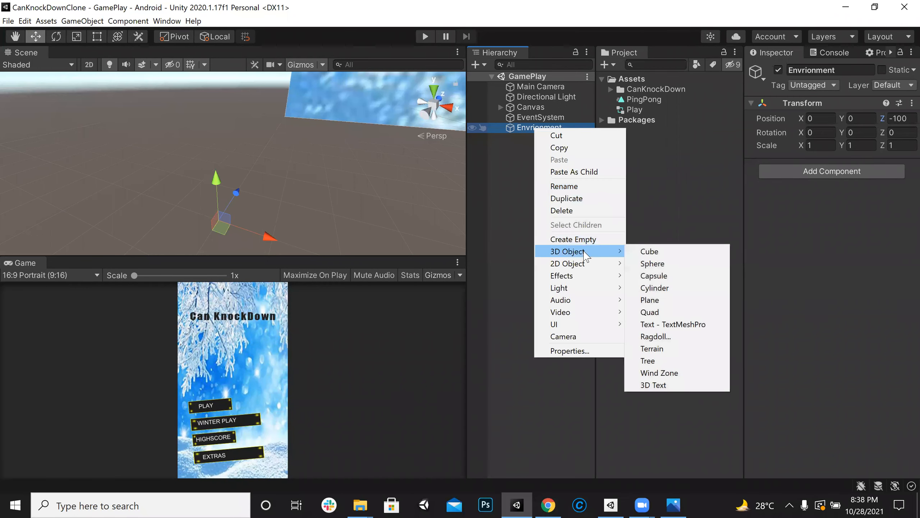
click(649, 251)
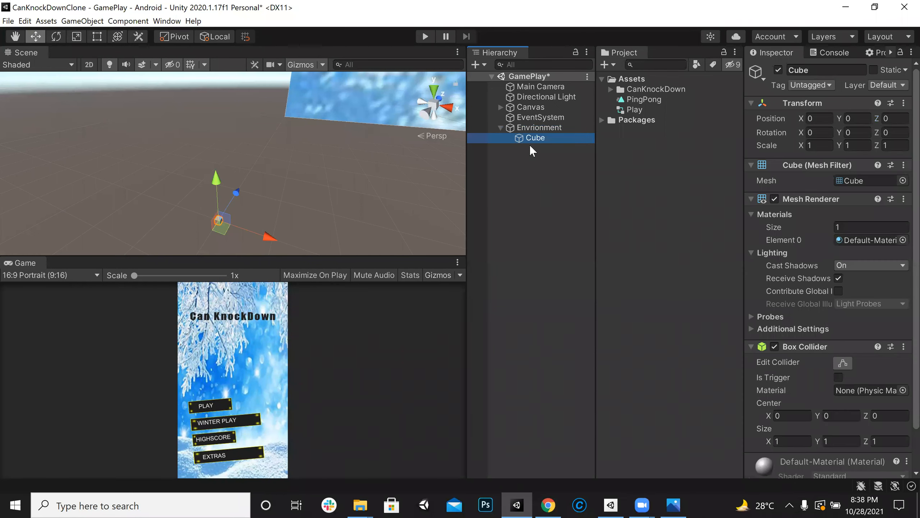
double_click(529, 140)
Stretch the cube along X with the Rect tool to a scale of about 11.2
right_drag(356, 200, 234, 166)
scroll(233, 165, down, 5)
click(97, 36)
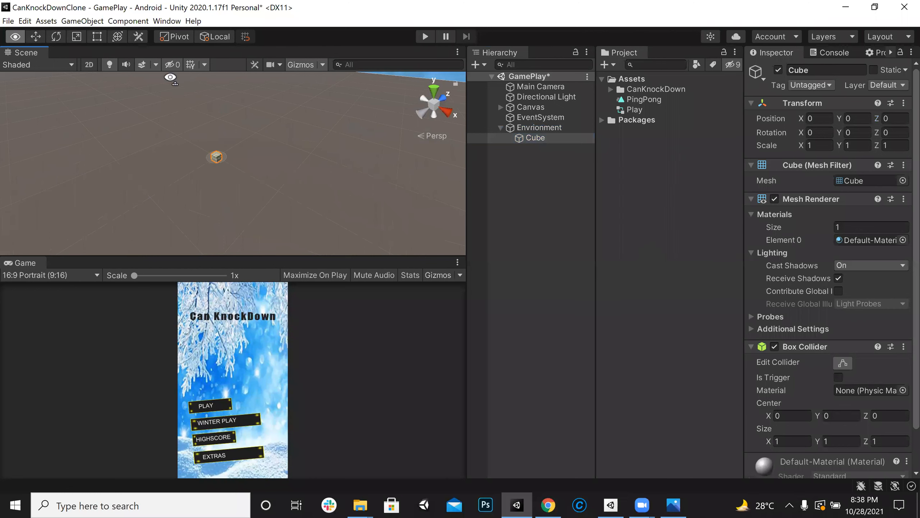
click(99, 41)
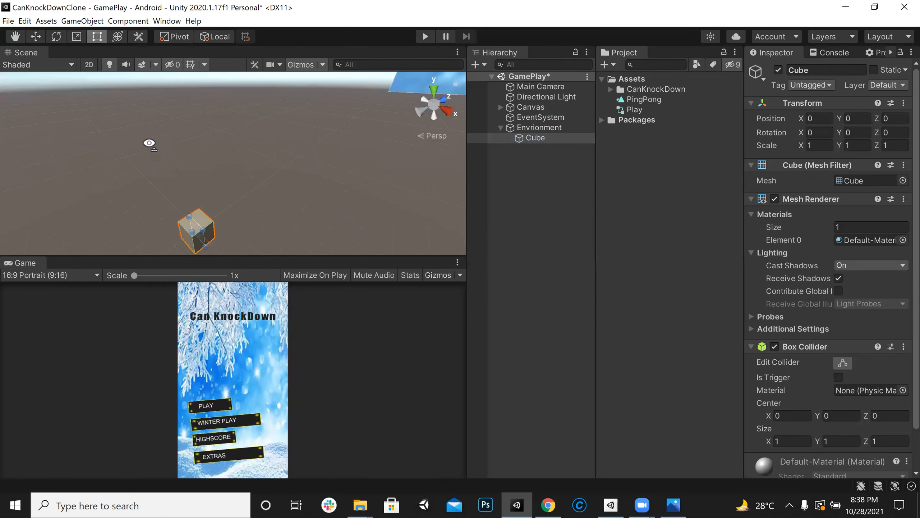
right_drag(137, 94, 142, 150)
click(98, 36)
drag(198, 175, 316, 250)
scroll(246, 152, down, 3)
alt+drag(246, 152, 282, 188)
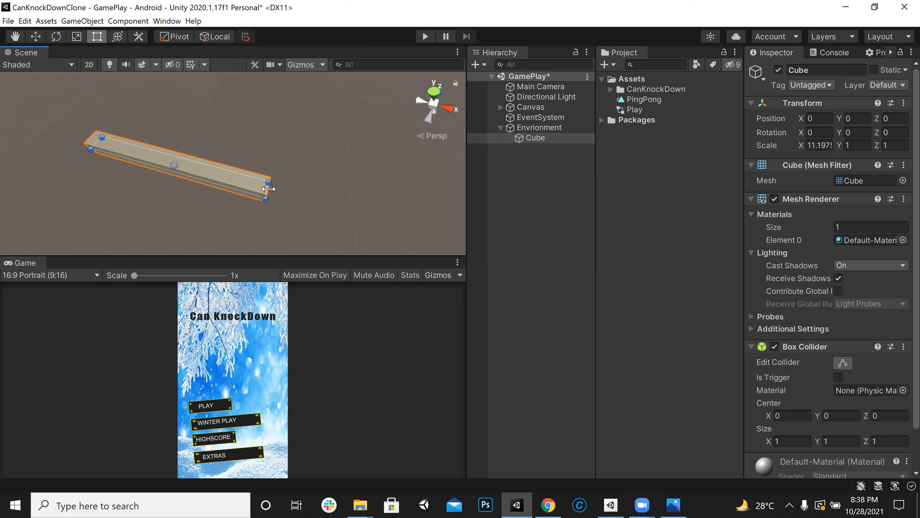
Rework the cube's length, ending with an X scale of about 19.17 to form a long shelf
drag(270, 188, 233, 194)
key(ctrl+z)
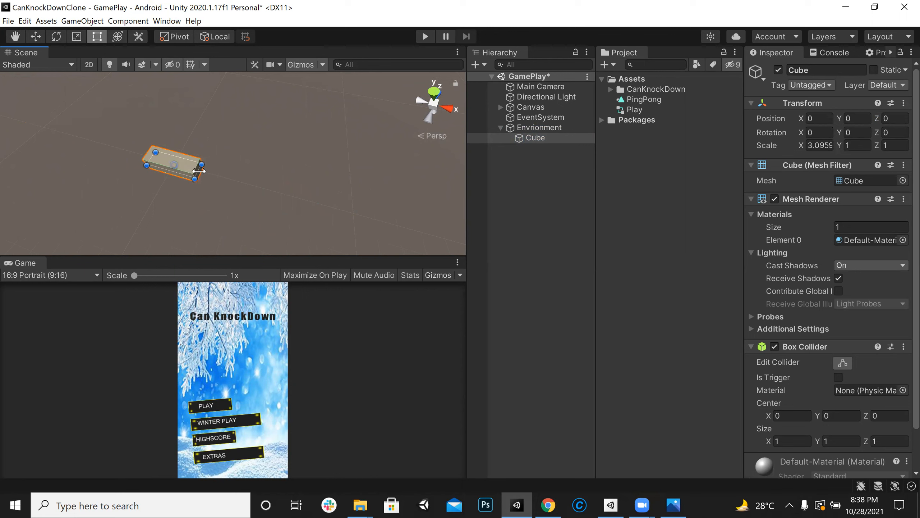
alt+drag(237, 175, 300, 147)
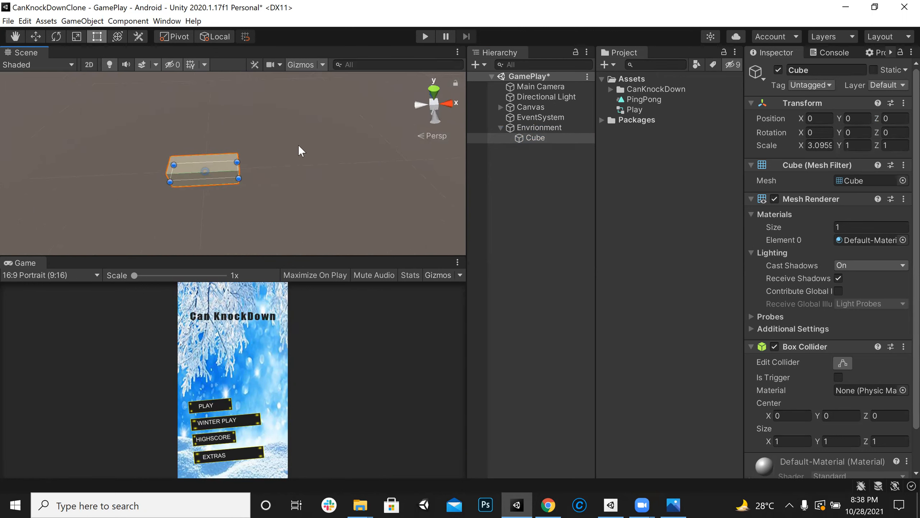
drag(238, 166, 401, 153)
scroll(308, 159, down, 6)
alt+drag(308, 158, 7, 140)
Duplicate the long cube and move the copy along Z to about 23.94, behind the original
click(498, 181)
click(529, 136)
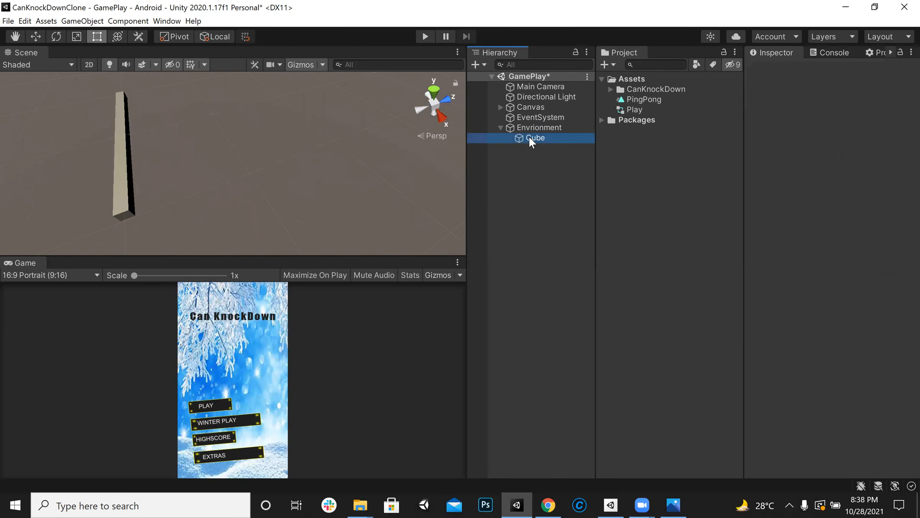
alt+drag(243, 130, 232, 101)
click(520, 135)
alt+drag(286, 156, 296, 181)
key(ctrl+d)
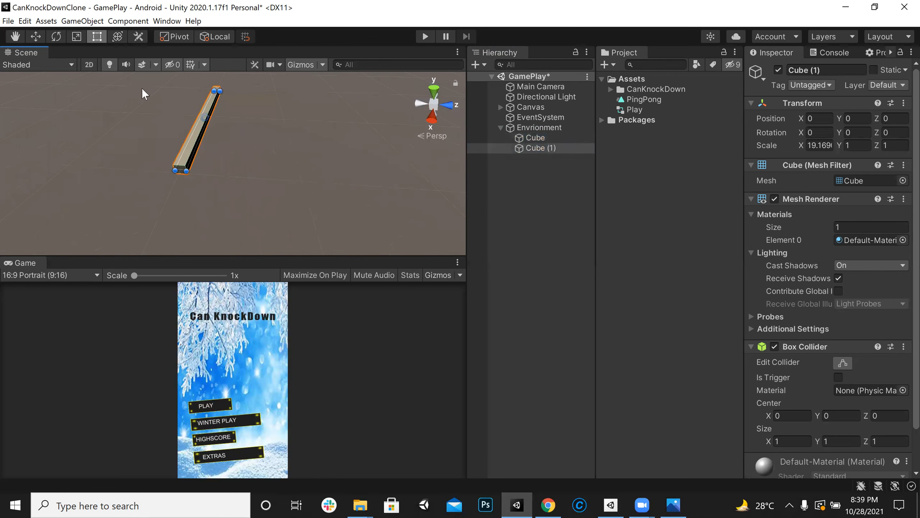
click(43, 36)
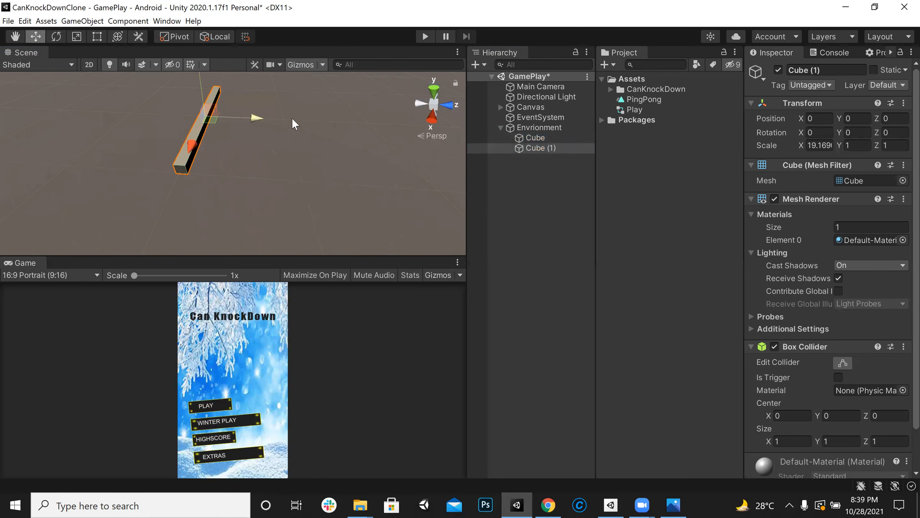
drag(293, 119, 428, 123)
alt+drag(362, 145, 175, 199)
Rename the original front cube Ball_Cube
click(535, 137)
click(826, 72)
text(Ball_Ca)
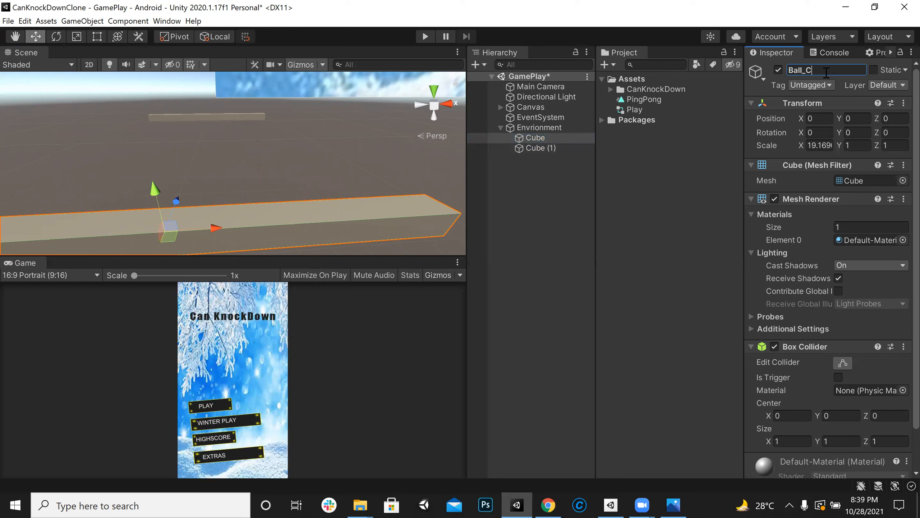
key(Return)
right_drag(255, 159, 268, 150)
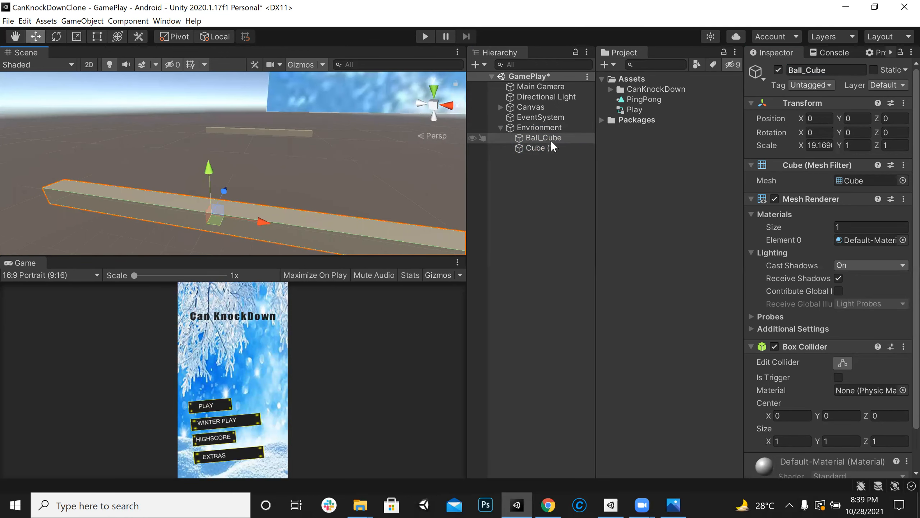
click(544, 149)
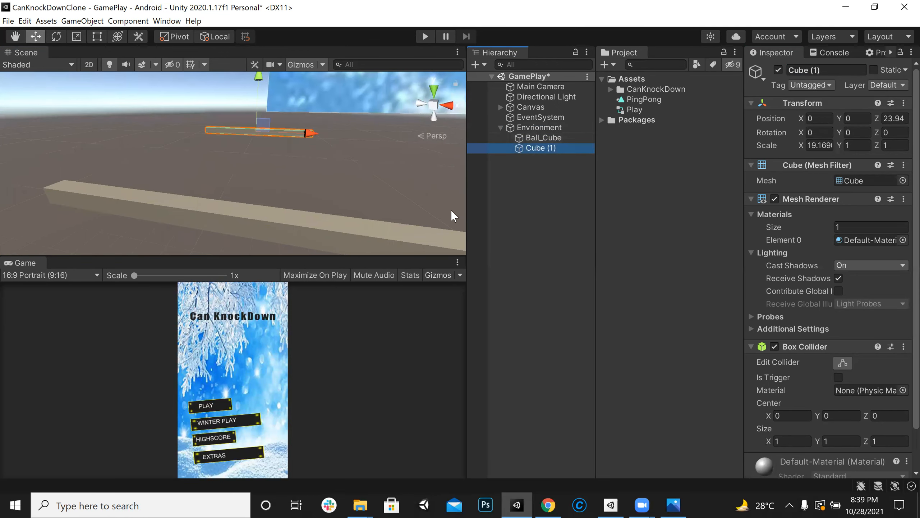
click(548, 138)
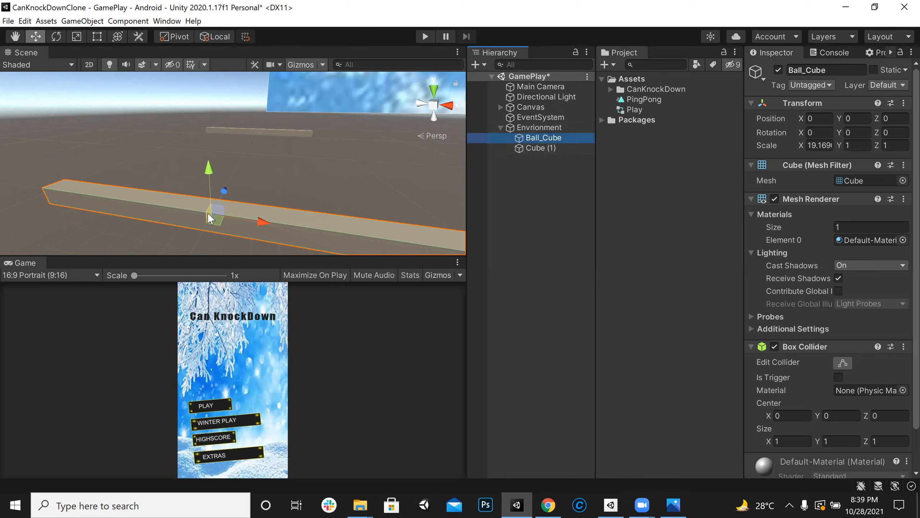
Stretch the rear cube, Cube (1), along X with the Rect tool to a scale of about 31.8
right_drag(262, 221, 291, 184)
click(274, 166)
click(97, 37)
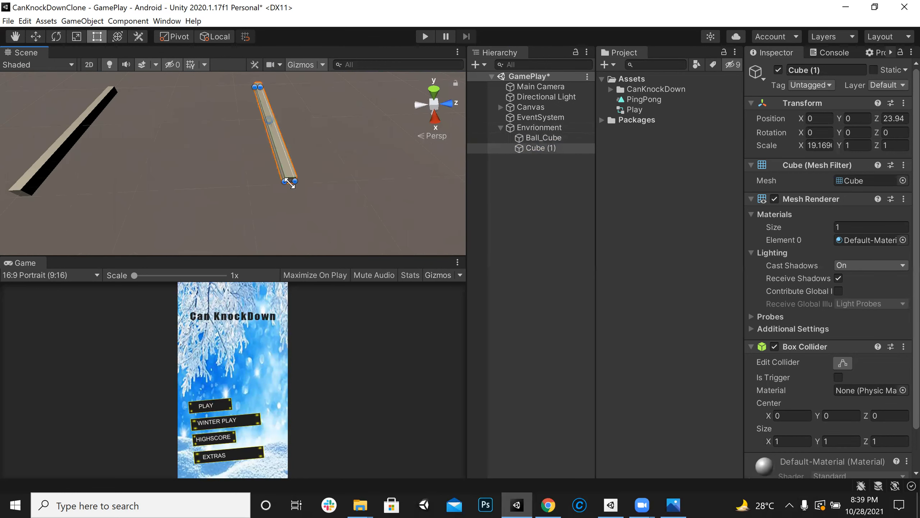
drag(292, 183, 302, 234)
key(ctrl+z)
right_drag(328, 197, 218, 157)
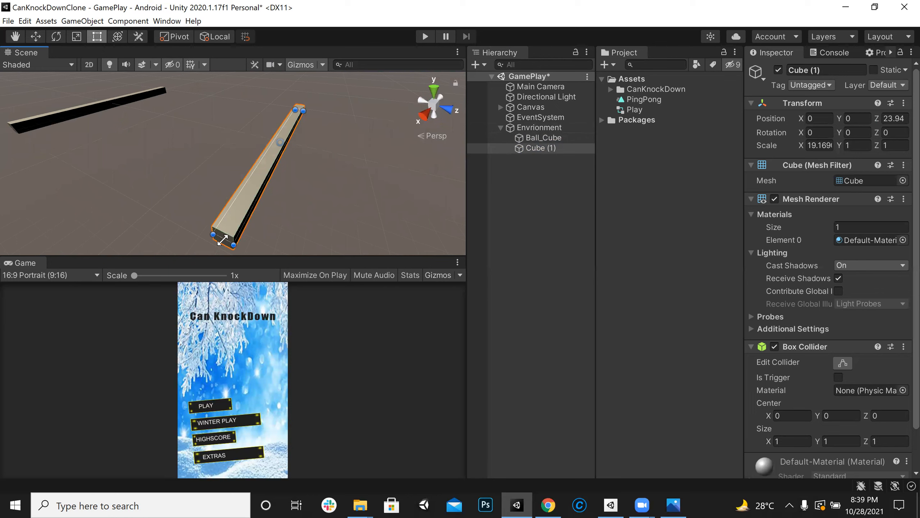
drag(223, 240, 183, 286)
scroll(259, 170, down, 3)
right_drag(254, 160, 205, 187)
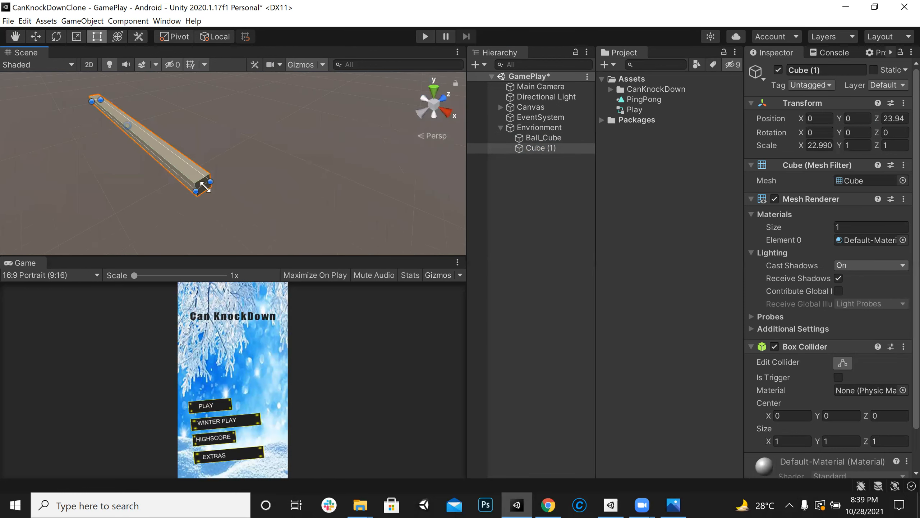
right_click(205, 187)
drag(206, 187, 271, 249)
right_drag(236, 179, 493, 150)
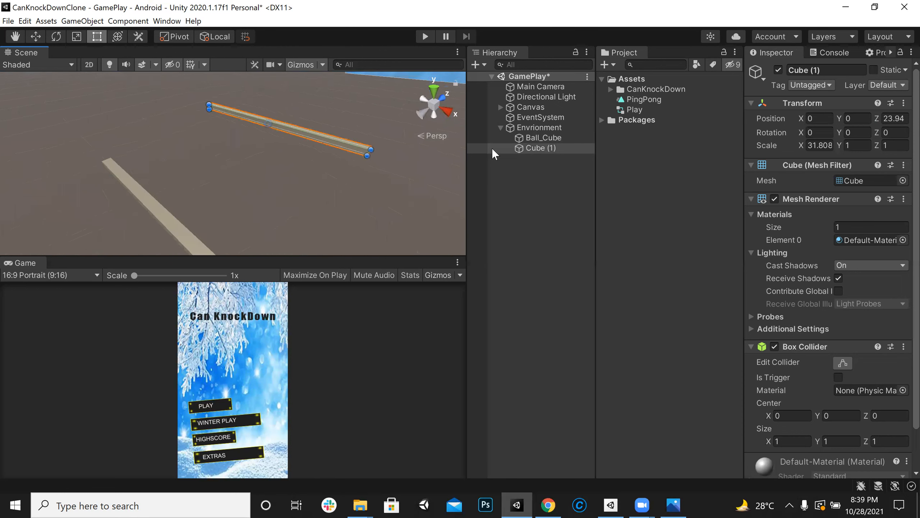
Collapse the Envrionment group and deactivate the menu Canvas object
click(500, 128)
click(529, 108)
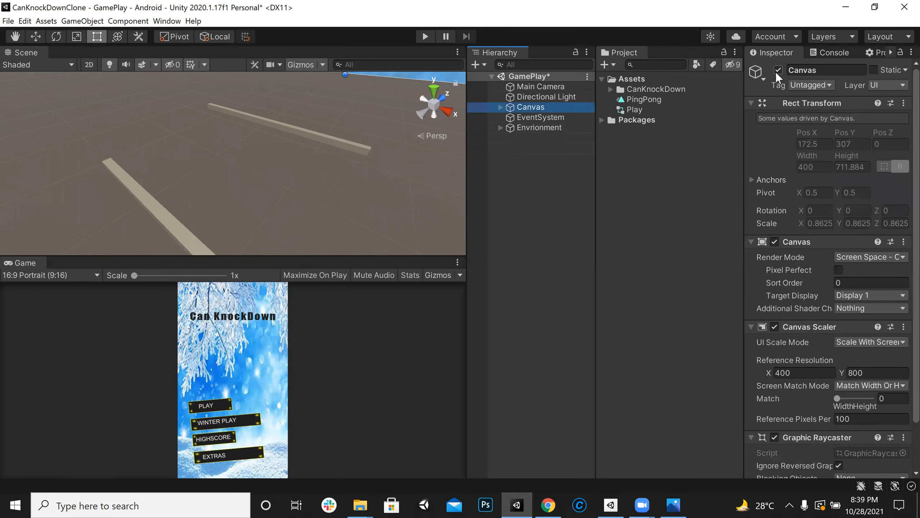
click(778, 71)
Select the Main Camera and move it freehand toward the shelves, to about X -24.9, Y -35.4, Z -71.5
click(537, 87)
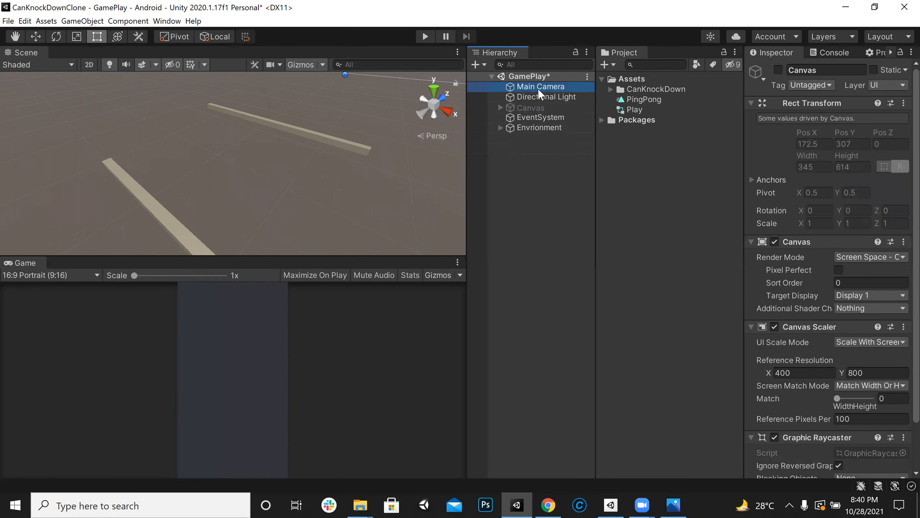
right_drag(285, 138, 297, 87)
click(36, 37)
drag(275, 99, 252, 202)
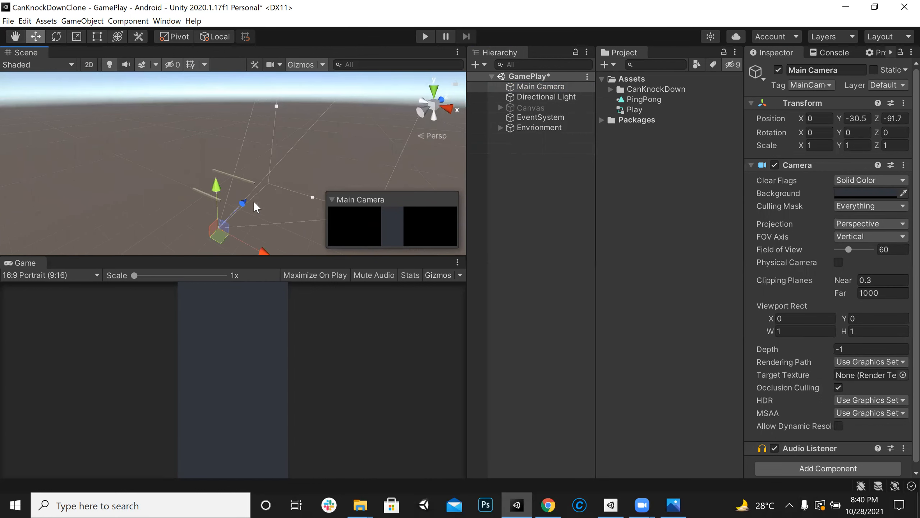
drag(260, 257, 258, 238)
drag(259, 337, 239, 246)
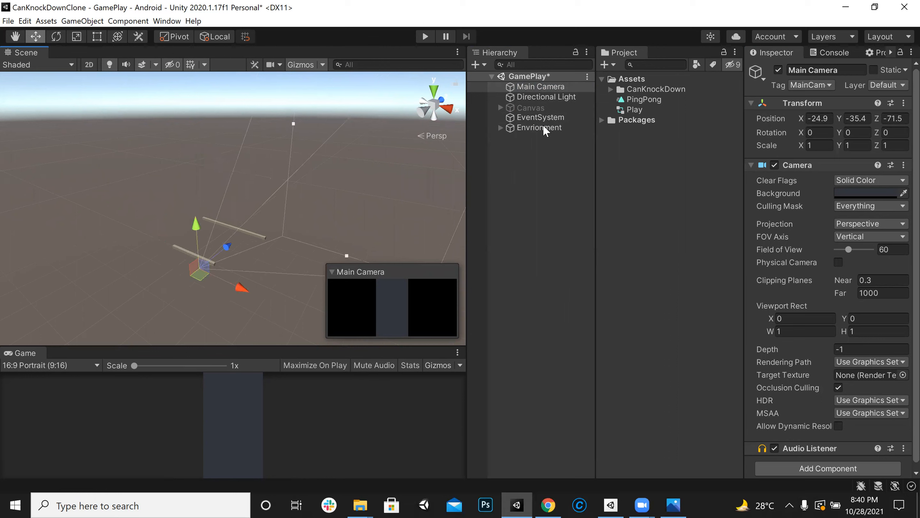
Set the Main Camera's position to X 0, Y 0, Z -100, and shift it to about Y 3.8, Z -108.1
click(815, 120)
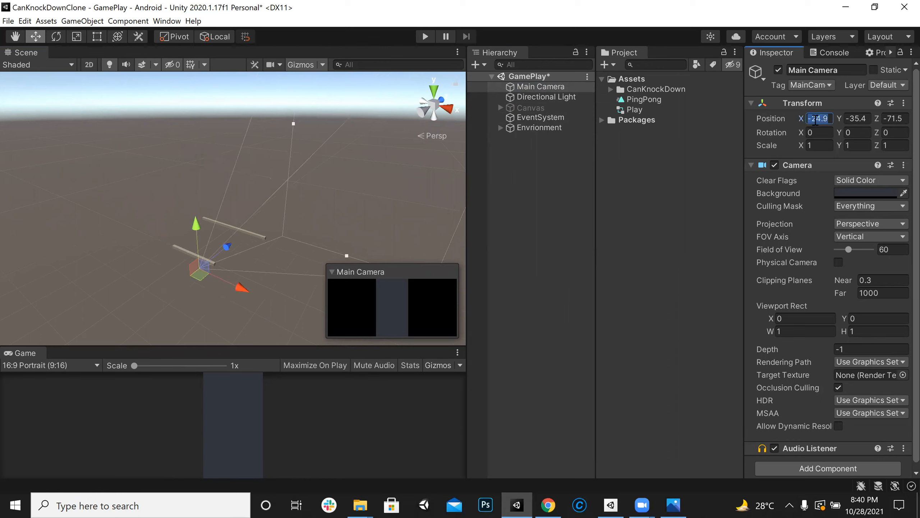
text(0)
key(Tab)
text(0)
key(Tab)
text(-100)
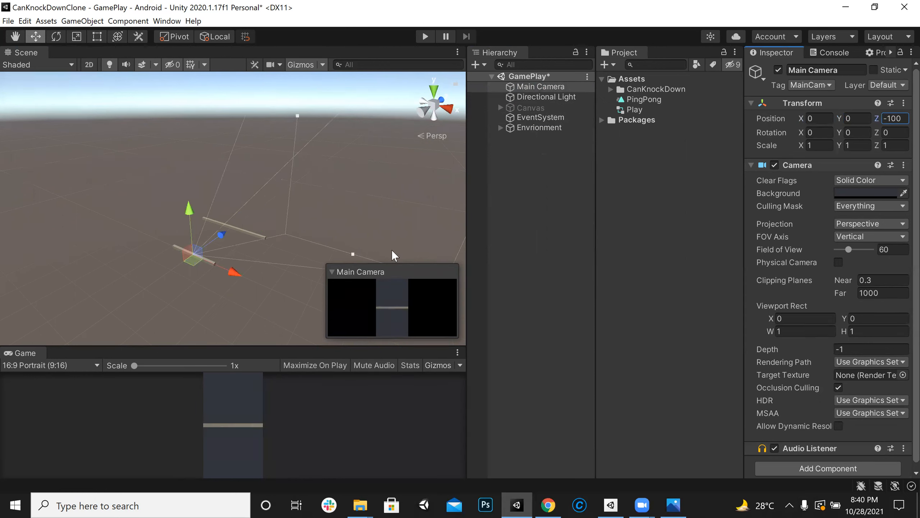
drag(217, 233, 178, 213)
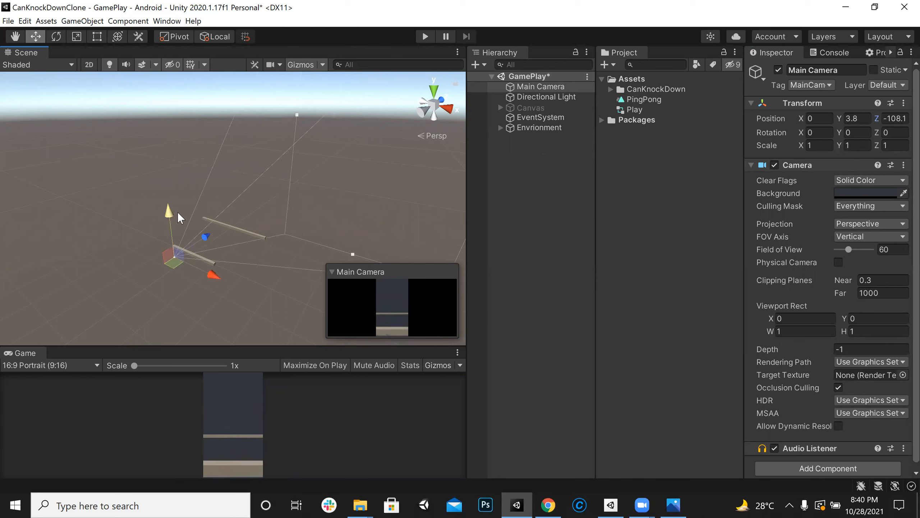
Try tilting the Main Camera about X by roughly 8.3 degrees, and undo the rotation
click(57, 36)
drag(144, 228, 158, 215)
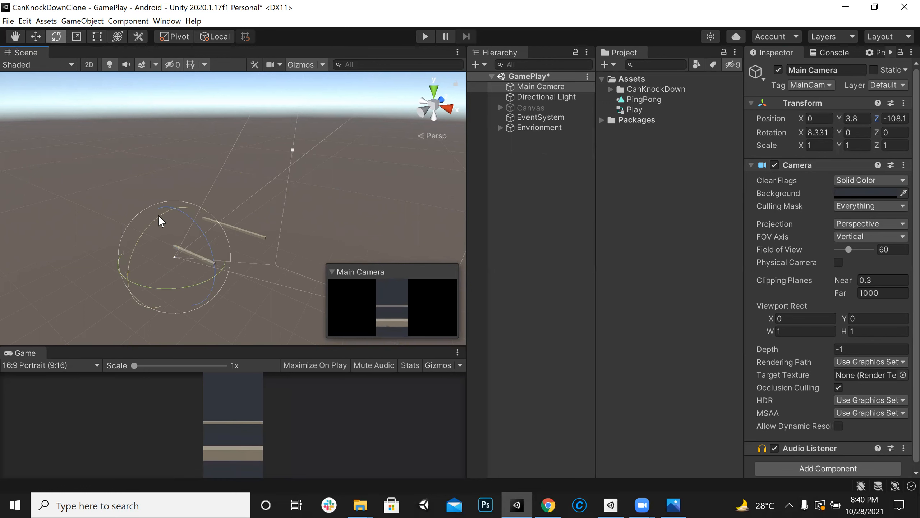
key(ctrl+z)
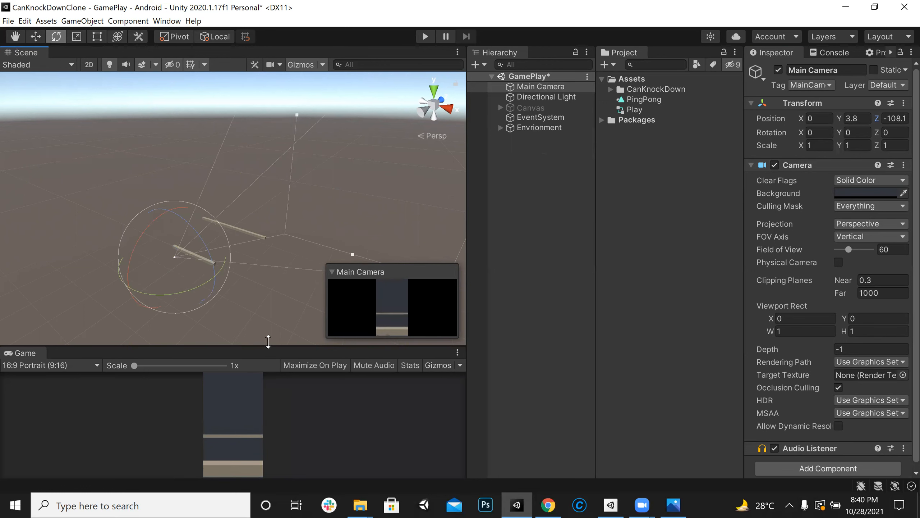
Check the camera framing and try Z positions of -110, -105 and -108 for the Main Camera, settling on -110
drag(268, 342, 266, 170)
drag(273, 104, 273, 104)
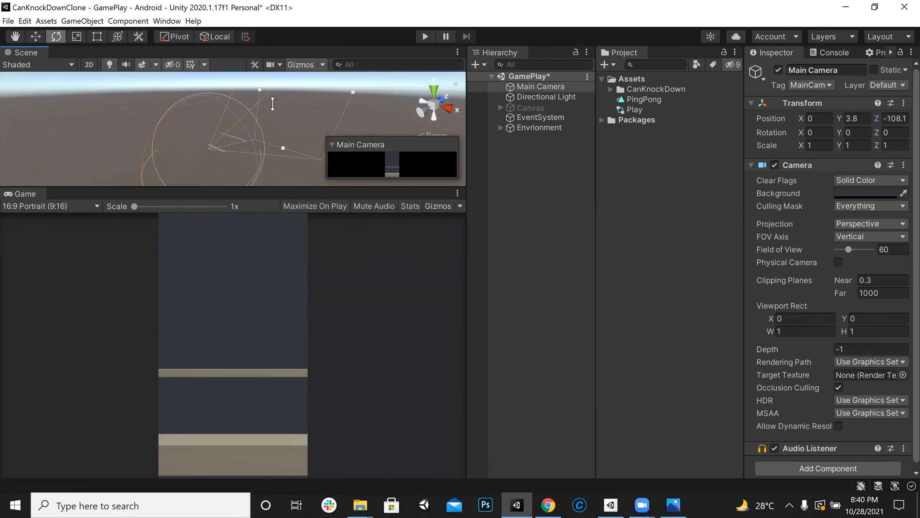
drag(262, 236, 248, 342)
drag(249, 235, 239, 411)
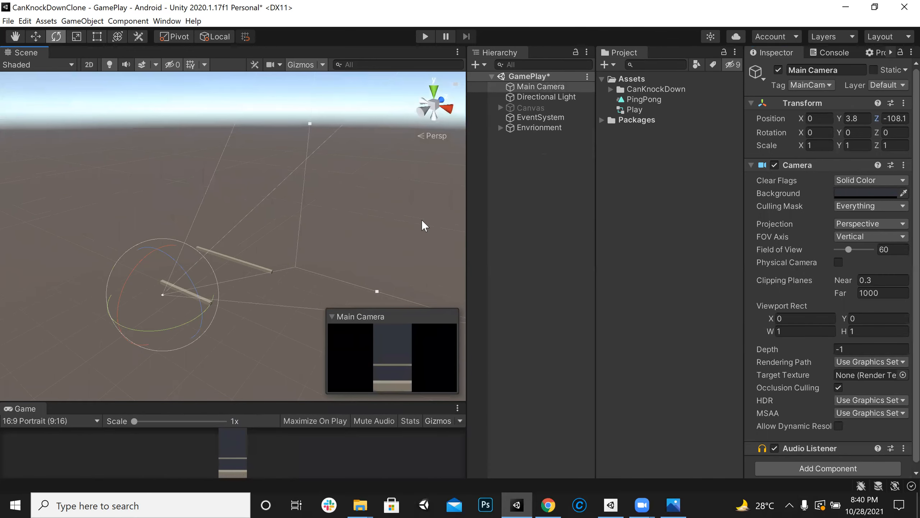
click(895, 119)
text(-110)
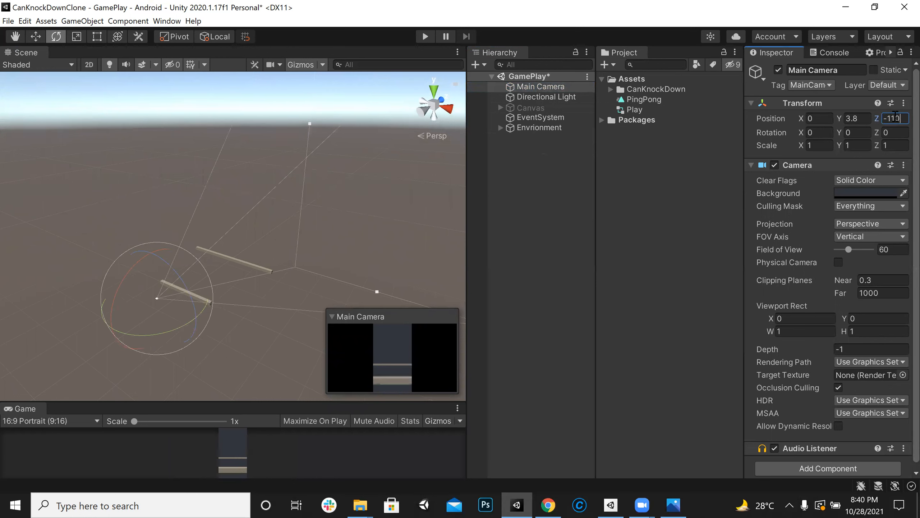
key(BackSpace)
key(BackSpace)
text(05)
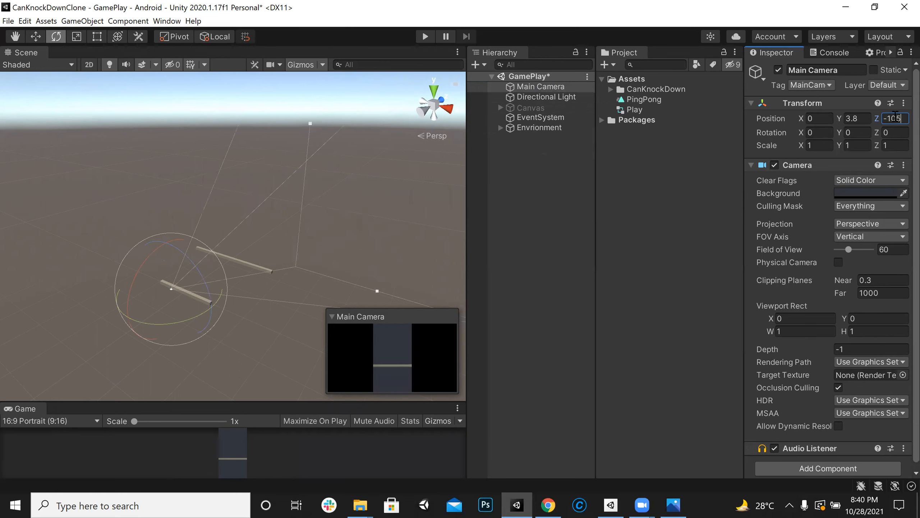
key(BackSpace)
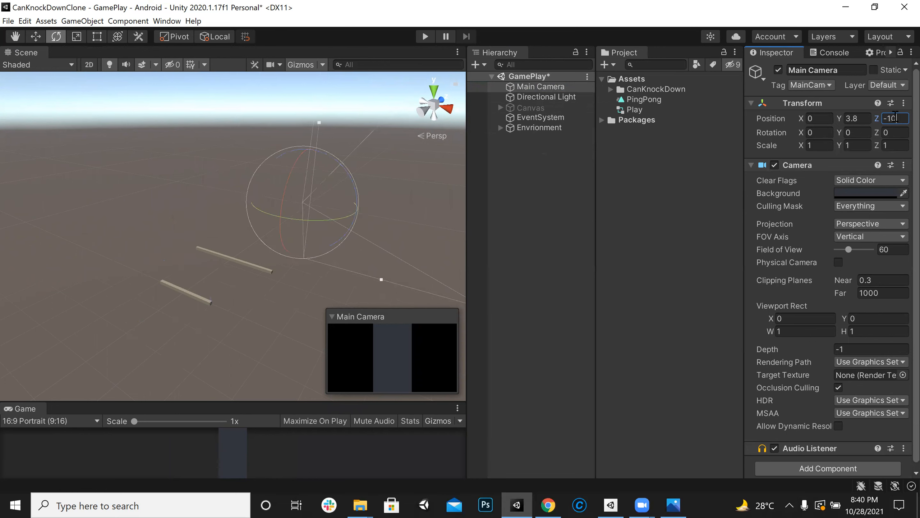
text(8)
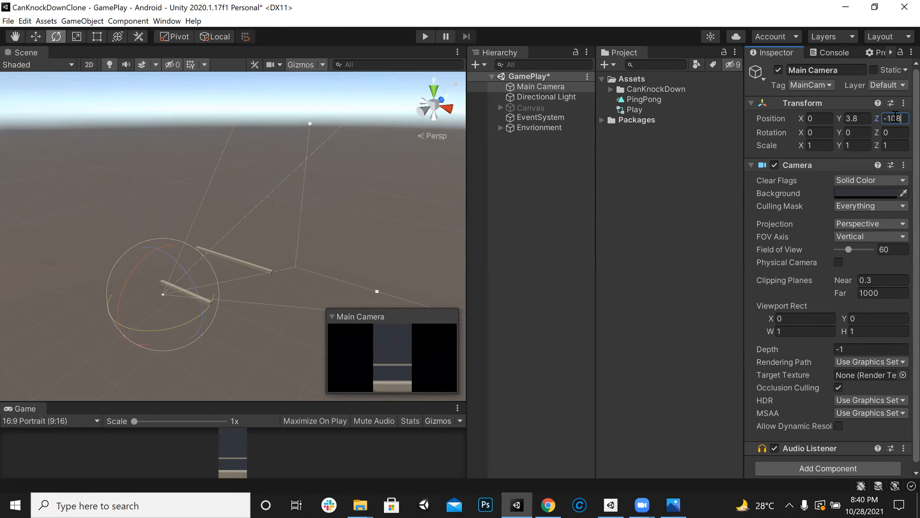
key(BackSpace)
text(10)
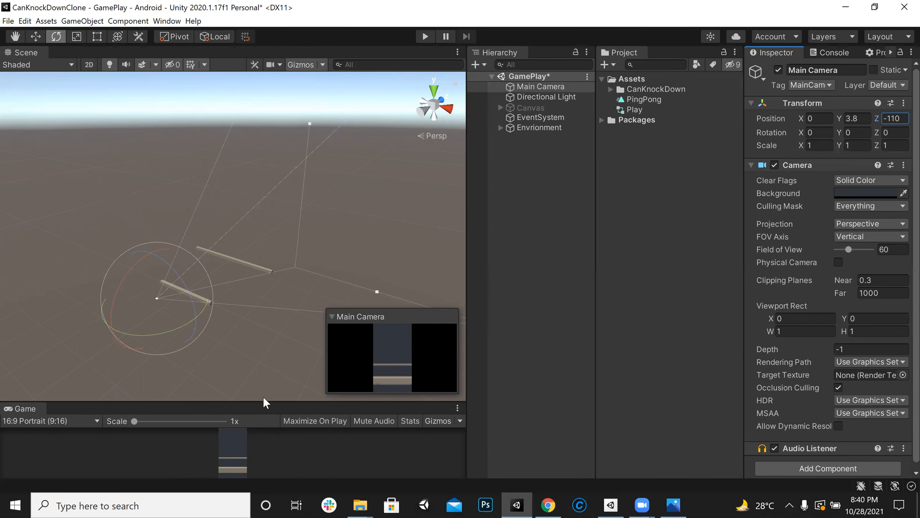
Examine how the two shelves are framed in the enlarged and maximized Game view, and restore the Scene view's size
drag(266, 402, 267, 189)
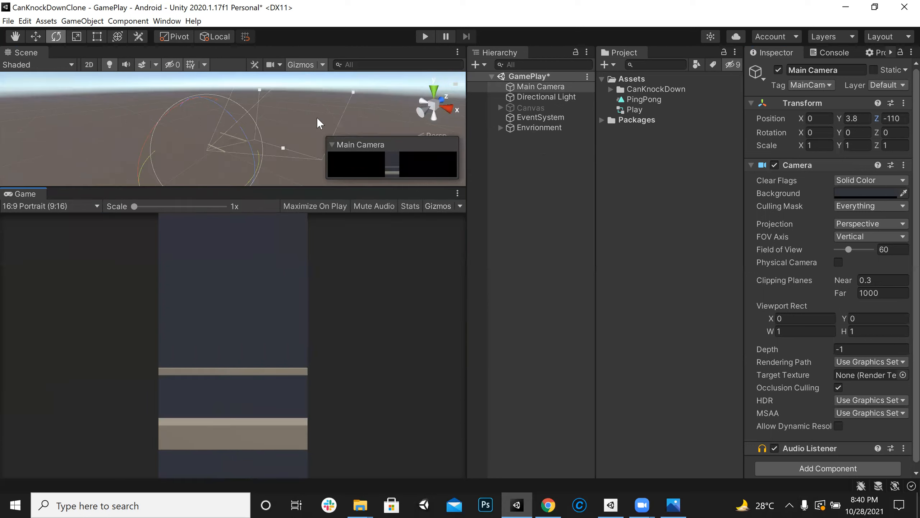
click(457, 193)
click(466, 232)
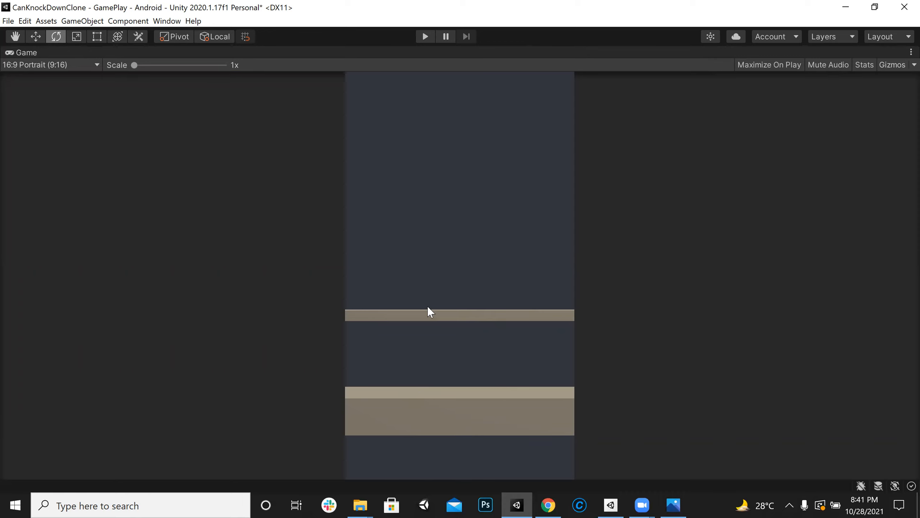
right_click(901, 52)
click(867, 91)
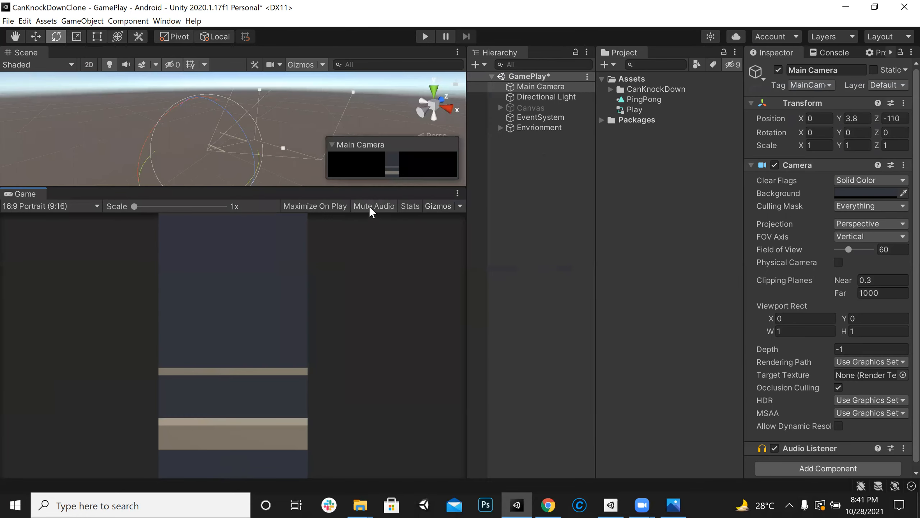
drag(383, 192, 239, 401)
alt+drag(228, 221, 250, 210)
click(551, 229)
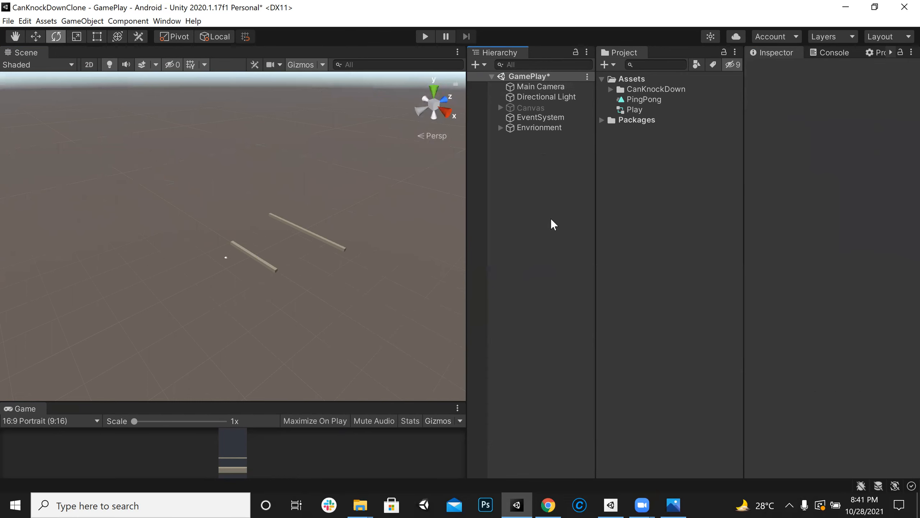
drag(332, 400, 343, 169)
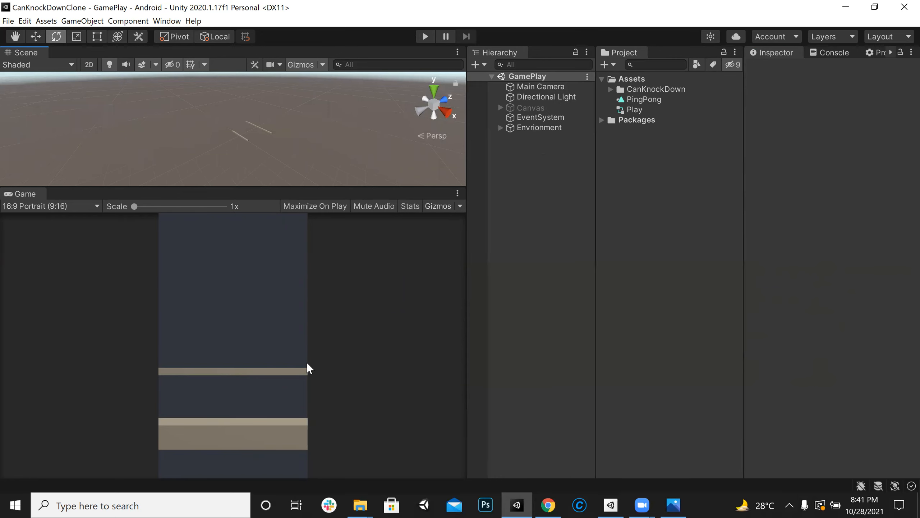
drag(350, 188, 349, 403)
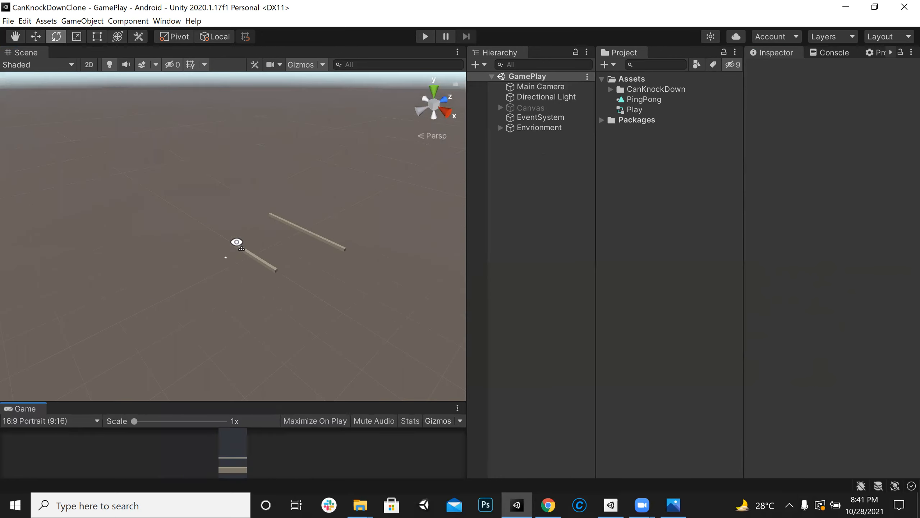
Add a 3D Plane as a child of the Envrionment object
right_drag(237, 242, 473, 174)
click(501, 127)
click(533, 127)
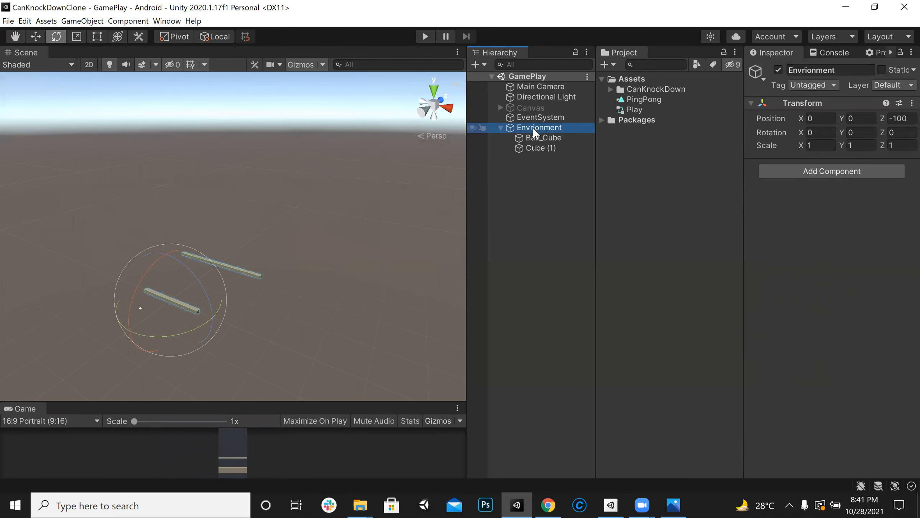
right_click(532, 127)
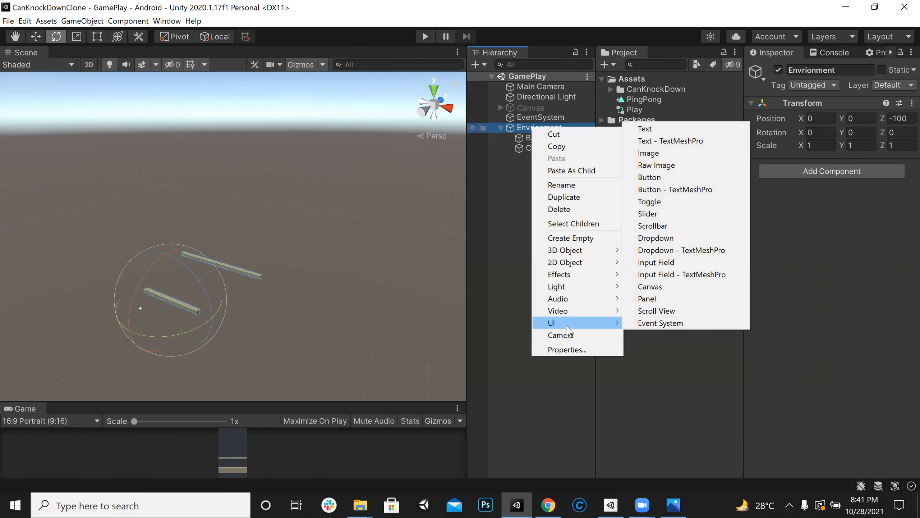
mouse_move(567, 302)
mouse_move(573, 254)
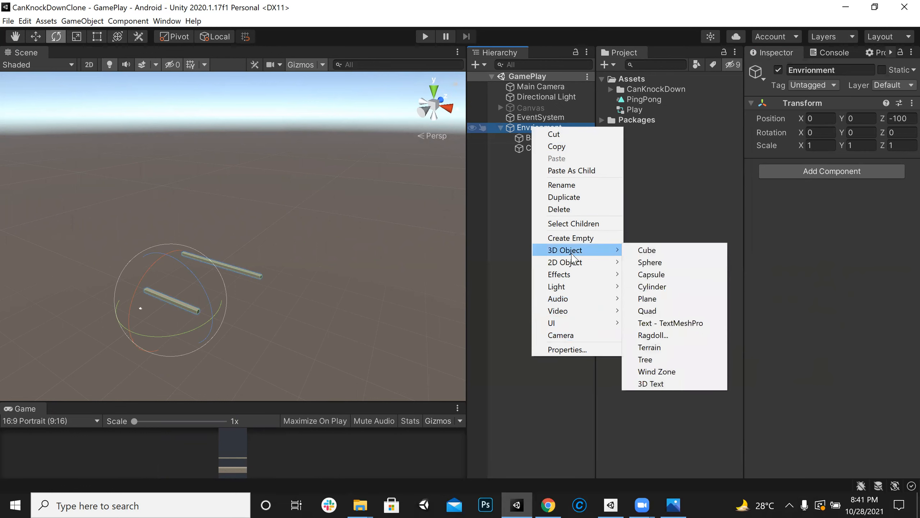
click(688, 298)
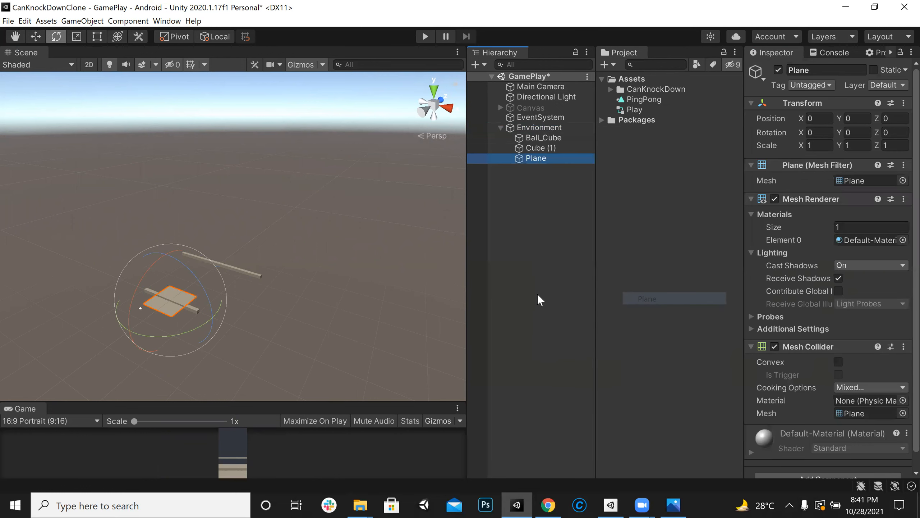
Move the plane along Z to about 40.03, behind the rear shelf
click(36, 37)
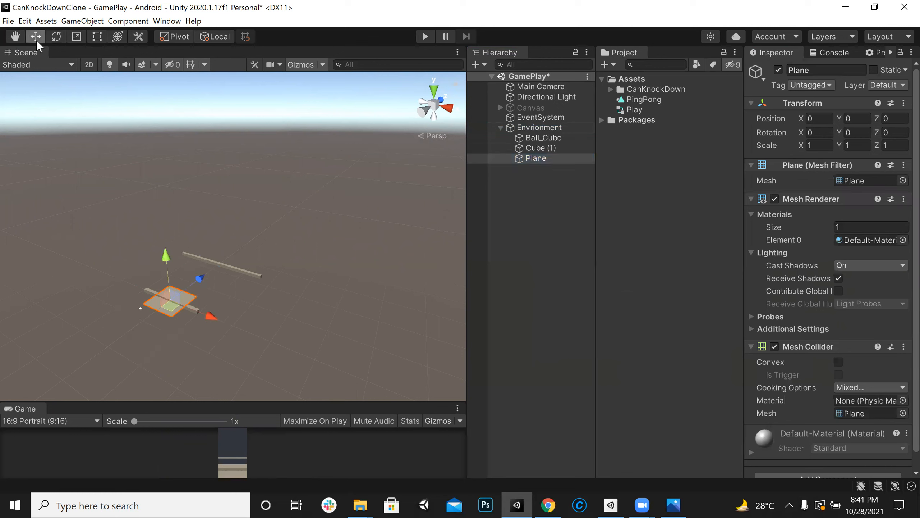
drag(203, 281, 228, 236)
key(w)
right_drag(229, 235, 197, 266)
drag(237, 252, 346, 224)
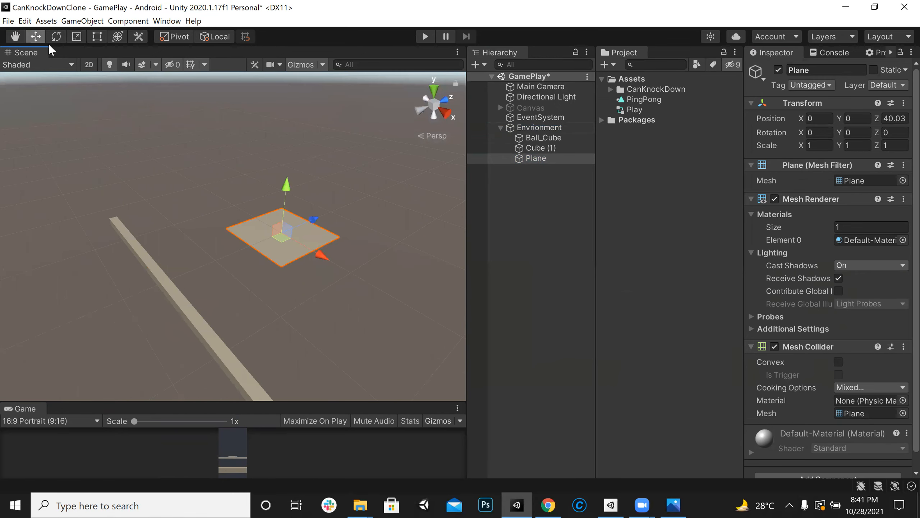
Stand the plane upright by setting its X rotation to -90
click(56, 37)
drag(272, 197, 255, 218)
click(820, 132)
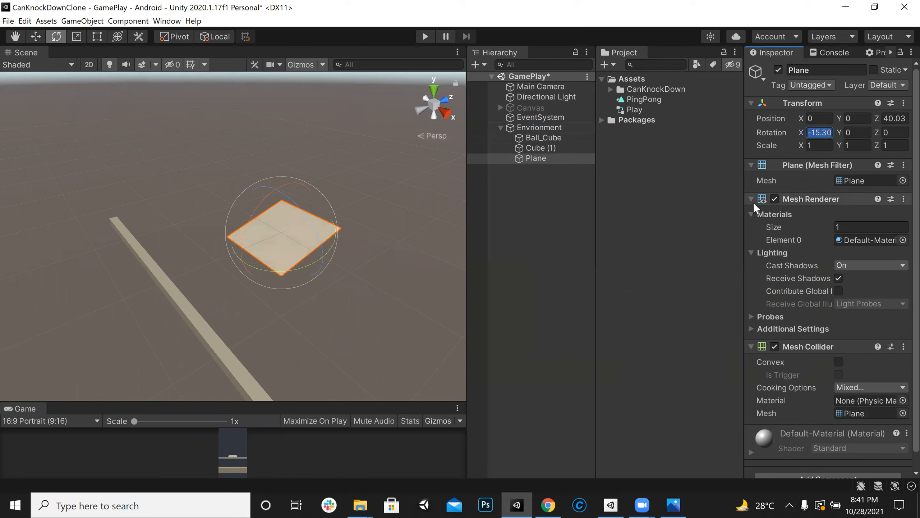
text(90)
key(BackSpace)
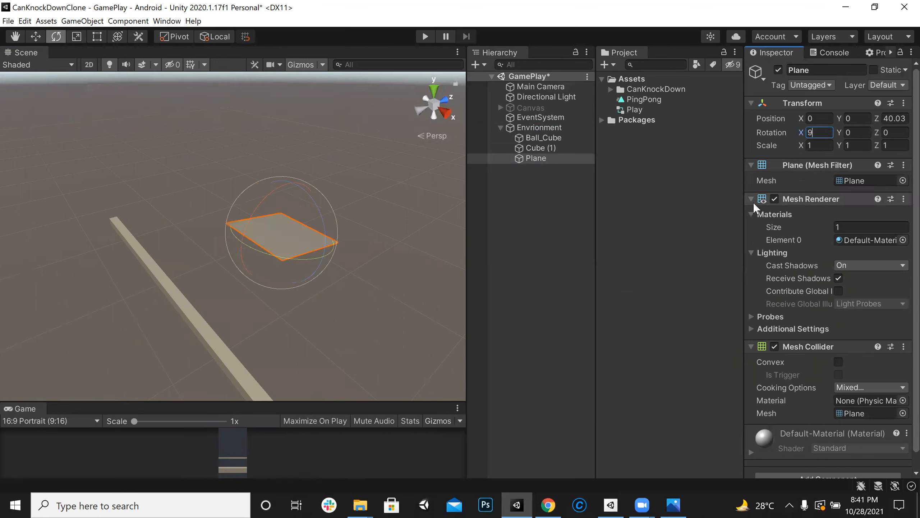
key(BackSpace)
text(-90)
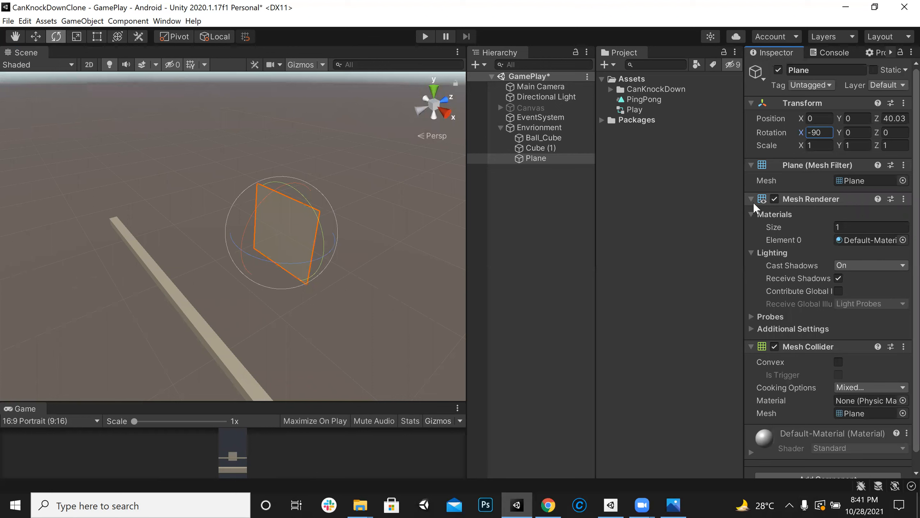
Move the upright plane along Z to 27.5, just behind the rear shelf
right_drag(237, 268, 191, 154)
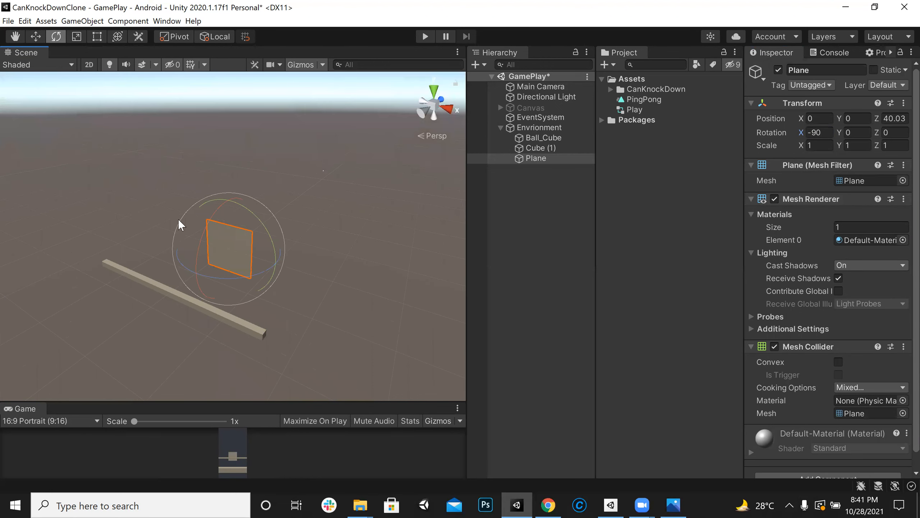
click(35, 36)
right_drag(195, 255, 12, 323)
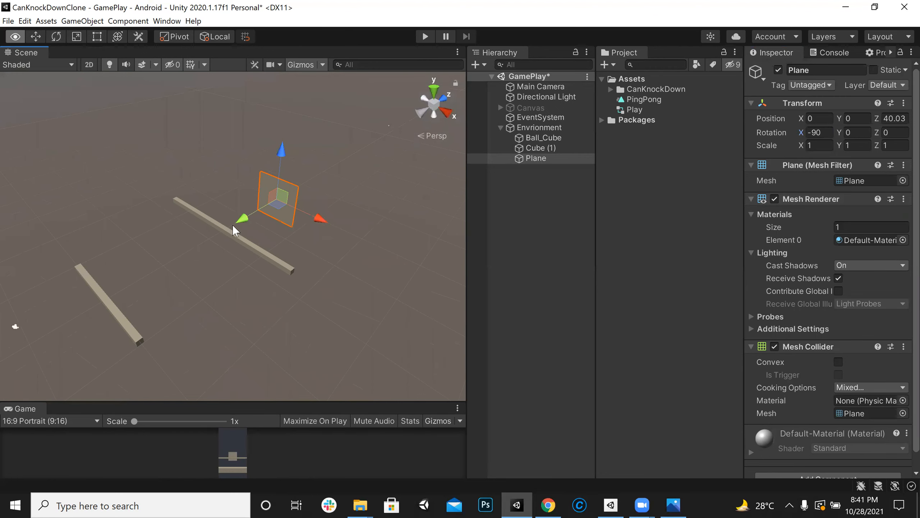
drag(203, 251, 220, 234)
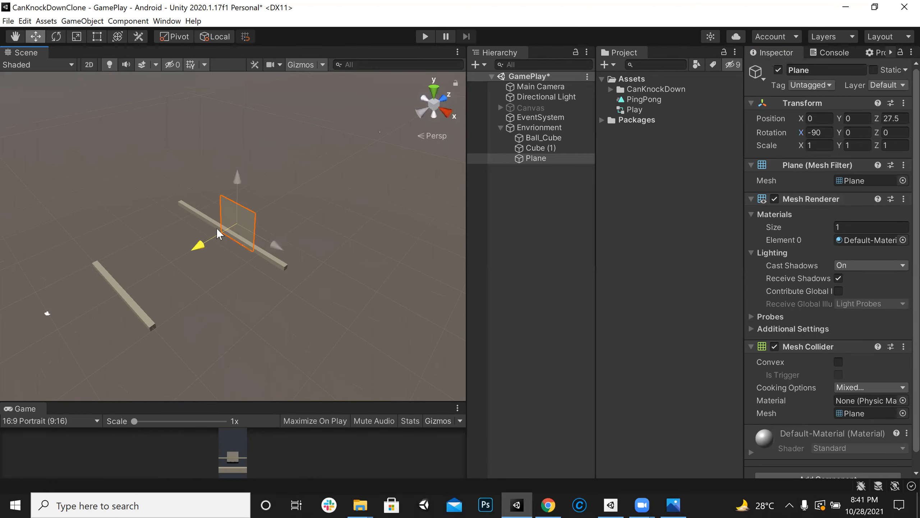
Scale the plane to about 3.69 in X and Y and 5.46 in Z so it fills the Game view behind the shelves
click(97, 37)
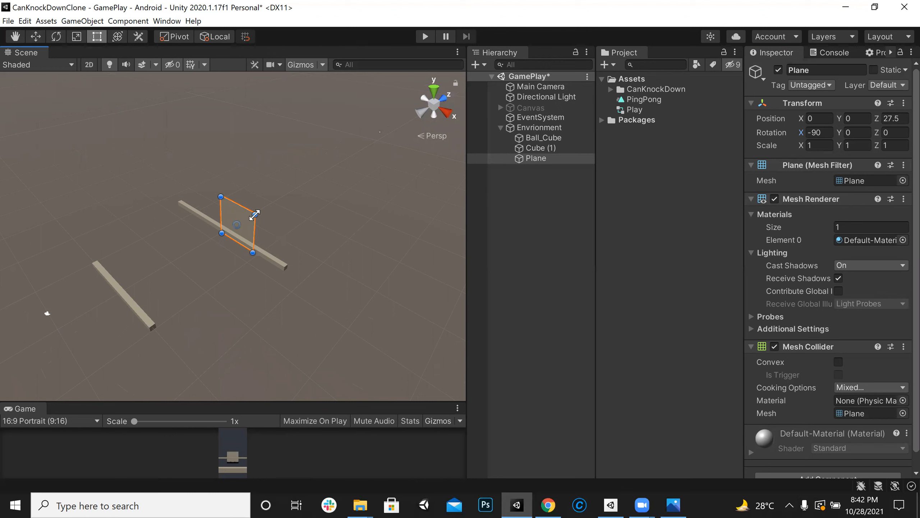
drag(255, 215, 330, 173)
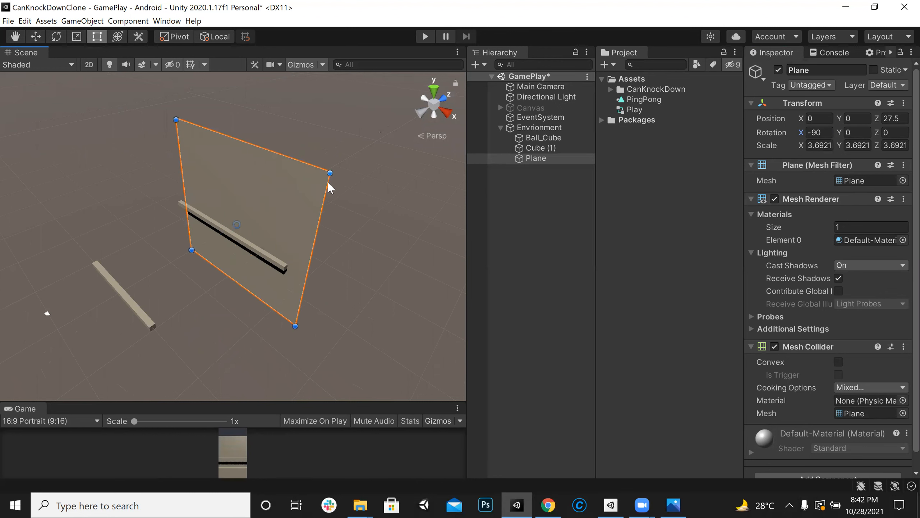
drag(278, 156, 225, 250)
alt+drag(290, 248, 336, 233)
drag(300, 403, 312, 366)
Turn off shadow casting for the rear shelf, Cube (1)
alt+drag(254, 254, 190, 188)
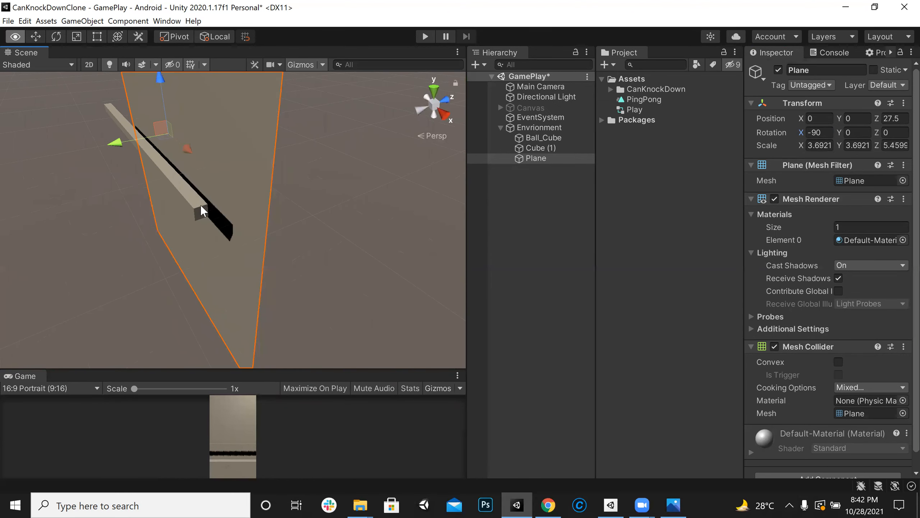
alt+drag(191, 226, 152, 205)
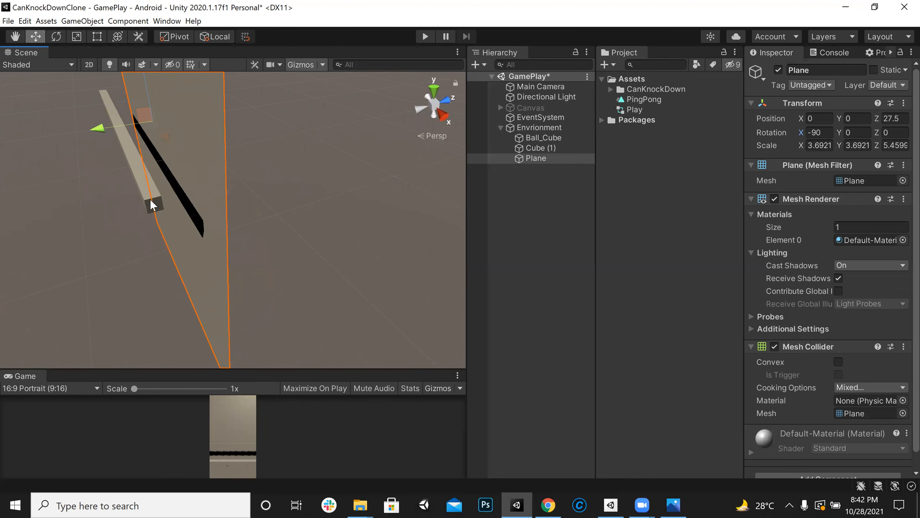
click(152, 205)
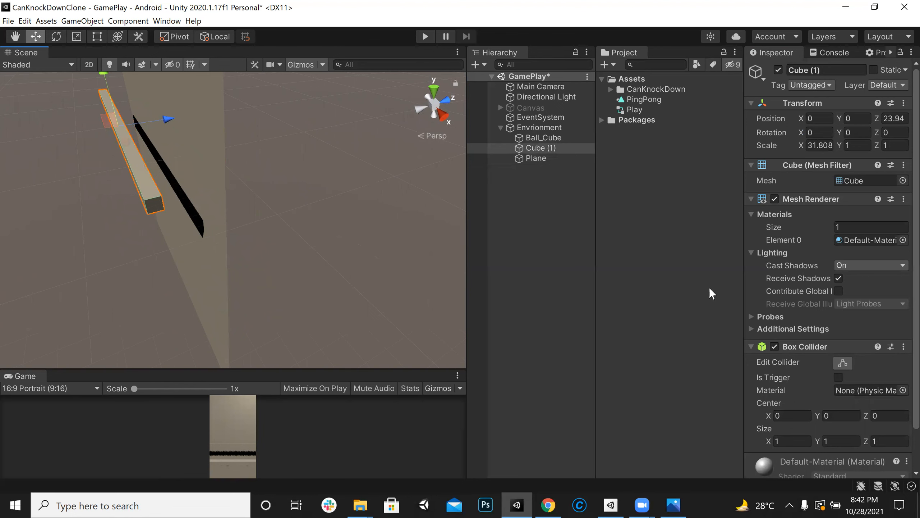
drag(745, 199, 619, 283)
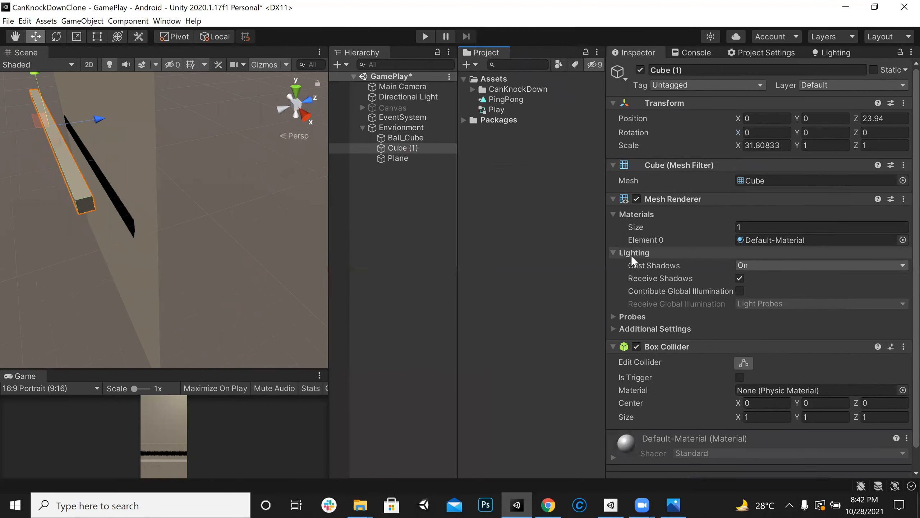
click(746, 265)
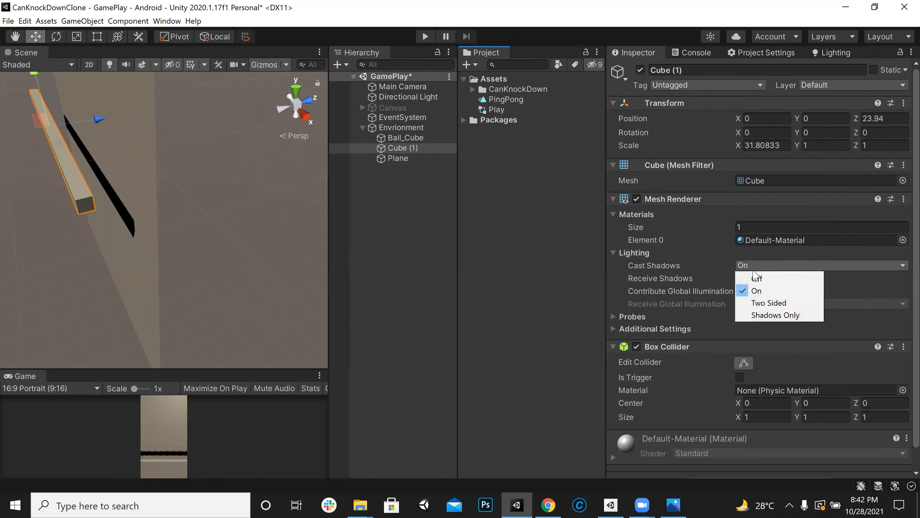
click(759, 278)
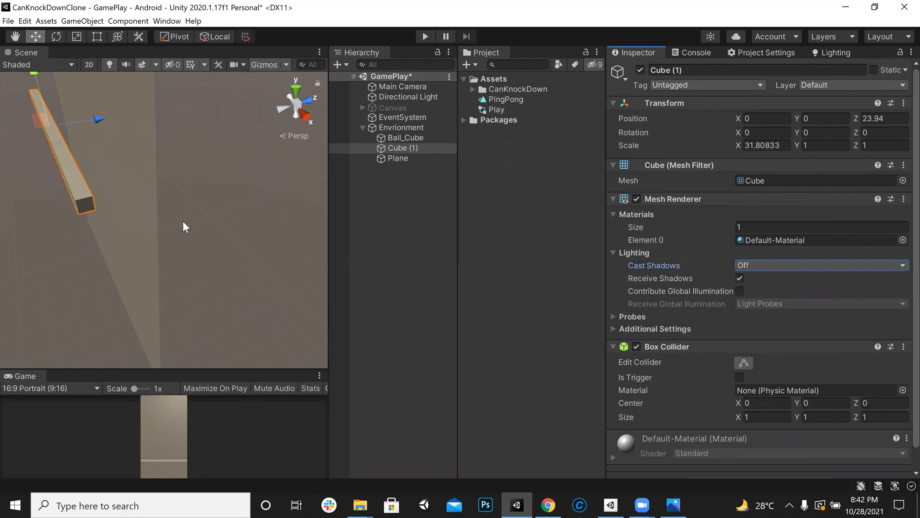
Turn off shadow casting for the front shelf, Ball_Cube
right_drag(214, 218, 152, 173)
click(161, 171)
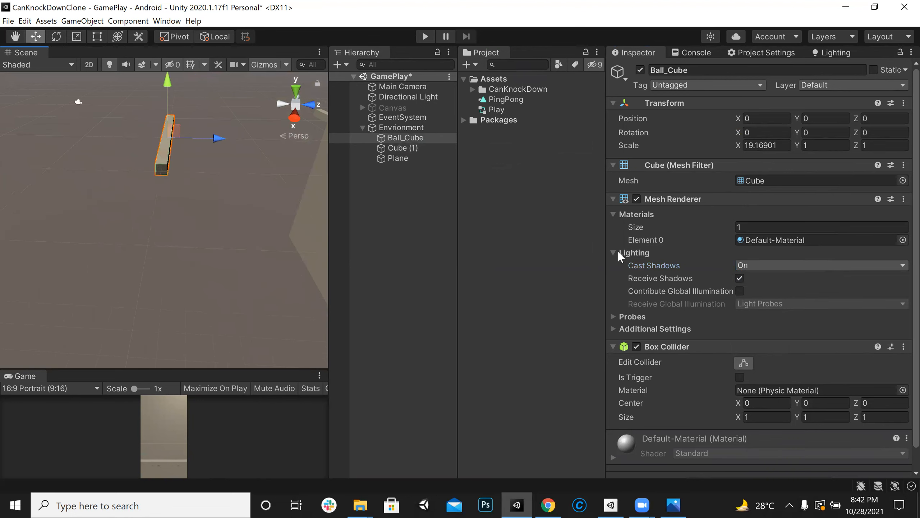
click(805, 265)
click(780, 278)
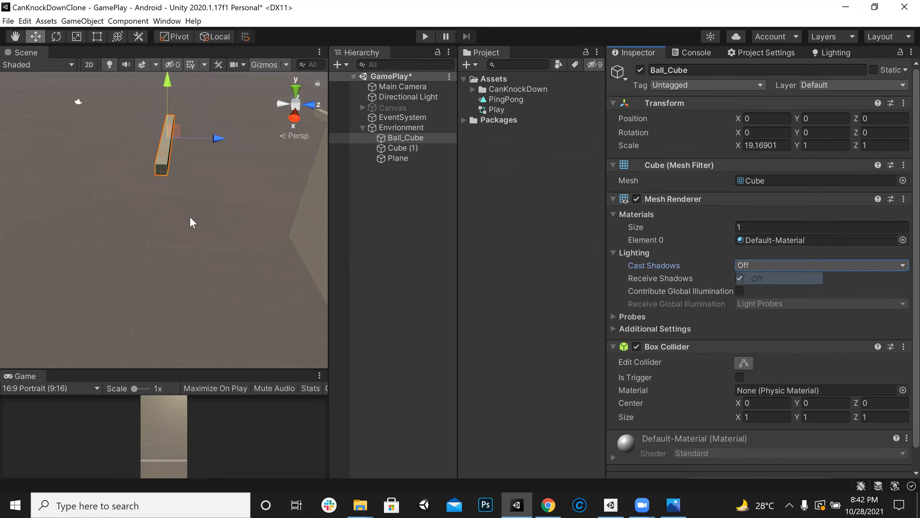
Enlarge the Game view, check how the plane sits behind the shelves, and select the Plane object
drag(264, 155, 257, 279)
right_drag(205, 145, 242, 159)
right_drag(181, 158, 220, 149)
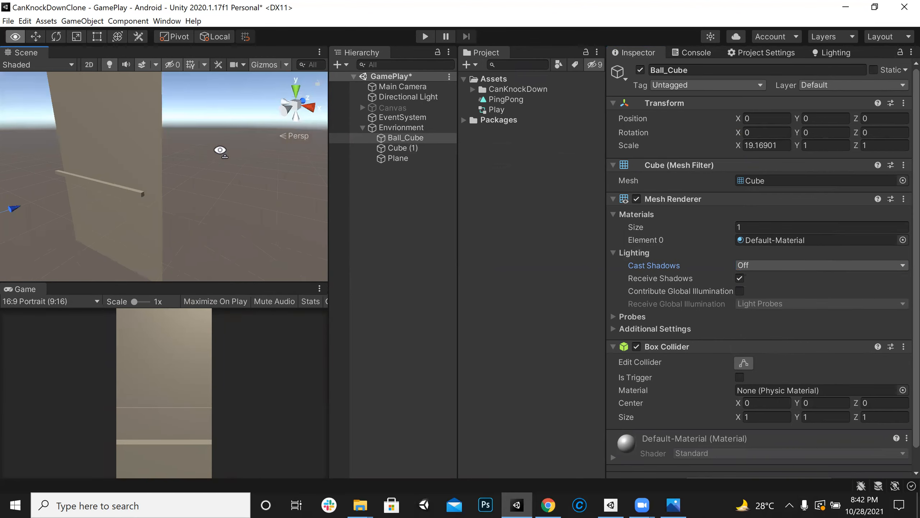
click(384, 160)
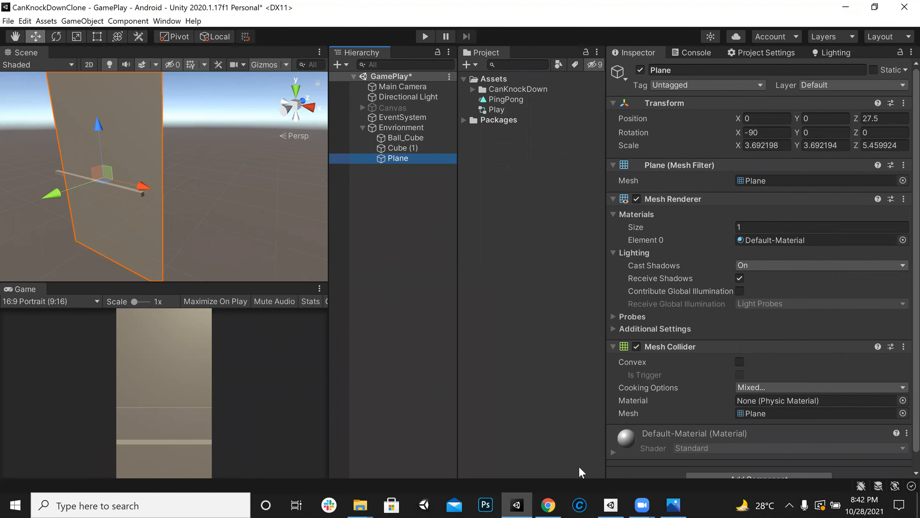
Switch to Chrome and try splash.com as a source for stock images
key(alt+Tab)
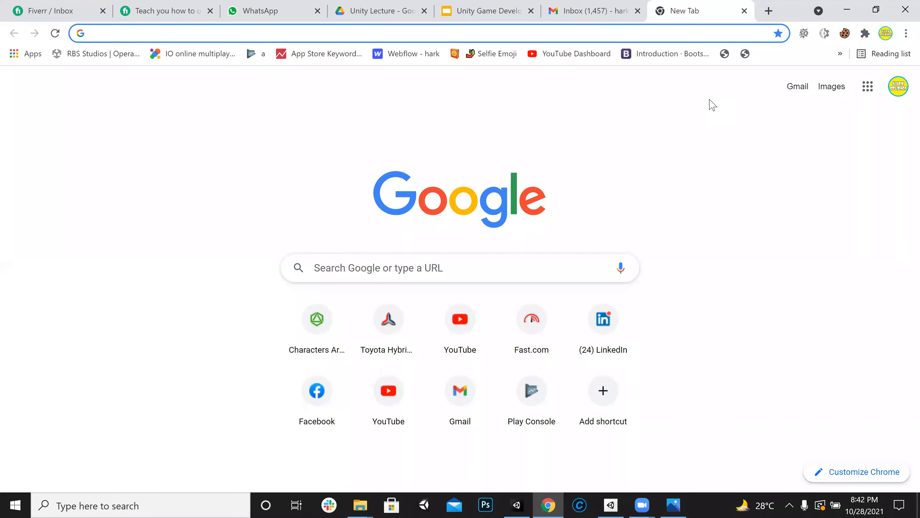
text(splashj)
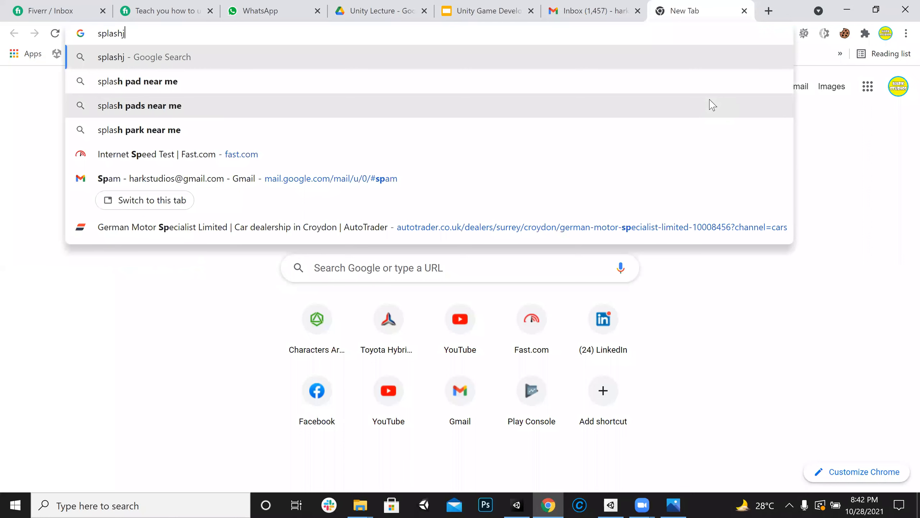
key(BackSpace)
text(.com)
key(Return)
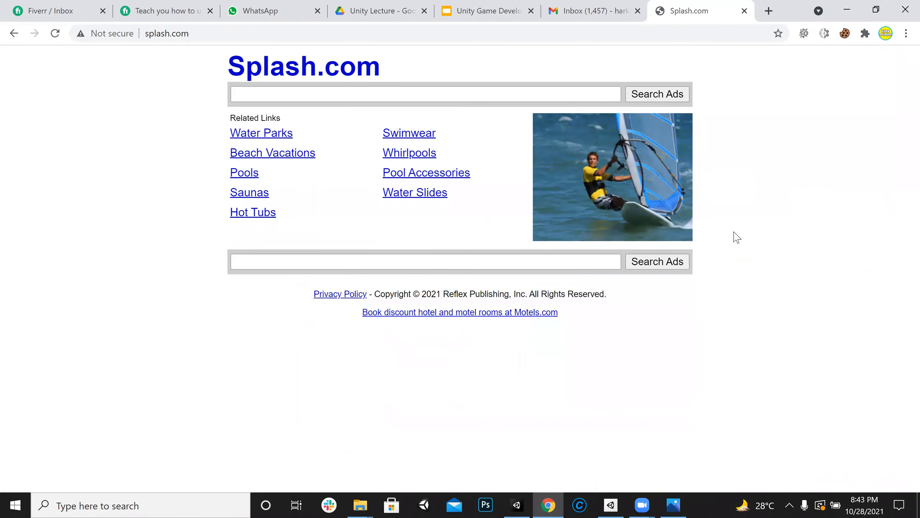
Search Google for "unsplash images" and open the Unsplash site in a new tab
click(336, 34)
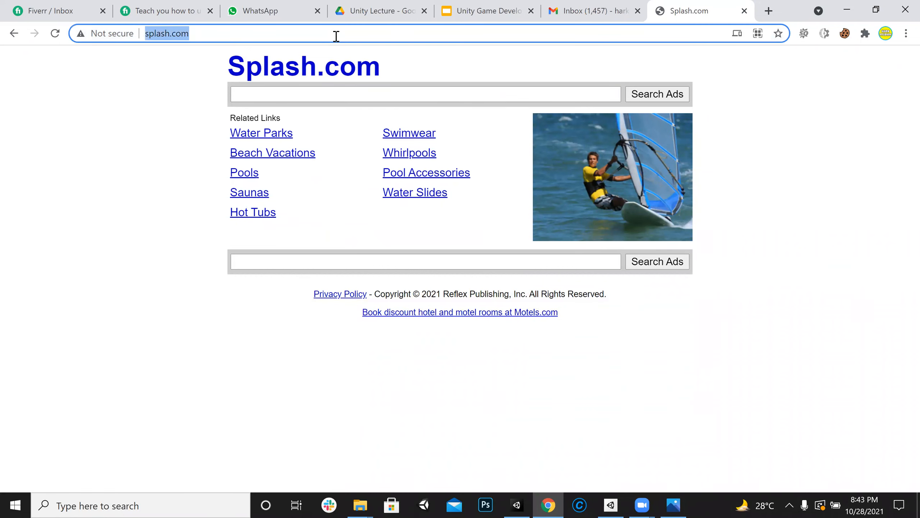
text(splah)
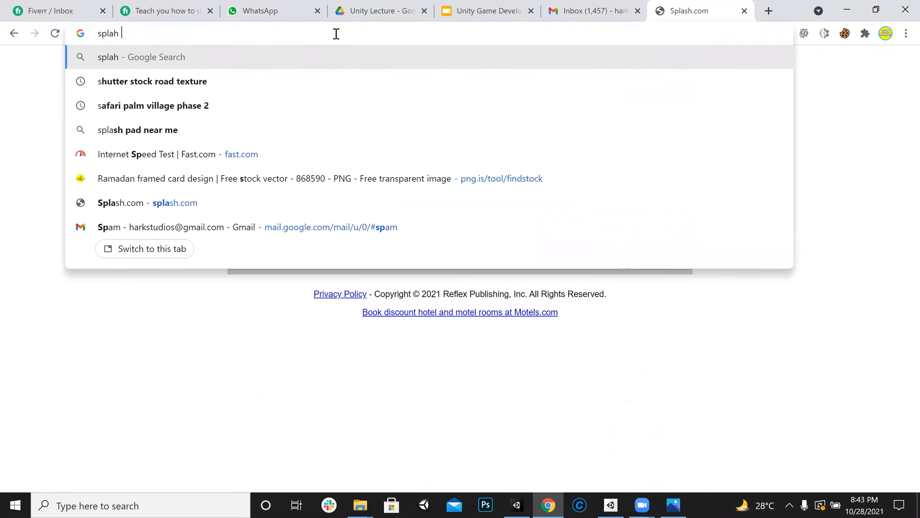
key(Left)
key(Left)
text(un)
key(Right)
key(Right)
key(BackSpace)
text(q)
key(BackSpace)
text(sh)
text(images)
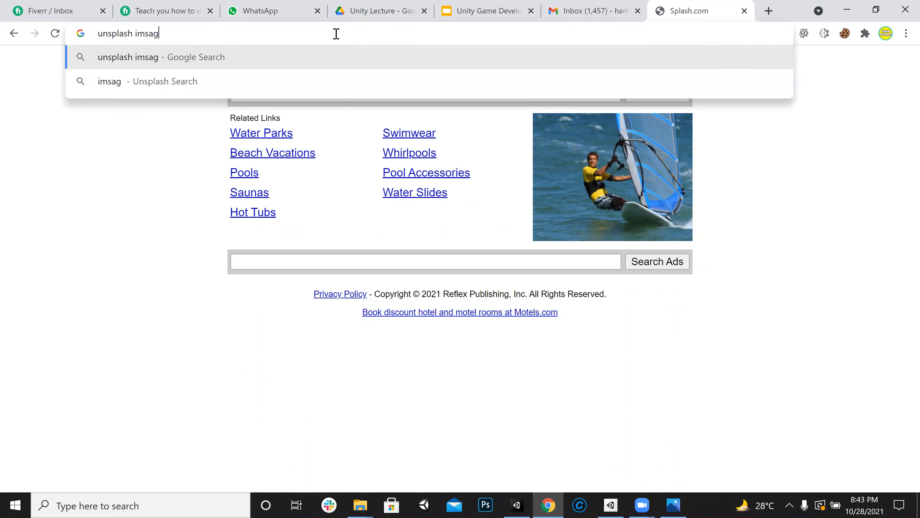
key(Return)
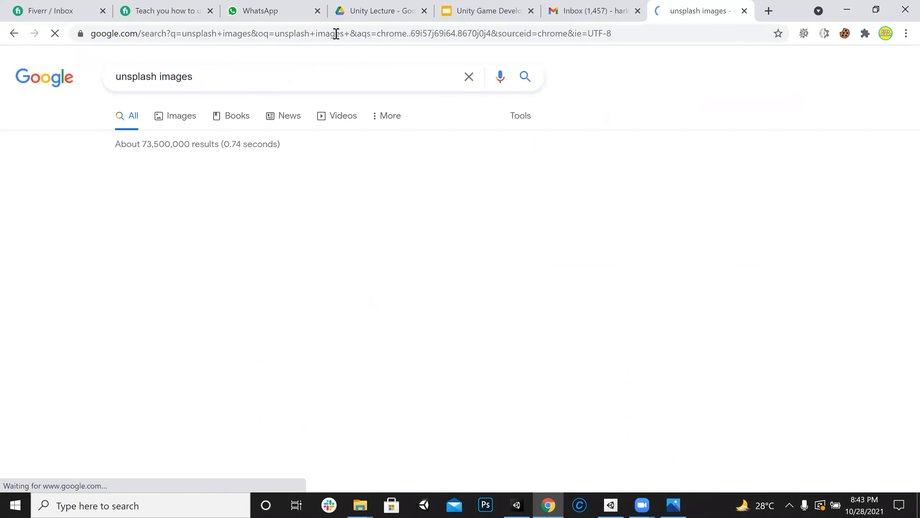
middle_click(323, 186)
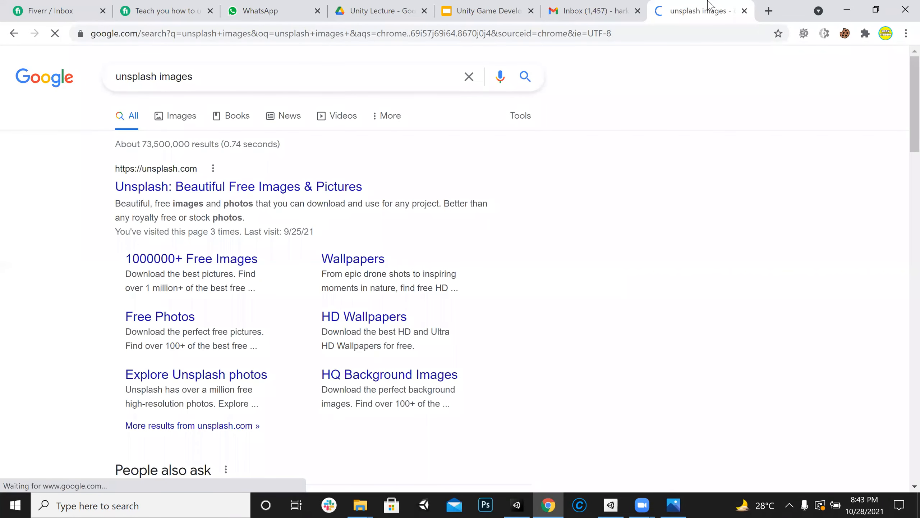
click(716, 8)
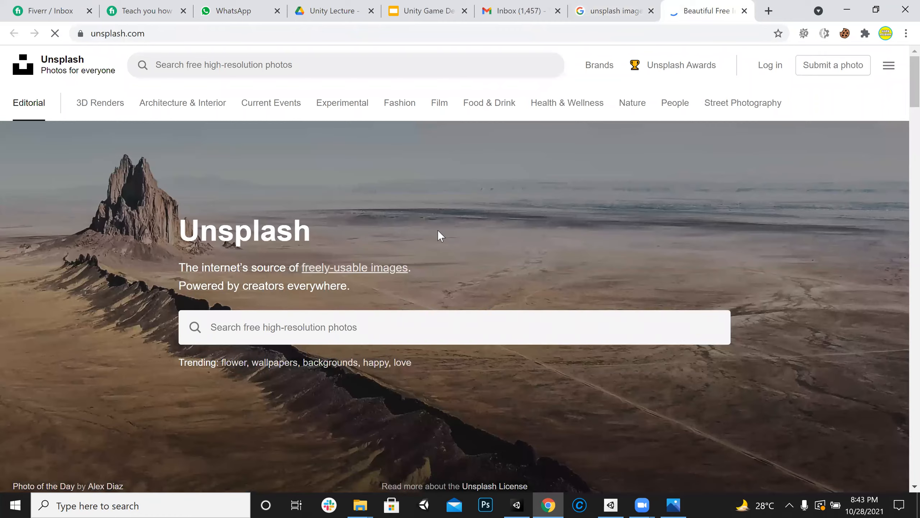
Search Unsplash for "winter portrait" and browse the photos for a suitable background
click(410, 326)
text(winter por)
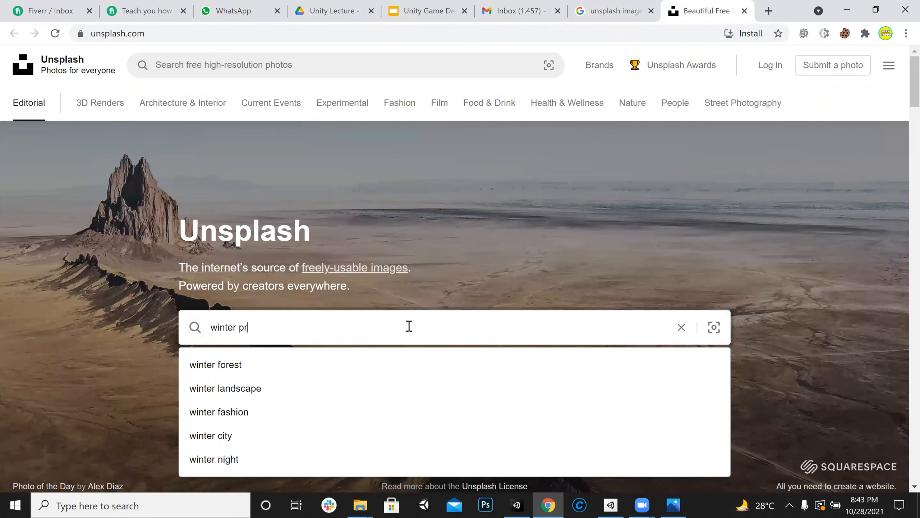
text(trait)
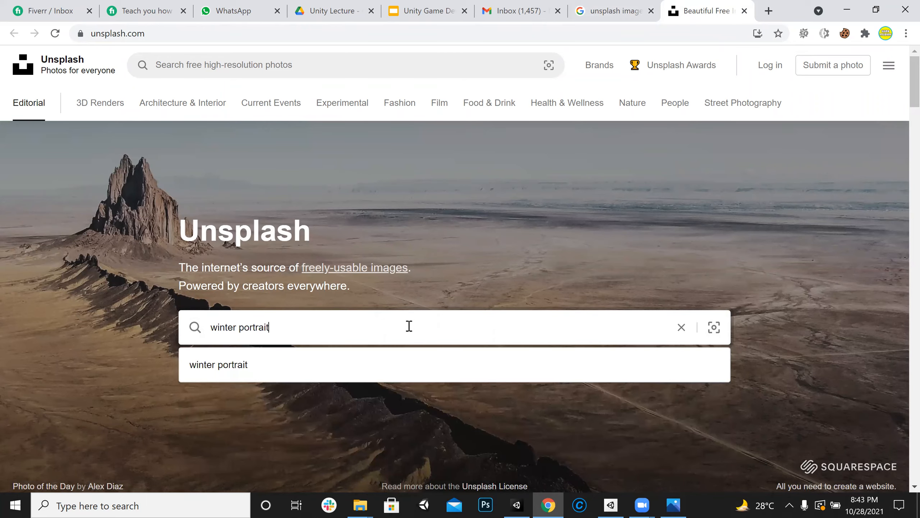
key(Return)
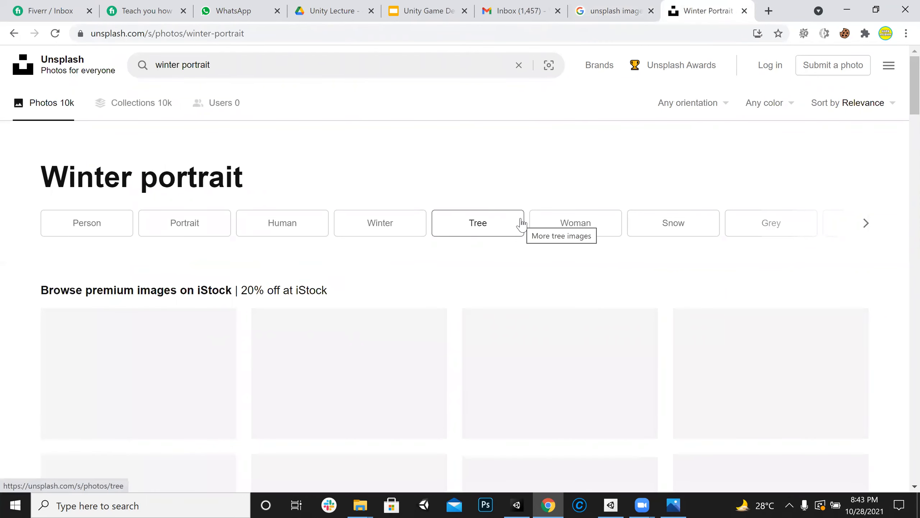
scroll(522, 223, down, 2)
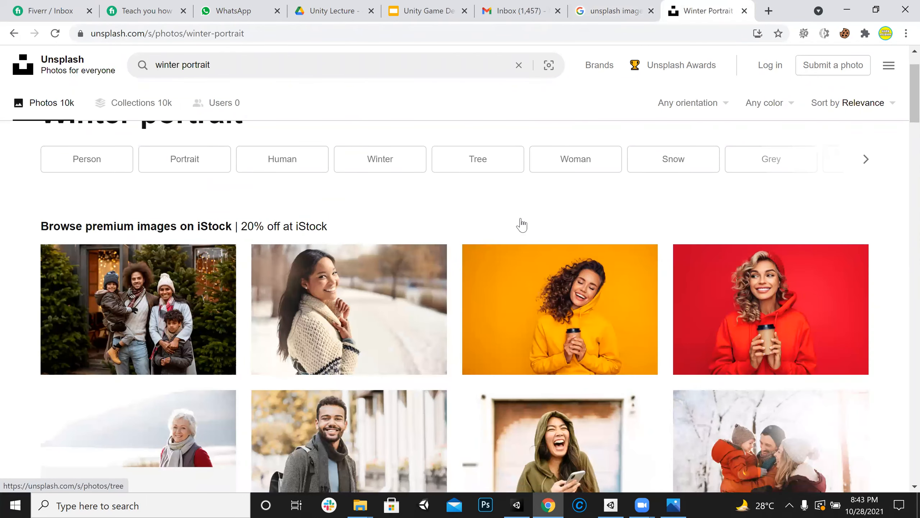
scroll(521, 224, down, 10)
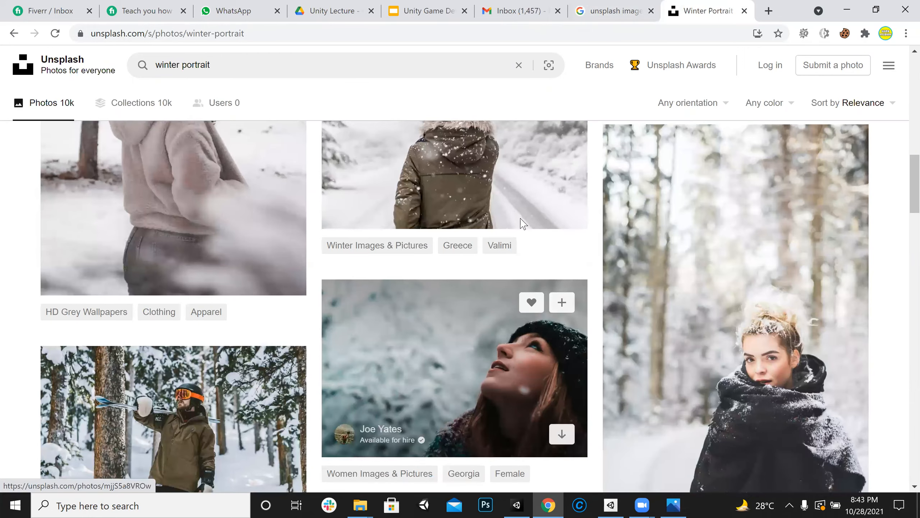
scroll(254, 80, up, 5)
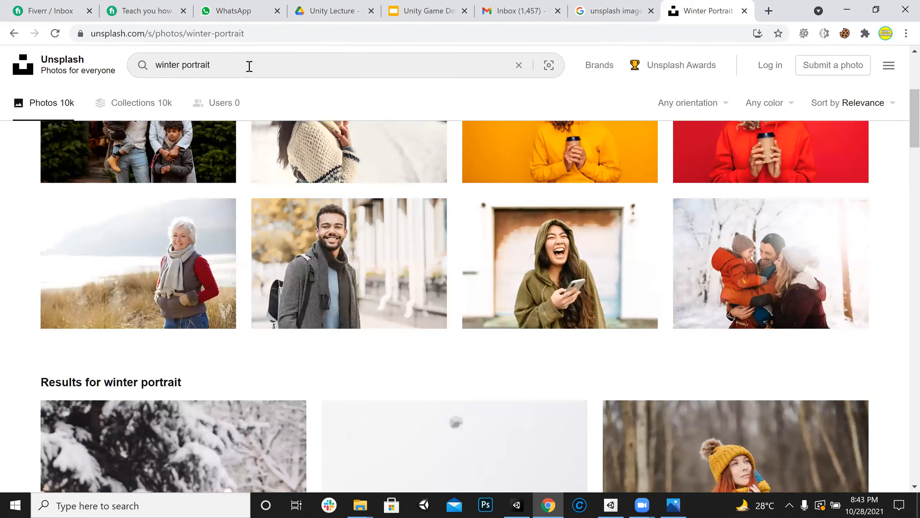
Refine the photo search to "winter portrait snow" and look over the first results
click(249, 66)
text(snow)
key(Return)
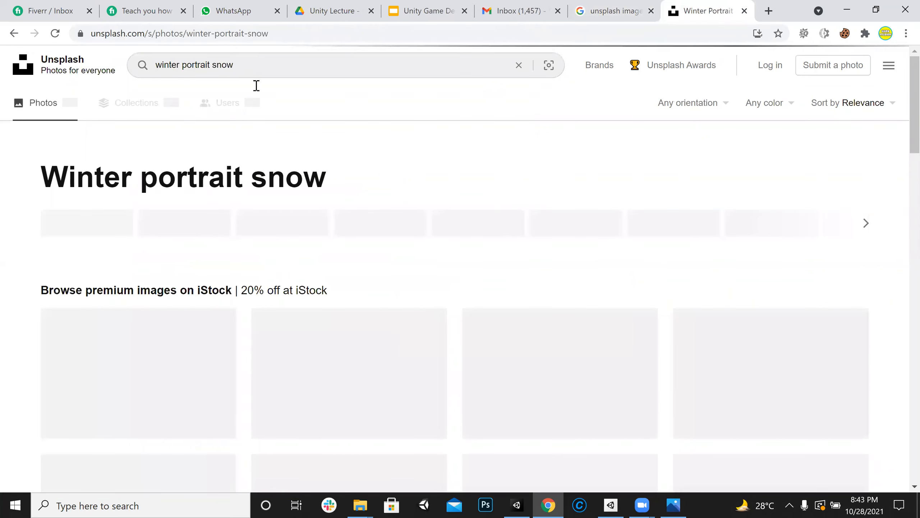
scroll(417, 140, down, 2)
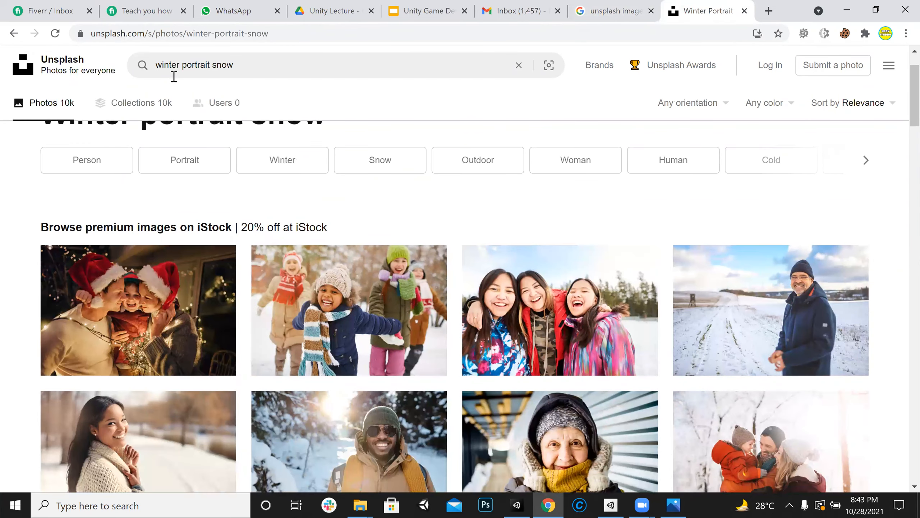
scroll(229, 76, up, 2)
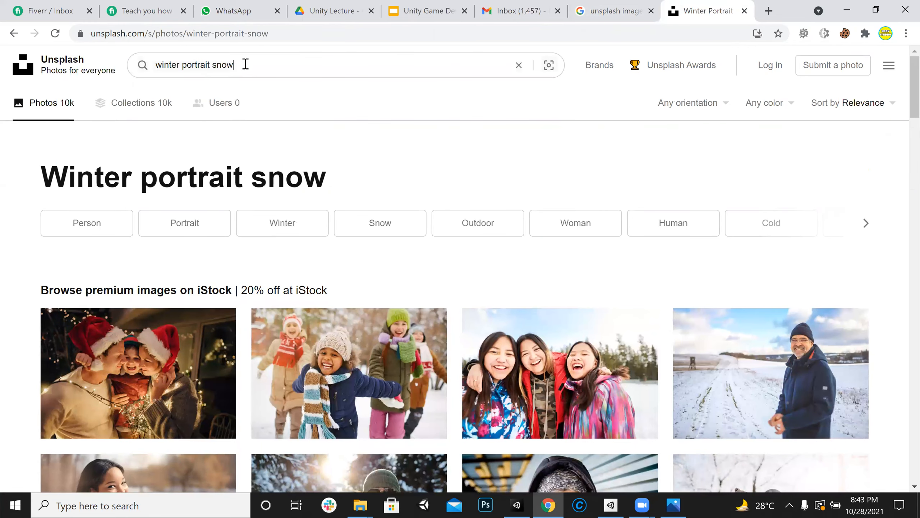
Extend the photo search to "winter portrait snow tree" and browse the images
text(tree)
key(Return)
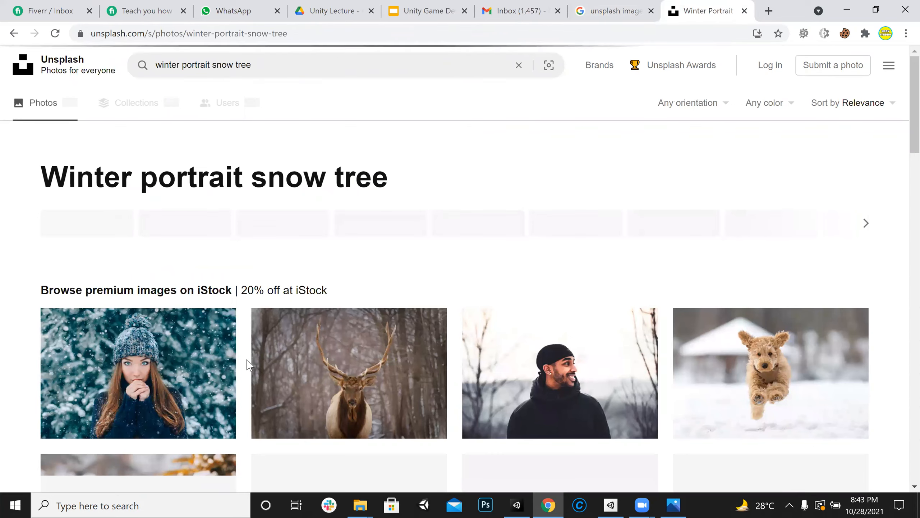
scroll(247, 365, down, 4)
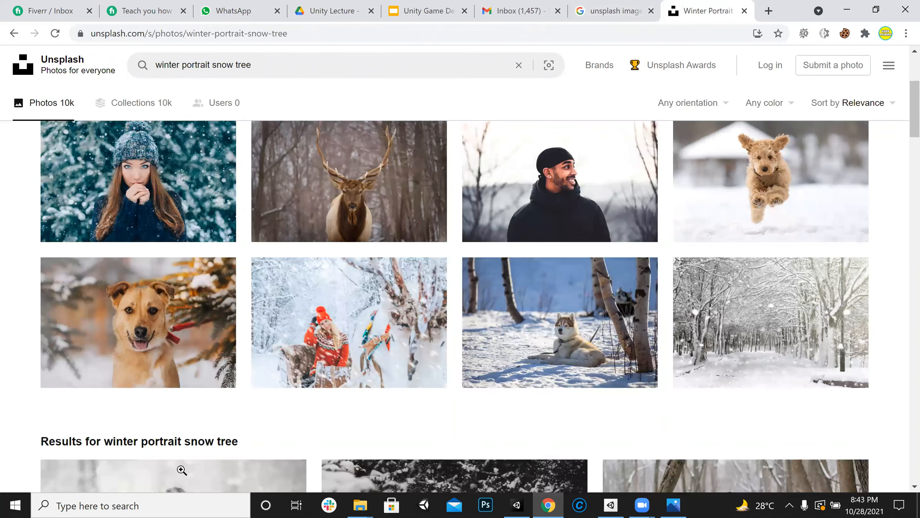
Preview the photo of snow-covered evergreen branches and return to the search results
scroll(192, 470, down, 10)
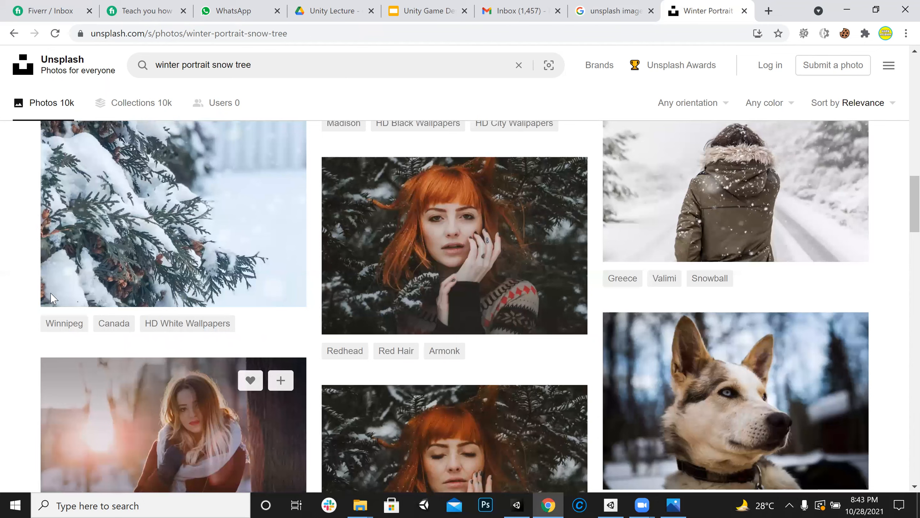
click(181, 270)
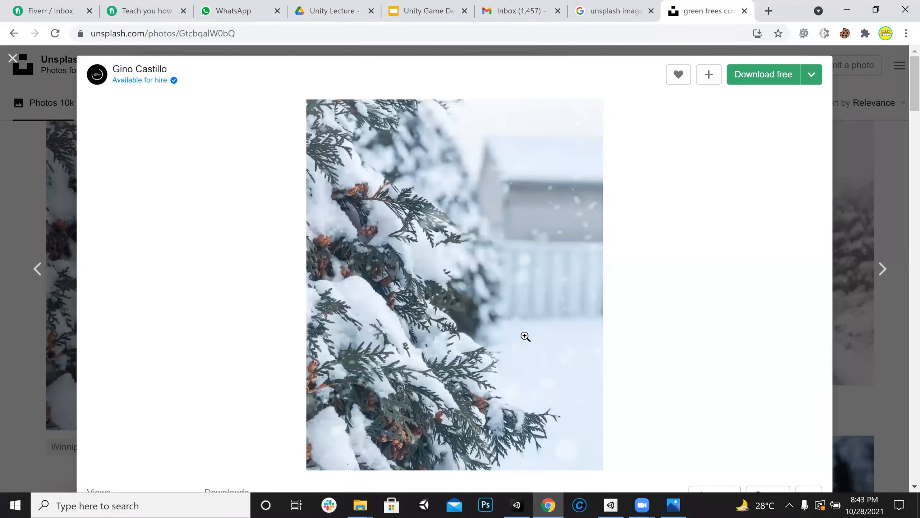
key(alt+Left)
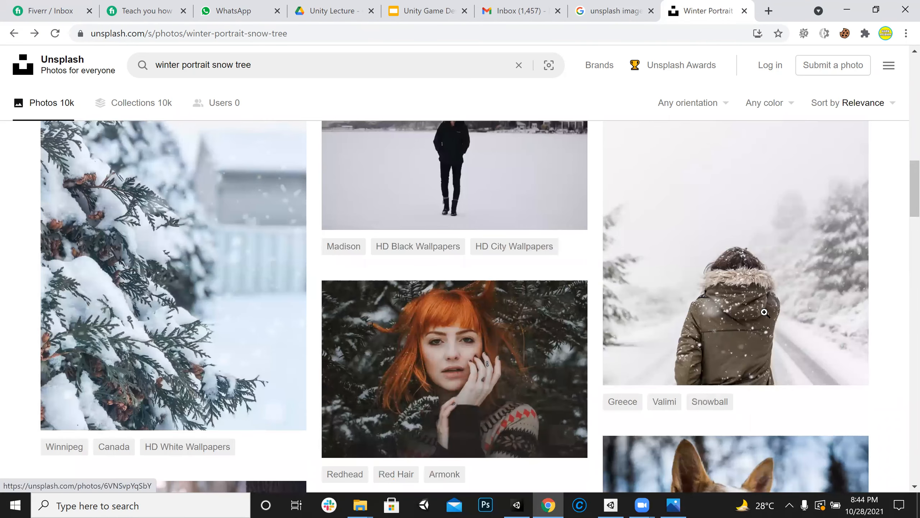
Download the photo of the person in a hooded coat on a snowy road and show the file in its folder
mouse_move(764, 308)
click(764, 307)
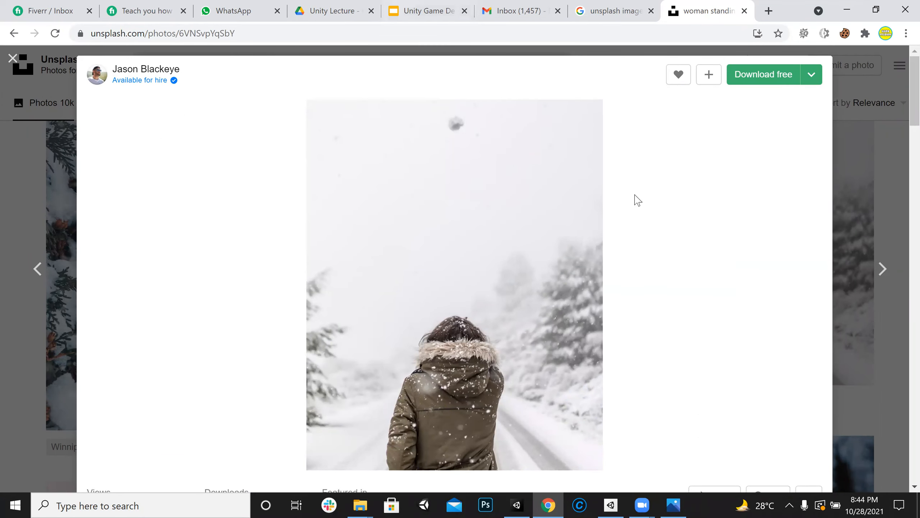
click(767, 82)
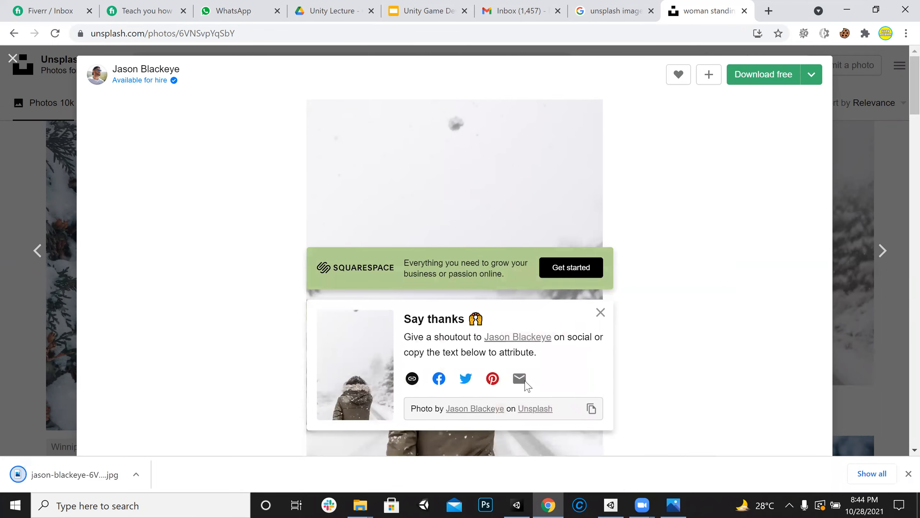
click(135, 483)
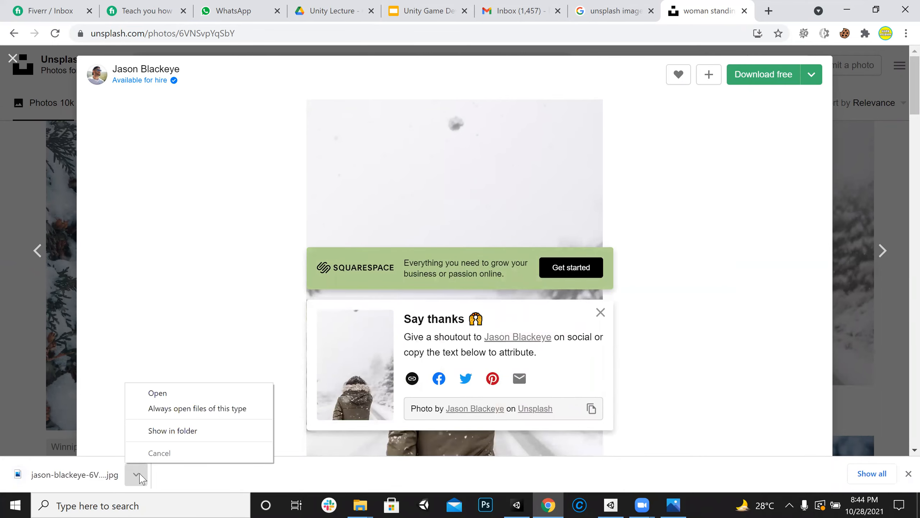
click(182, 431)
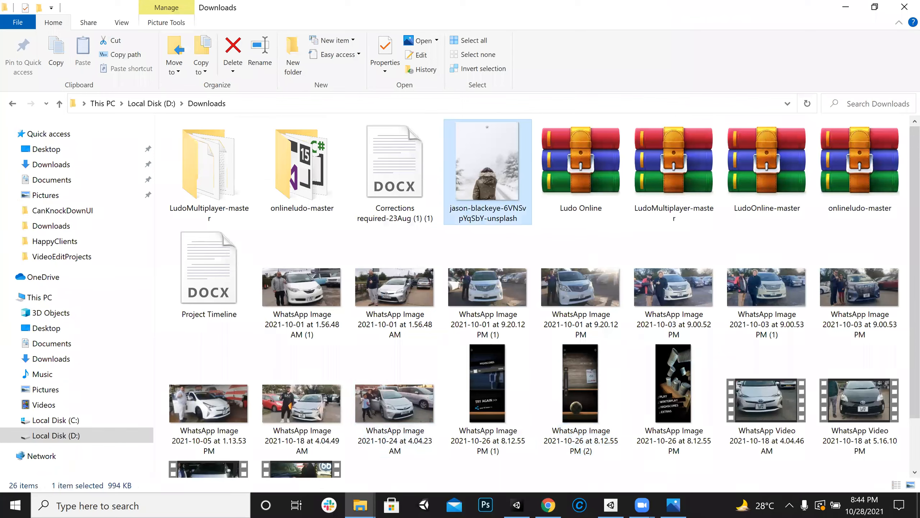
Switch to Unity, import the downloaded winter photo into the CanKnockDown folder and select it
click(517, 505)
drag(517, 505, 507, 106)
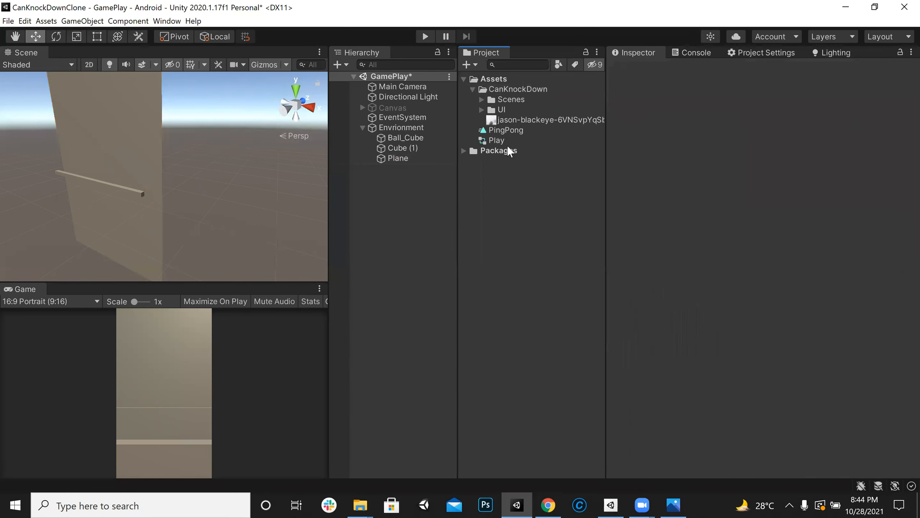
click(508, 118)
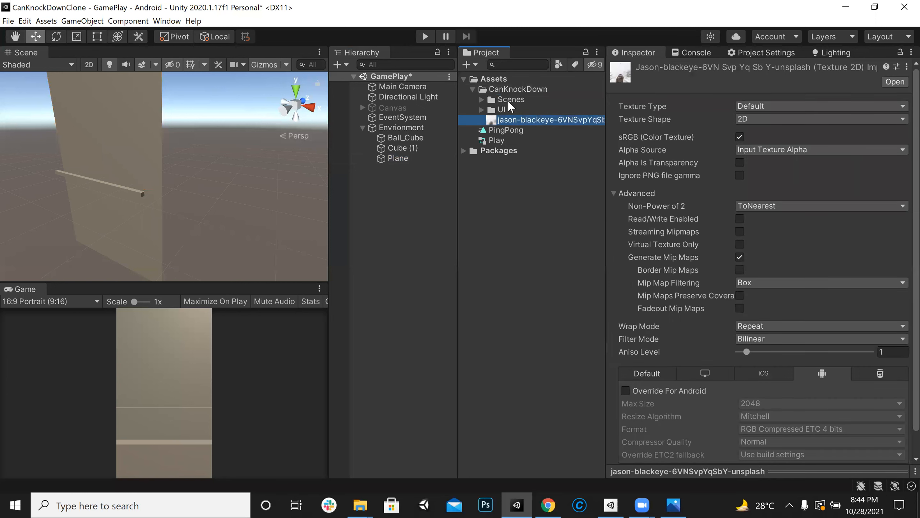
Create a folder named Textures inside CanKnockDown and move the winter photo into it
click(507, 91)
right_click(507, 91)
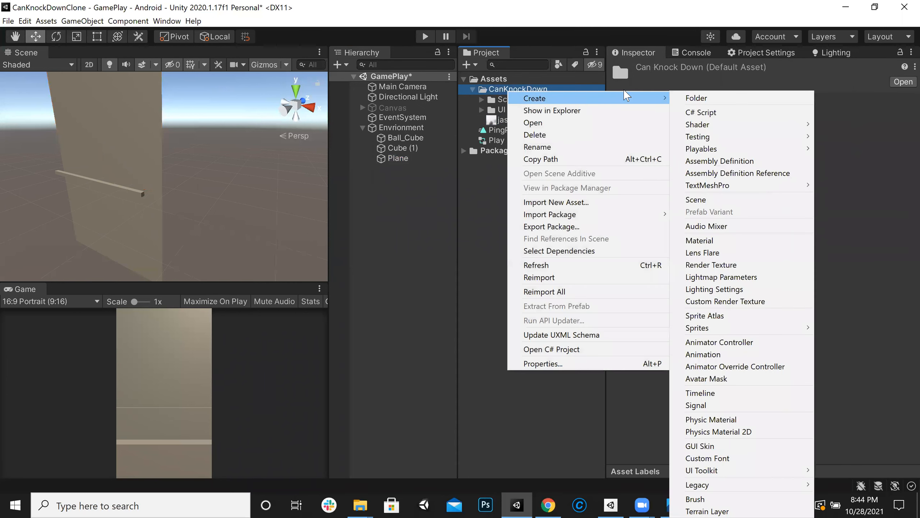
mouse_move(633, 98)
click(695, 97)
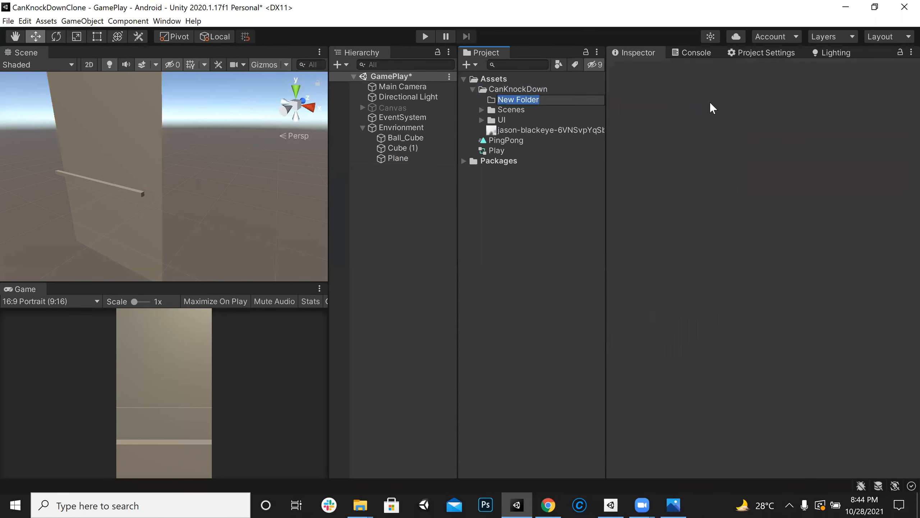
text(Textures)
key(Return)
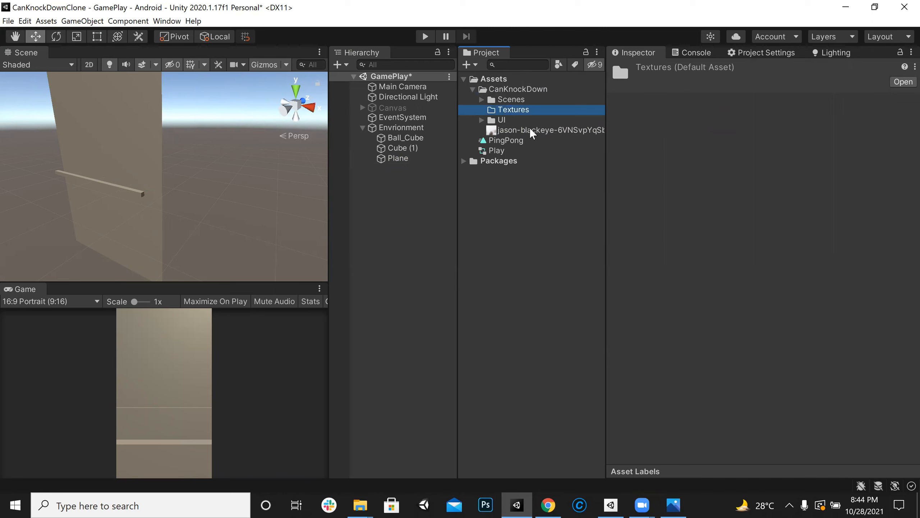
drag(513, 133, 510, 109)
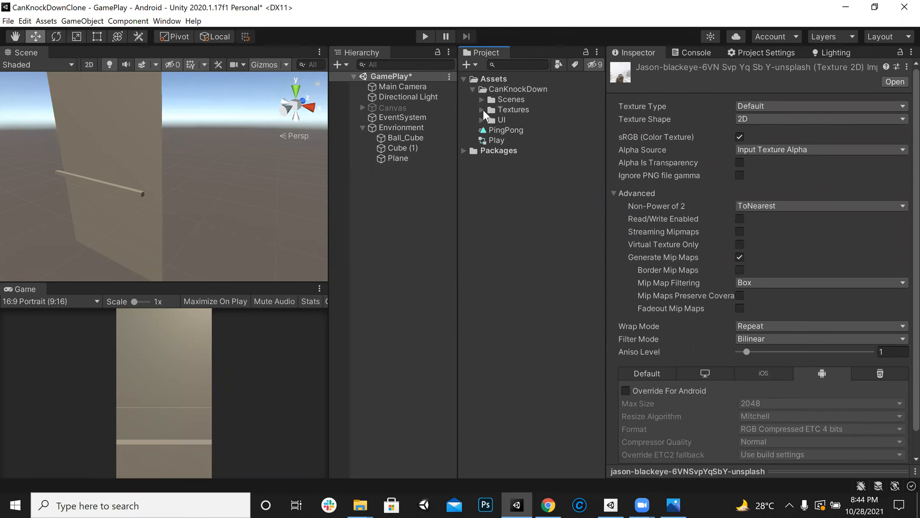
Set the winter photo's texture type to Sprite (2D and UI) and apply the import settings
right_drag(166, 177, 135, 174)
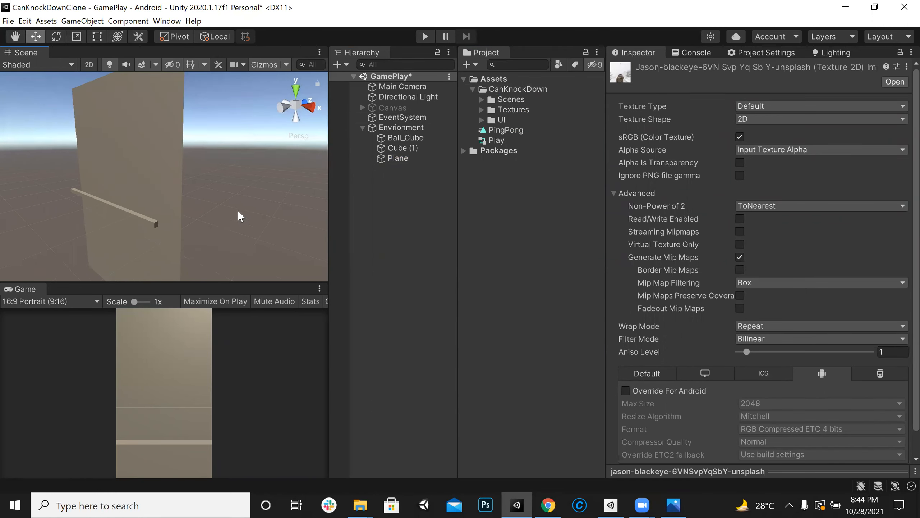
click(482, 110)
drag(777, 471, 779, 291)
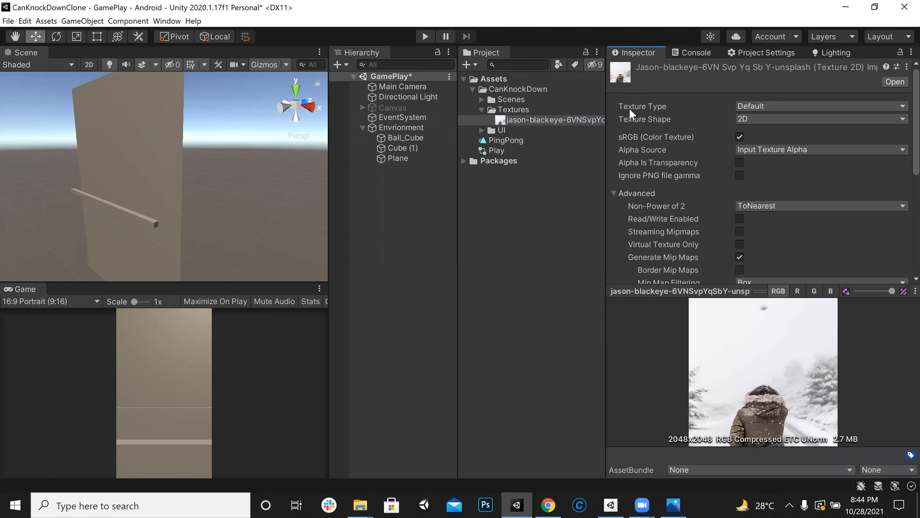
click(756, 106)
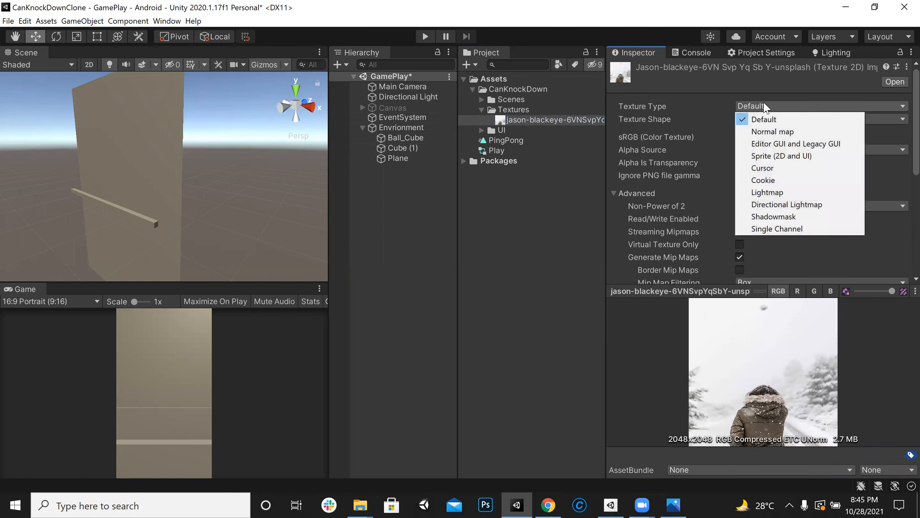
click(787, 154)
scroll(826, 246, down, 10)
click(895, 244)
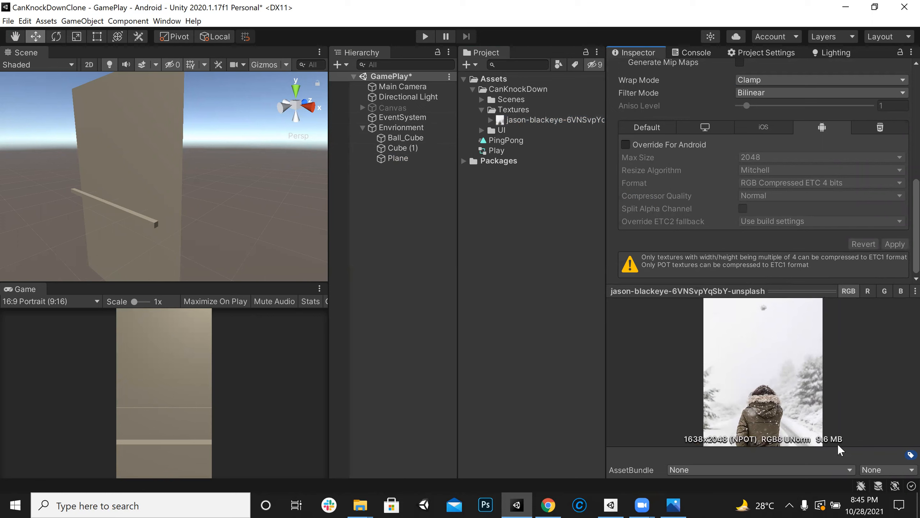
Enable the Android override for the winter photo with a max size of 1024 and apply it
click(688, 143)
click(784, 160)
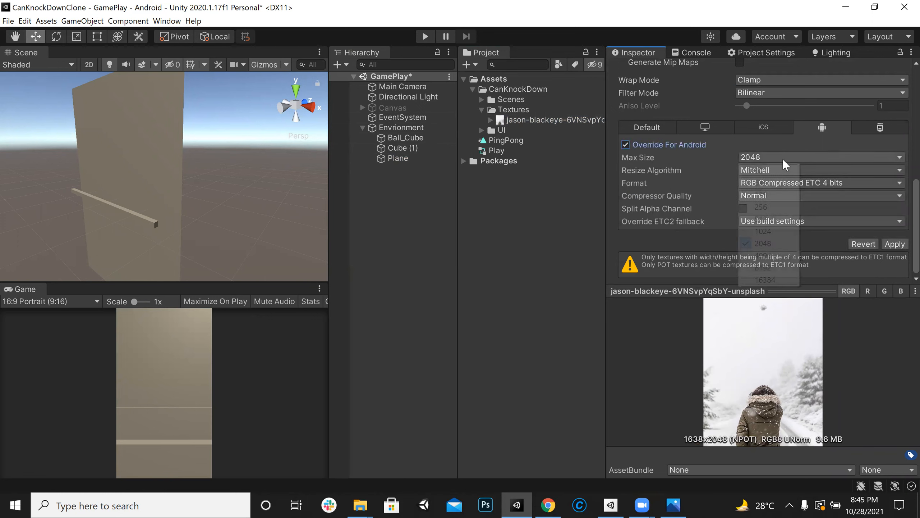
click(764, 231)
click(894, 243)
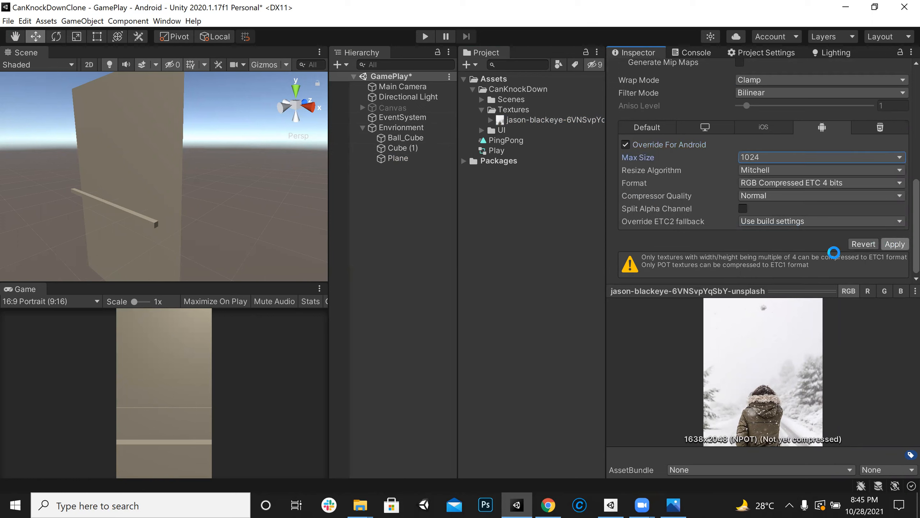
drag(794, 290, 793, 321)
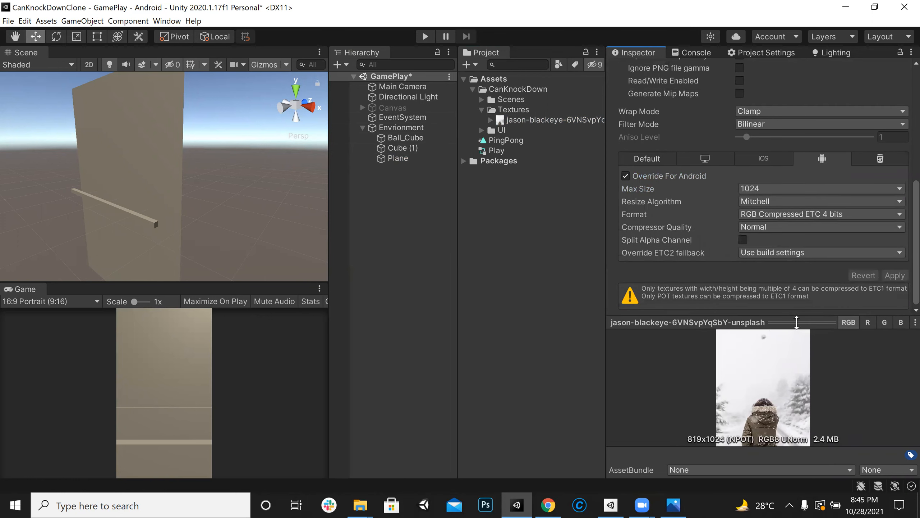
Create a new material named bg_game in the CanKnockDown folder
right_drag(209, 162, 229, 186)
click(481, 109)
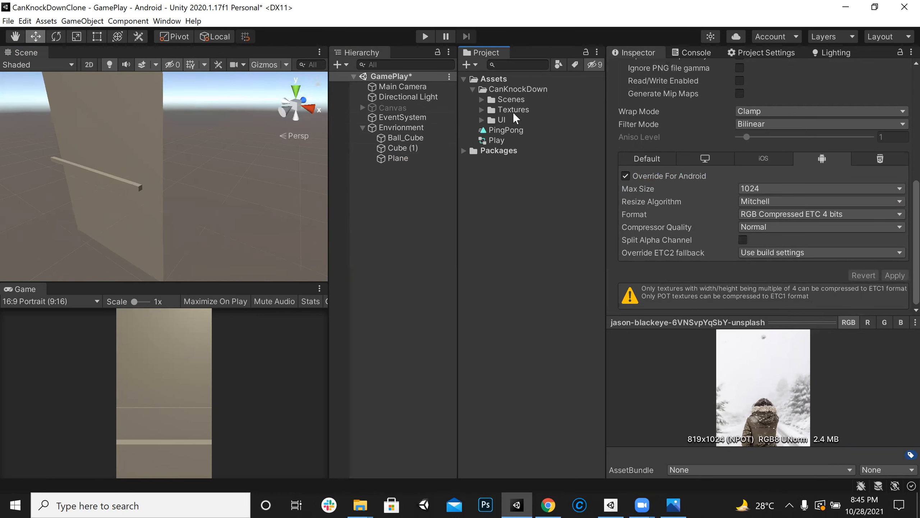
right_click(508, 89)
mouse_move(536, 97)
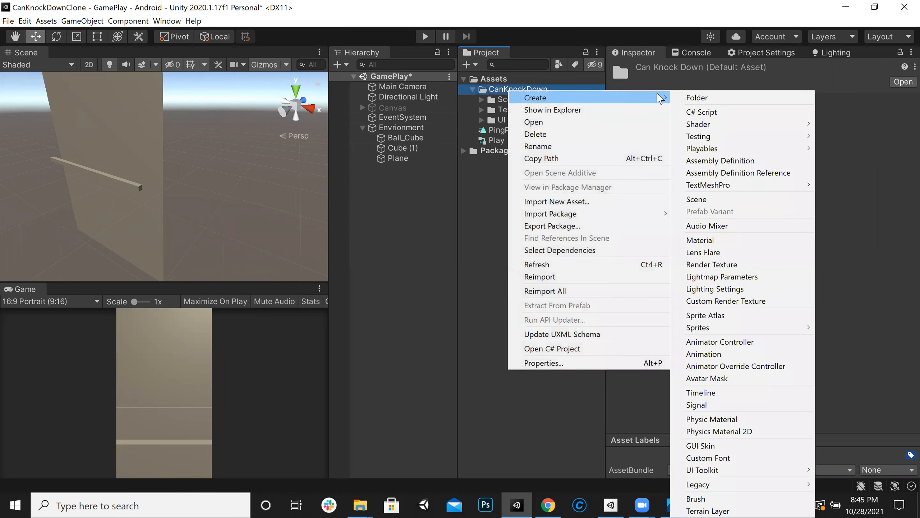
click(731, 240)
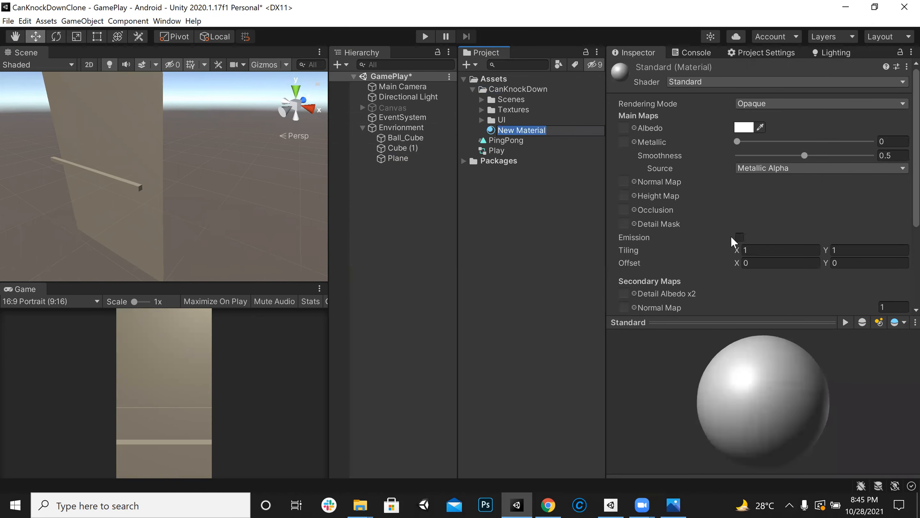
text(bg)
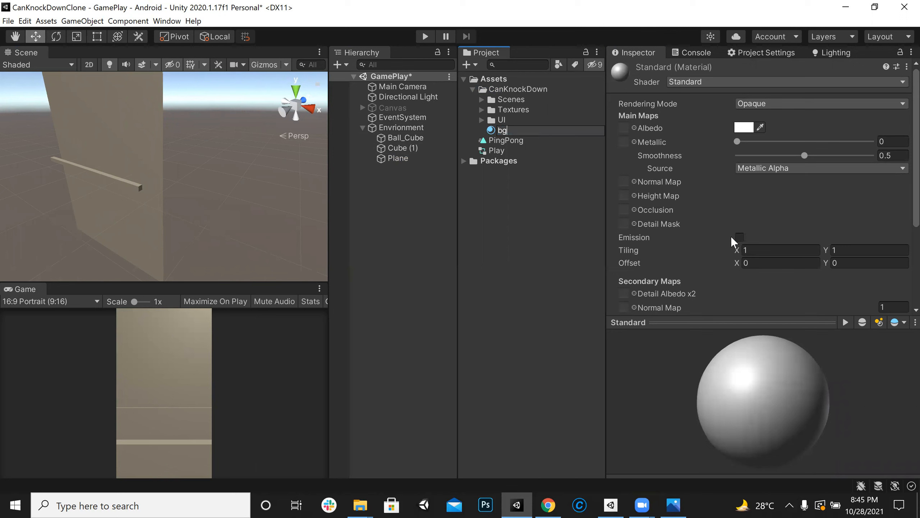
text(_game)
key(Return)
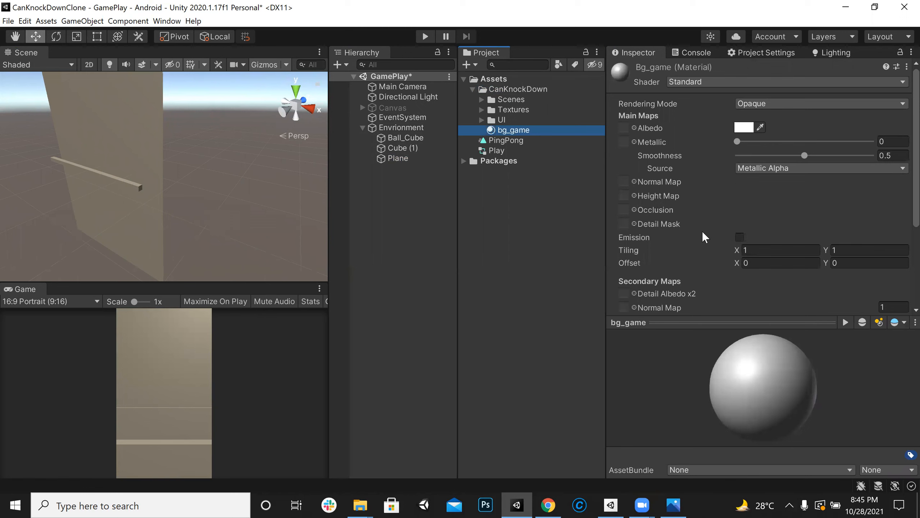
Create a folder named Materials inside CanKnockDown and move the bg_game material into it
right_click(489, 88)
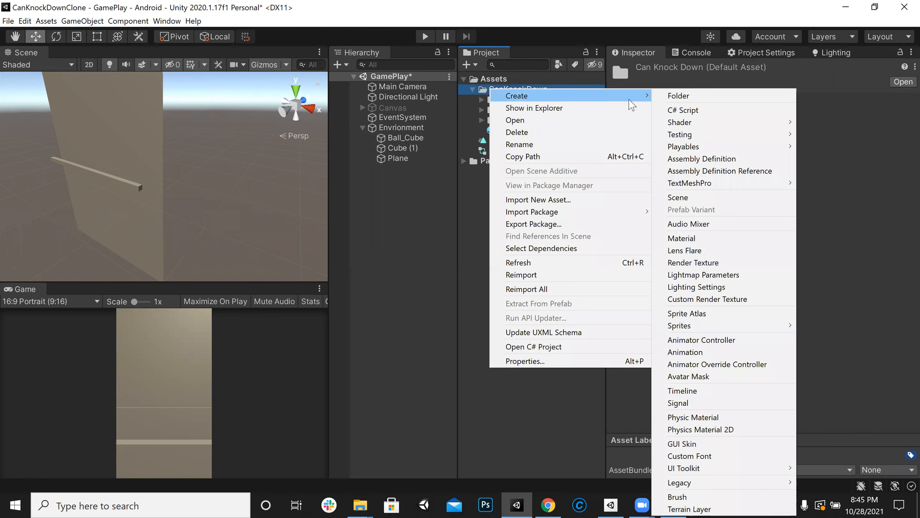
click(667, 96)
text(Mate)
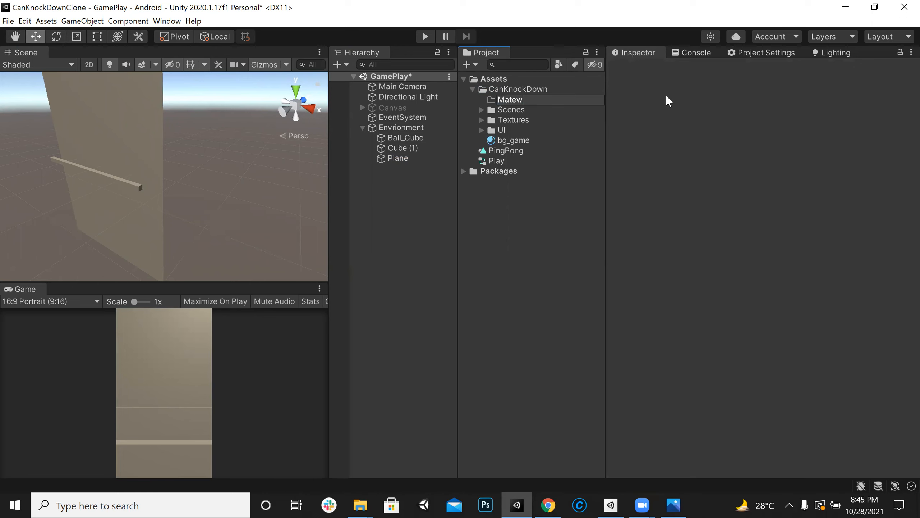
text(rials)
key(Return)
drag(510, 138, 512, 101)
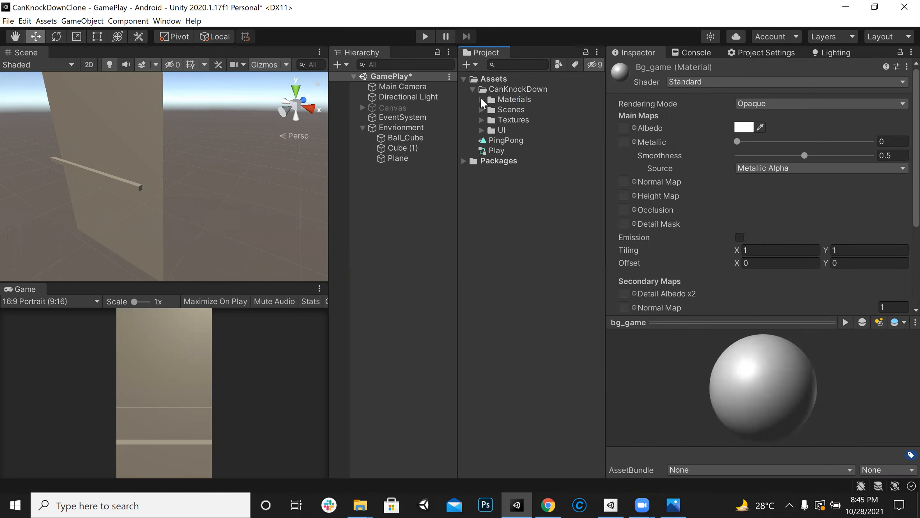
click(481, 99)
click(509, 110)
key(Return)
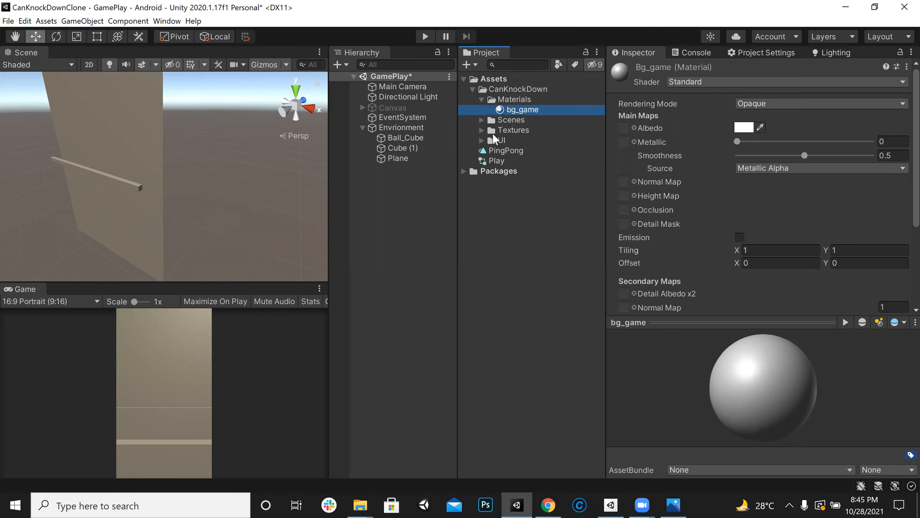
Assign the winter photo from the Textures folder as the Albedo map of the bg_game material
click(482, 130)
click(513, 137)
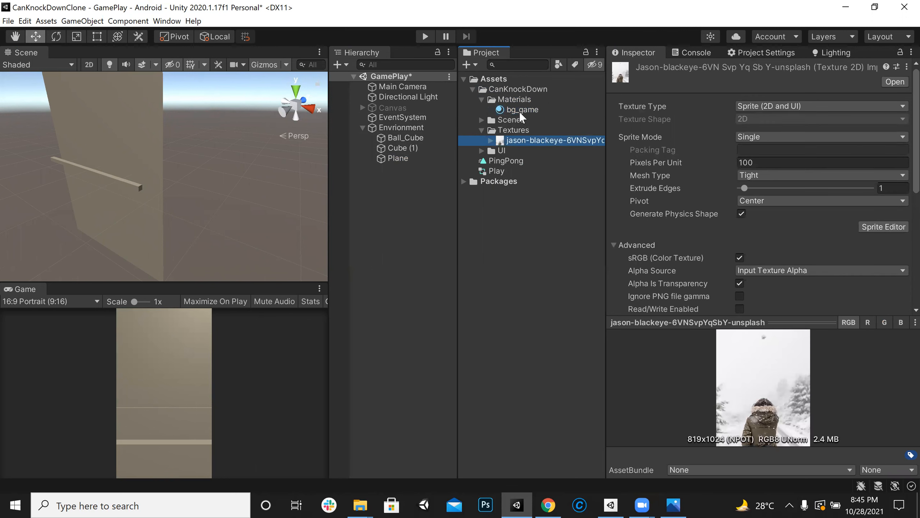
drag(774, 322, 775, 197)
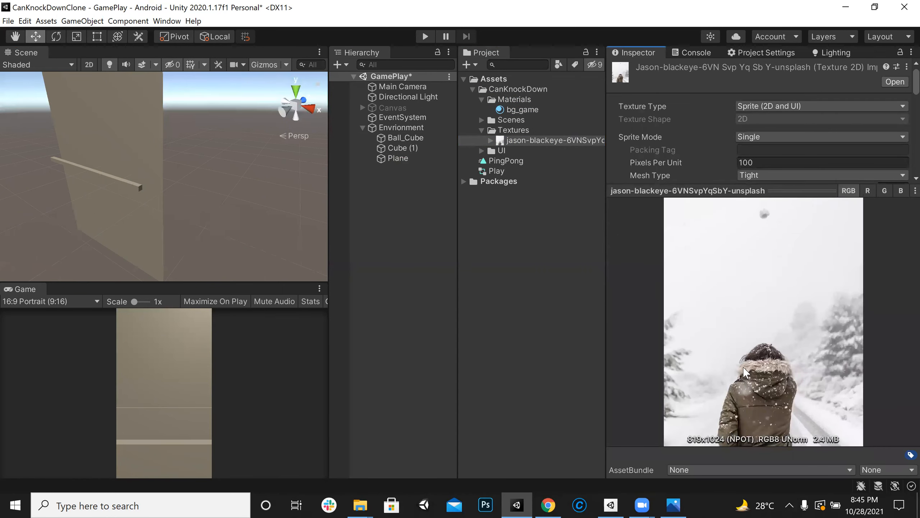
right_drag(171, 184, 157, 144)
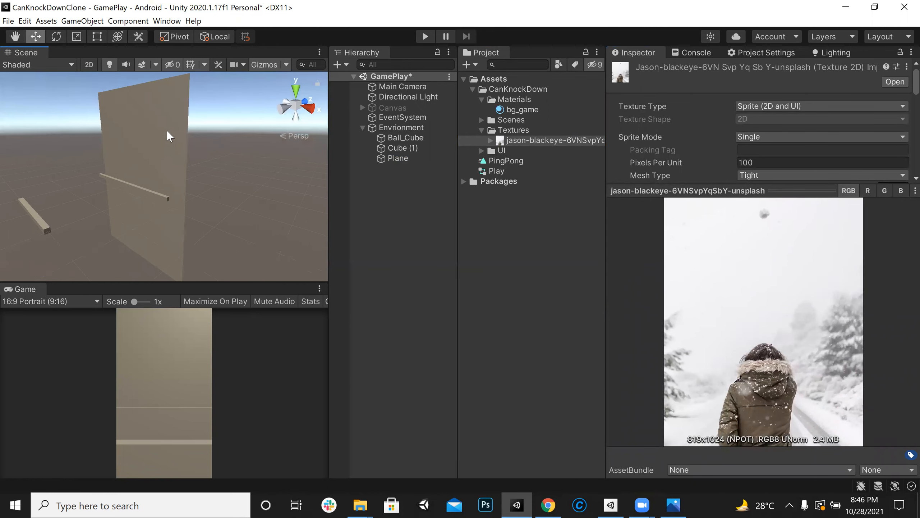
click(167, 131)
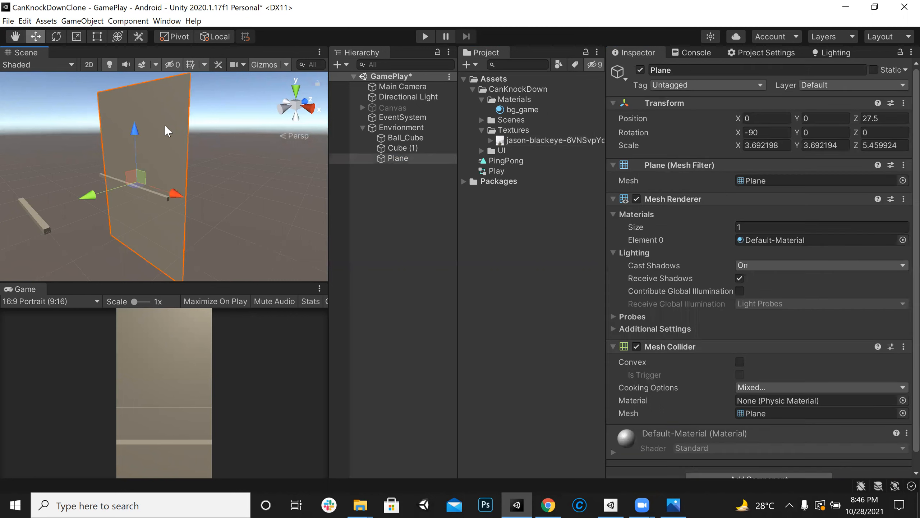
click(517, 110)
click(692, 190)
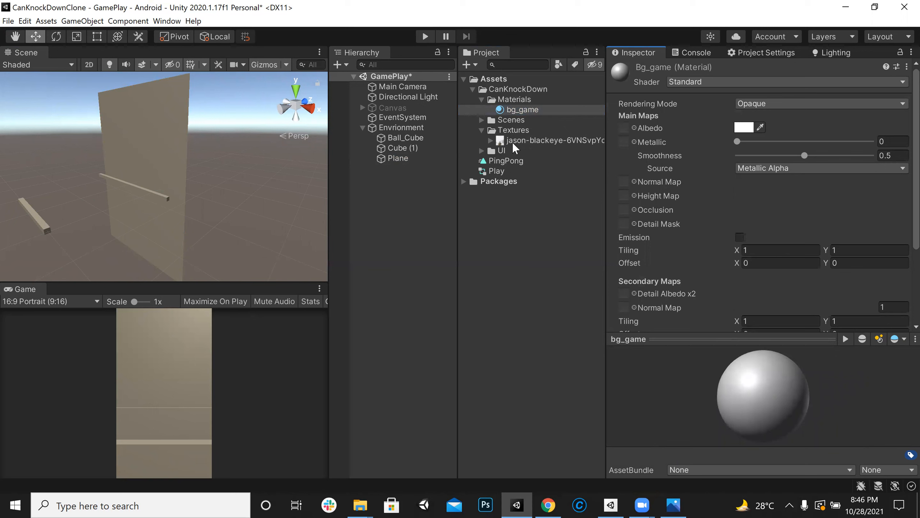
drag(514, 141, 626, 132)
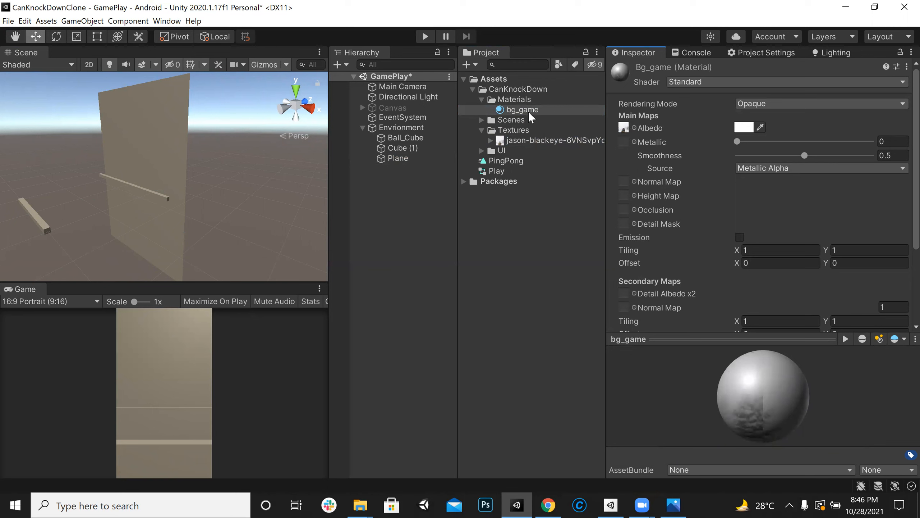
Apply the bg_game material to the large background plane in the scene
drag(529, 110, 161, 143)
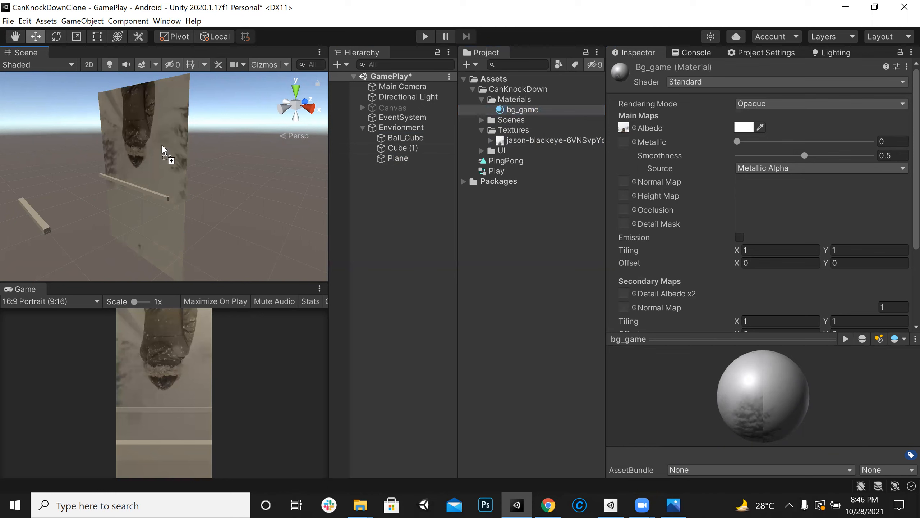
click(692, 53)
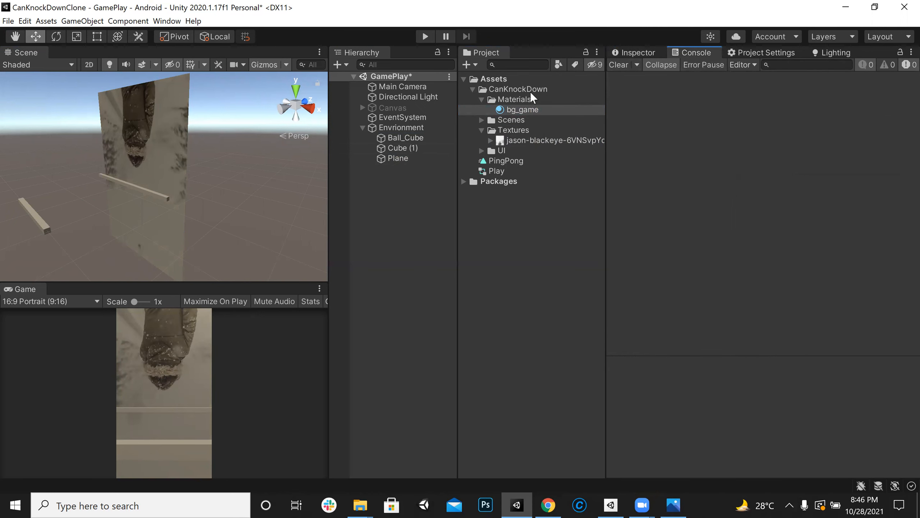
click(642, 53)
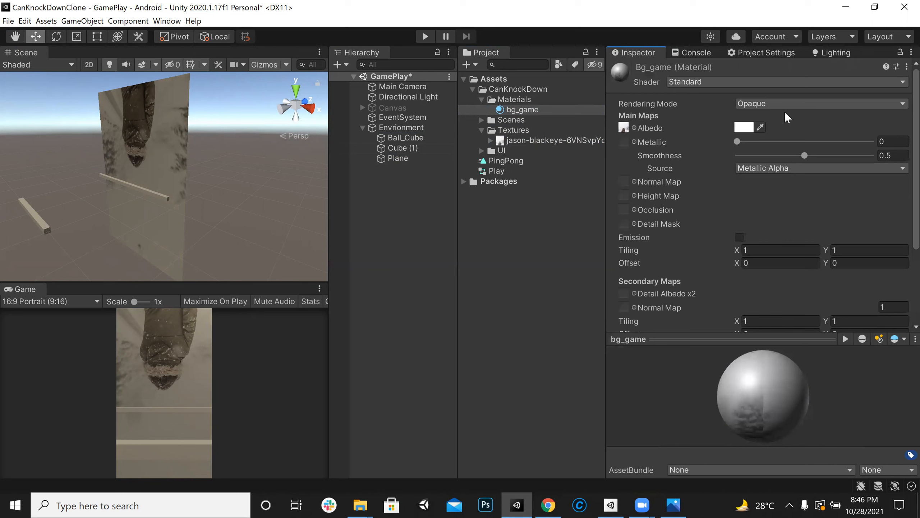
Try the Cutout and Transparent rendering modes on the bg_game material and return it to Opaque
click(787, 102)
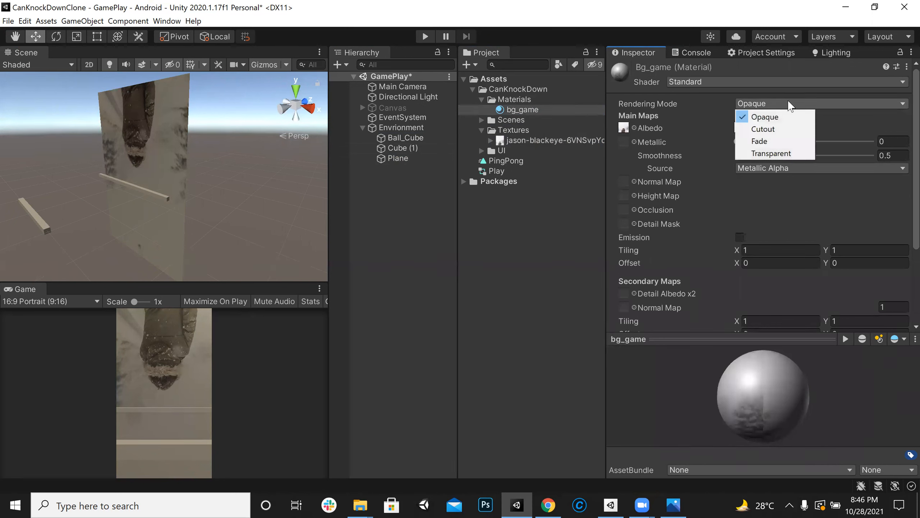
click(790, 128)
click(796, 105)
click(788, 153)
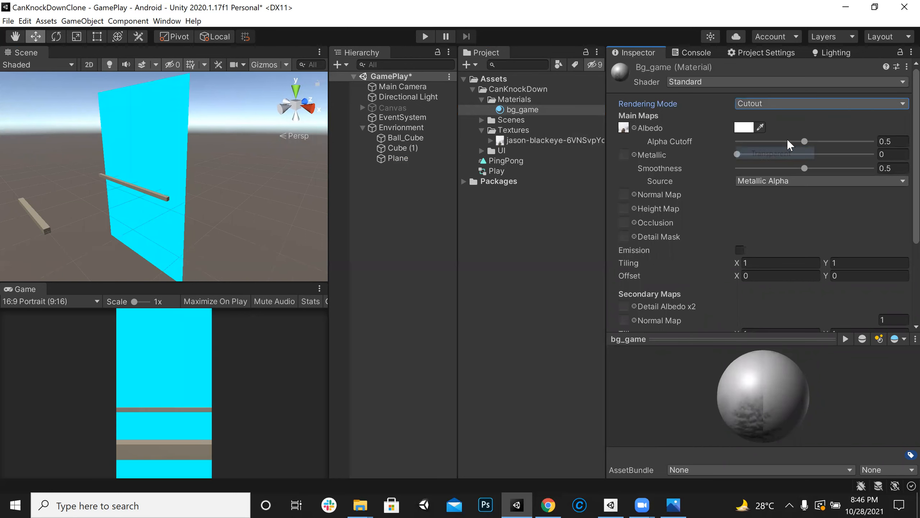
click(794, 105)
click(791, 117)
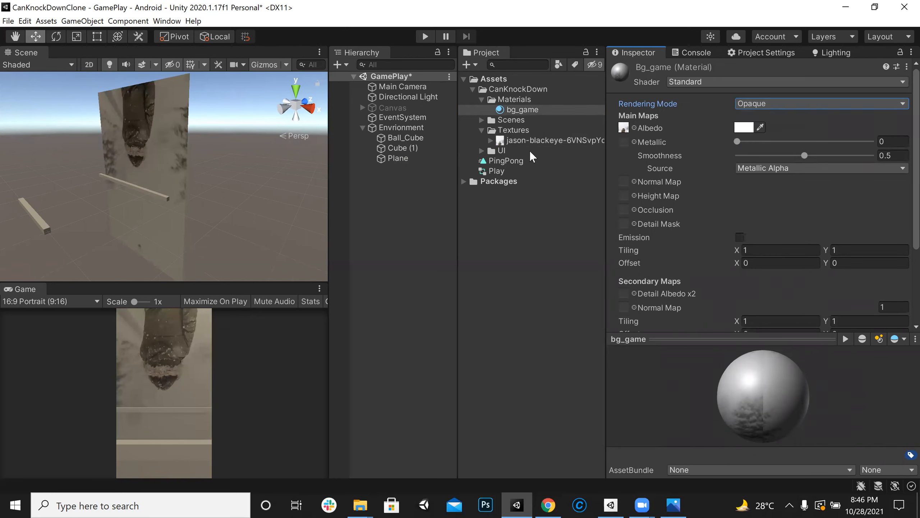
Try rotating the background plane about Y and with a Z rotation of 180, undoing the changes and keeping the plane selected
click(409, 157)
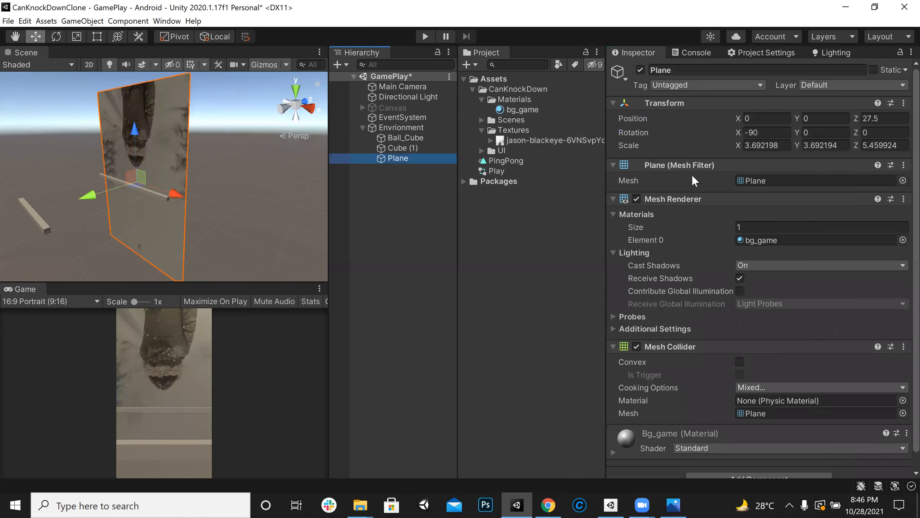
drag(798, 133, 163, 179)
key(ctrl+z)
click(886, 132)
text(180)
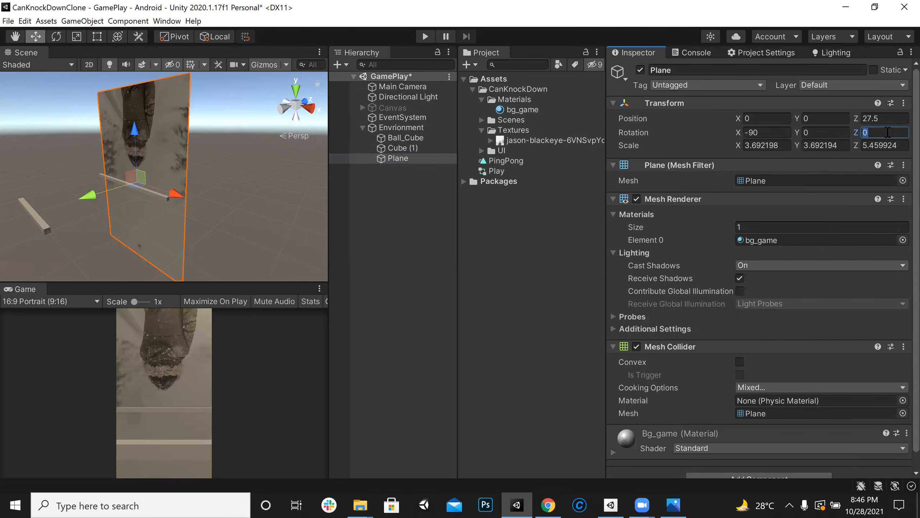
key(ctrl+z)
key(ctrl+z)
click(392, 135)
click(396, 158)
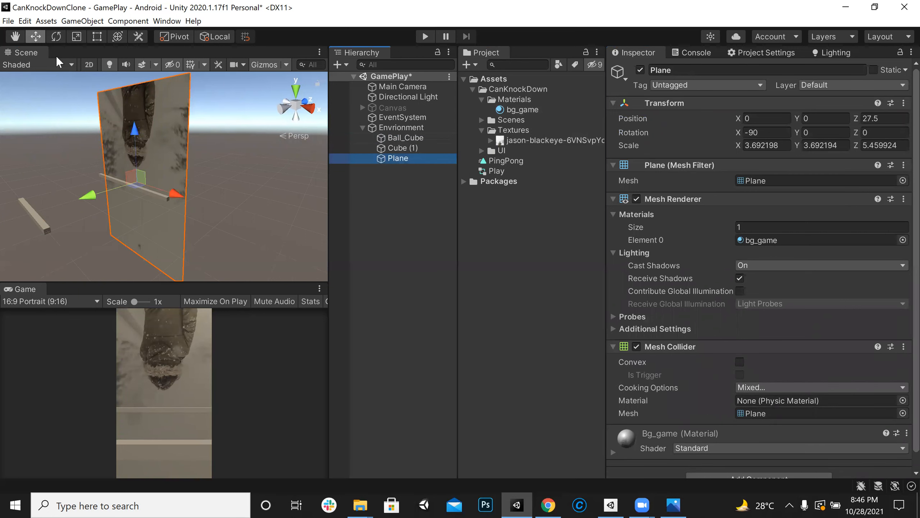
Rotate the background plane to X 90, Y 90, Z -90 so that the winter photo stands upright
click(59, 36)
drag(168, 155, 395, 435)
click(766, 134)
text(90)
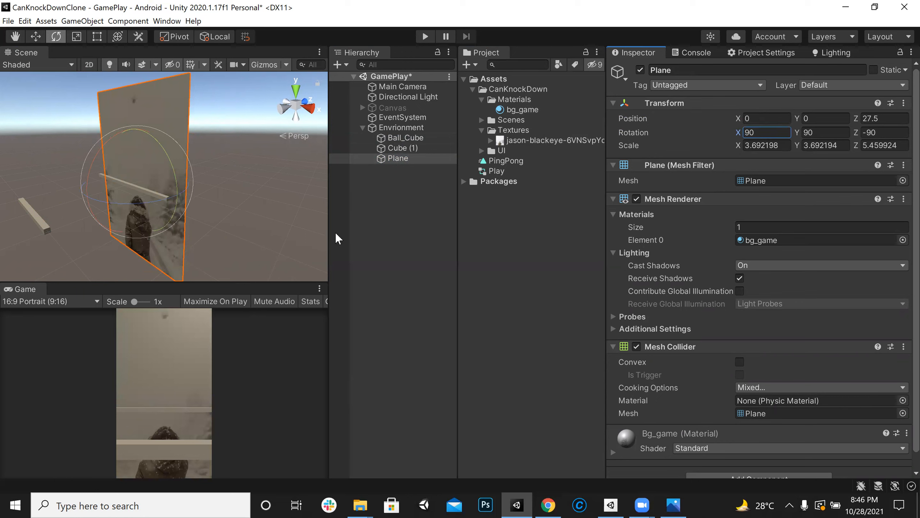
Enlarge the game preview and toggle the Directional Light off and back on to check its effect
drag(261, 282, 263, 186)
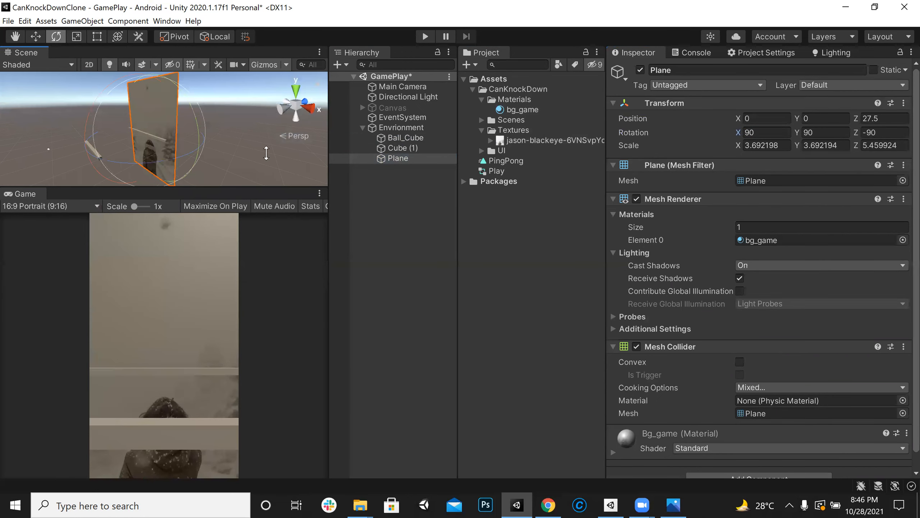
click(374, 96)
click(640, 69)
click(641, 70)
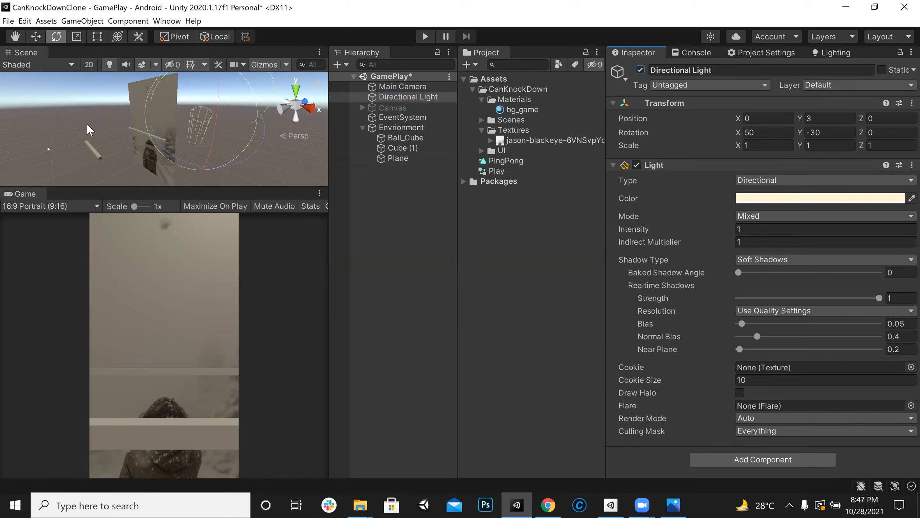
Move the background plane farther from the camera to a Z position of about 33.2
click(38, 35)
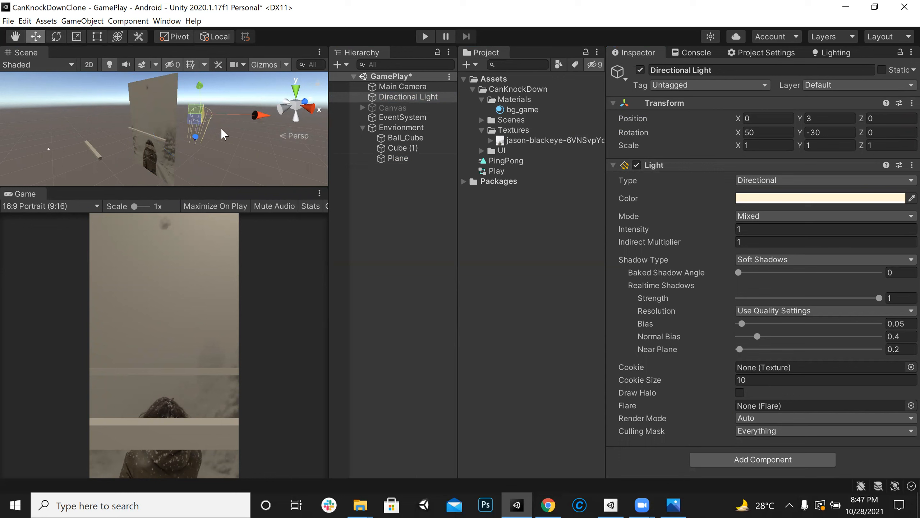
click(410, 157)
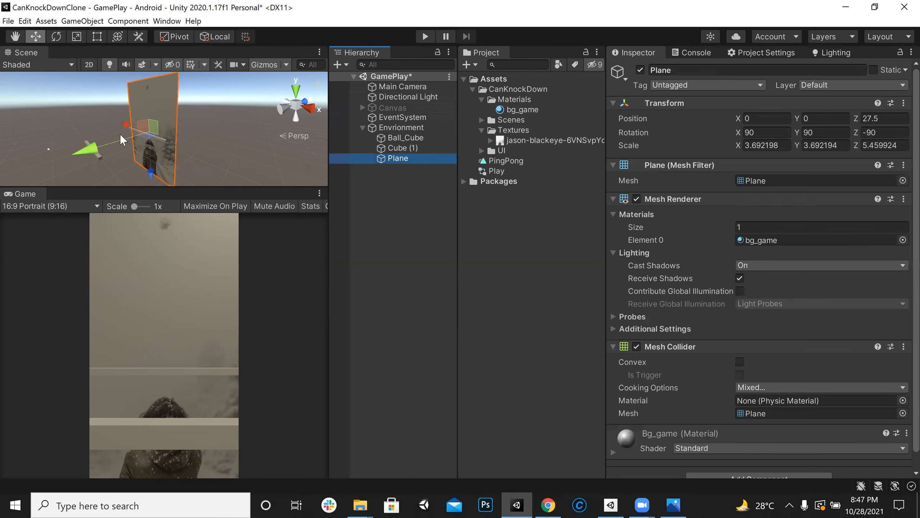
drag(98, 146, 107, 146)
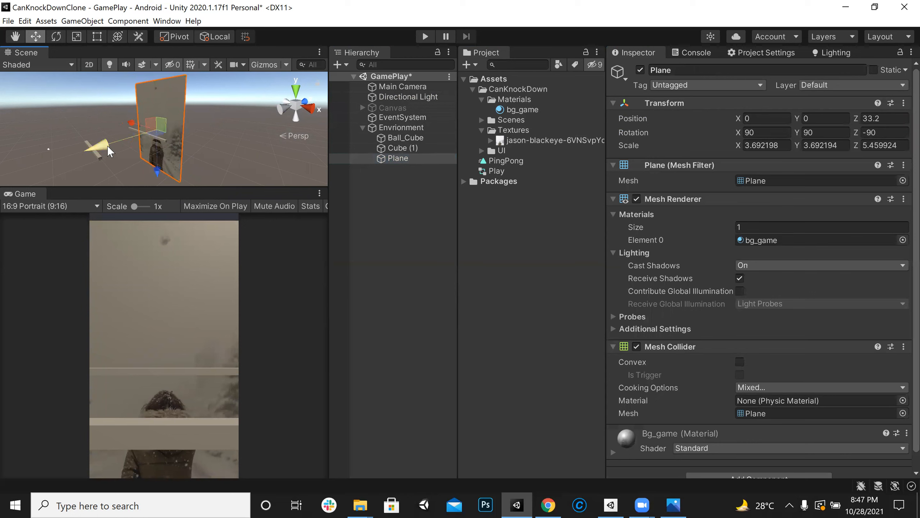
Resize the background plane by its upper and lower edges to a Z scale of about 5.3 and a Y position of about 4.54
click(88, 40)
click(152, 75)
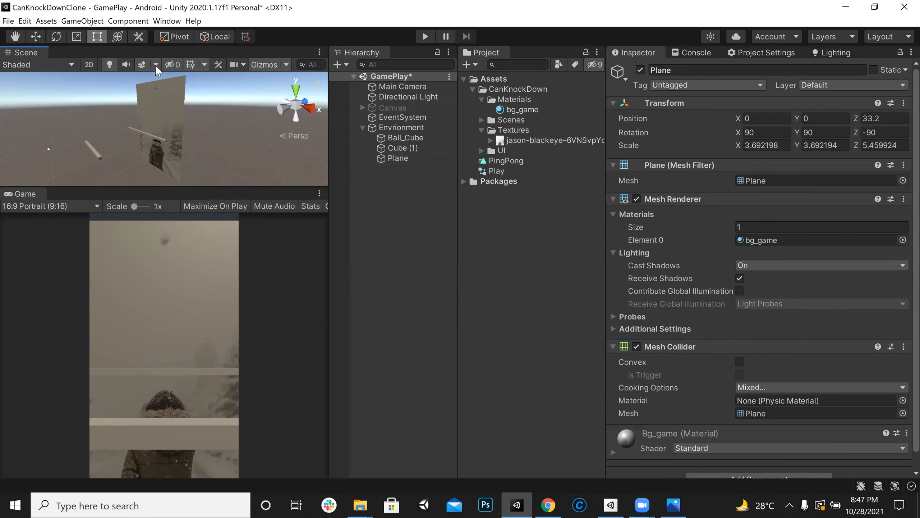
key(ctrl+z)
click(159, 76)
key(ctrl+z)
drag(162, 80, 165, 73)
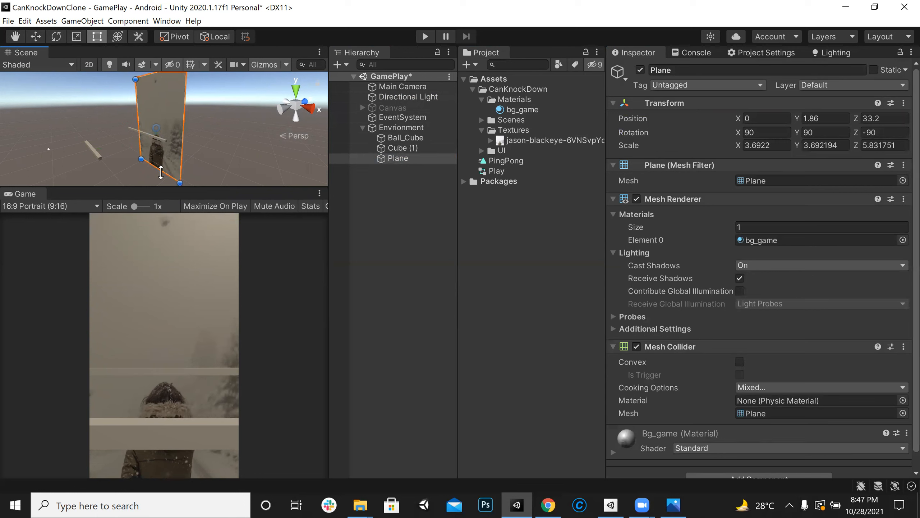
drag(161, 172, 163, 168)
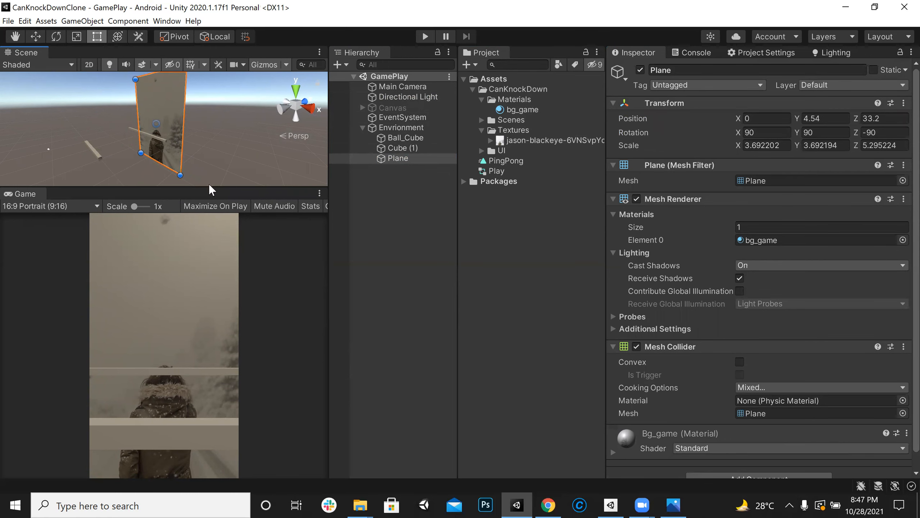
Compare the reference game screenshot and the winter photo texture with the background plane in the scene
drag(211, 187, 222, 314)
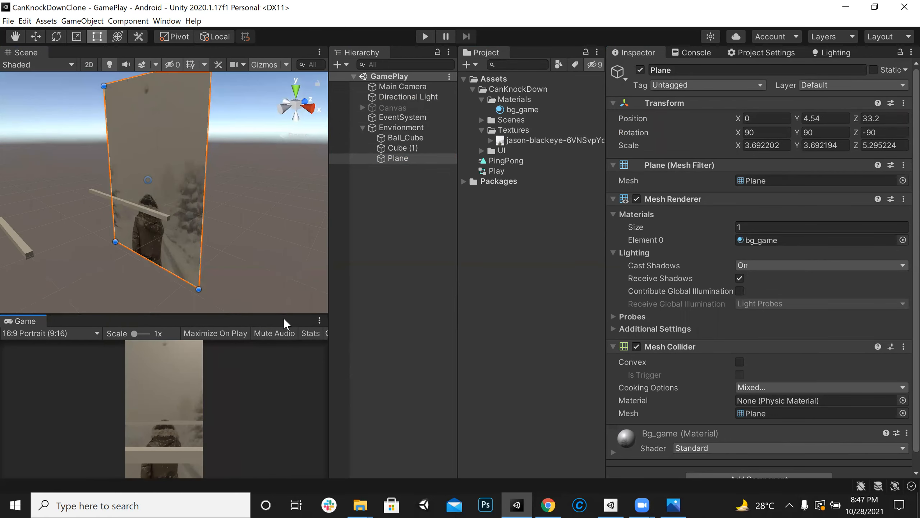
click(674, 505)
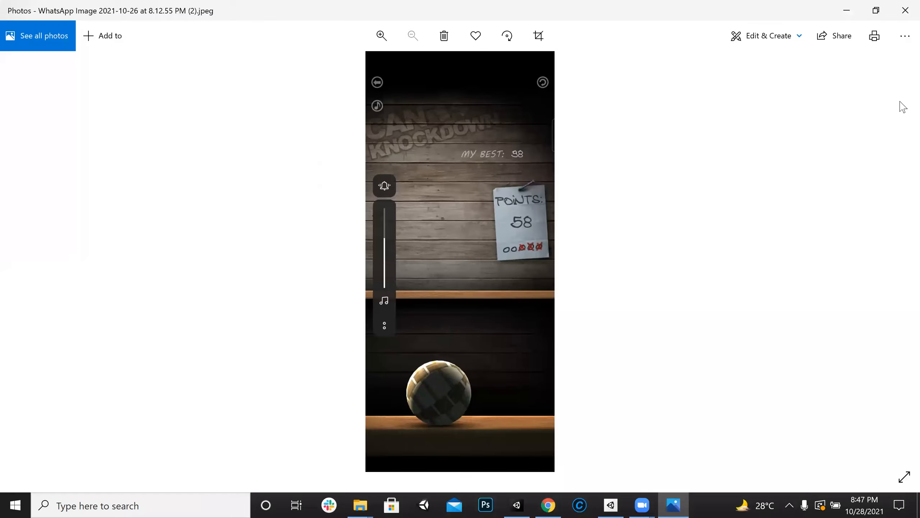
click(853, 4)
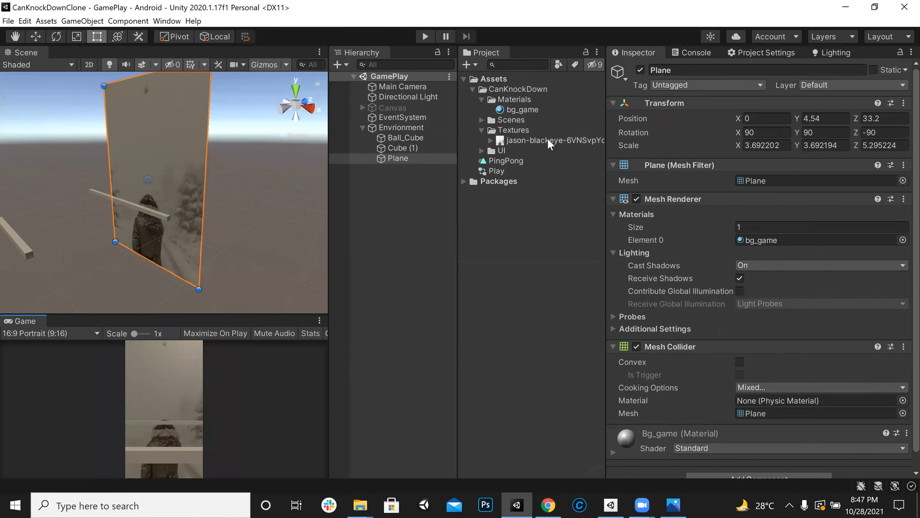
click(548, 141)
click(791, 334)
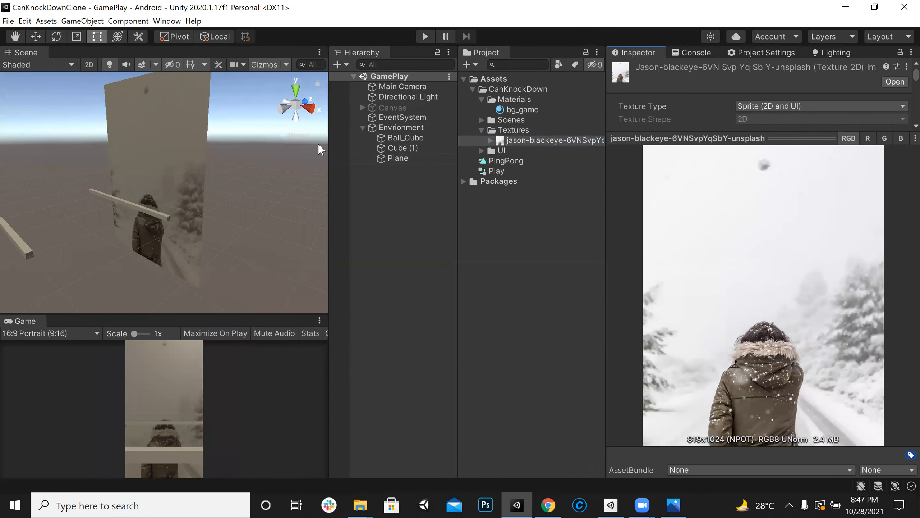
alt+drag(210, 181, 239, 177)
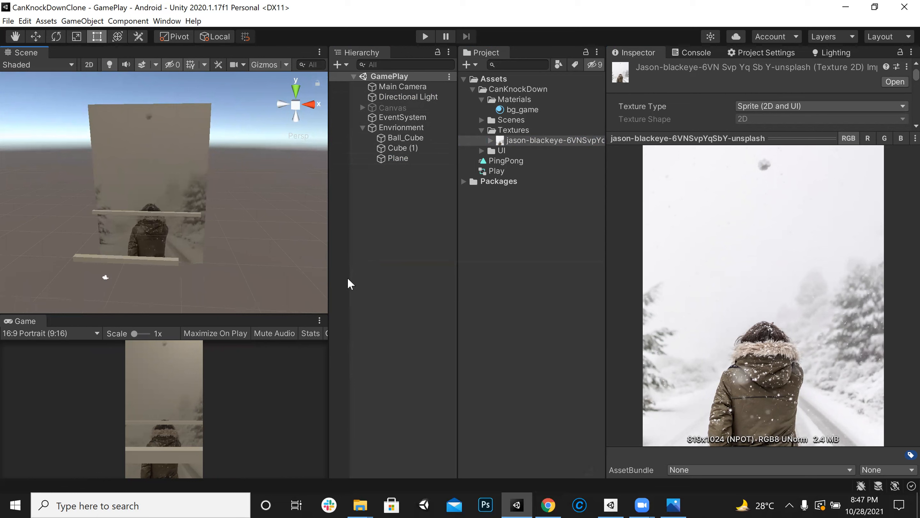
Set the environment lighting source to Color with a white ambient color (255, 255, 255)
click(833, 52)
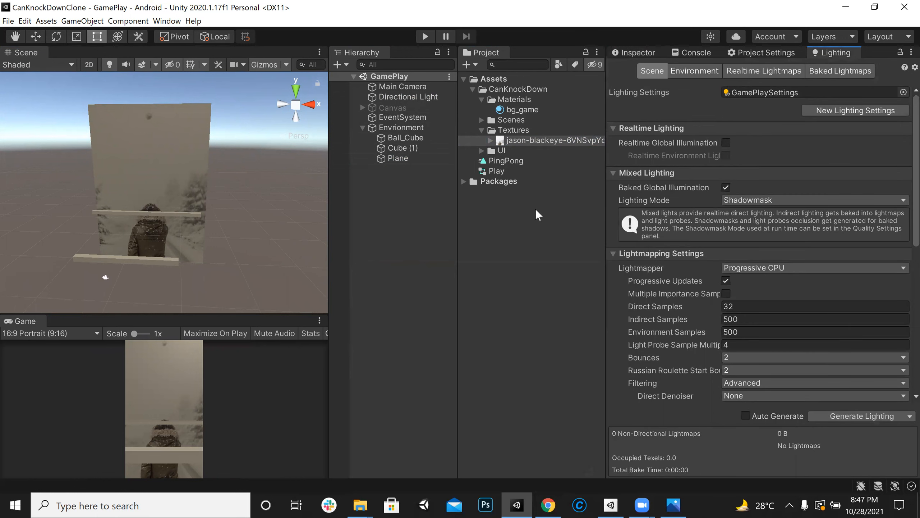
click(695, 71)
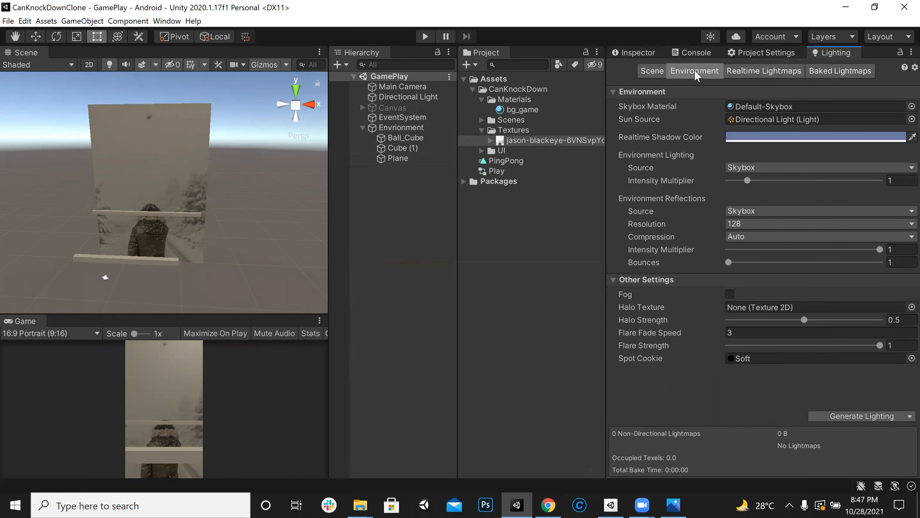
drag(265, 313, 283, 139)
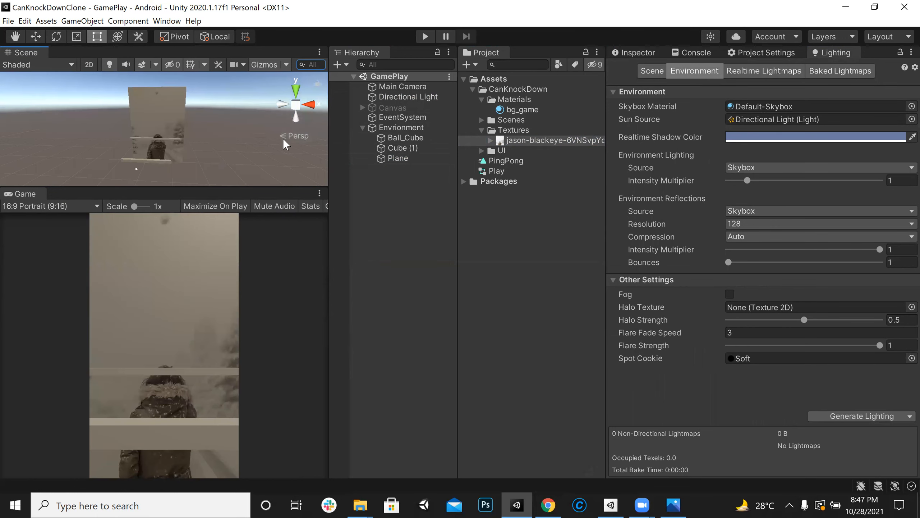
mouse_move(641, 247)
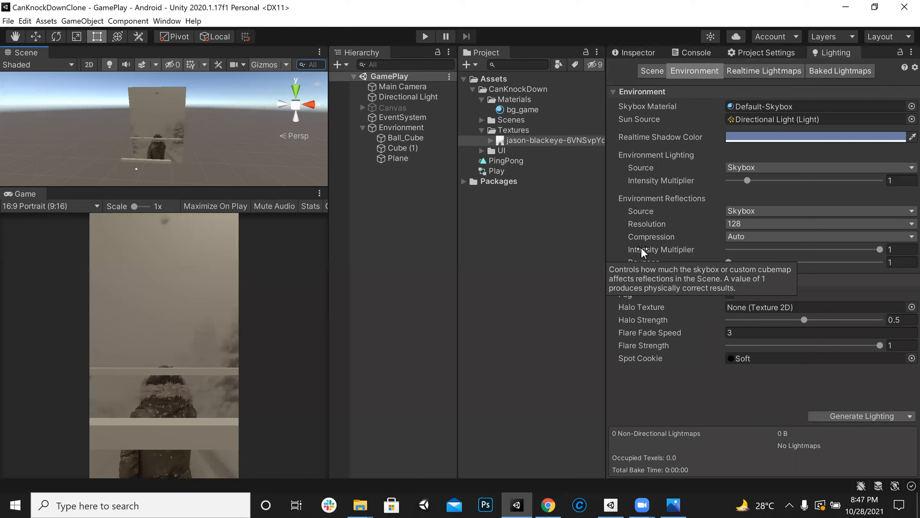
click(781, 168)
click(762, 204)
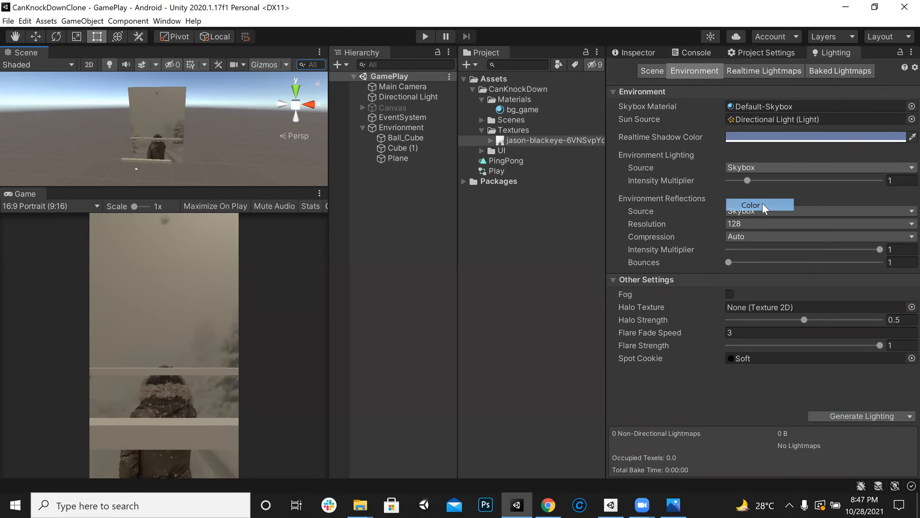
click(755, 181)
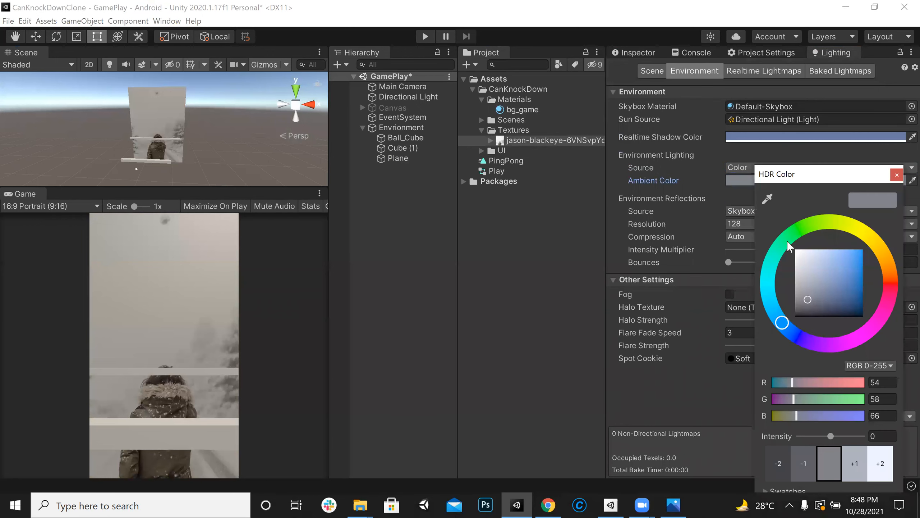
drag(811, 272, 757, 210)
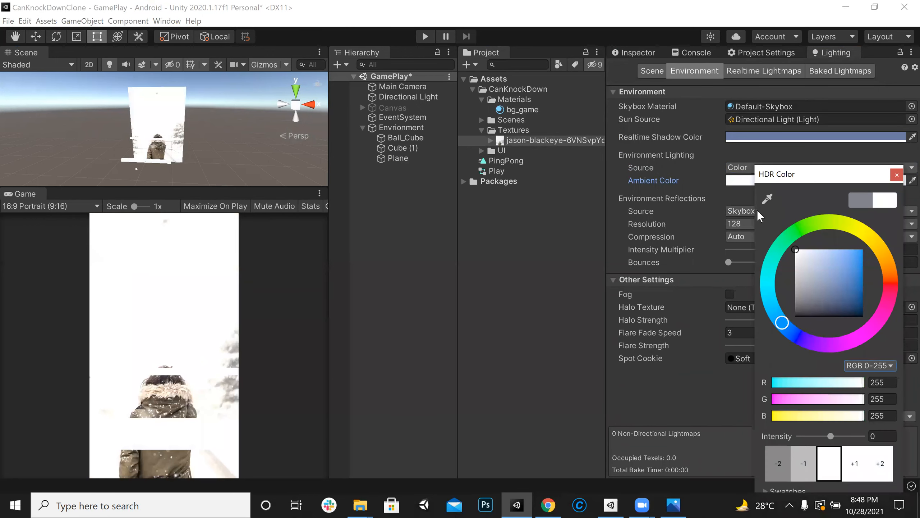
click(897, 174)
Tint the bg_game material's Albedo color light grey, about C1BCBC
click(433, 128)
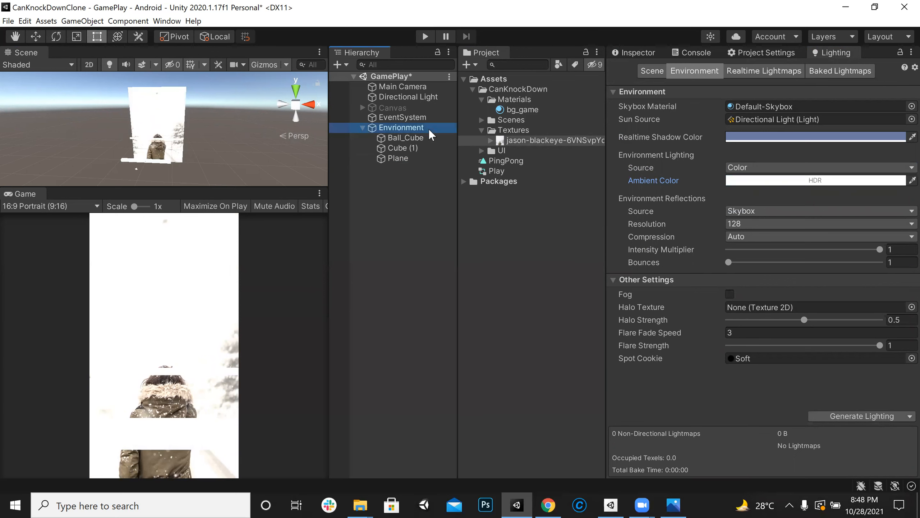
click(398, 158)
click(563, 111)
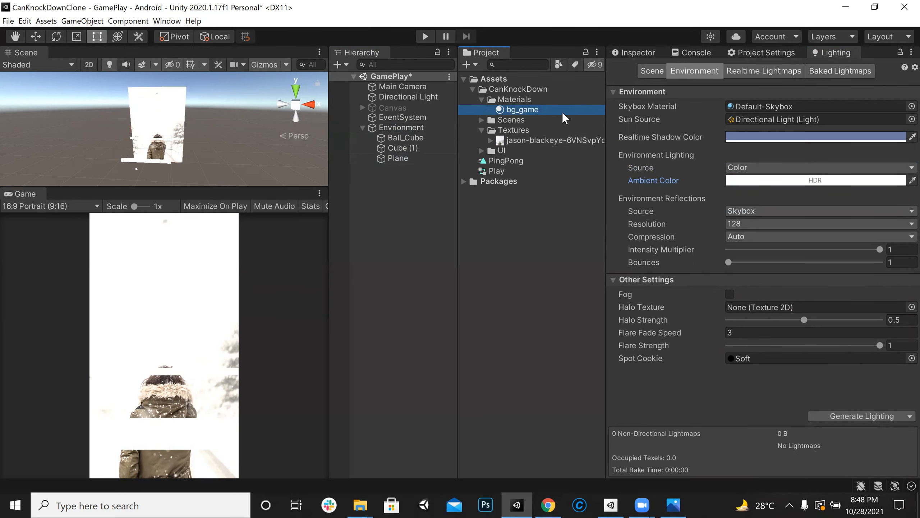
click(641, 53)
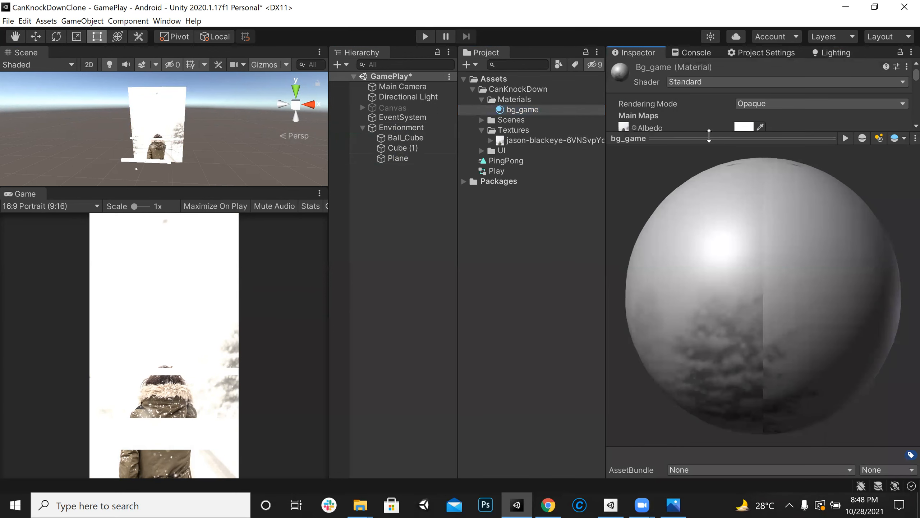
drag(709, 136, 709, 272)
click(744, 127)
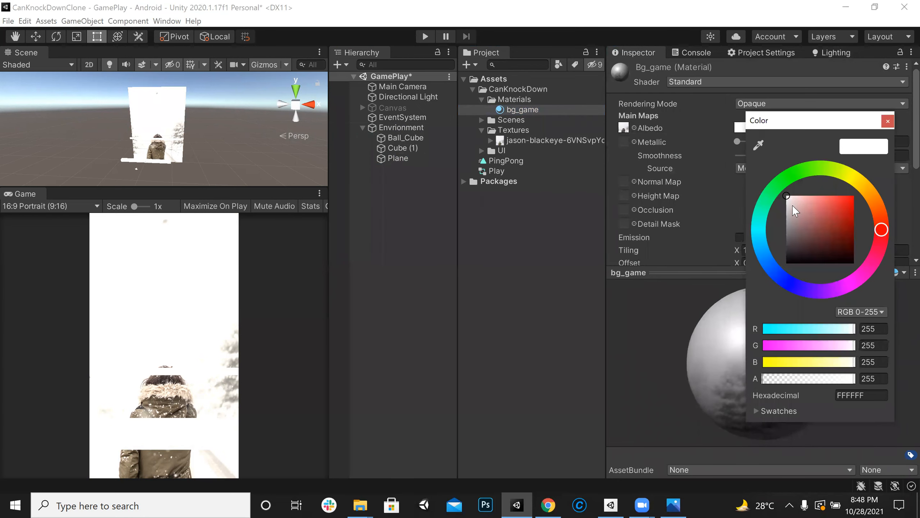
drag(790, 205, 788, 211)
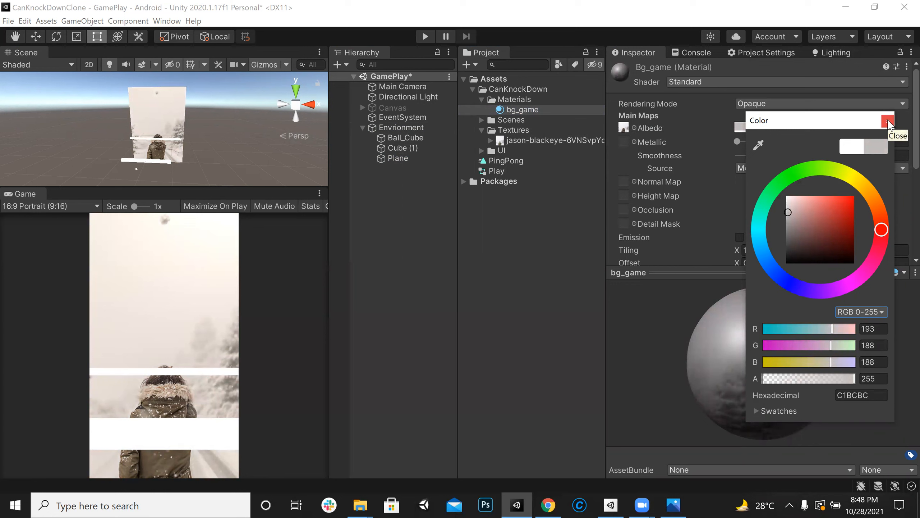
Darken the bg_game material's Albedo tint to a mid grey, about 807878
drag(790, 210, 790, 229)
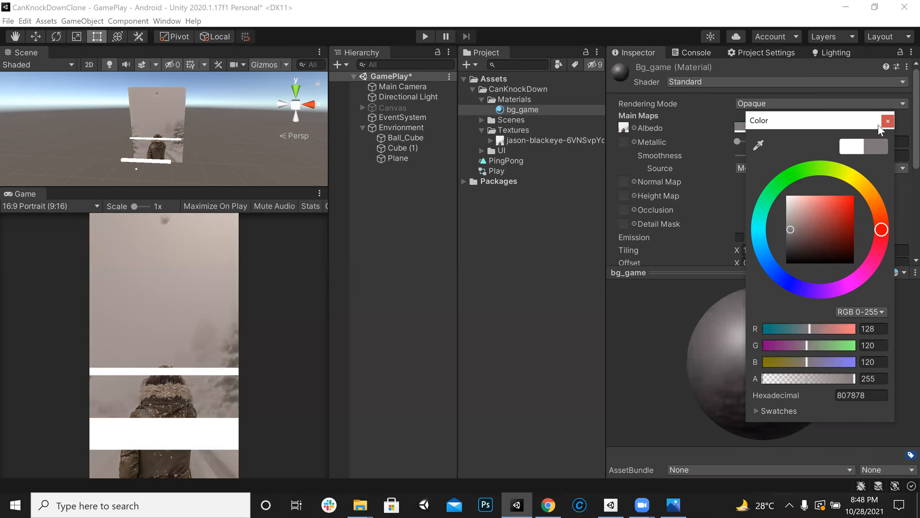
click(887, 121)
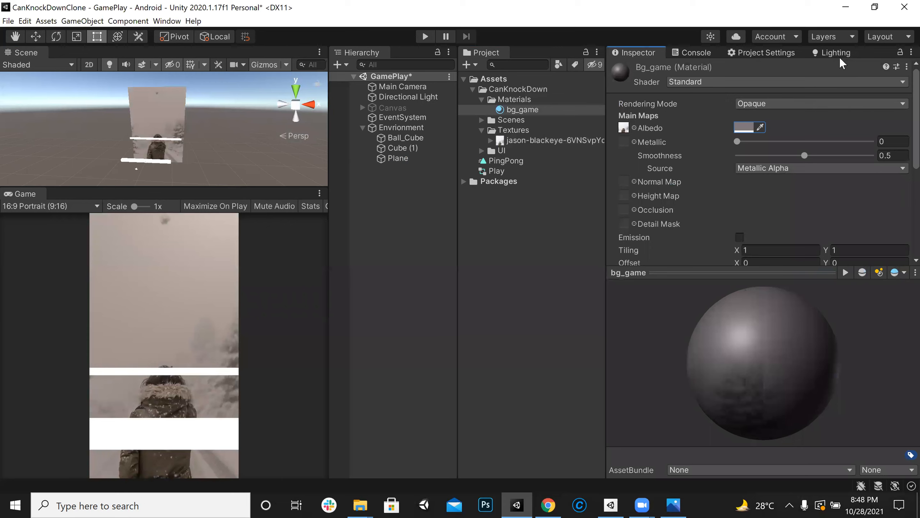
Try Skybox as the environment lighting source for the scene
click(837, 54)
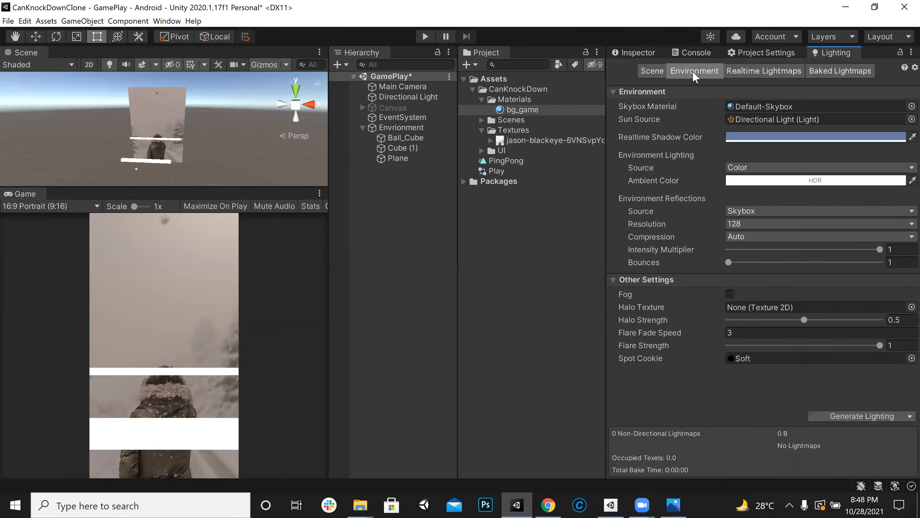
click(736, 168)
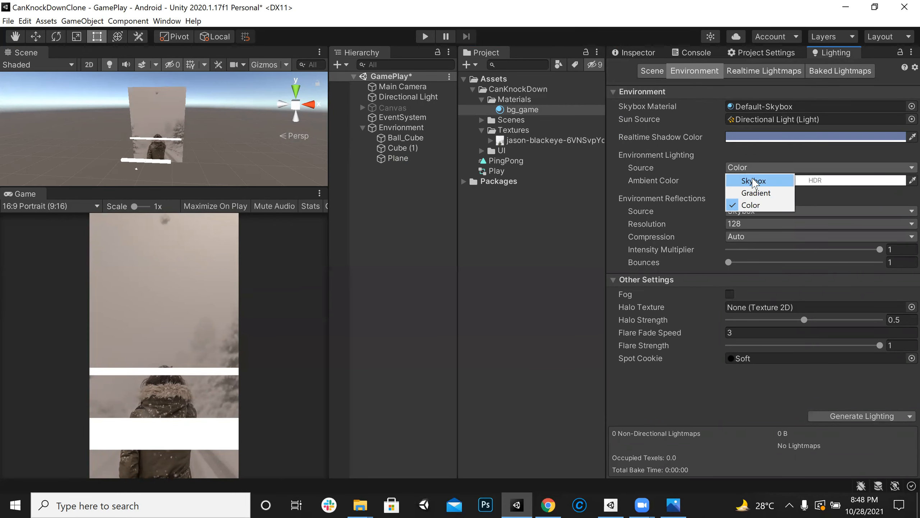
click(753, 181)
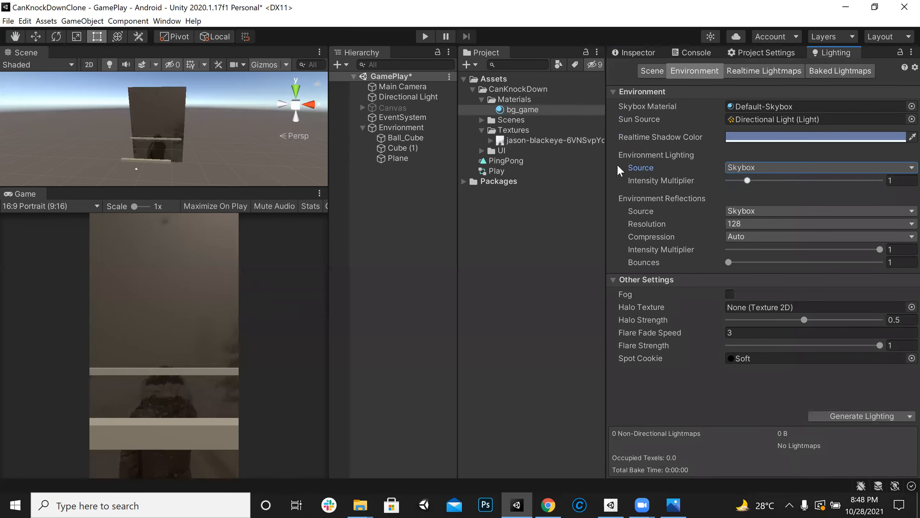
Review the Main Camera's settings and return to the scene's environment lighting settings
click(399, 88)
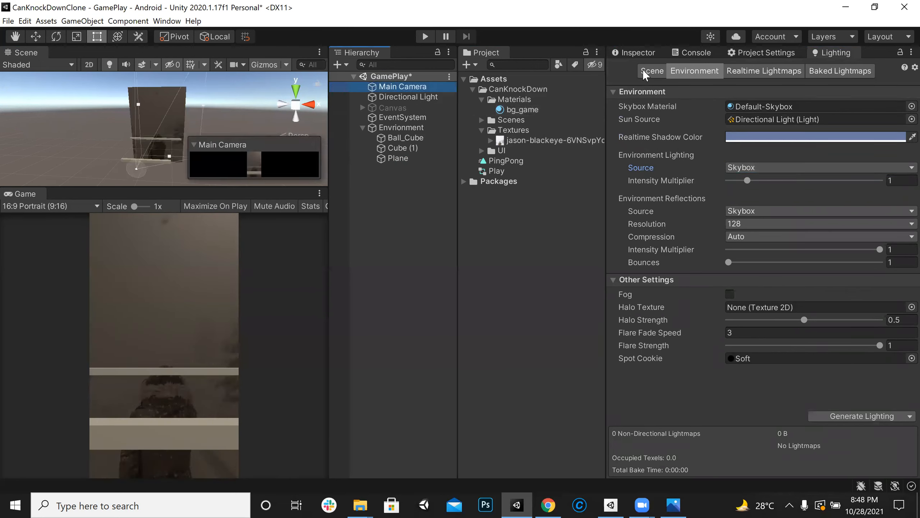
click(643, 54)
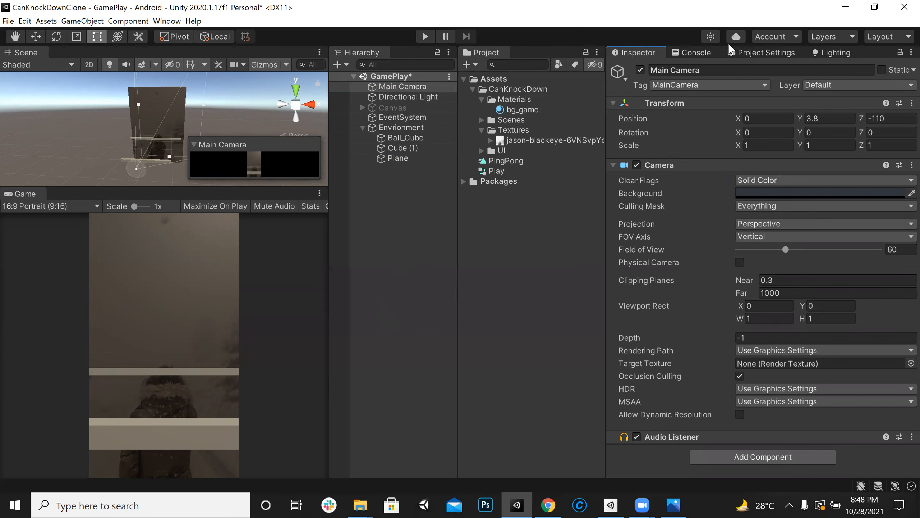
click(842, 52)
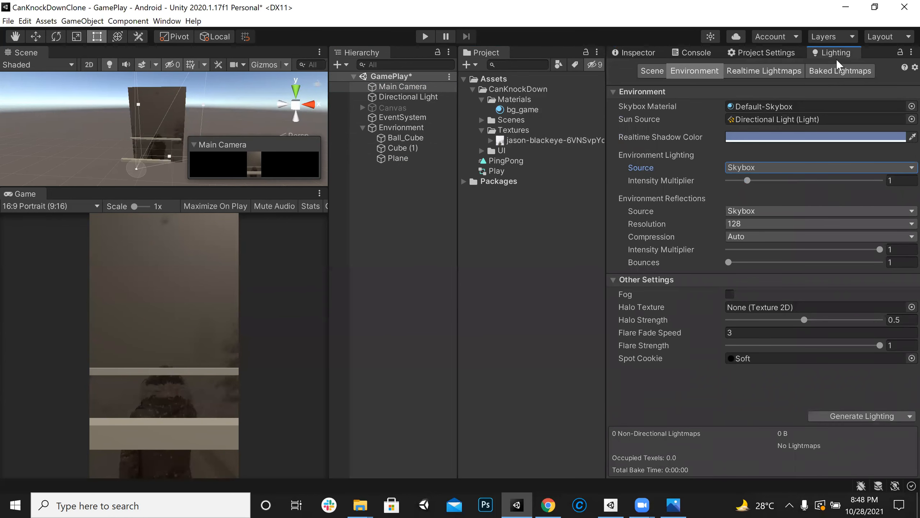
click(167, 21)
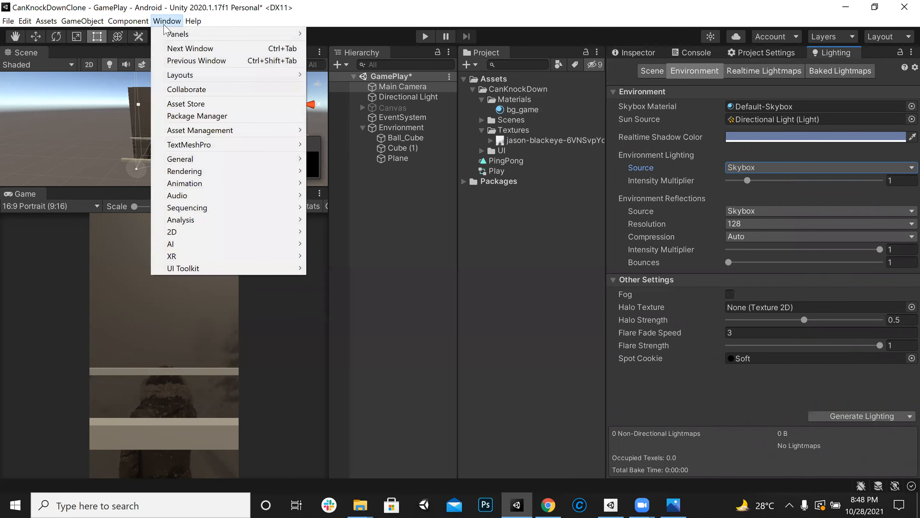
mouse_move(211, 162)
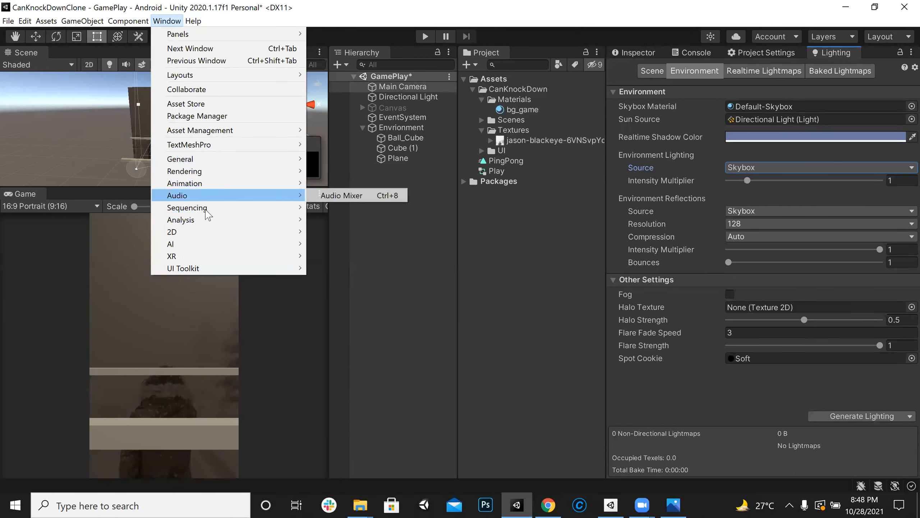
mouse_move(208, 218)
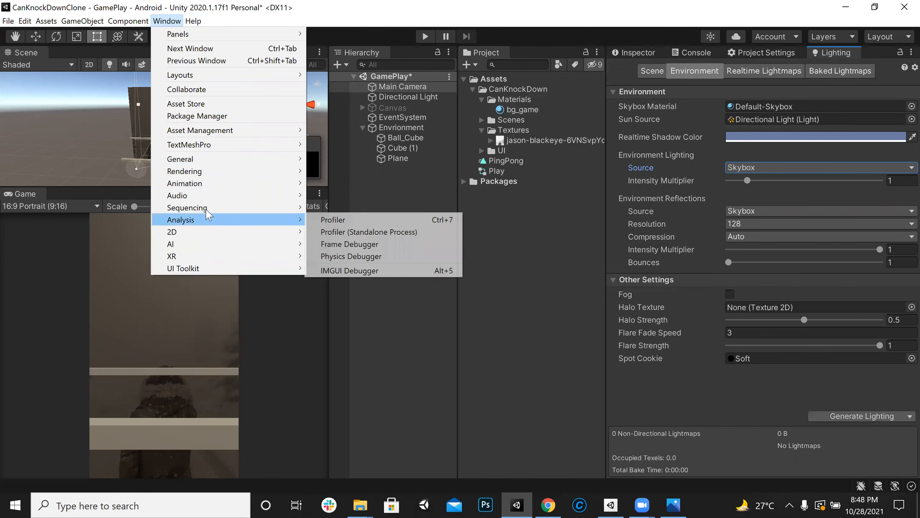
mouse_move(192, 259)
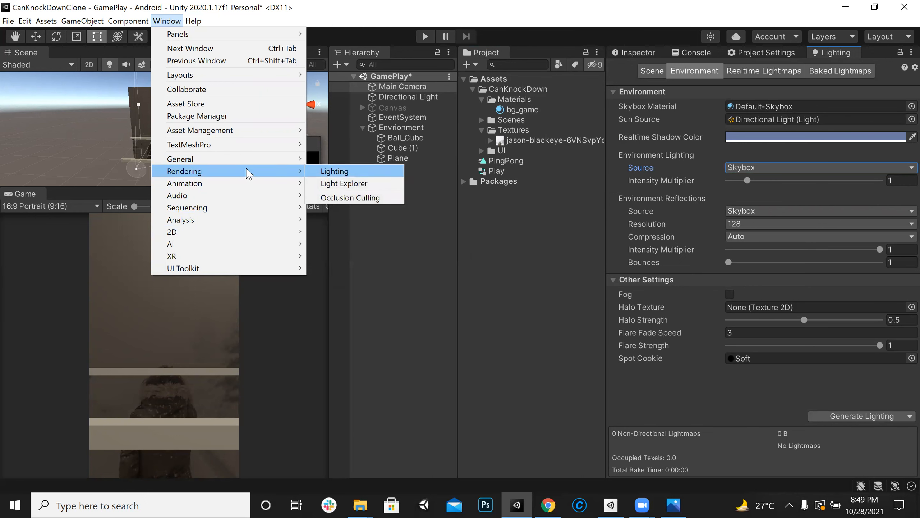
click(334, 172)
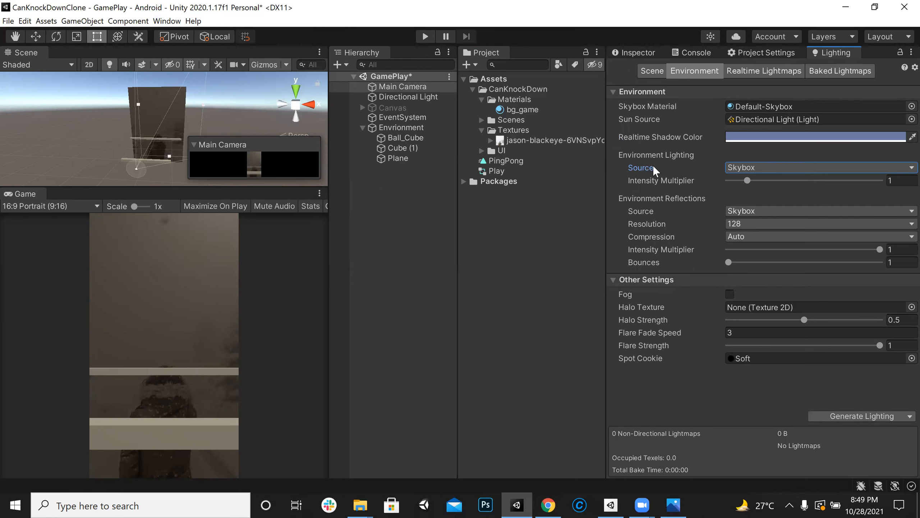
Switch the environment lighting source from Skybox back to Color
click(763, 167)
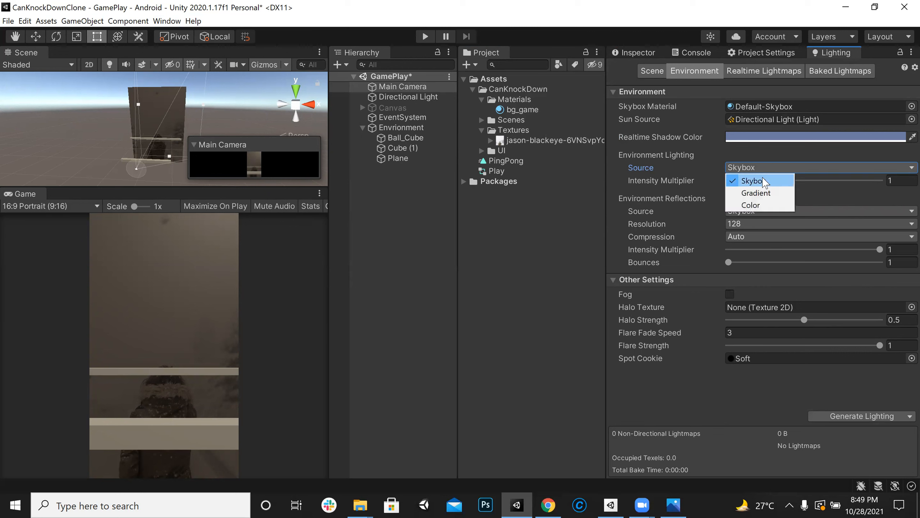
click(757, 204)
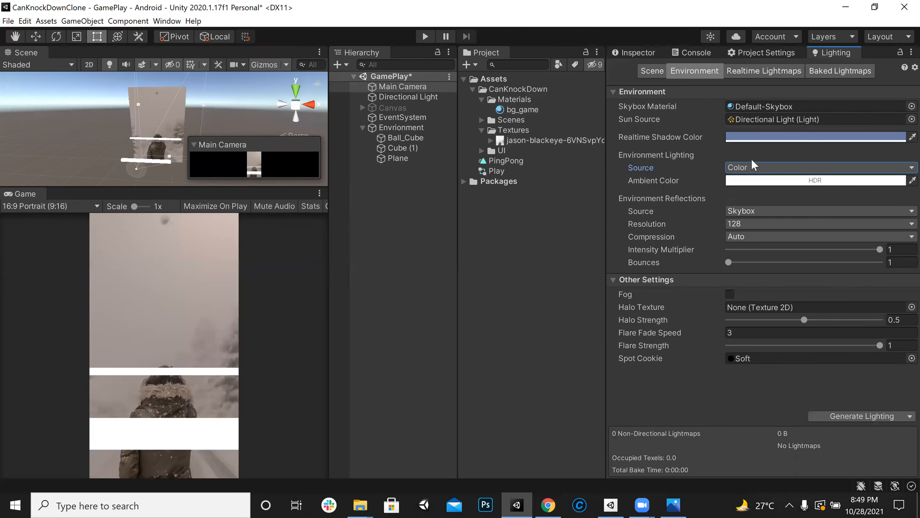
Try a Gradient environment lighting source with a white equator color (255, 255, 255), and return the source to Color
click(756, 168)
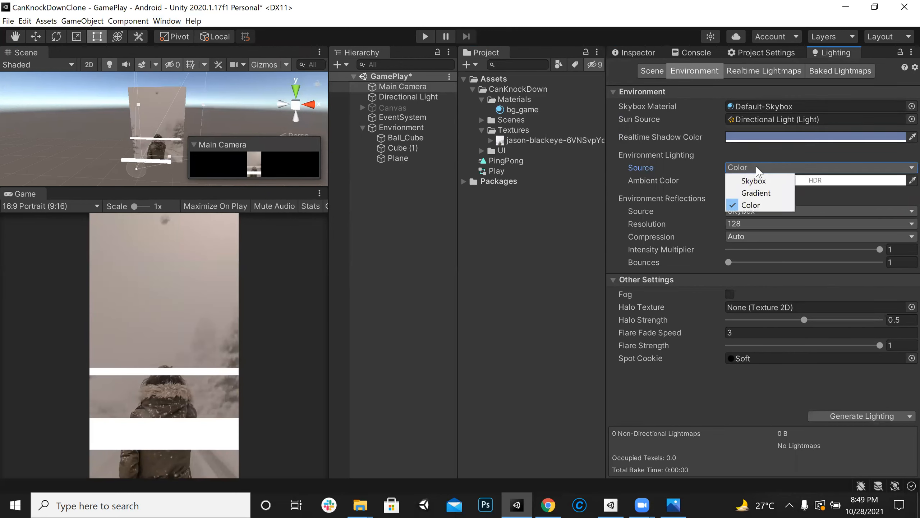
click(756, 193)
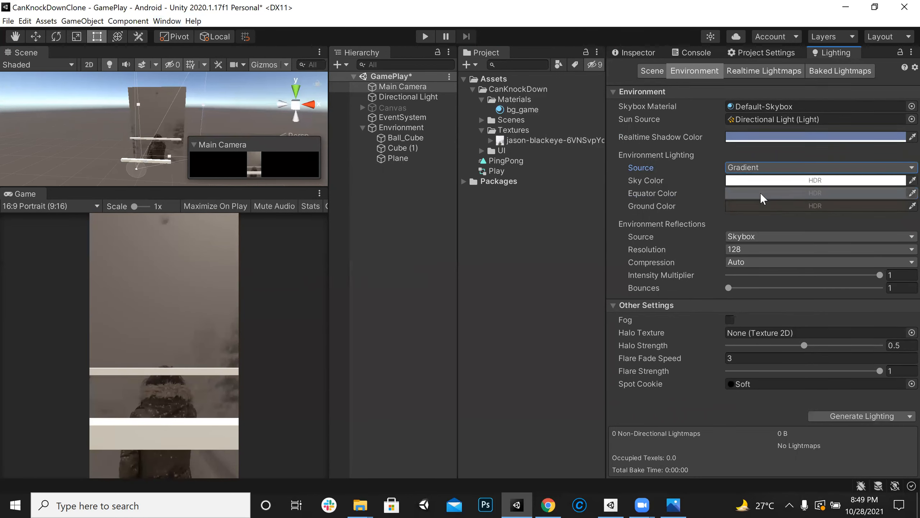
click(760, 193)
mouse_move(809, 307)
mouse_down()
mouse_move(791, 235)
mouse_move(813, 292)
mouse_move(804, 302)
mouse_move(809, 295)
mouse_up()
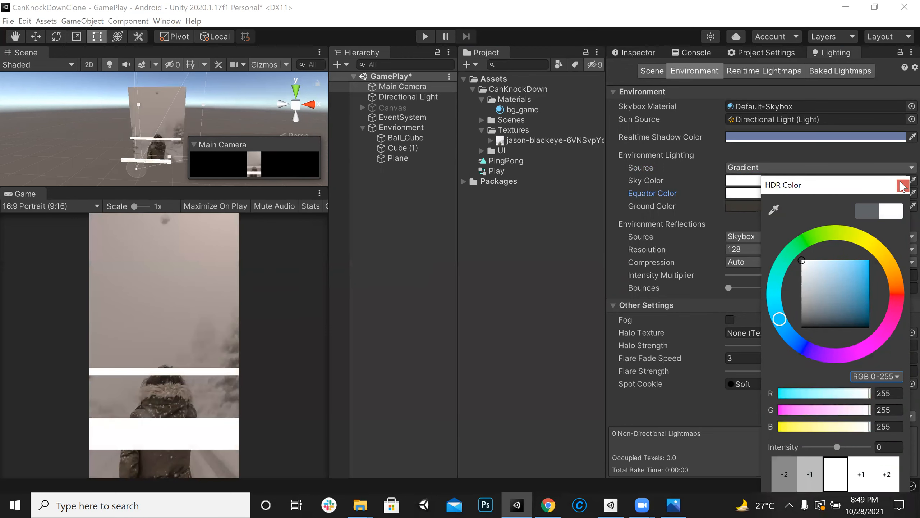
click(904, 186)
click(775, 167)
click(776, 205)
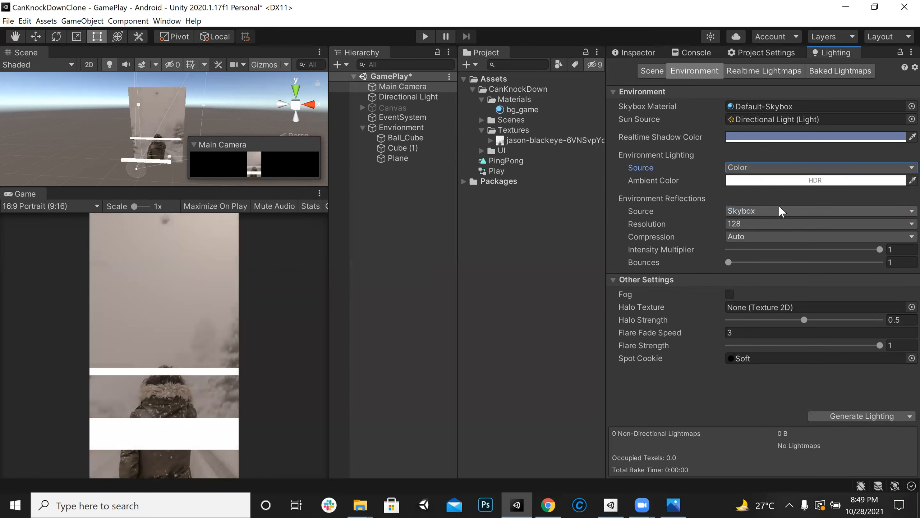
Change the bg_game material's Albedo tint to a neutral mid grey without the reddish cast
click(526, 108)
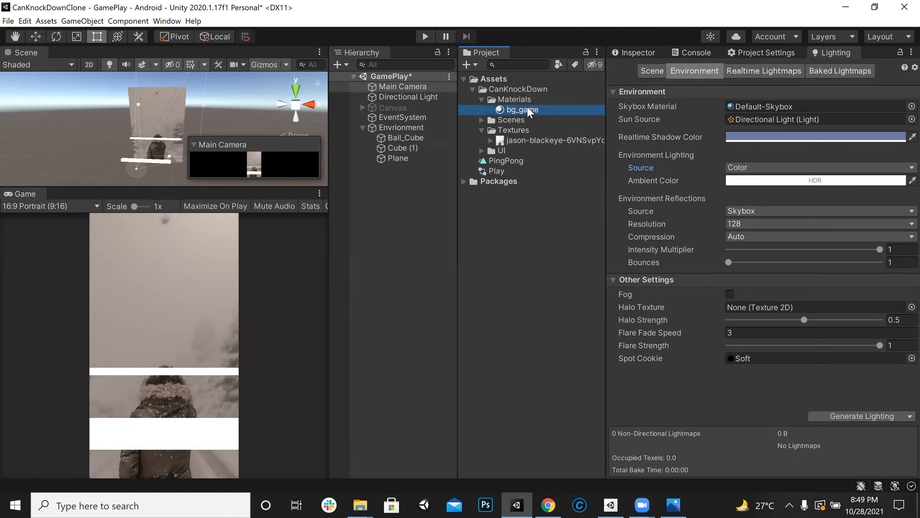
click(640, 53)
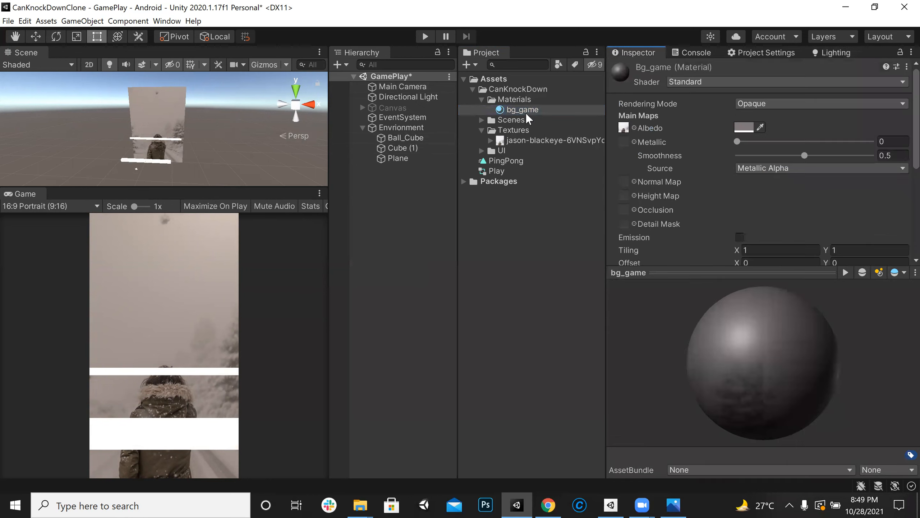
click(746, 128)
drag(788, 226, 766, 154)
drag(780, 207, 747, 140)
drag(786, 197, 778, 226)
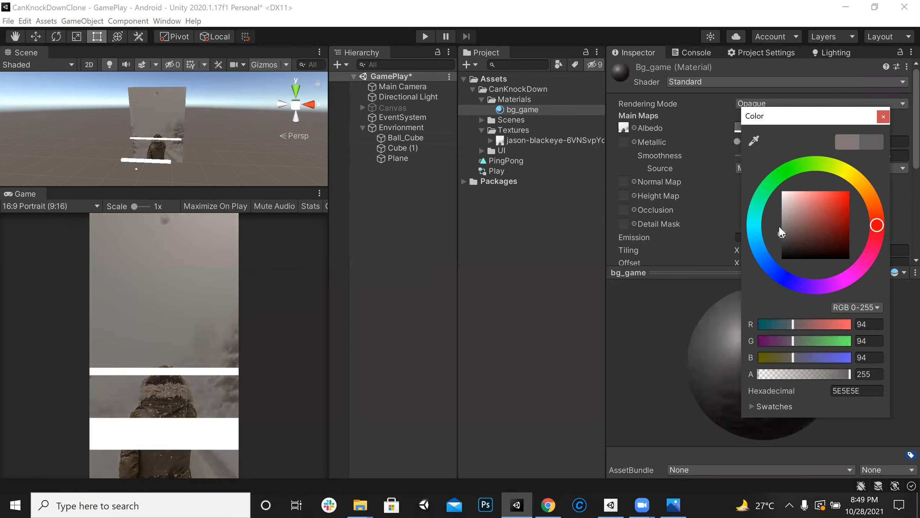
click(884, 117)
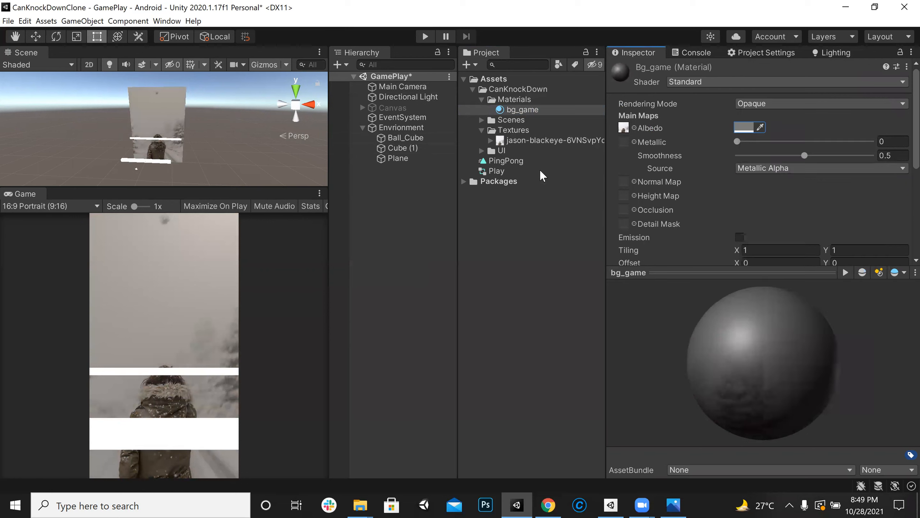
Rename the far shelf Cube (1) as Target_Cube
click(390, 160)
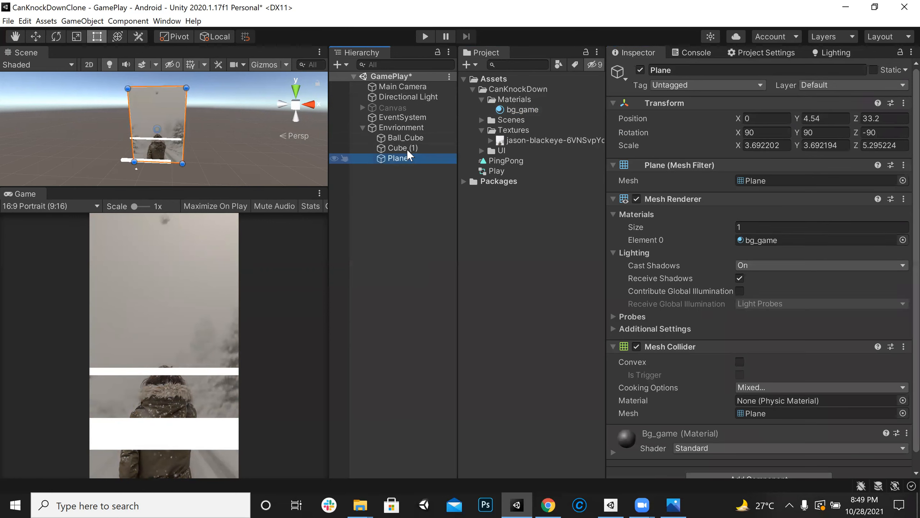
click(407, 149)
double_click(407, 148)
click(685, 70)
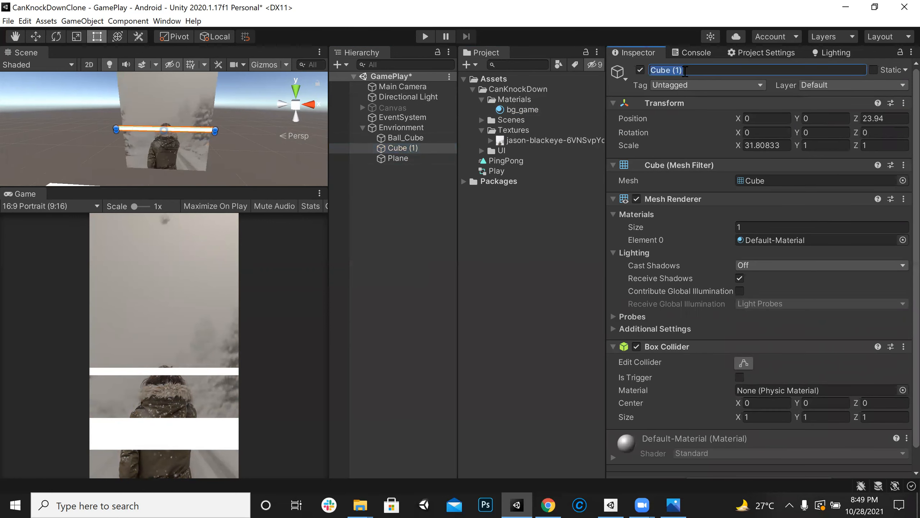
text(Target_)
key(Return)
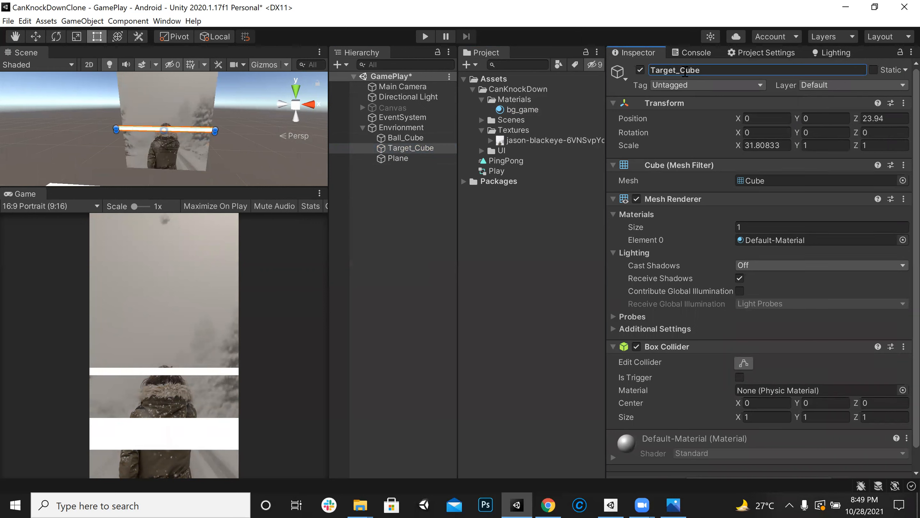
Select Ball_Cube and Target_Cube in turn, and widen the Scene and Game views
click(420, 138)
click(419, 137)
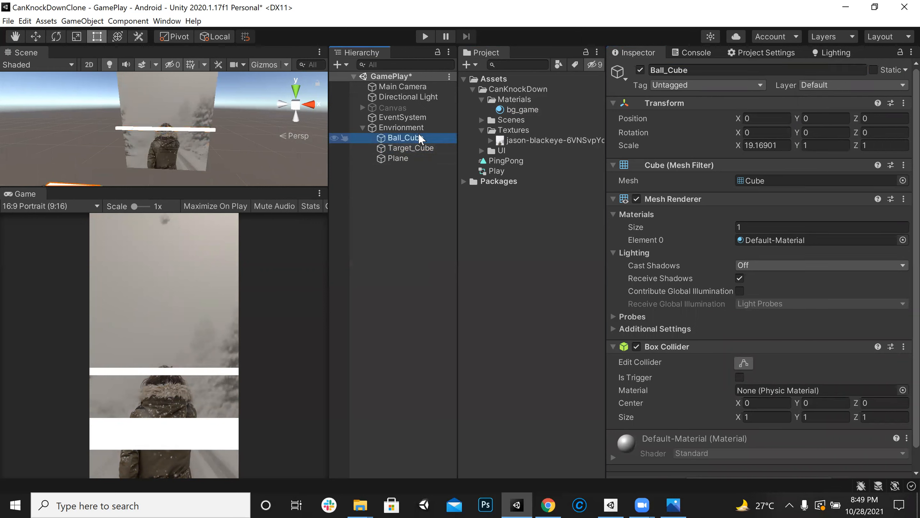
click(417, 146)
drag(329, 273, 466, 264)
mouse_move(398, 188)
mouse_down()
mouse_move(398, 292)
mouse_move(398, 189)
mouse_up()
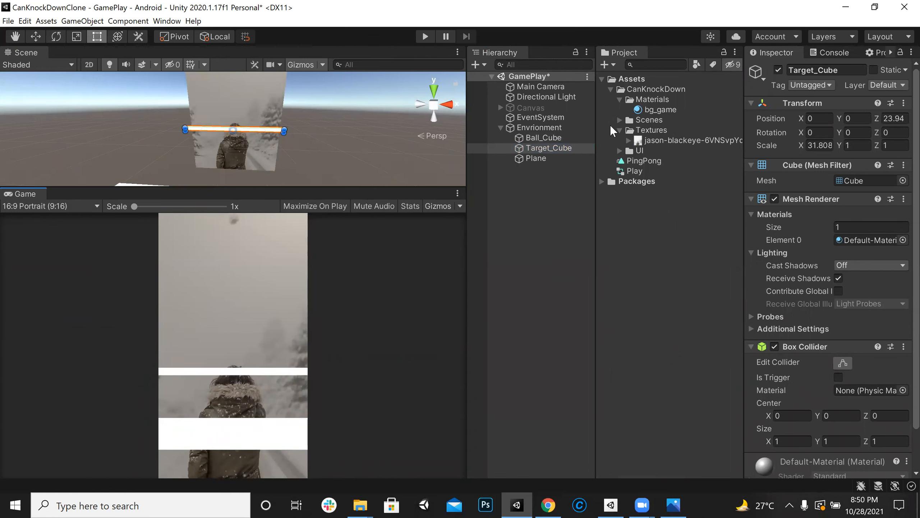
Switch to Chrome and search Google for "tree wood texture"
key(alt+Tab)
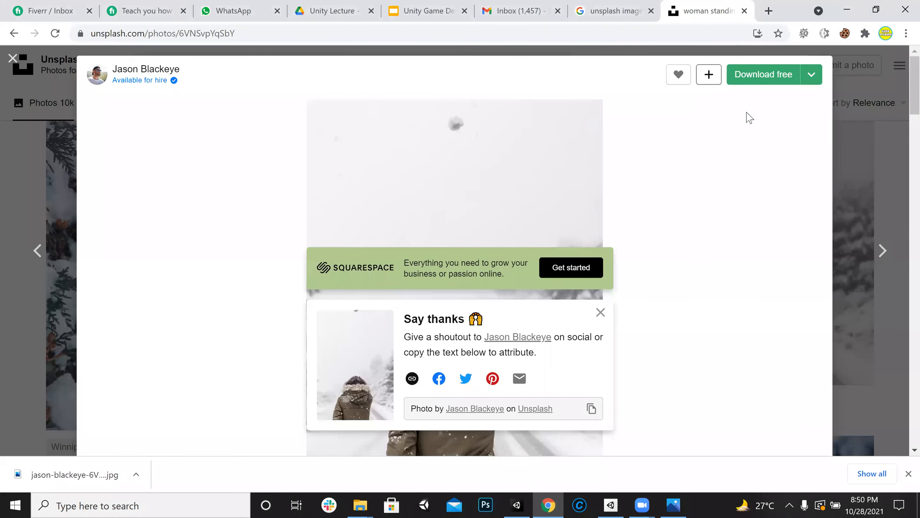
click(612, 11)
triple_click(318, 87)
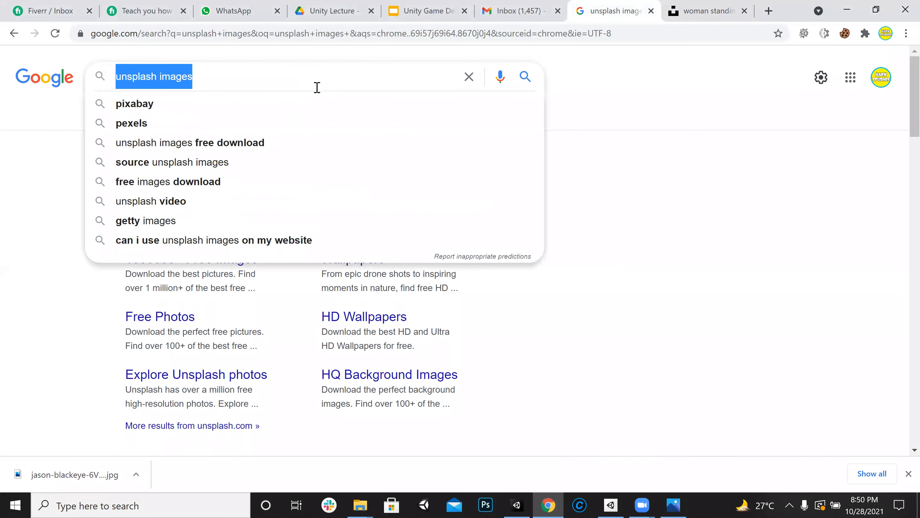
text(tree)
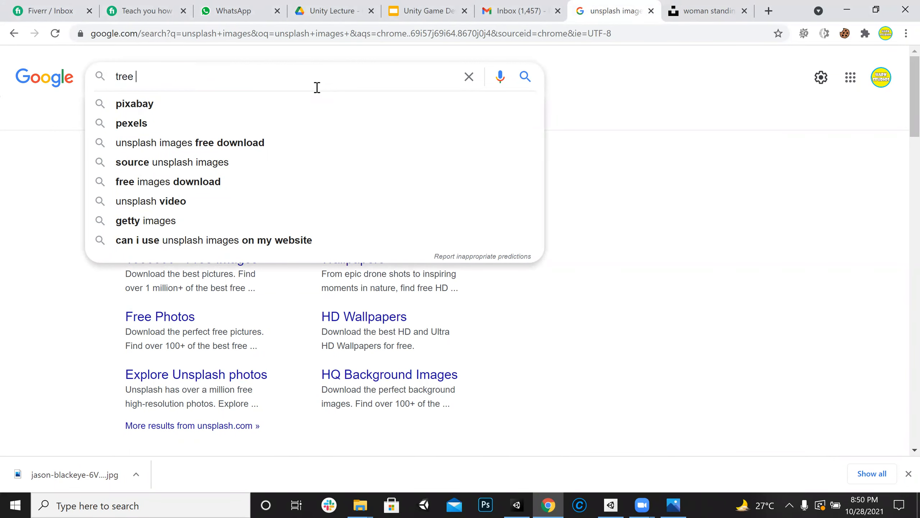
key(Return)
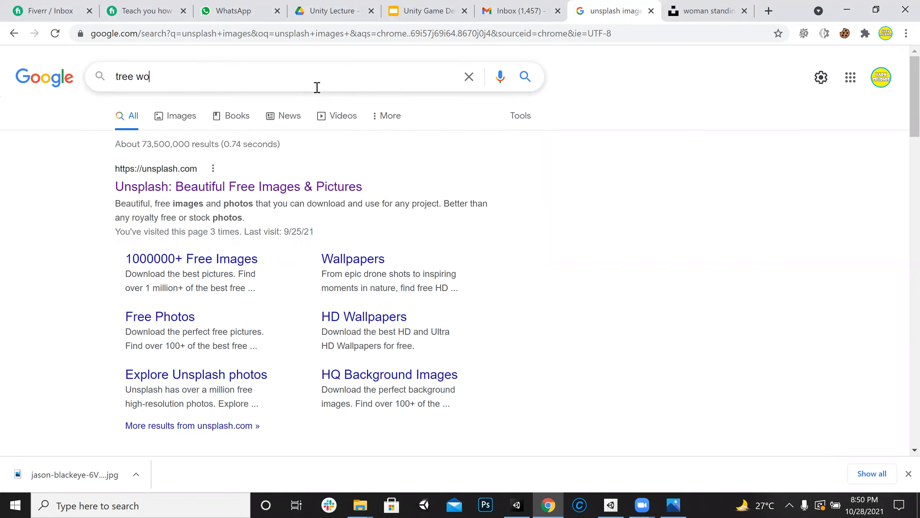
text(ure)
key(Return)
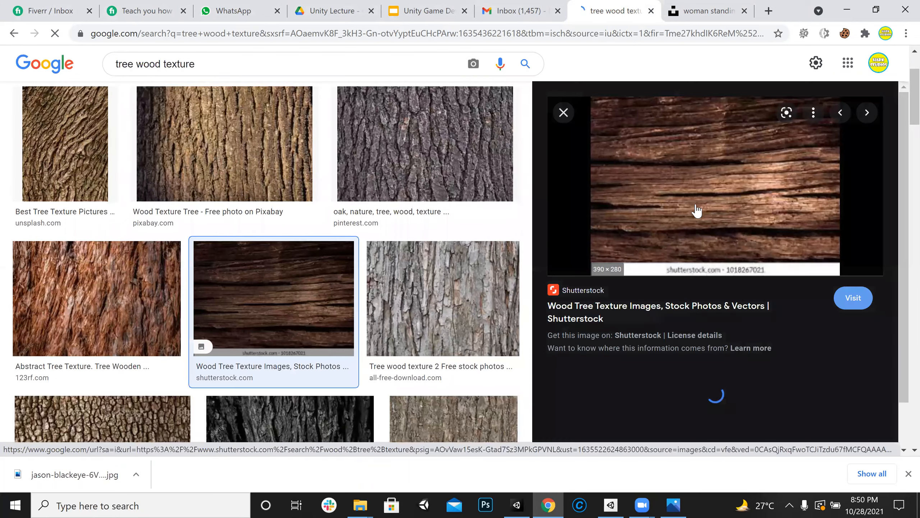
Browse the related images and preview the wooden plank textures from Curtis Orchard and Unsplash
scroll(698, 210, down, 5)
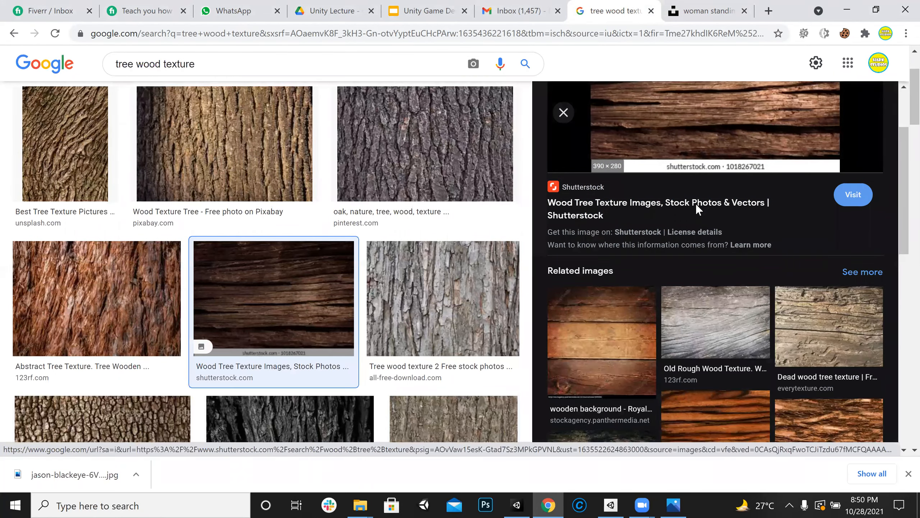
scroll(749, 256, down, 5)
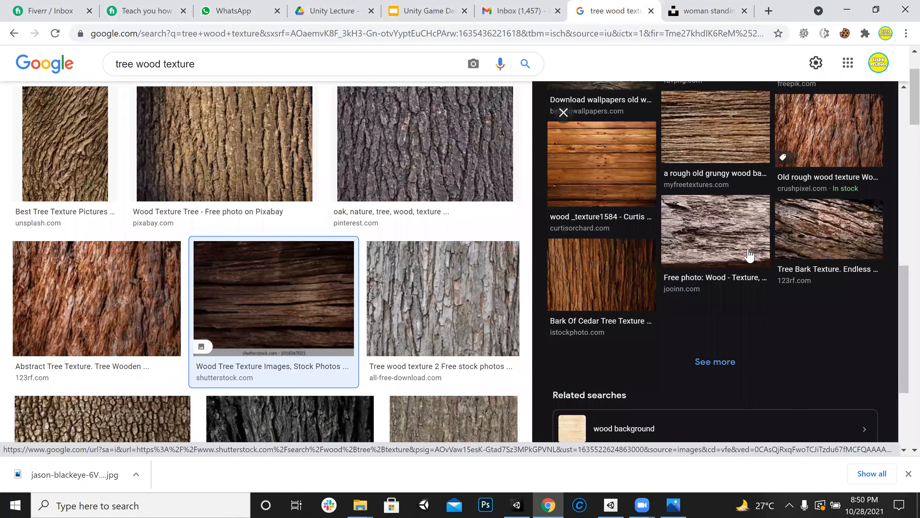
click(606, 164)
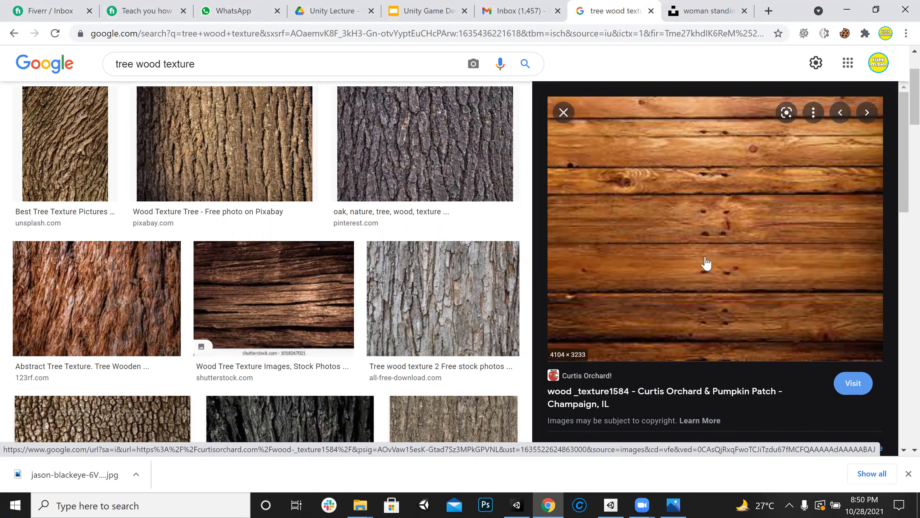
scroll(706, 264, down, 5)
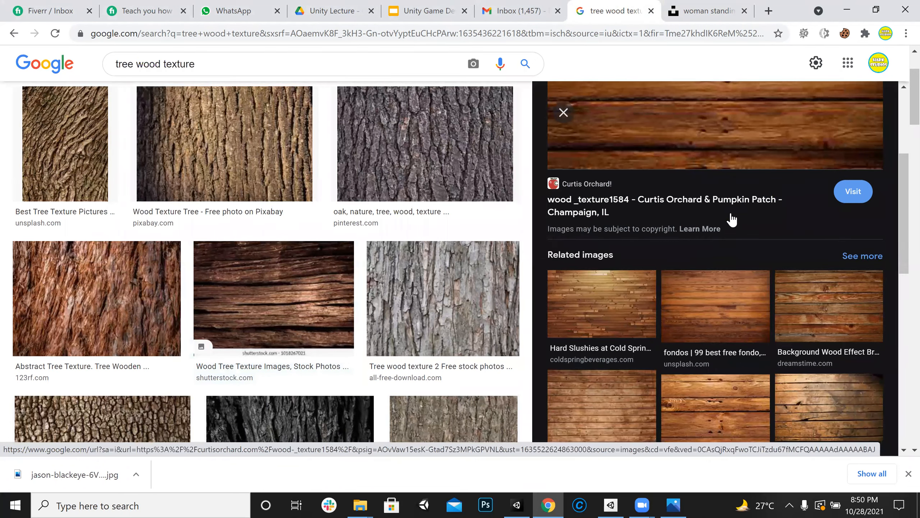
scroll(730, 220, up, 4)
scroll(732, 225, down, 2)
click(740, 387)
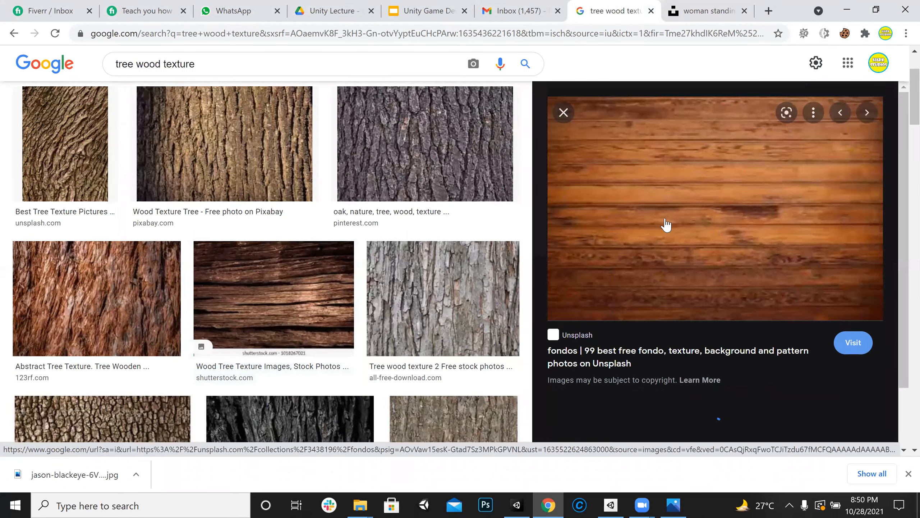
Preview the related Cool wallpapers image "2560x1600 wood background hd" with the dark horizontal planks
scroll(666, 222, down, 5)
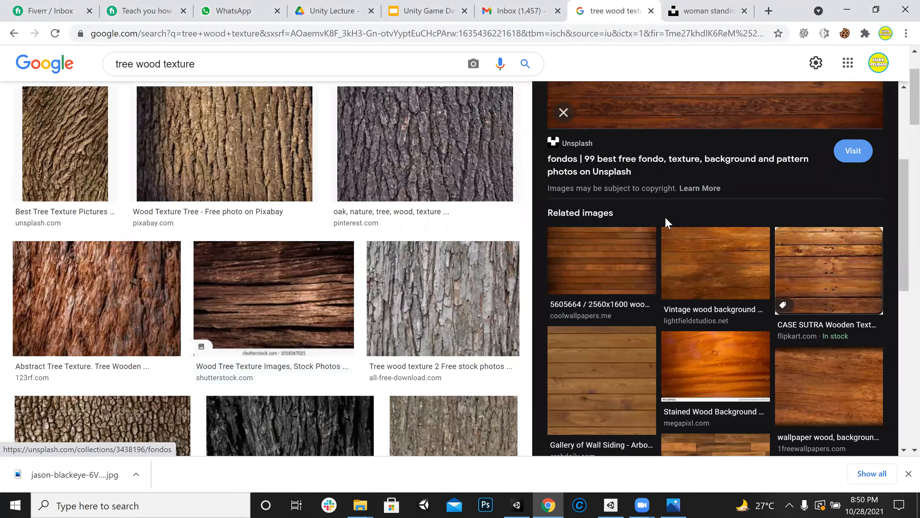
scroll(665, 220, up, 4)
click(639, 382)
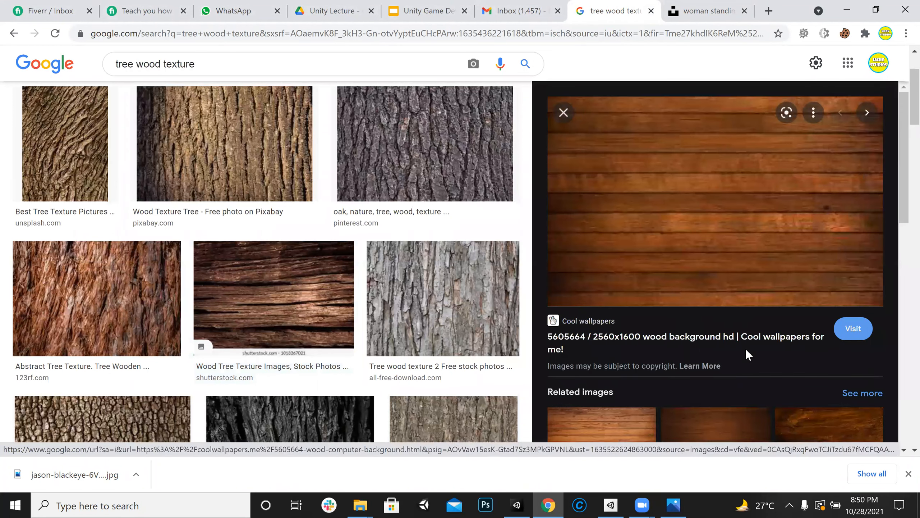
scroll(733, 314, down, 2)
scroll(732, 313, up, 3)
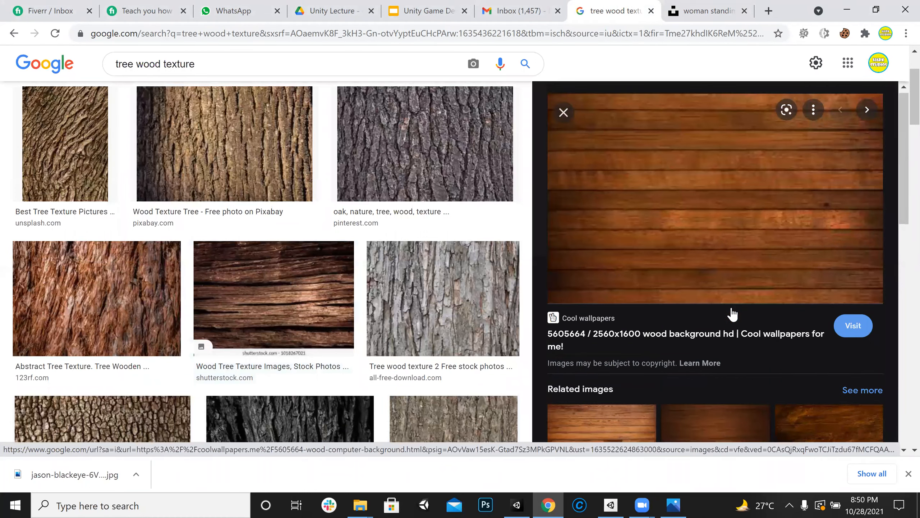
scroll(732, 314, up, 2)
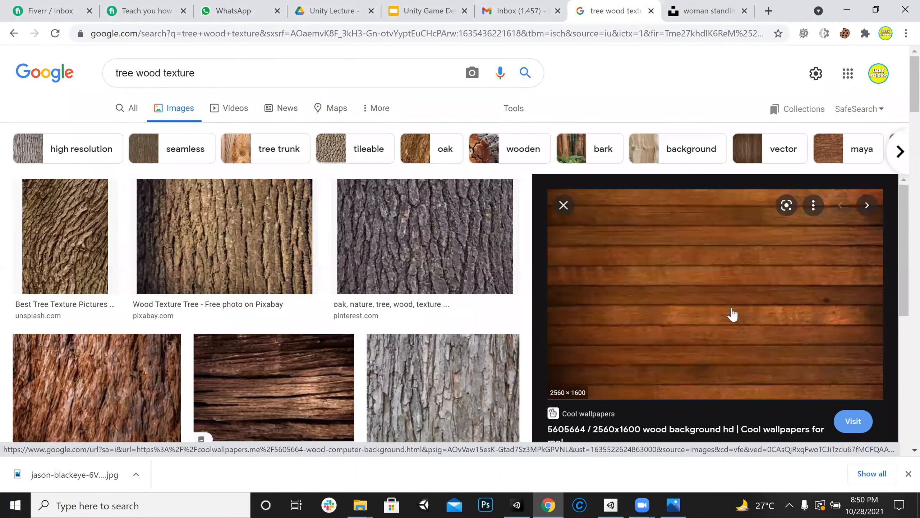
Try to save the previewed wood plank image, and check the Downloads folder for it
right_click(733, 308)
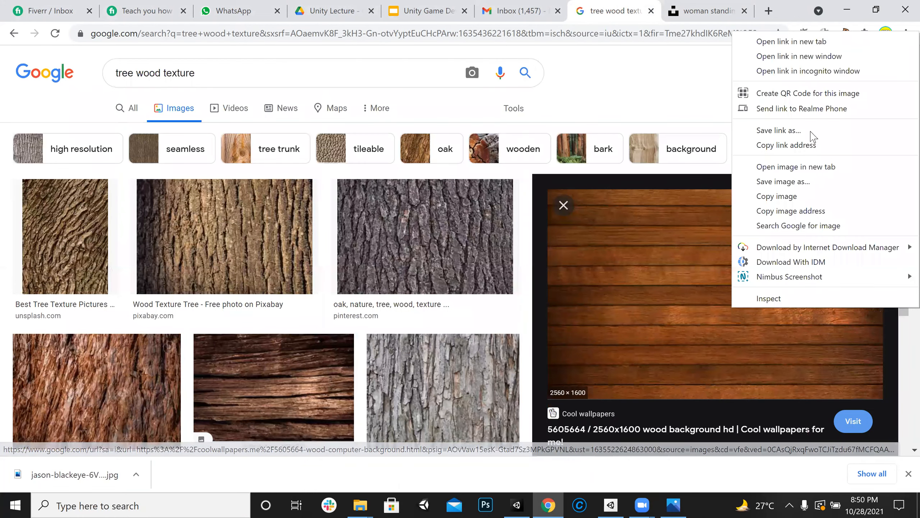
click(804, 183)
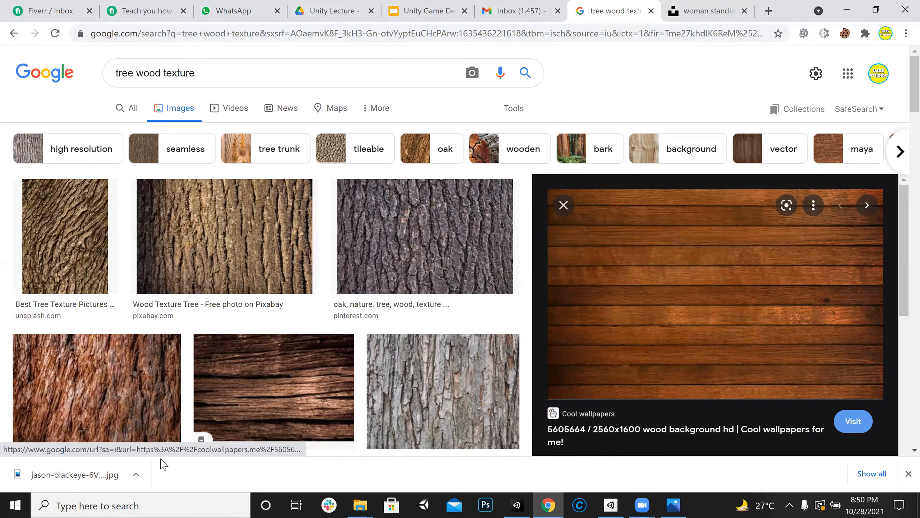
click(144, 475)
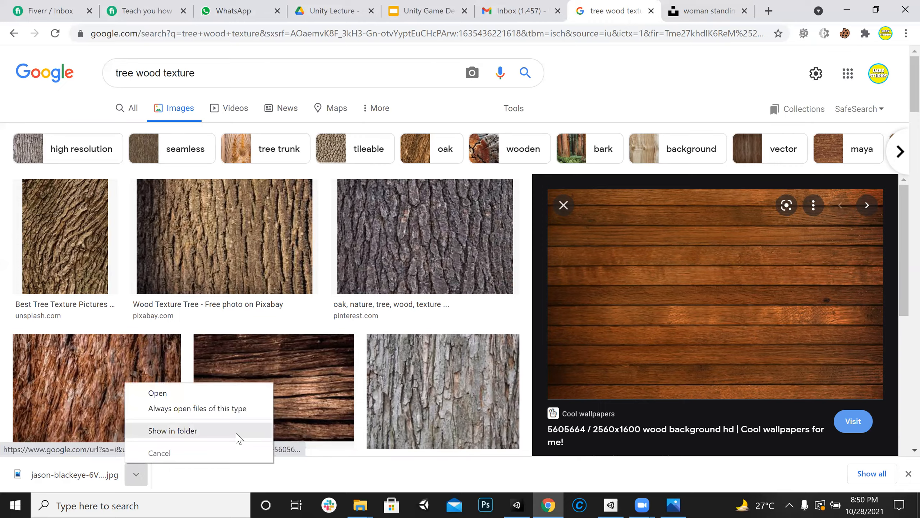
click(239, 438)
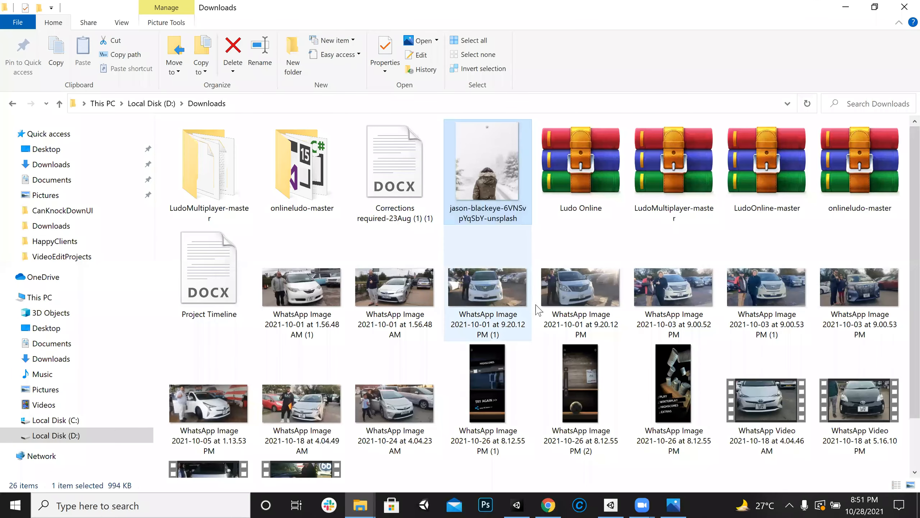
click(548, 505)
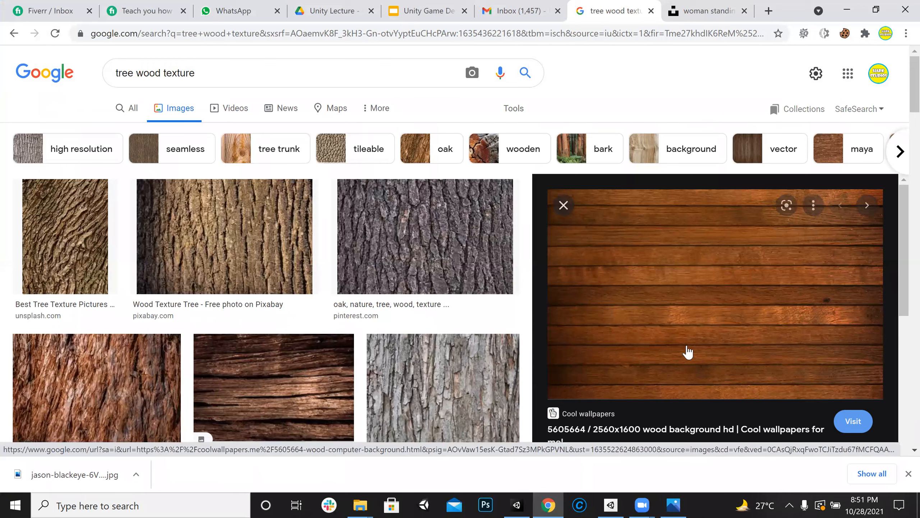
right_click(677, 315)
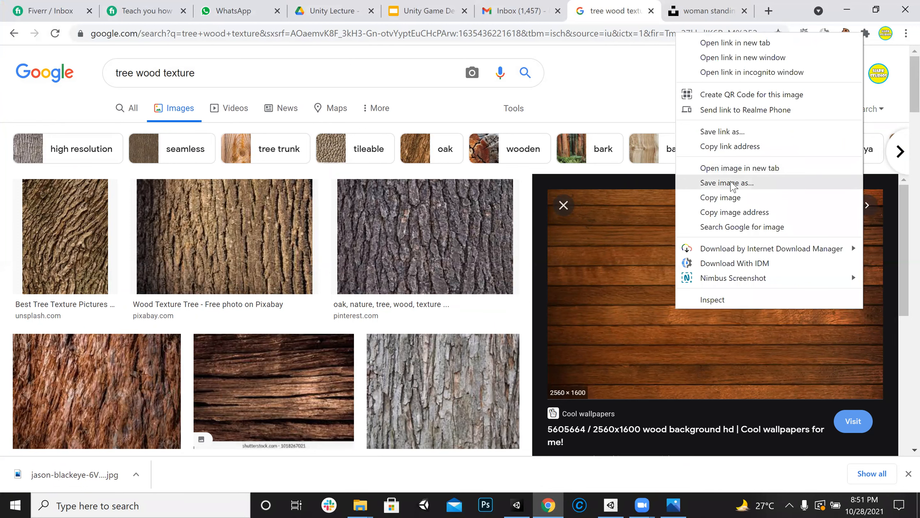
click(727, 183)
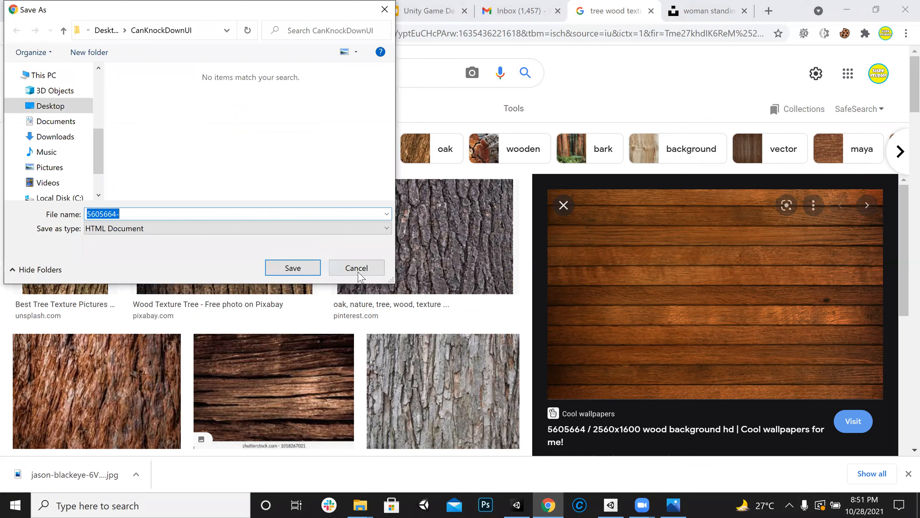
click(357, 268)
scroll(616, 398, down, 2)
scroll(604, 414, down, 2)
scroll(684, 298, up, 4)
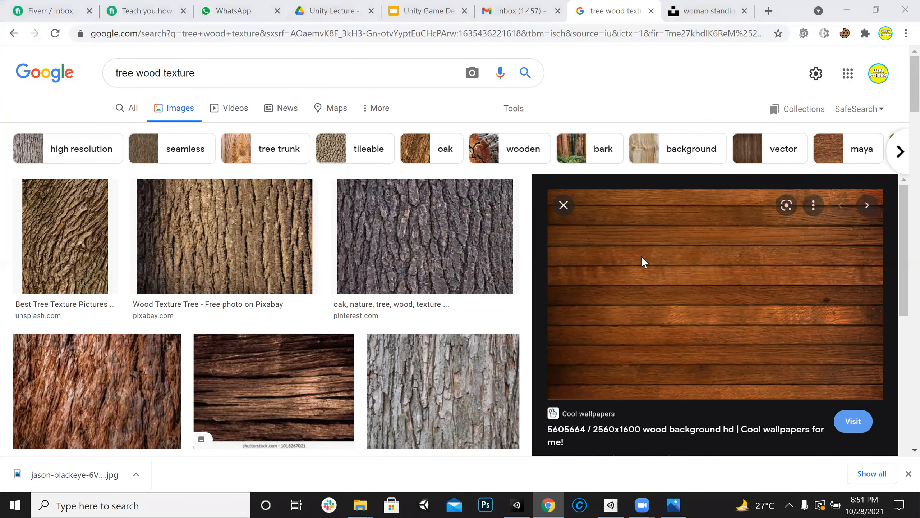
key(ctrl+s)
click(356, 267)
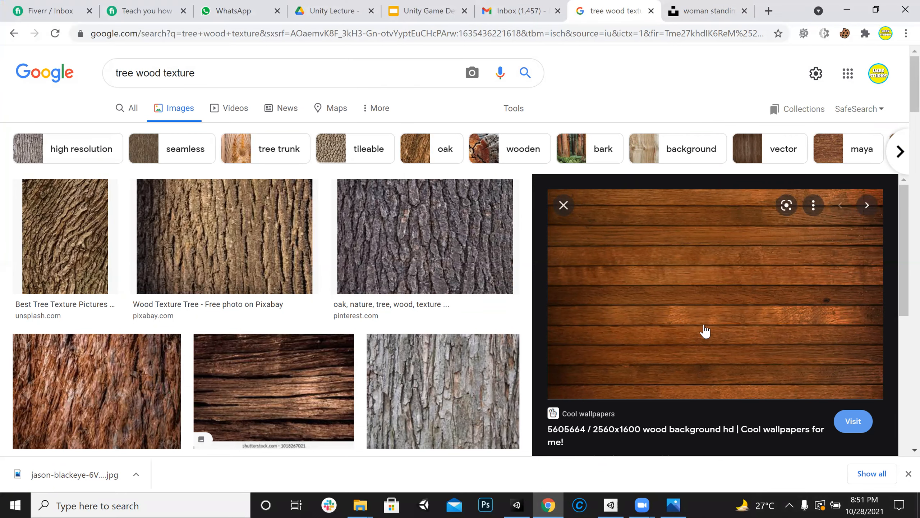
Open the wood plank image's source page on coolwallpapers.me in its own browser tab
click(703, 326)
click(559, 6)
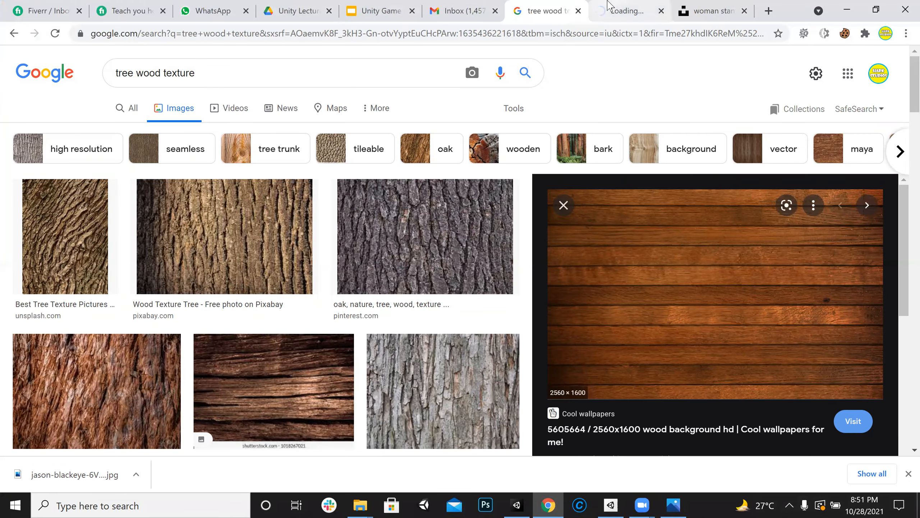
click(609, 5)
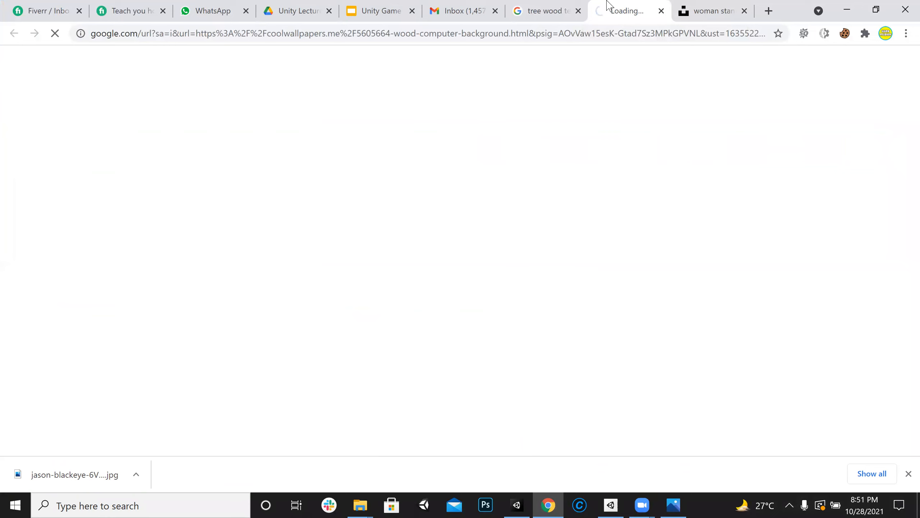
click(553, 6)
click(622, 5)
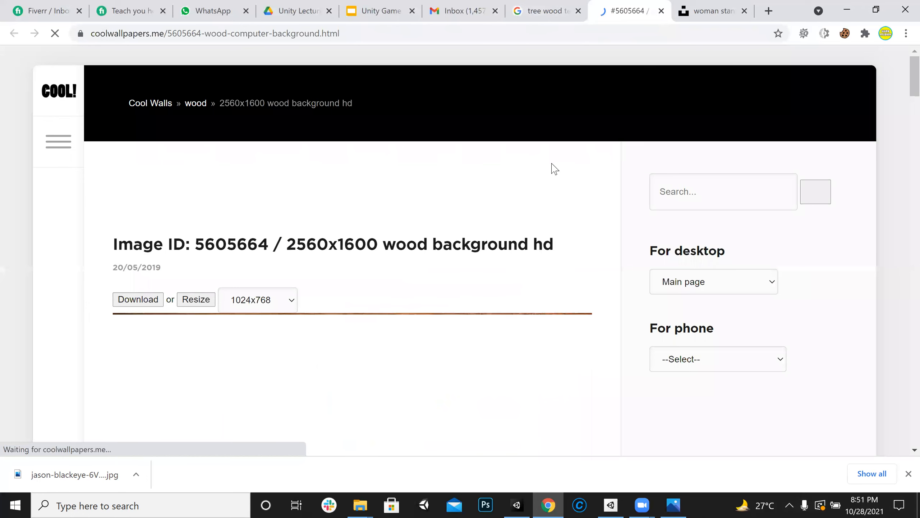
Try to save the large wood plank picture directly from the coolwallpapers.me page, and dismiss the site's alert
scroll(555, 169, down, 5)
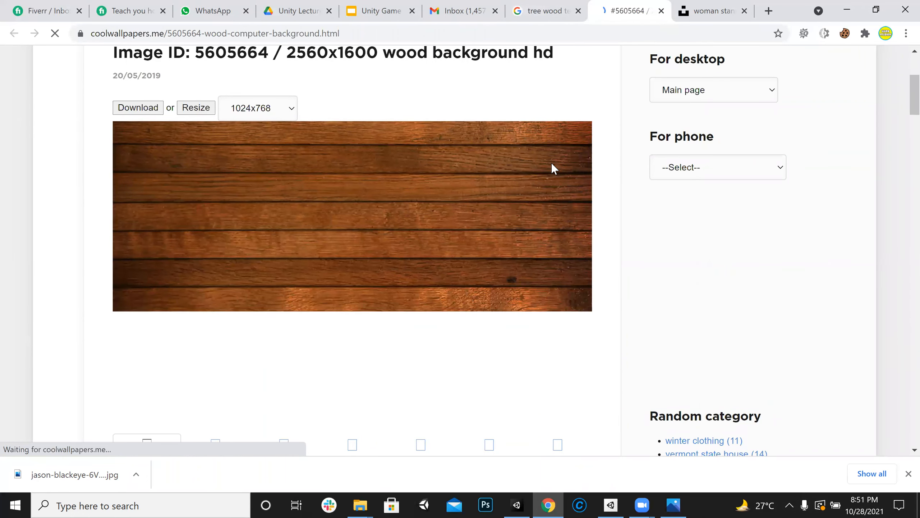
scroll(552, 168, down, 1)
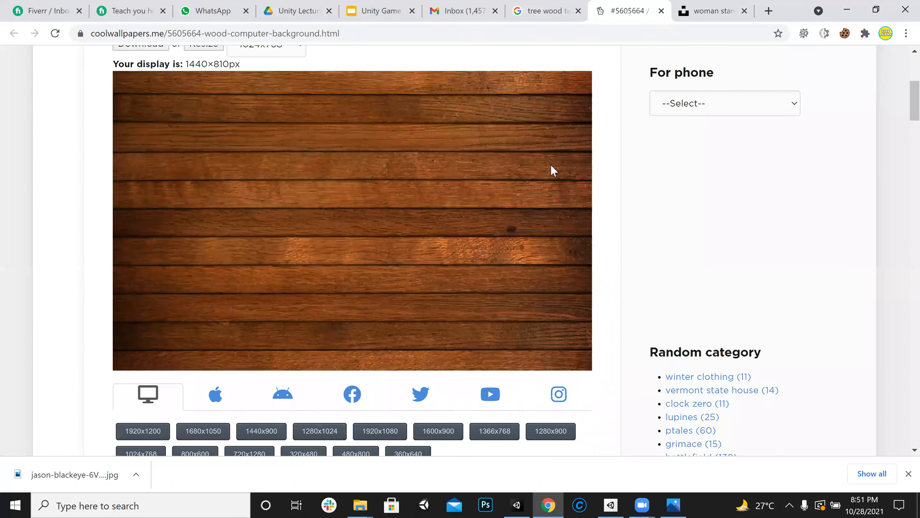
scroll(551, 163, up, 1)
scroll(415, 211, down, 1)
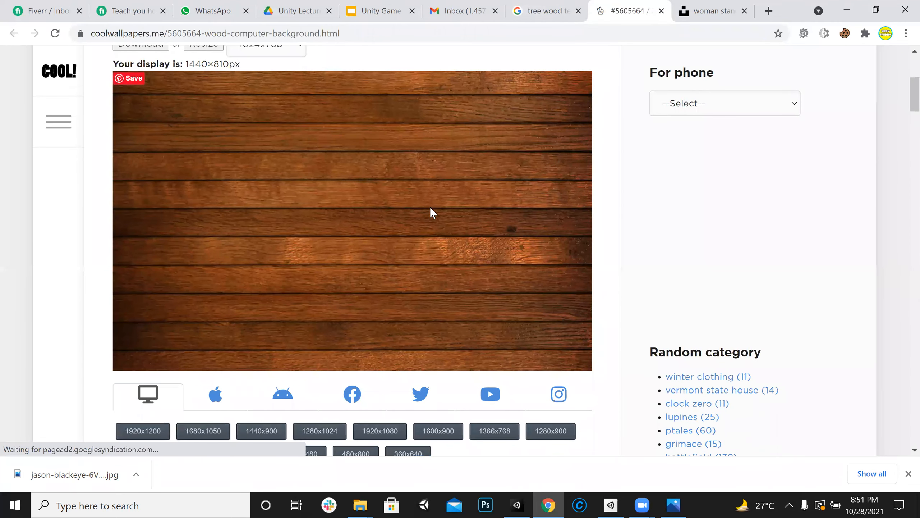
right_click(435, 222)
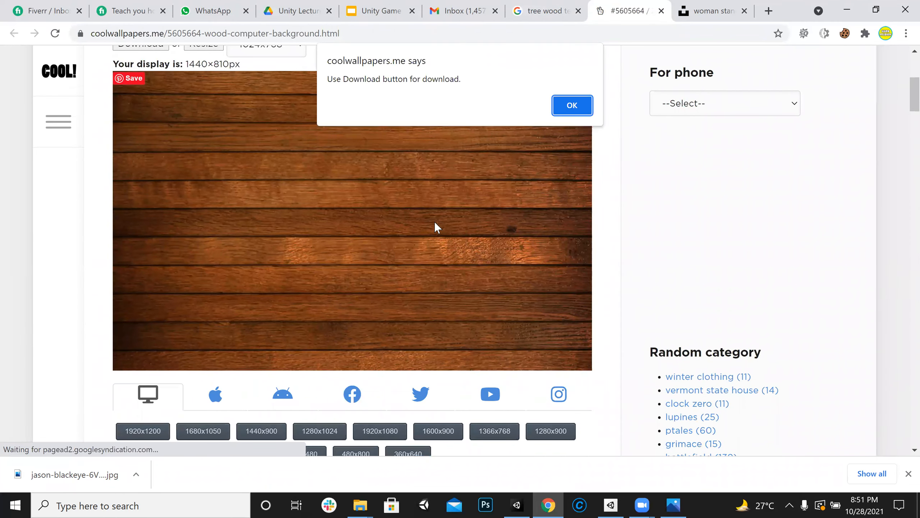
click(566, 113)
Look through the coolwallpapers.me page of the wood plank picture for its download option and start the download
scroll(566, 123, up, 3)
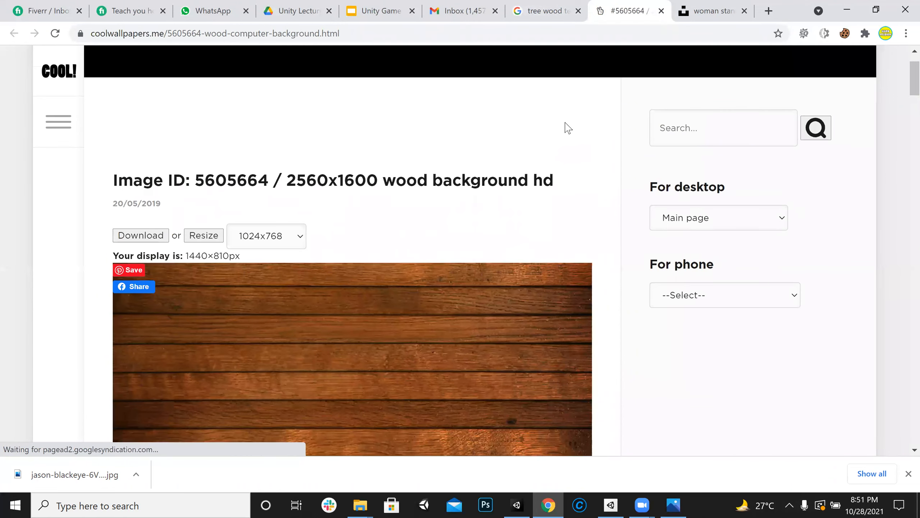
scroll(568, 127, down, 7)
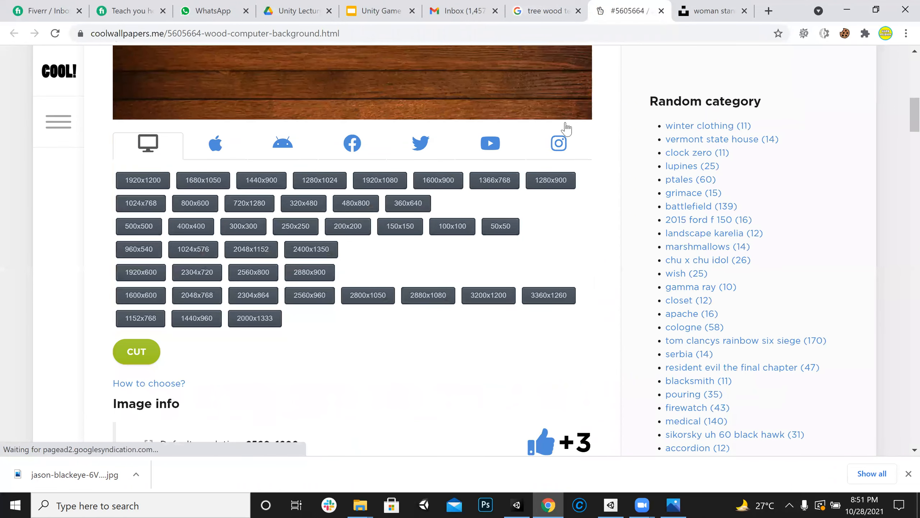
scroll(567, 129, down, 7)
scroll(567, 128, down, 3)
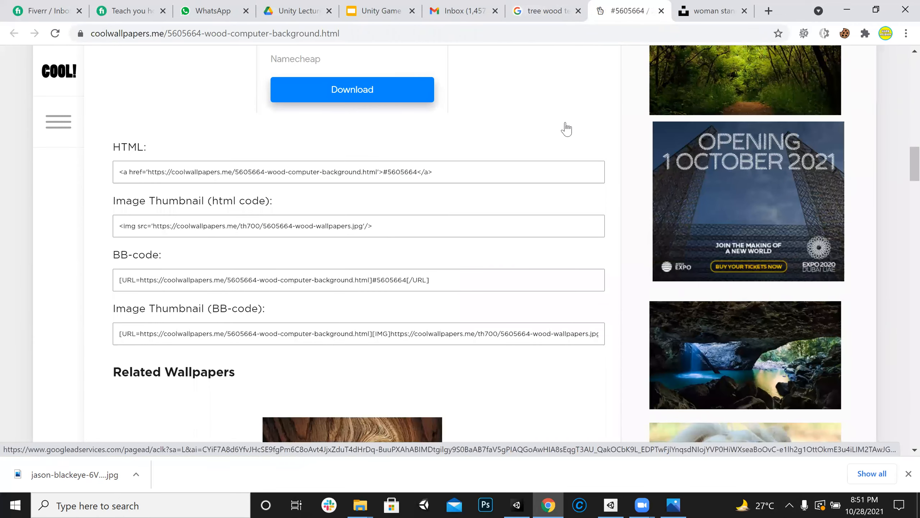
scroll(567, 129, down, 5)
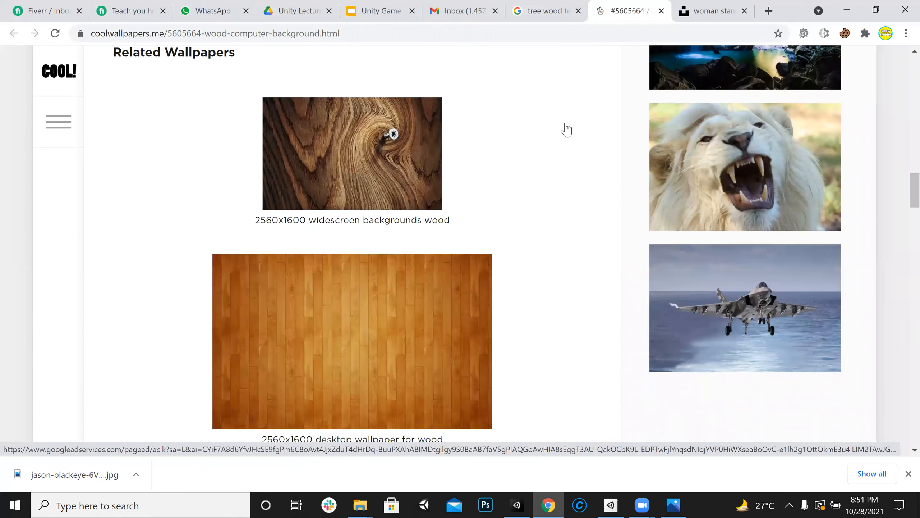
scroll(566, 128, up, 8)
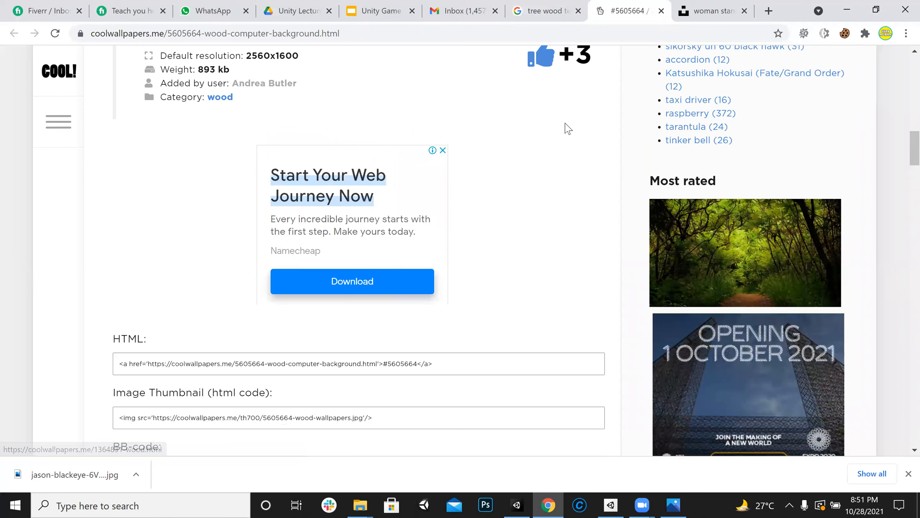
scroll(566, 129, up, 8)
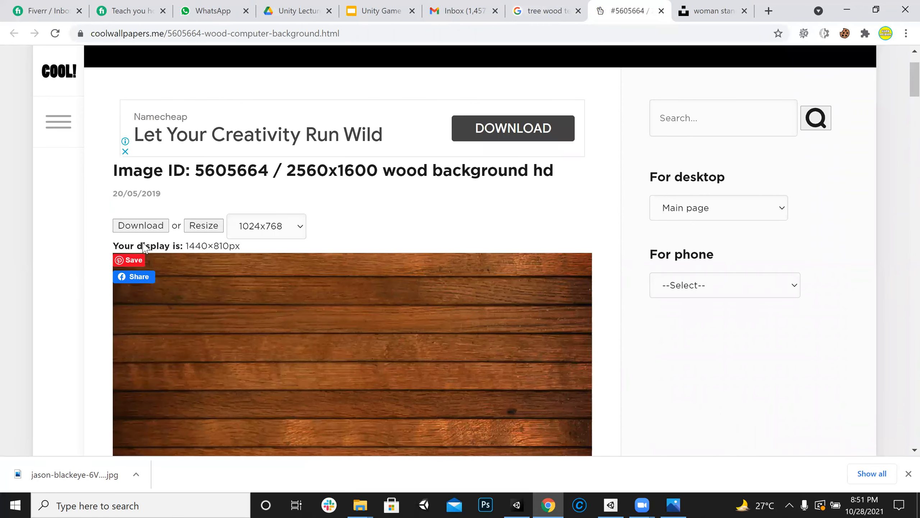
click(144, 228)
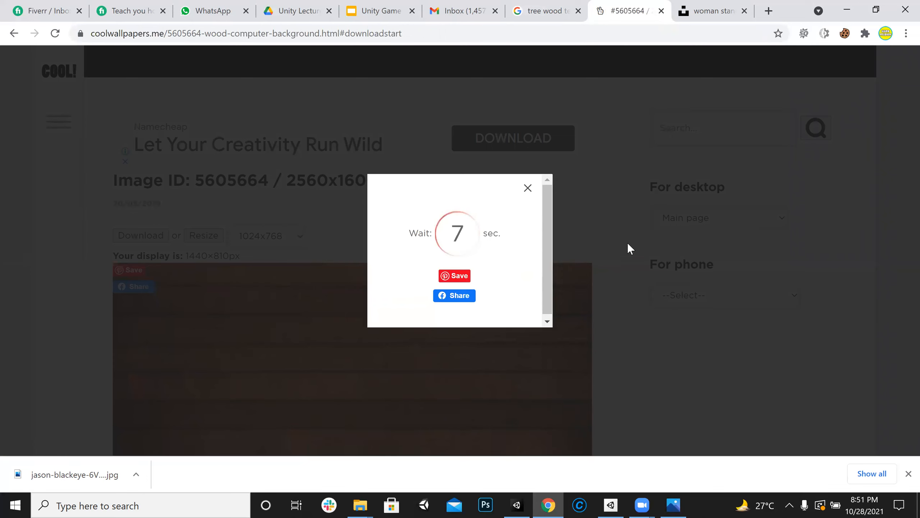
Close the Unsplash photo's browser tab, and complete the wood plank picture's download, dismissing the advertisement
click(706, 5)
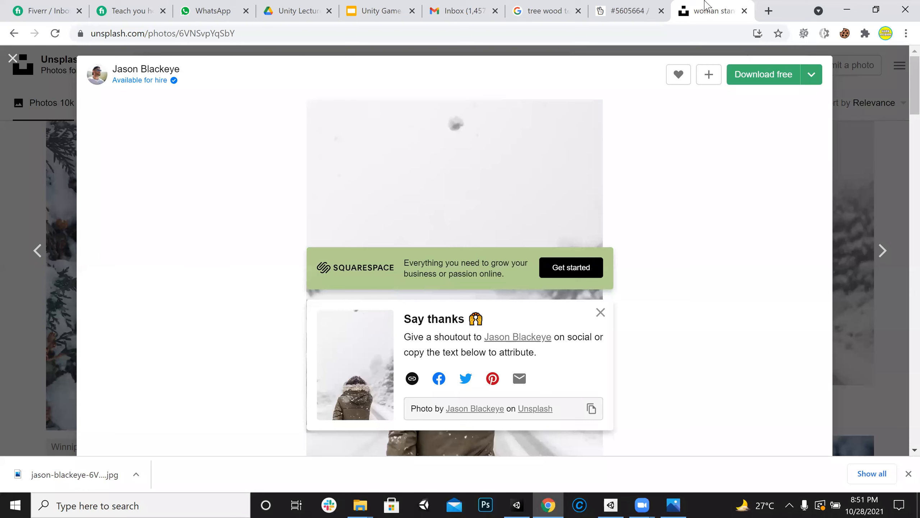
click(790, 52)
click(744, 11)
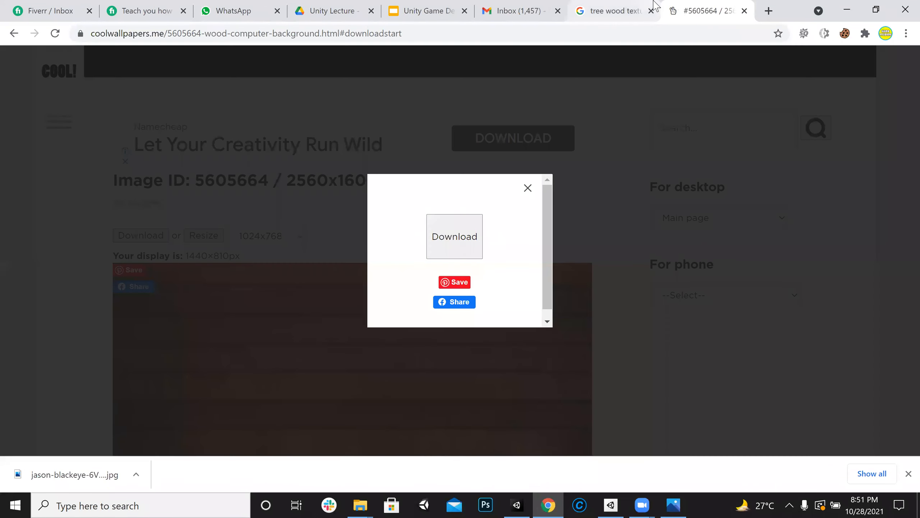
click(463, 251)
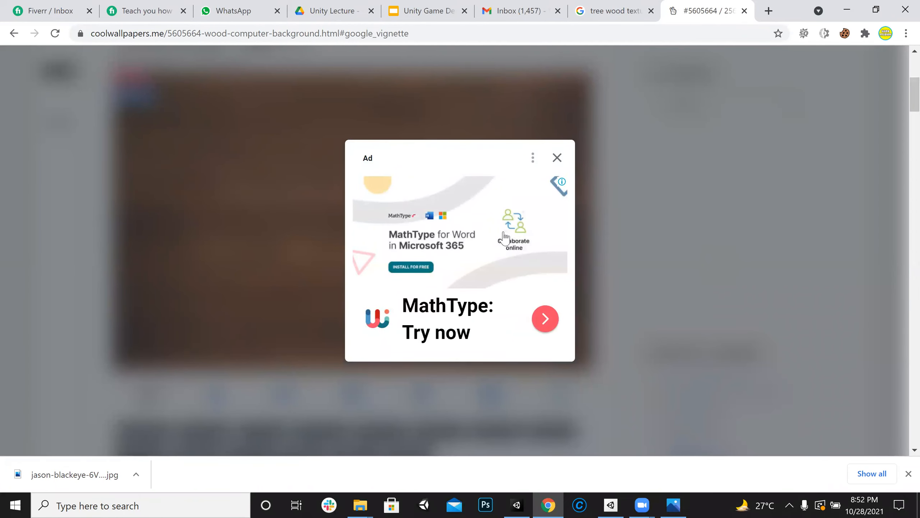
click(557, 158)
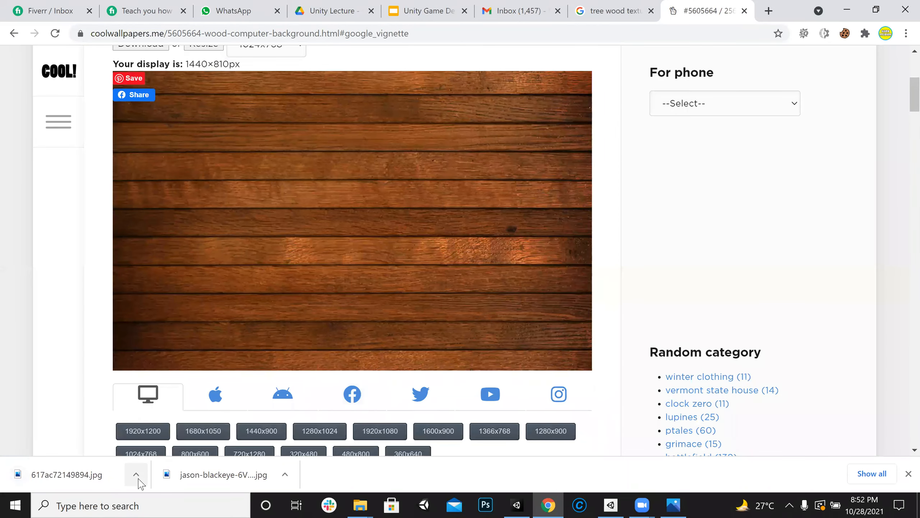
Locate the downloaded wood picture 617ac72149894.jpg in the Downloads folder and import it into the Unity project's Textures folder
click(136, 474)
click(202, 432)
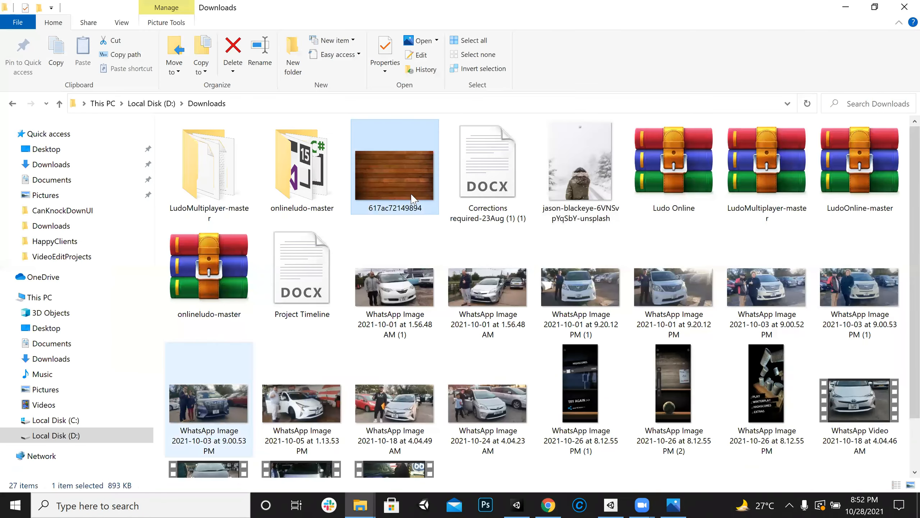
drag(412, 203, 700, 144)
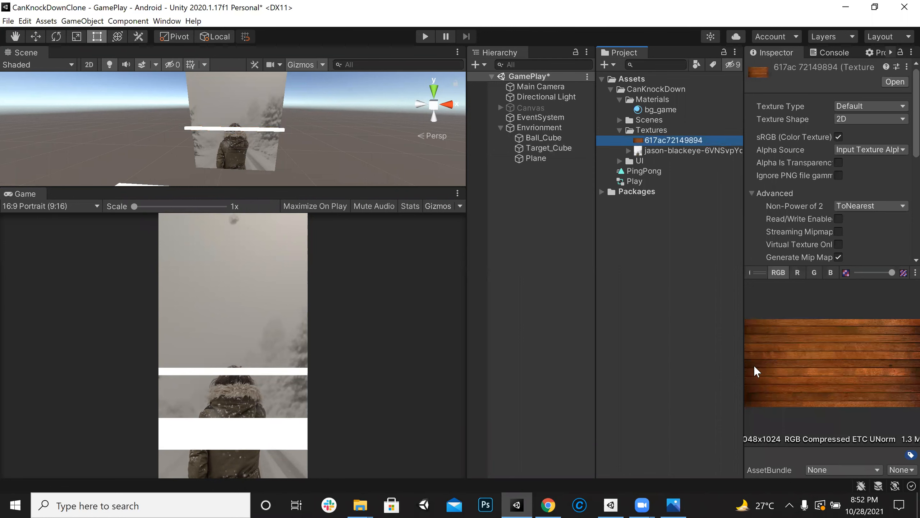
Widen the Inspector for the imported plank texture and rename that texture as wood
drag(742, 349, 513, 339)
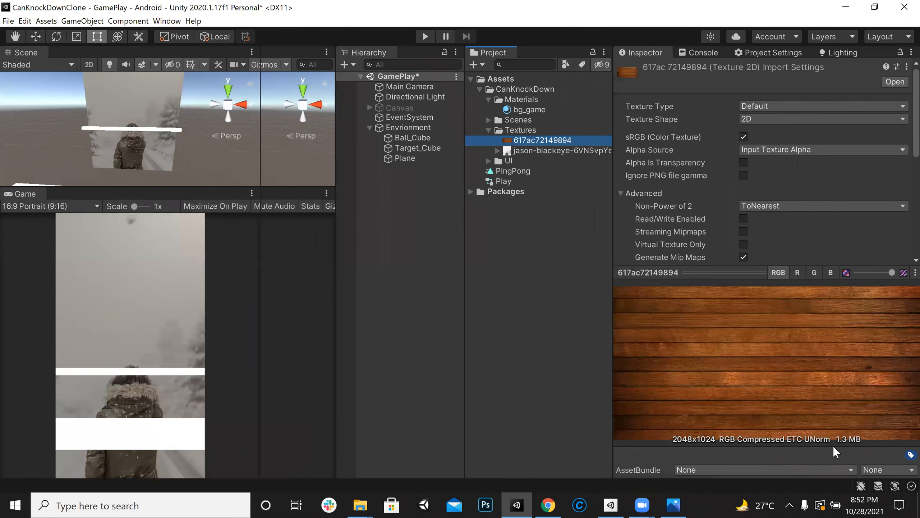
click(704, 104)
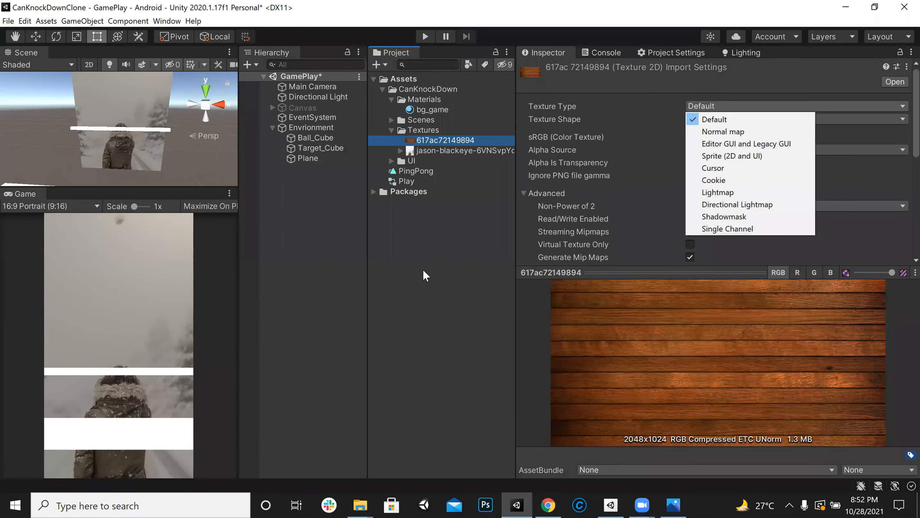
click(457, 181)
click(458, 141)
click(458, 149)
click(462, 141)
click(461, 141)
text(wood)
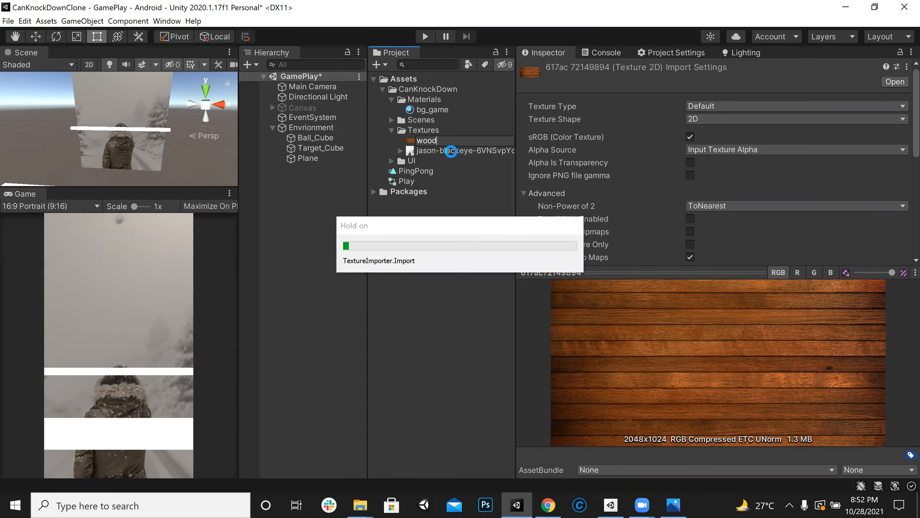
Rename the snowy background photo in the Textures folder as bg1, and check both renamed textures
click(455, 140)
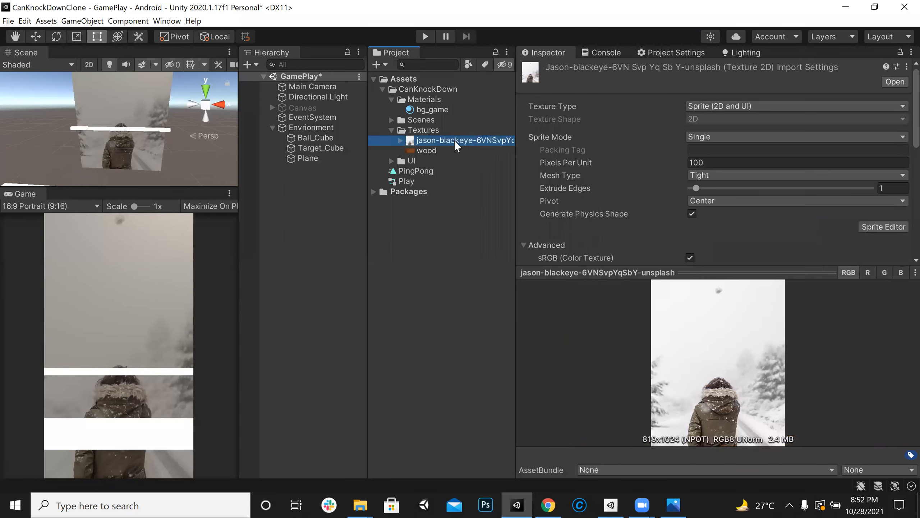
click(455, 141)
text(bg1)
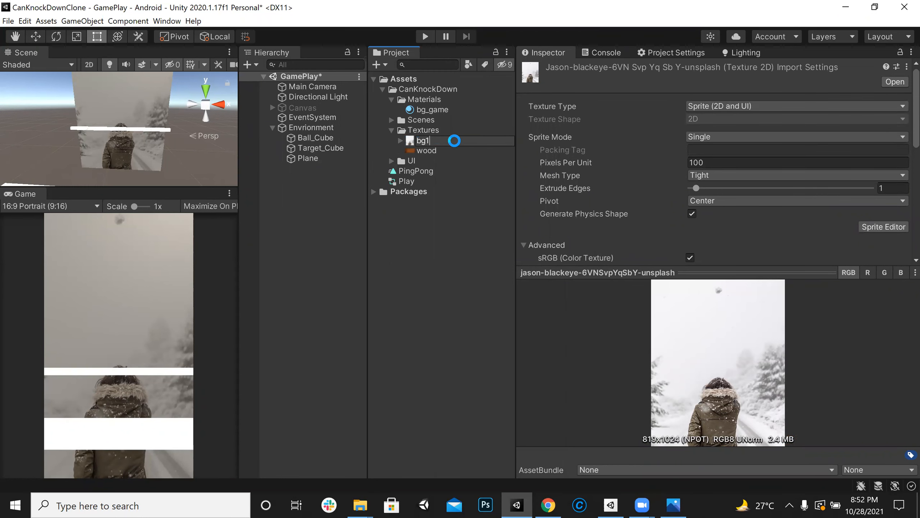
key(Return)
click(423, 150)
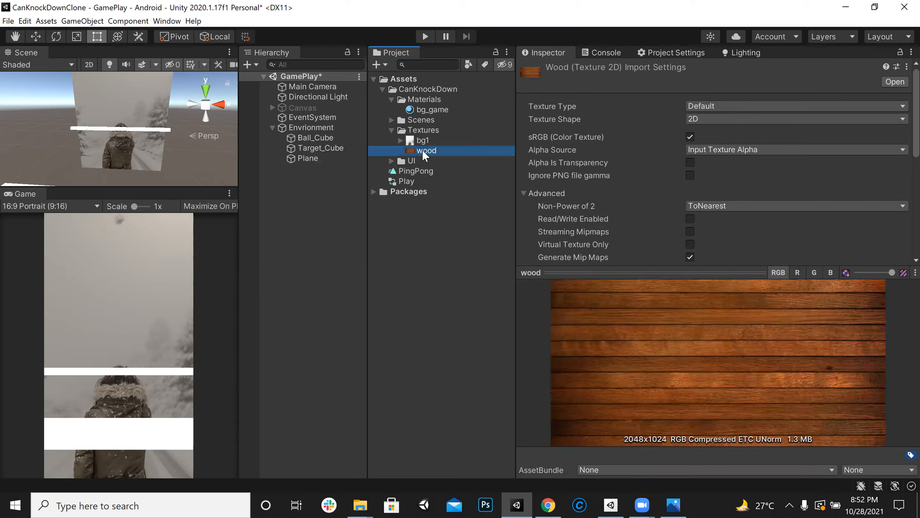
click(422, 140)
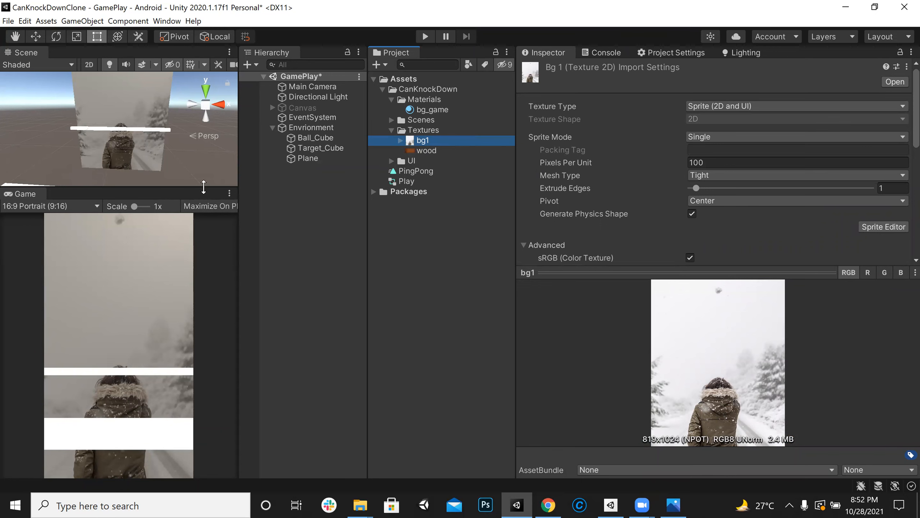
Create a material named wood in the Materials folder and assign the wood texture as its Albedo map
click(417, 100)
right_click(423, 100)
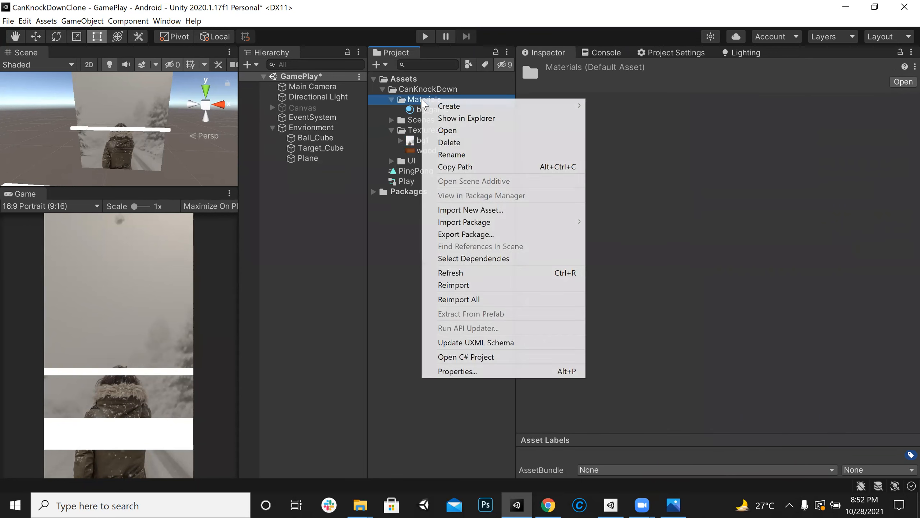
mouse_move(447, 105)
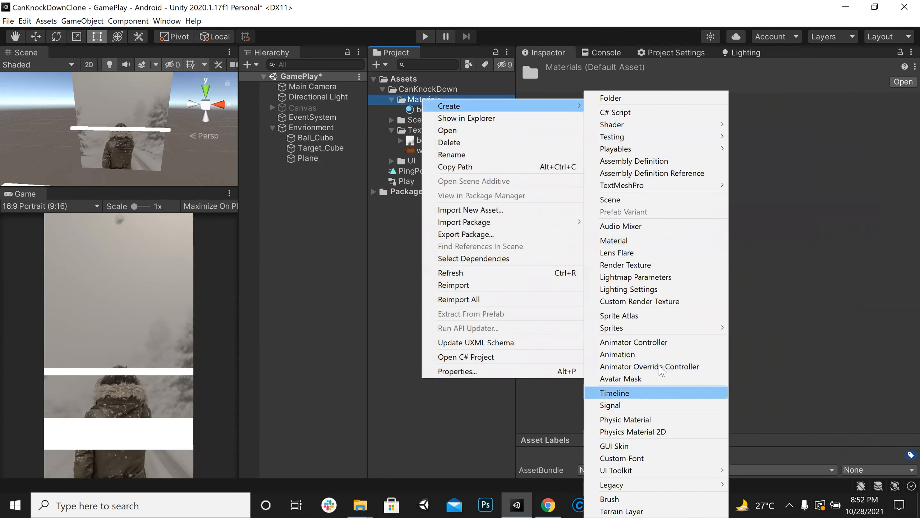
mouse_move(626, 124)
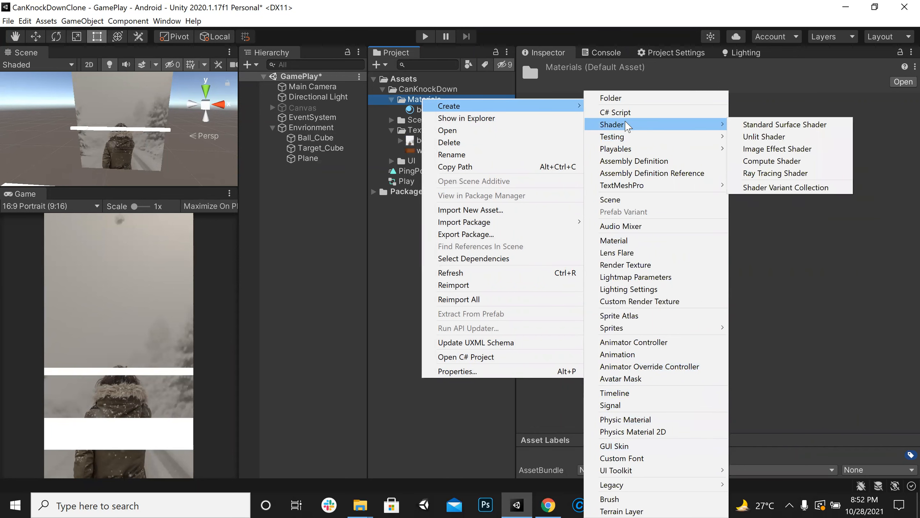
click(658, 241)
text(wood)
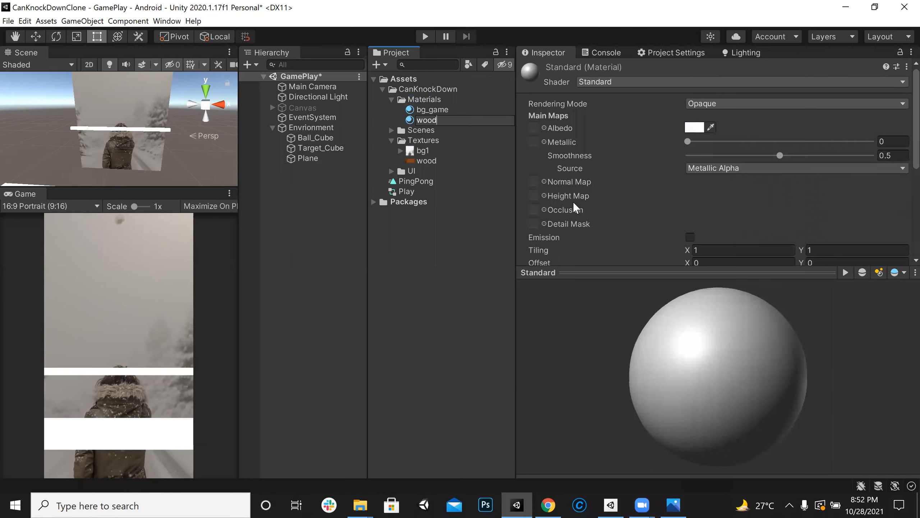
key(Return)
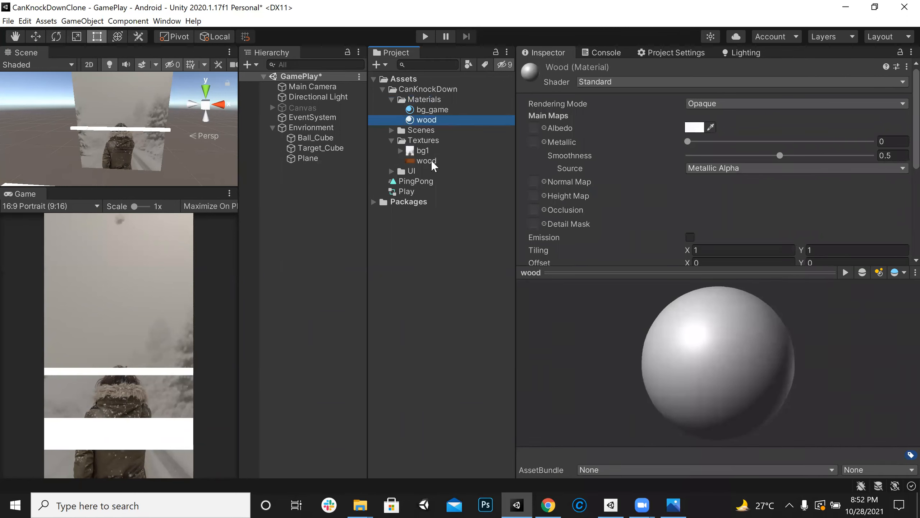
drag(428, 161, 534, 128)
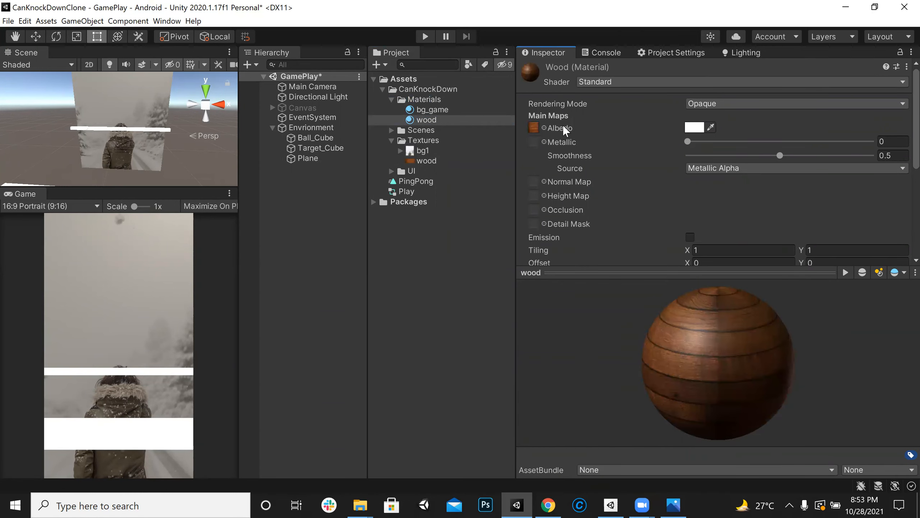
Apply the wood material to both white shelf cubes in the scene, the front one and the rear one
click(140, 187)
drag(150, 186, 170, 286)
right_drag(154, 212, 126, 255)
scroll(126, 255, down, 1)
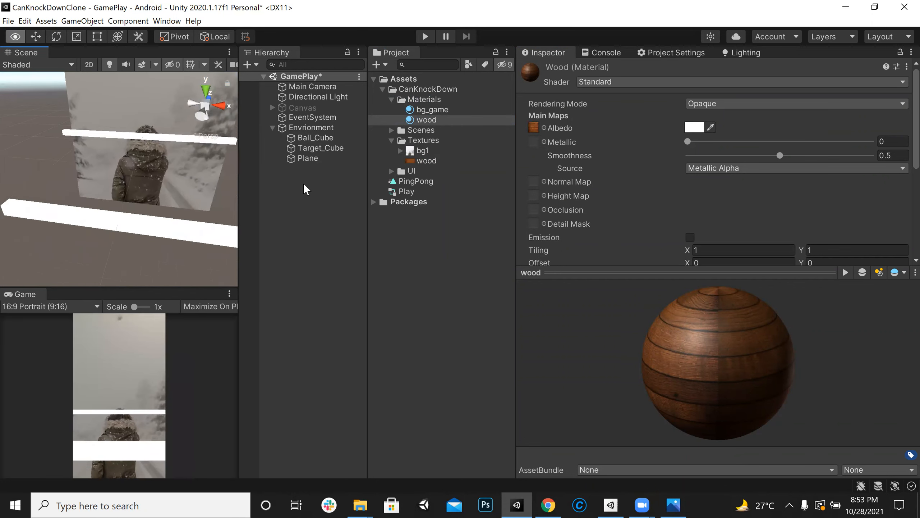
drag(440, 126, 163, 224)
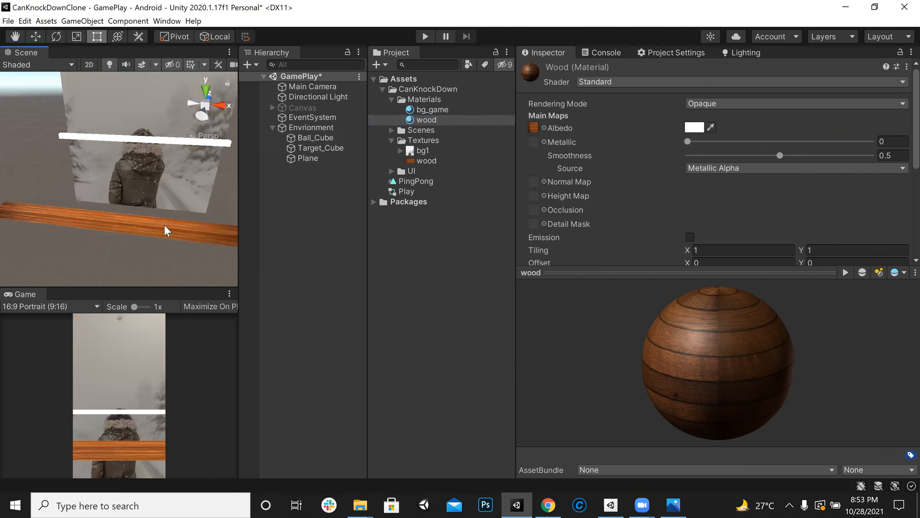
drag(437, 124, 198, 149)
Enlarge the Game view, collapse the CanKnockDown asset folders, and save the GamePlay scene
drag(203, 287, 197, 98)
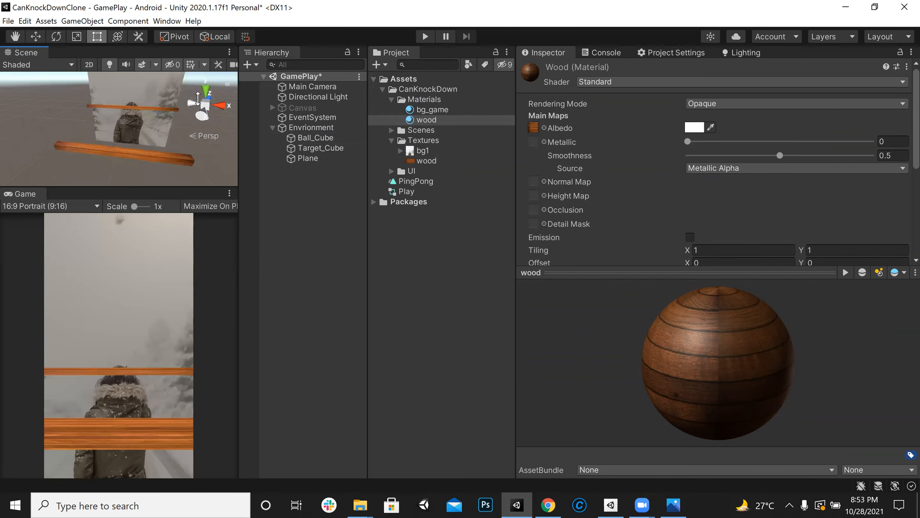
drag(238, 261, 388, 238)
click(543, 99)
click(543, 120)
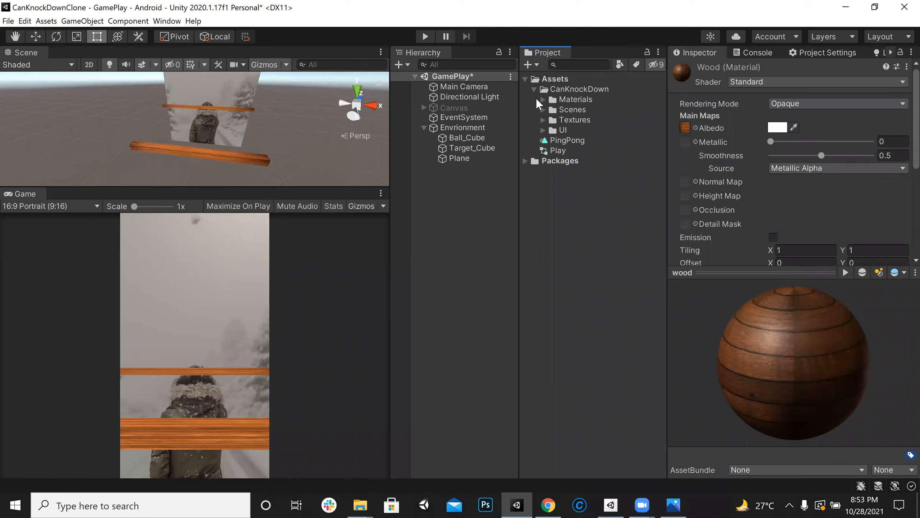
click(534, 90)
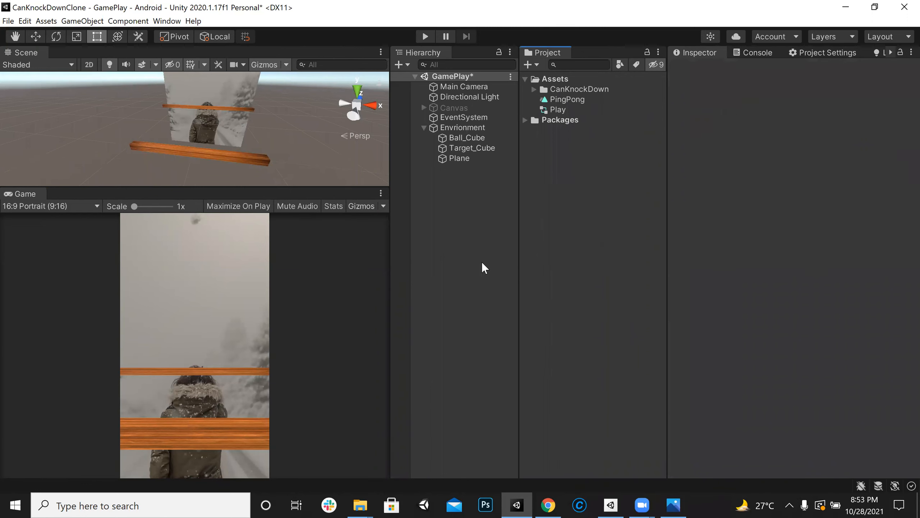
key(ctrl+s)
Switch to Photos to view the original Can KnockDown gameplay screenshot as a reference
click(674, 505)
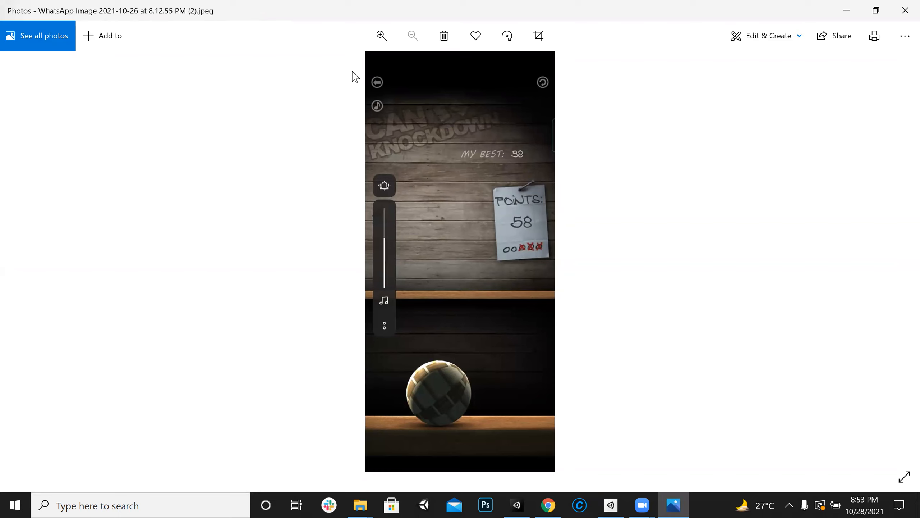
Switch to Unity and examine the plank and background plane setup in the scene and game views
click(844, 10)
drag(346, 186, 346, 402)
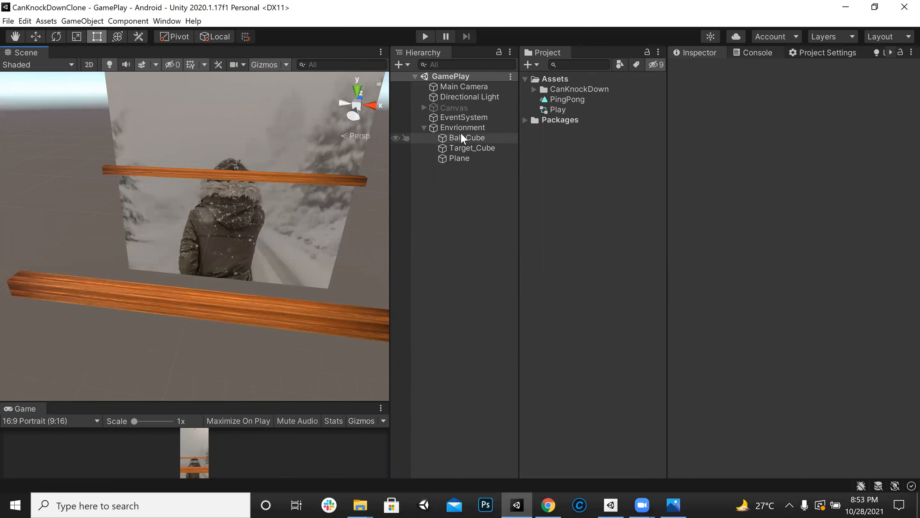
right_drag(266, 255, 271, 249)
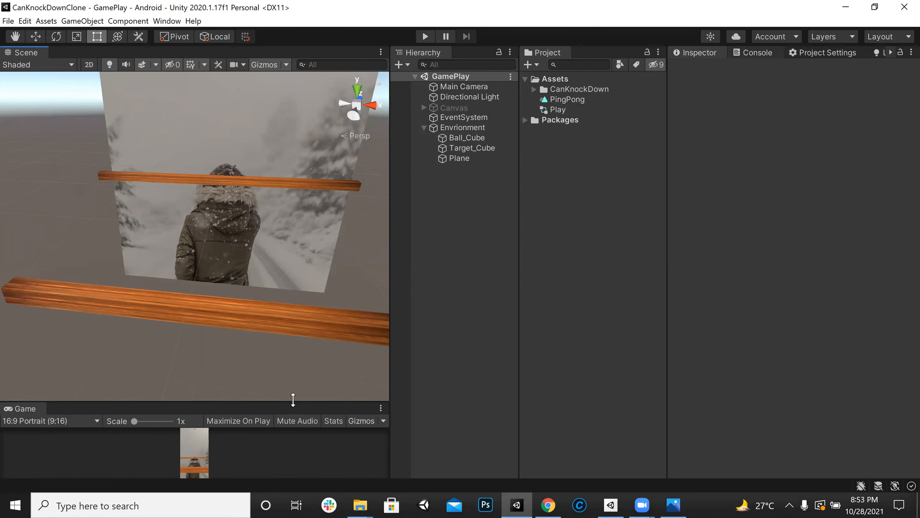
drag(292, 400, 300, 83)
right_drag(233, 138, 231, 122)
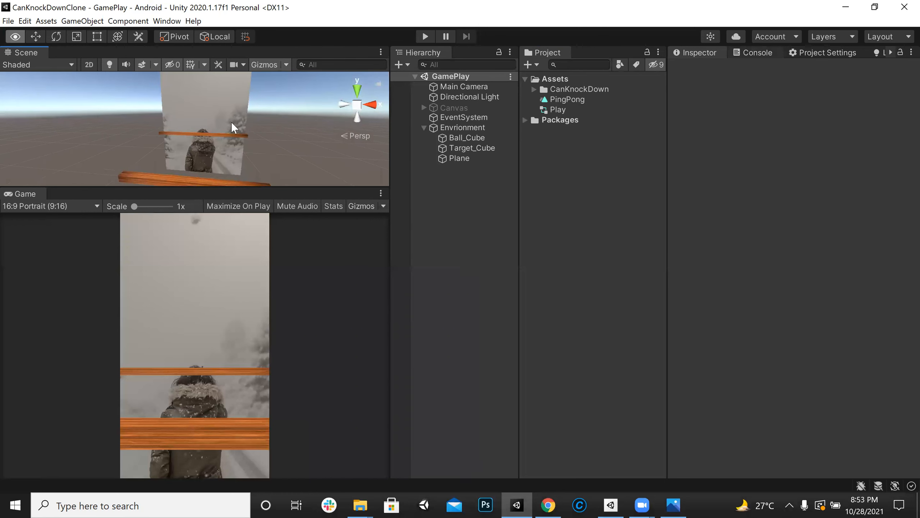
click(226, 108)
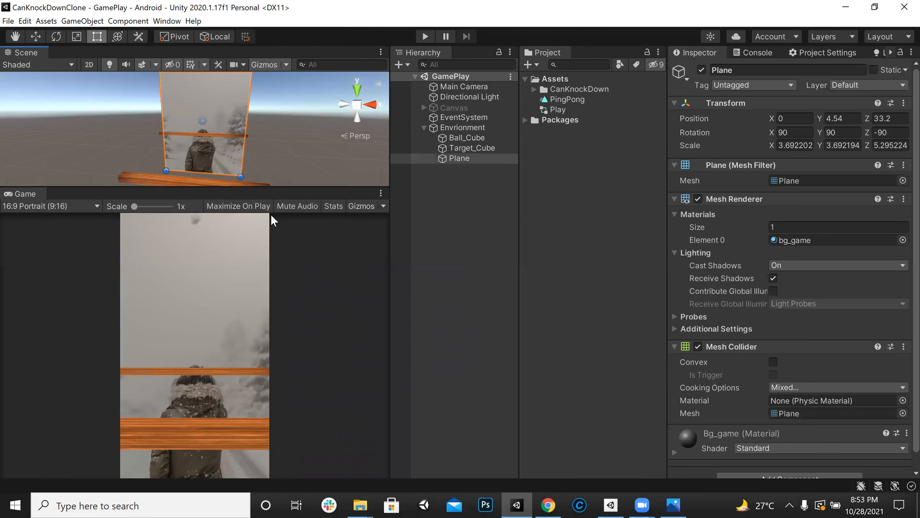
Inspect the wood and bg1 textures in the CanKnockDown Textures folder
click(534, 89)
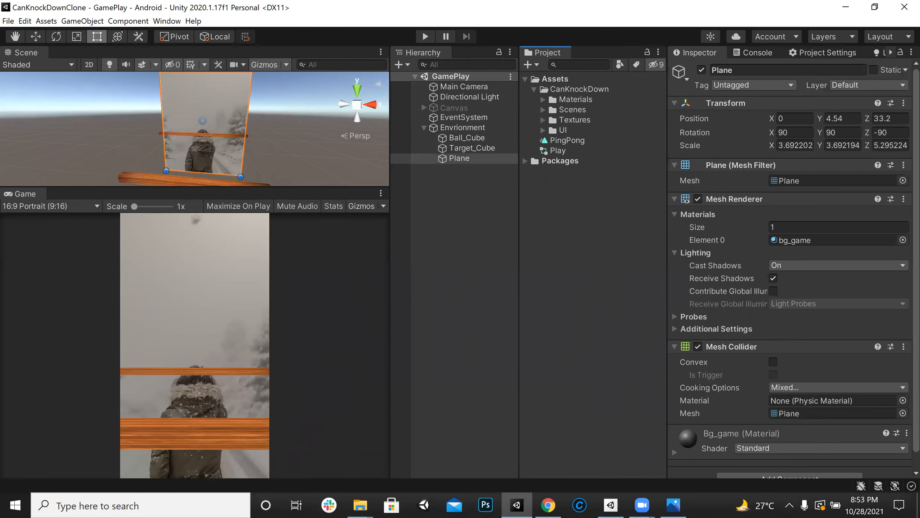
click(542, 119)
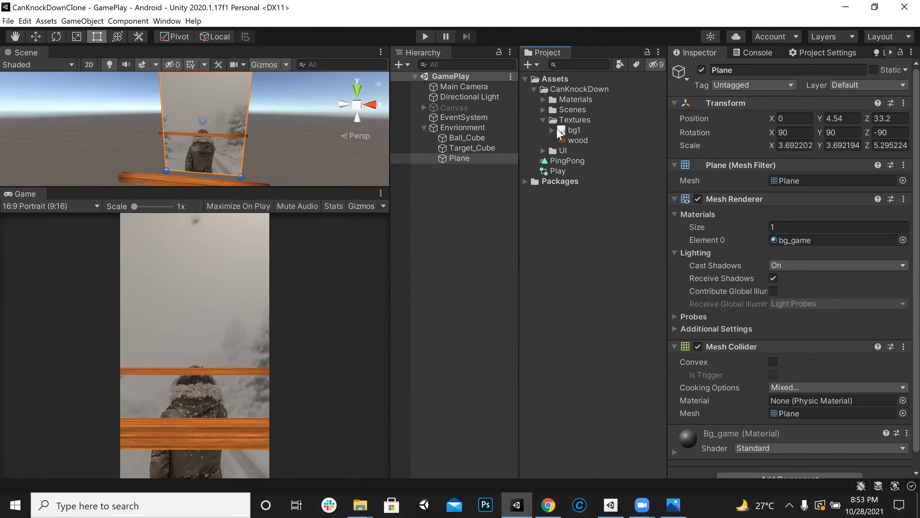
click(566, 130)
click(569, 139)
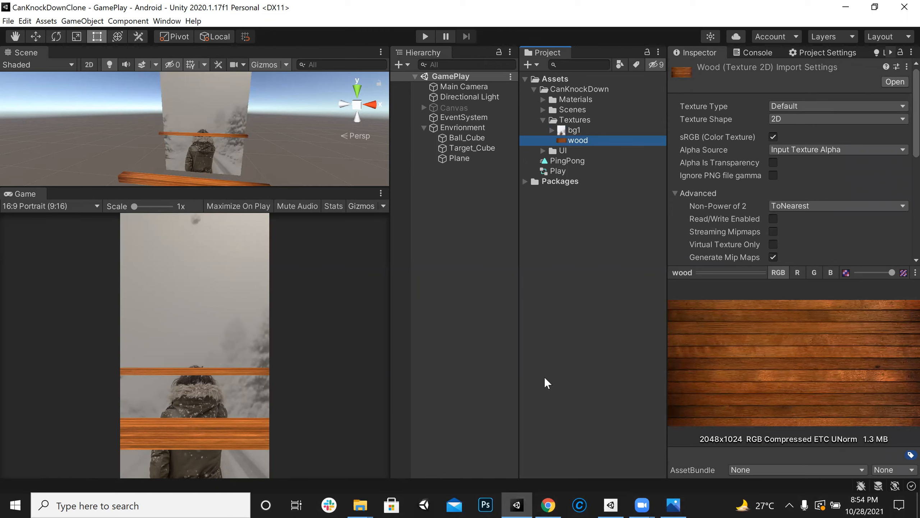
click(573, 133)
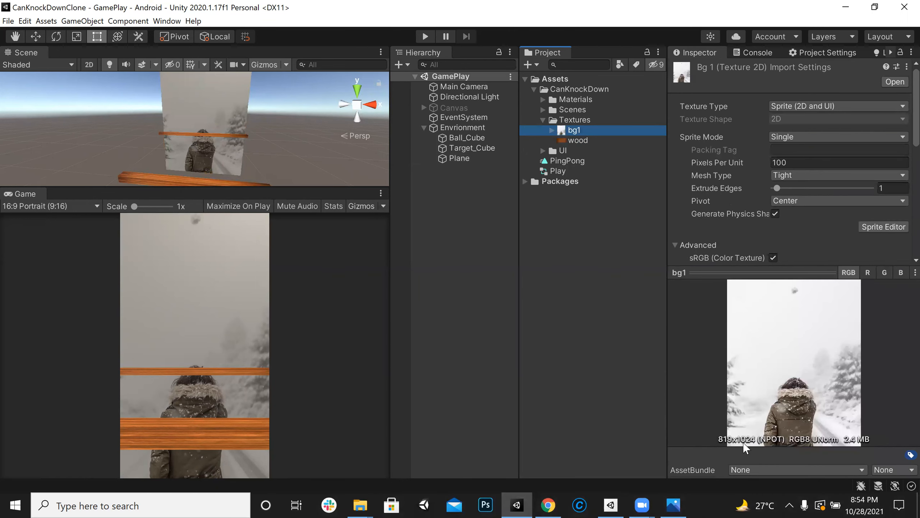
Check the WhatsApp chat and the Can Knockdown reference screenshot, and return to Unity
click(547, 505)
click(242, 8)
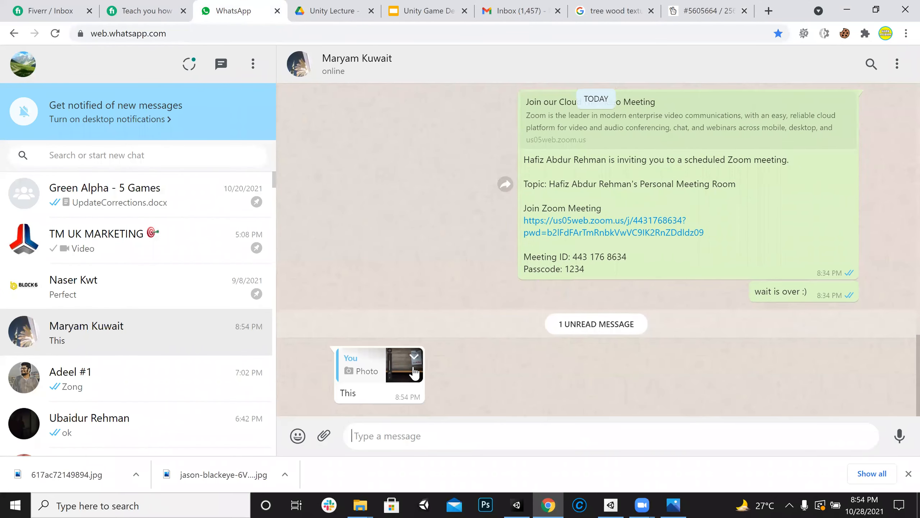
click(673, 505)
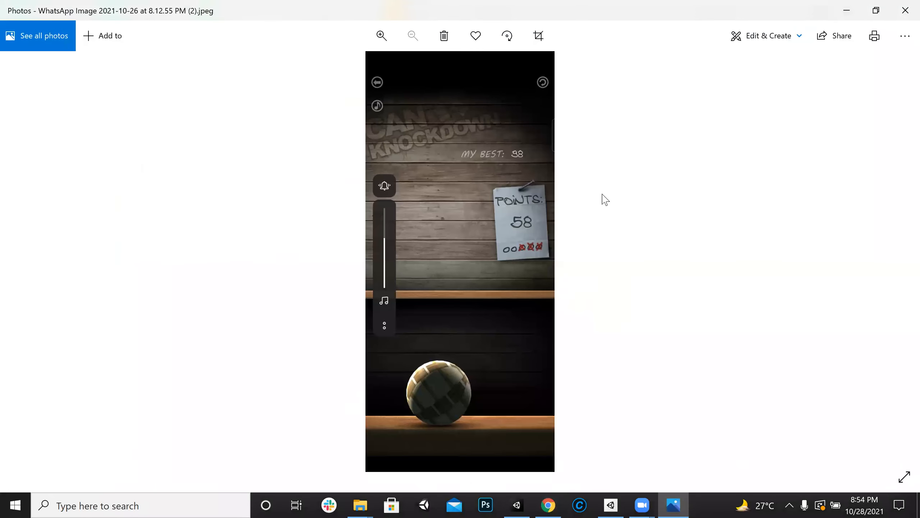
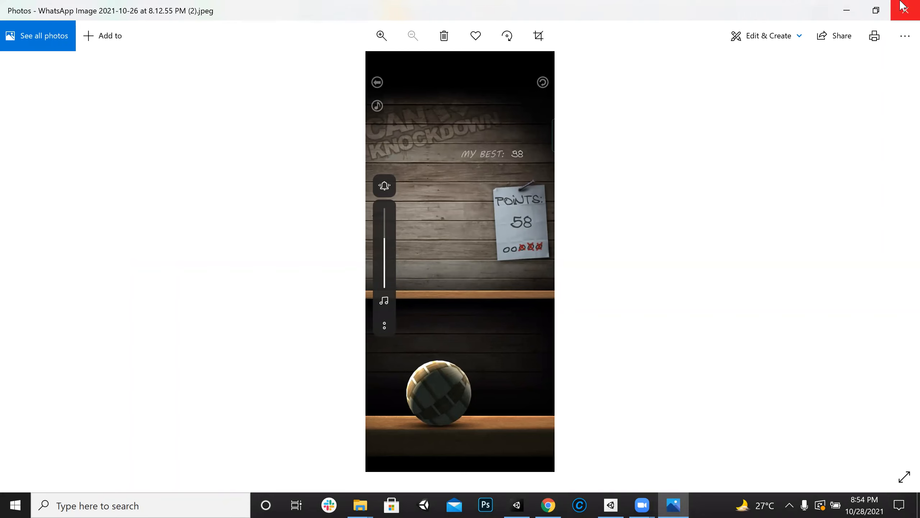
click(846, 10)
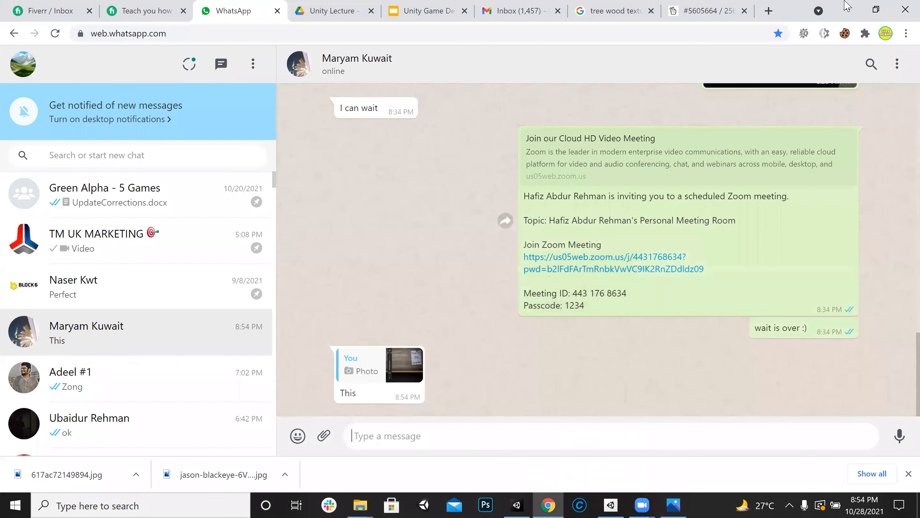
click(847, 7)
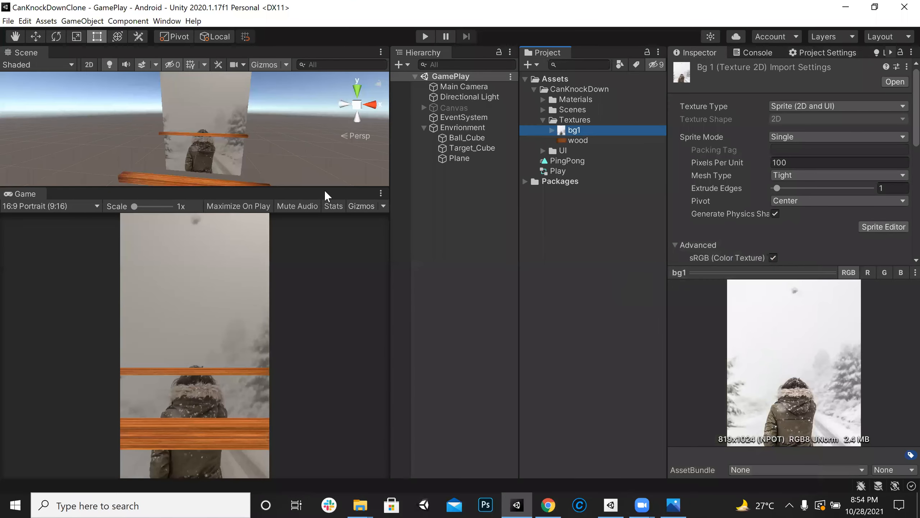
Collapse the Envrionment group and add a UI Text object on a new canvas in the GamePlay scene
drag(330, 189, 334, 432)
right_drag(226, 209, 296, 190)
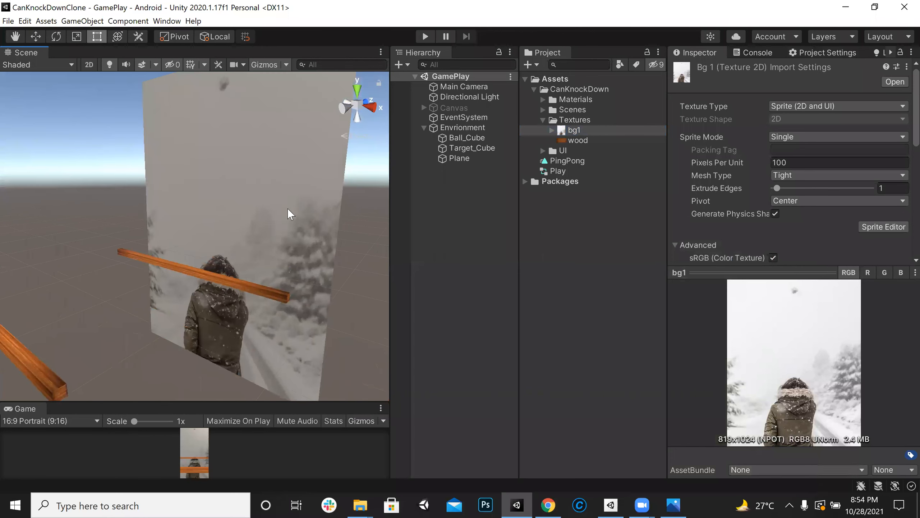
click(424, 127)
click(459, 198)
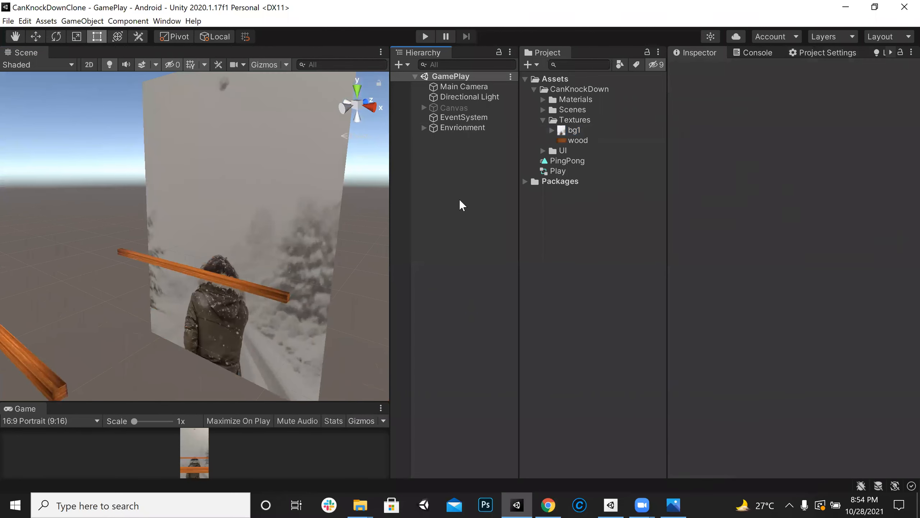
right_click(432, 174)
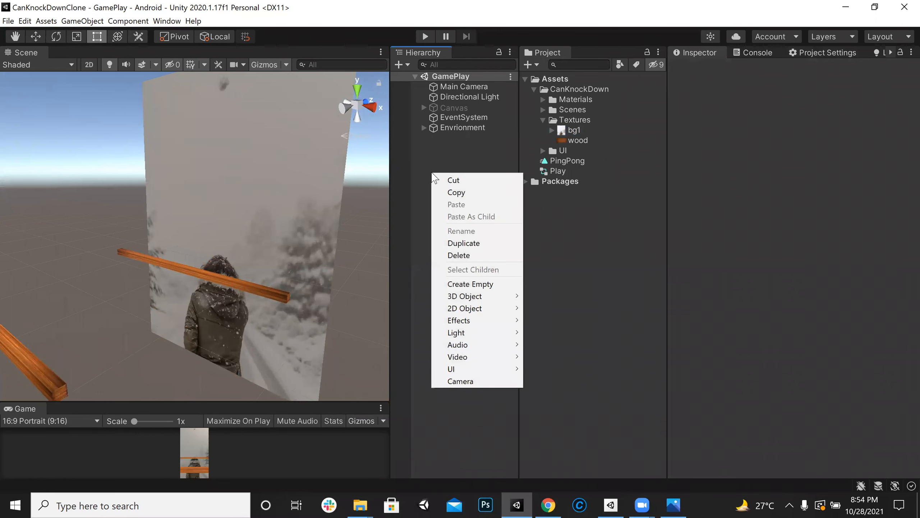
mouse_move(486, 365)
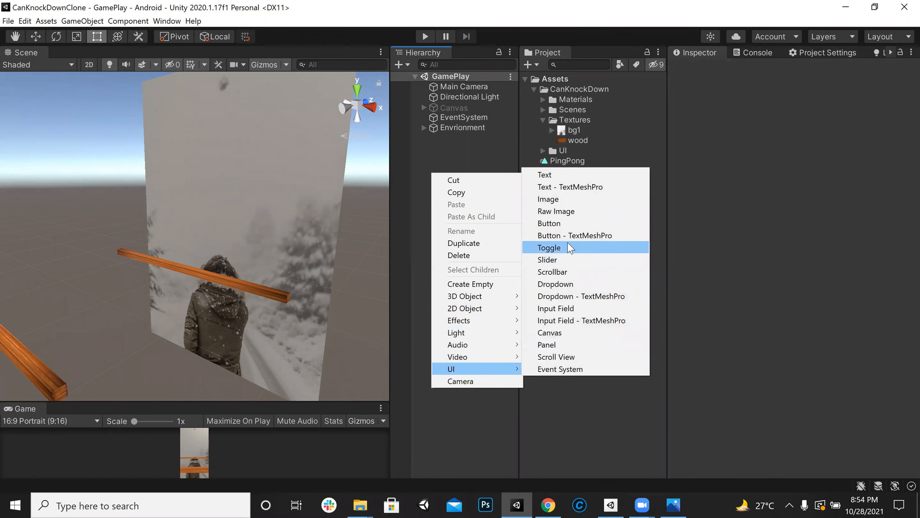
click(558, 176)
alt+drag(237, 226, 315, 218)
alt+scroll(315, 219, down, 5)
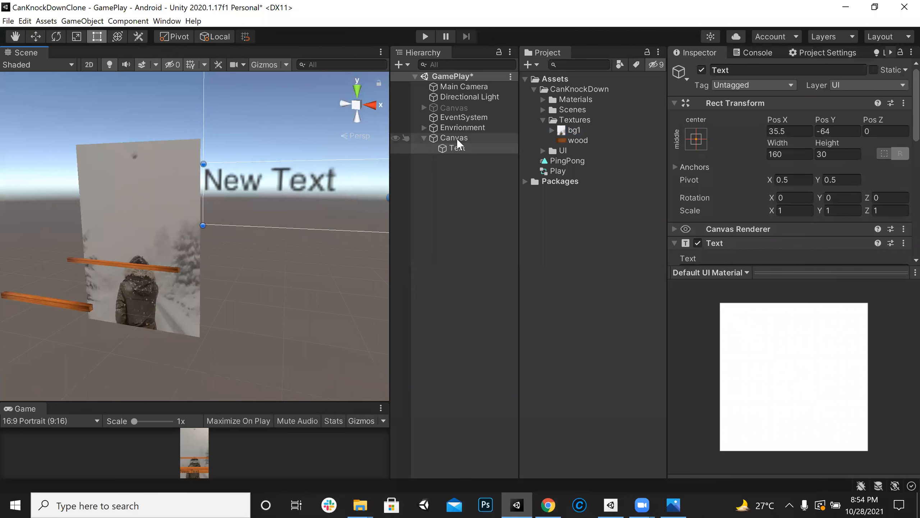
Set the new canvas's render mode to World Space and assign Main Camera as its event camera
click(456, 138)
click(828, 258)
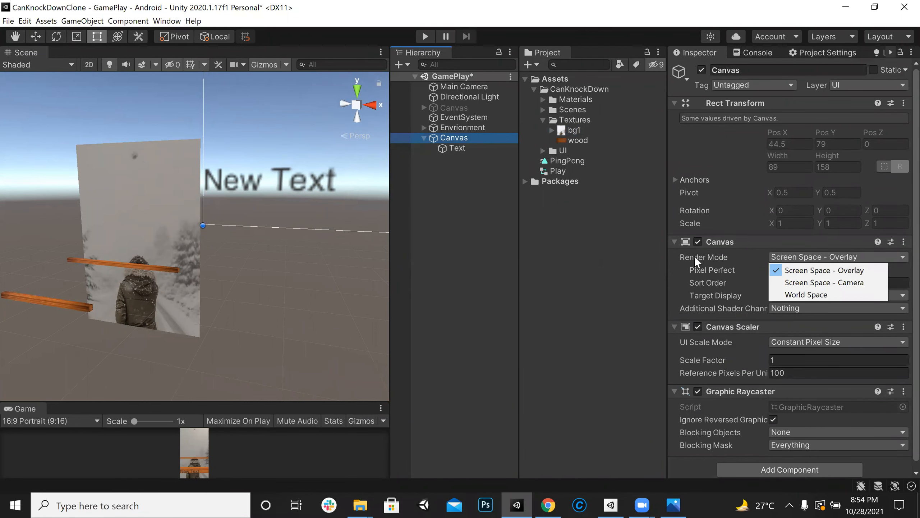
click(791, 294)
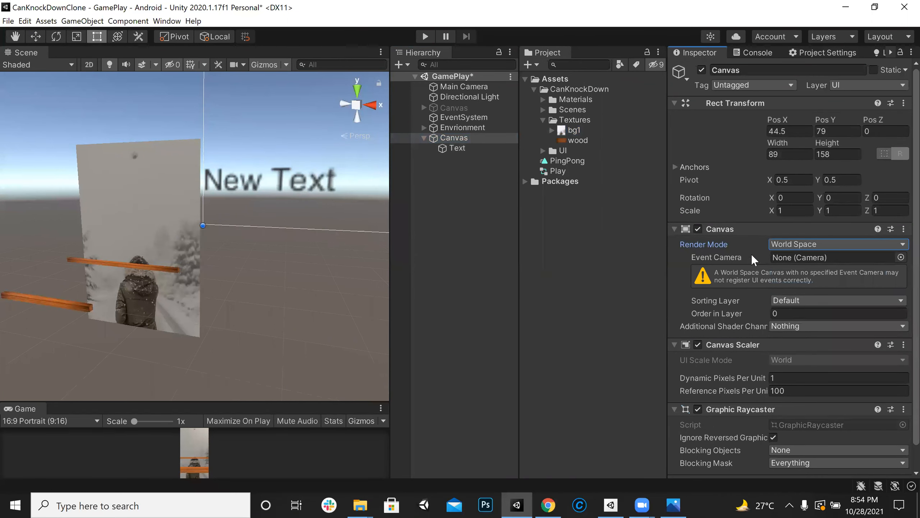
drag(461, 87, 815, 258)
Shrink the new canvas's height to about 48 by lowering its upper edge
click(456, 148)
click(455, 138)
right_drag(225, 219, 272, 133)
key(s)
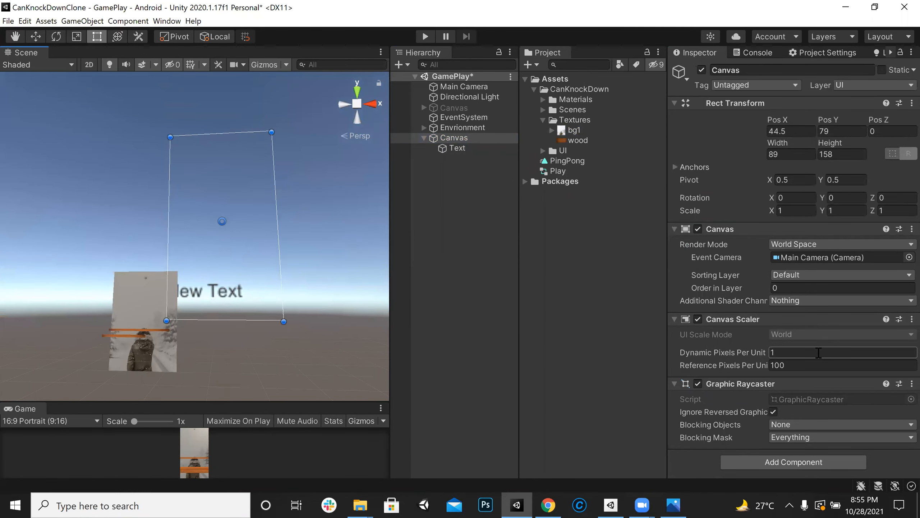
drag(227, 134, 241, 257)
Set the Text object's X and Y positions to 0 to centre it on the canvas
click(459, 148)
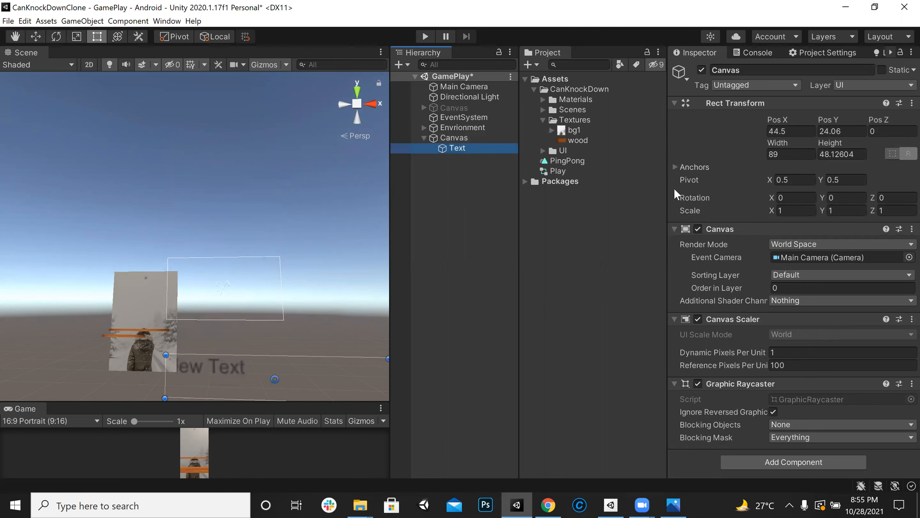
click(802, 130)
text(0)
key(Tab)
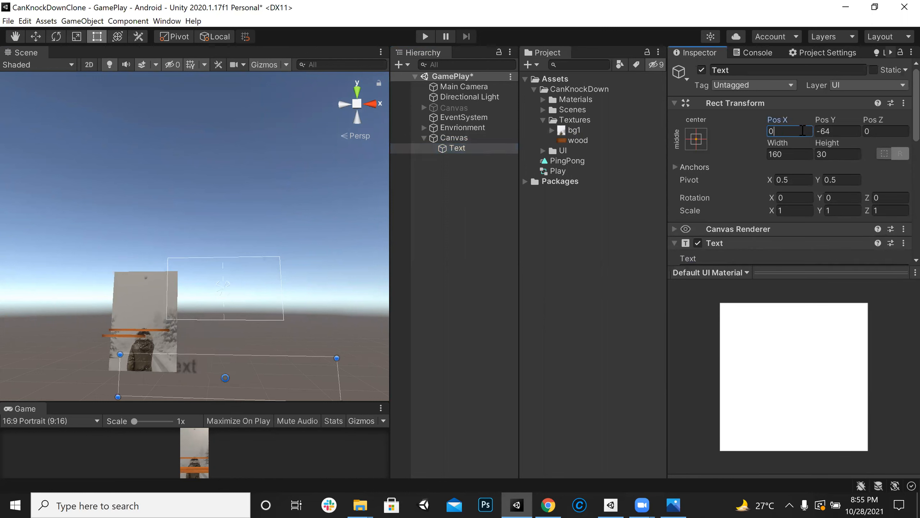
text(0)
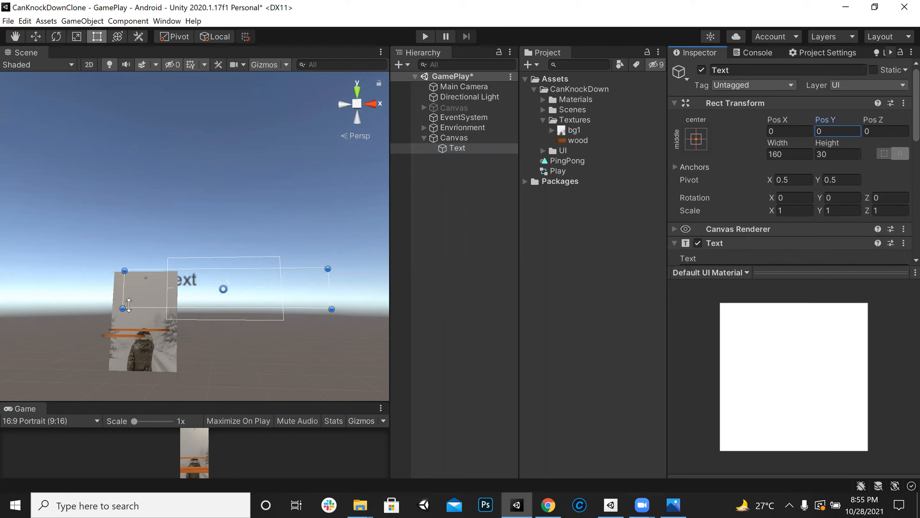
Narrow the text box to a width of about 67 and set its font size to 10
drag(123, 292, 192, 287)
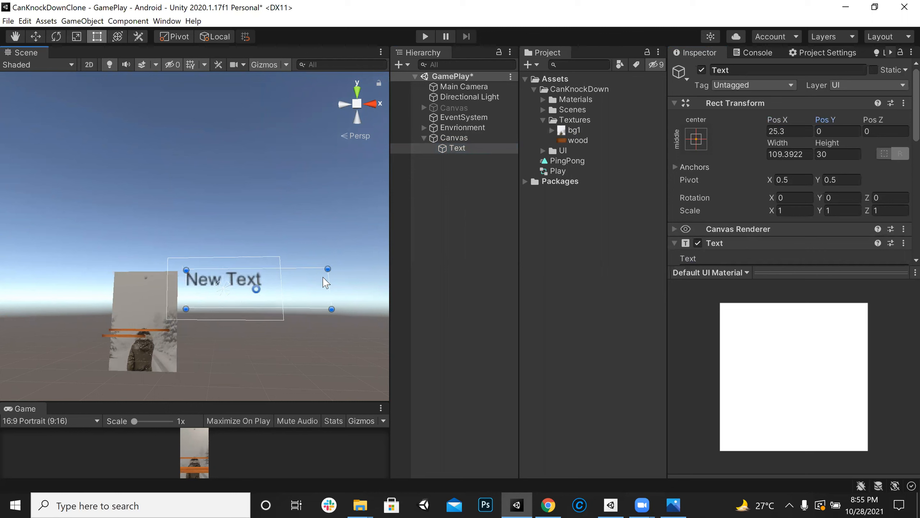
drag(328, 278, 294, 277)
click(795, 340)
text(10)
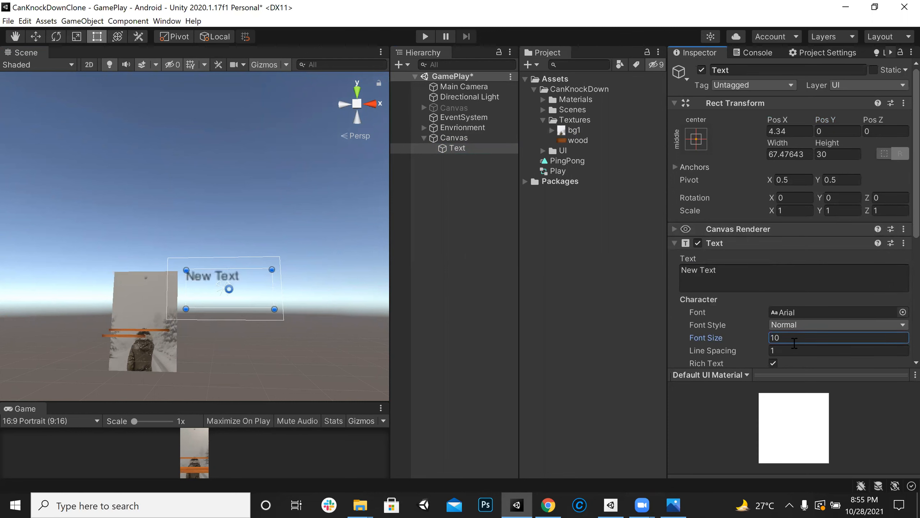
Move the new canvas toward the background plane, to about X 23.9, Y 7.9, Z -83.9
click(462, 138)
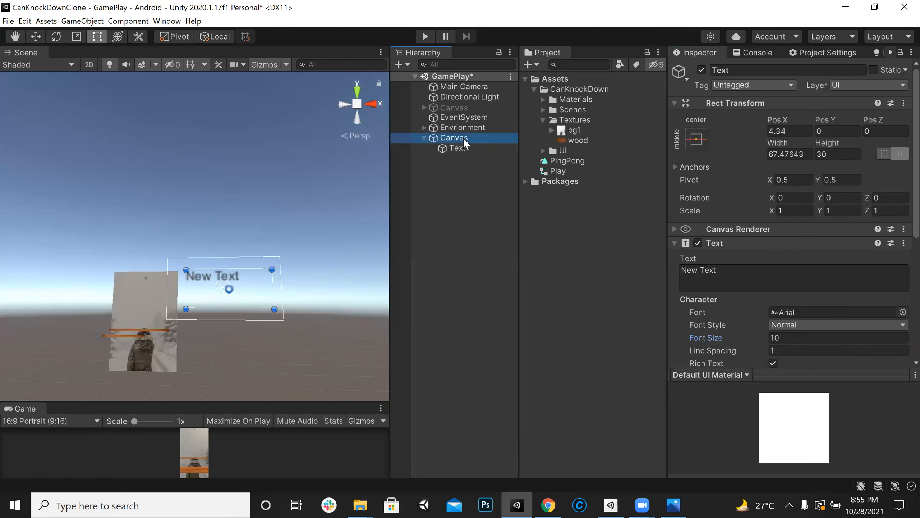
click(36, 37)
alt+drag(205, 179, 263, 199)
drag(218, 171, 217, 194)
right_drag(216, 222, 214, 245)
drag(241, 190, 242, 190)
right_drag(241, 190, 337, 205)
drag(286, 212, 242, 214)
drag(213, 171, 233, 183)
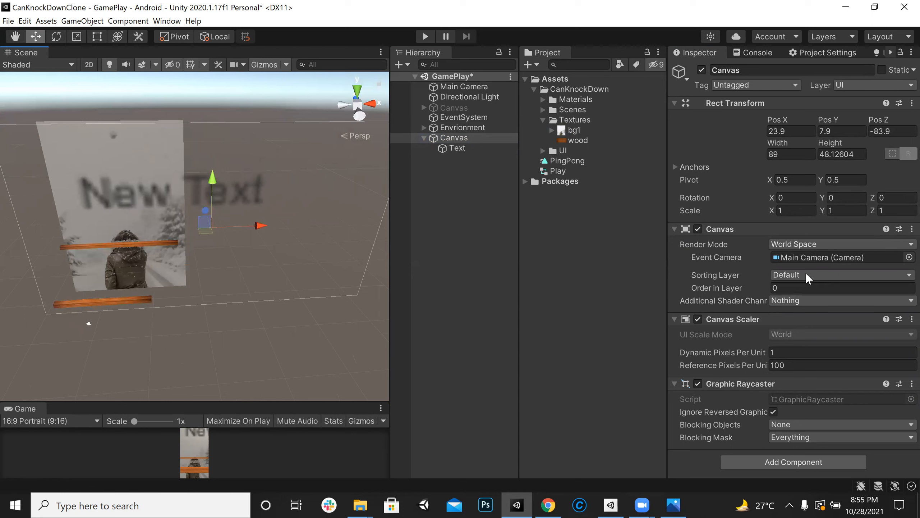
Shrink the canvas rectangle to about 25.8 wide and 10.8 high
click(464, 138)
click(95, 36)
right_drag(281, 256, 342, 223)
drag(342, 224, 189, 234)
drag(158, 178, 175, 254)
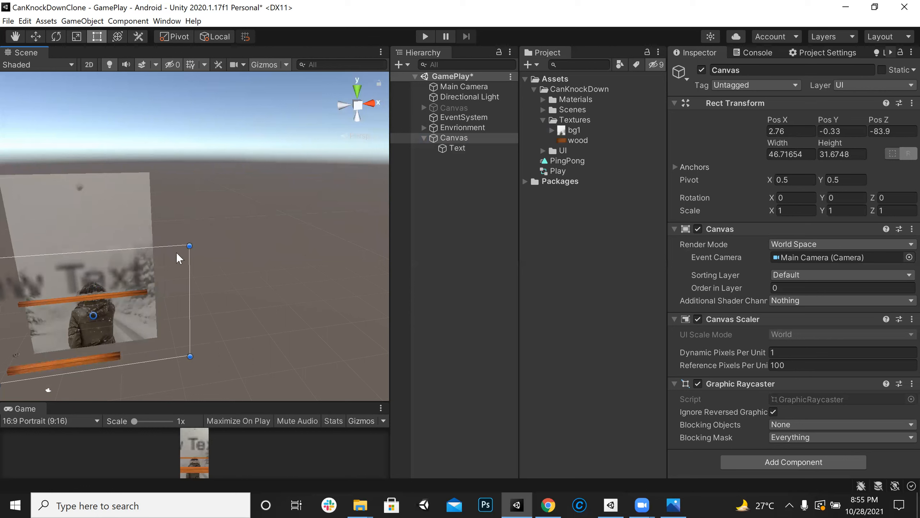
right_drag(175, 254, 70, 276)
drag(98, 280, 180, 280)
drag(239, 357, 210, 288)
Move the canvas over the background's upper area, to about X 6.2, Y 20.2
click(36, 40)
drag(237, 218, 239, 176)
drag(275, 228, 242, 226)
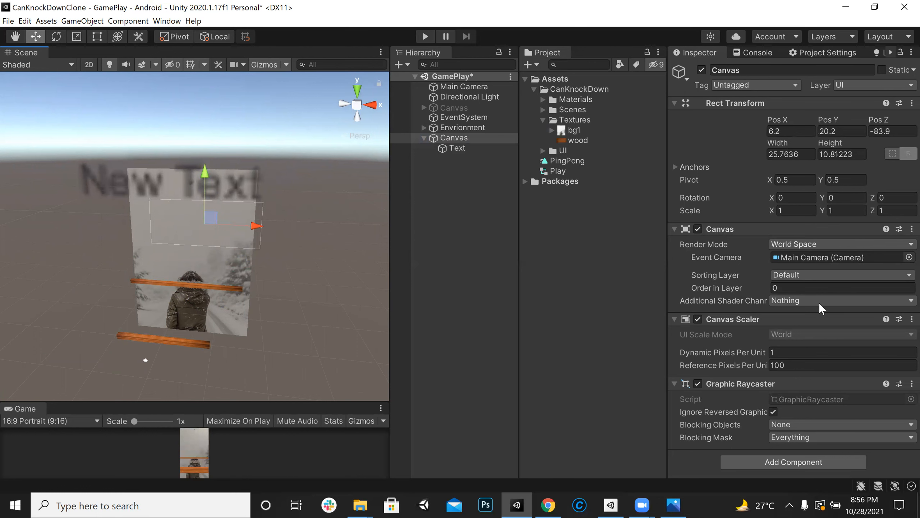
Set the Text object's font size to 5 and its X position to 0
click(471, 149)
scroll(802, 291, down, 3)
click(792, 224)
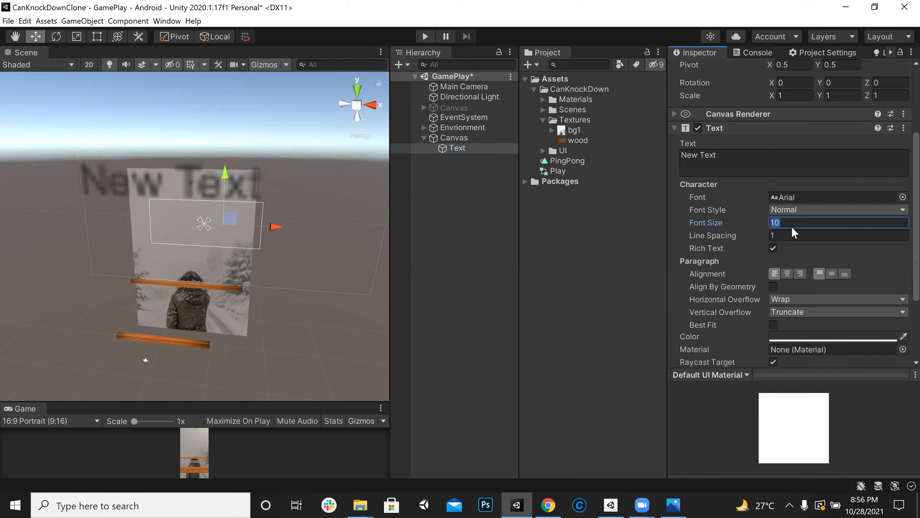
text(5)
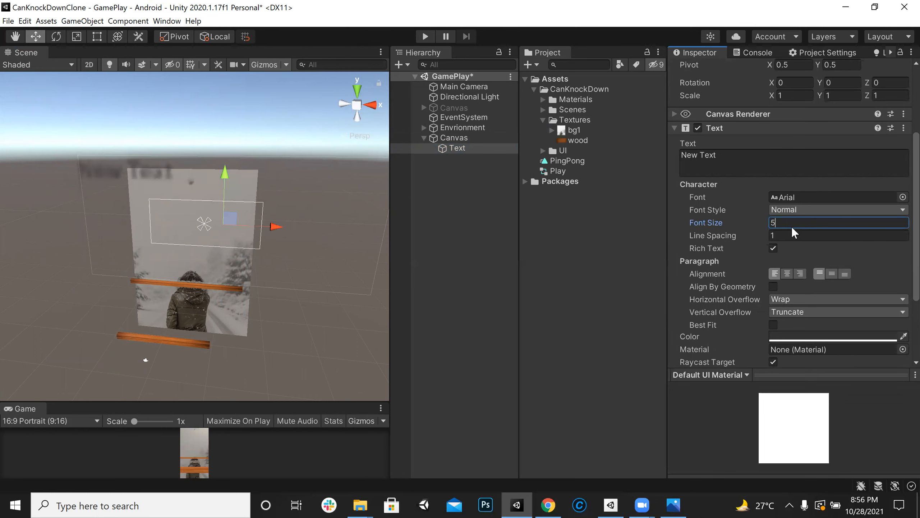
scroll(783, 137, up, 3)
click(795, 136)
text(0)
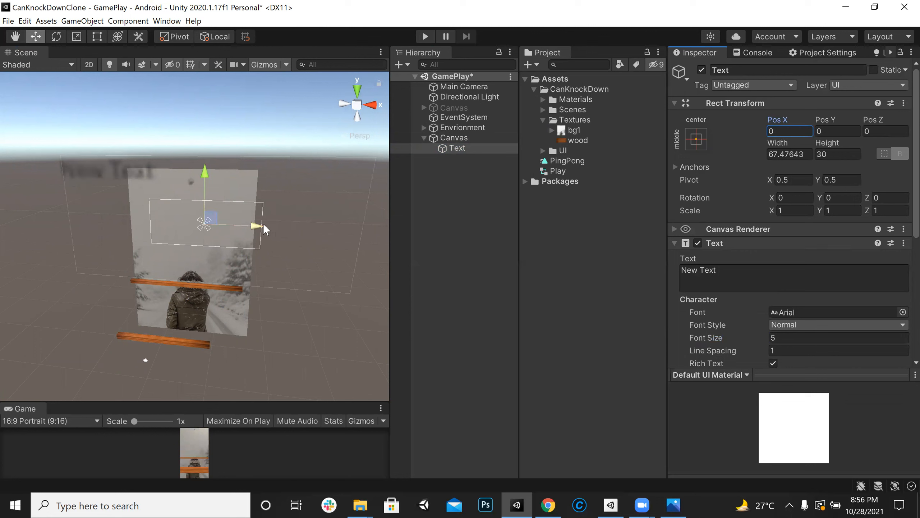
Move the Text object to about X 22.9, Y -18.9 and enlarge the game view to check its placement
click(465, 147)
key(f)
drag(249, 237, 311, 225)
drag(295, 188, 291, 260)
drag(276, 406, 304, 85)
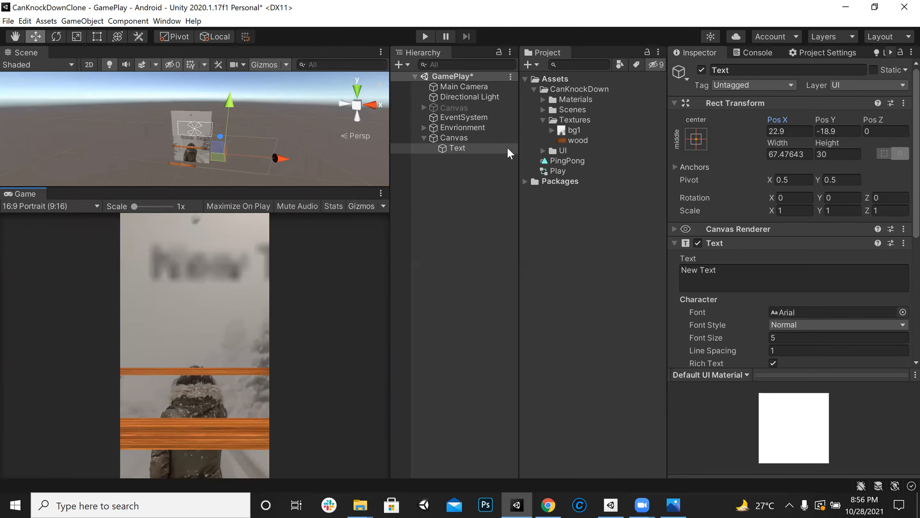
Replace the Text object's content with 100
click(759, 278)
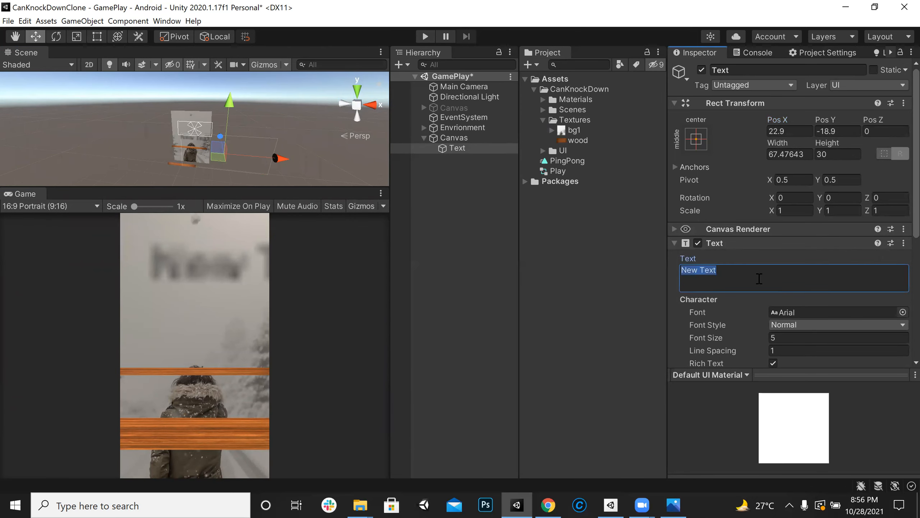
text(100)
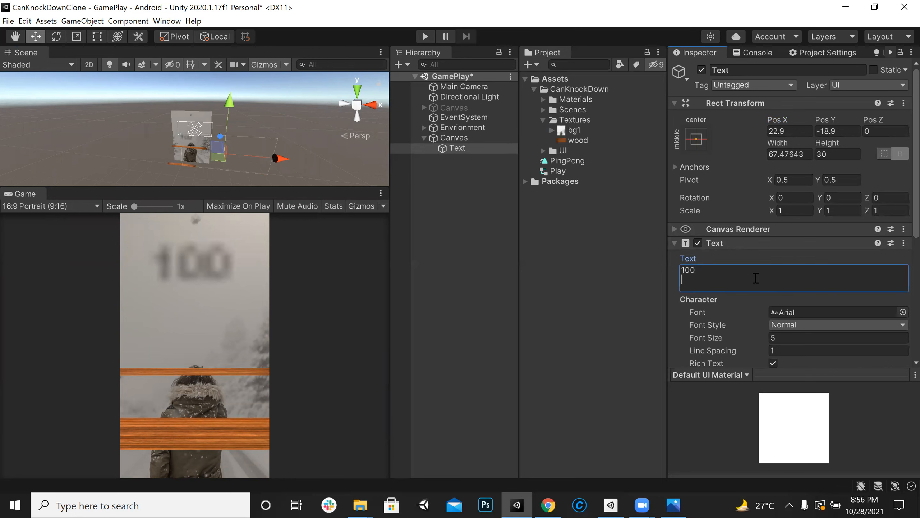
click(445, 192)
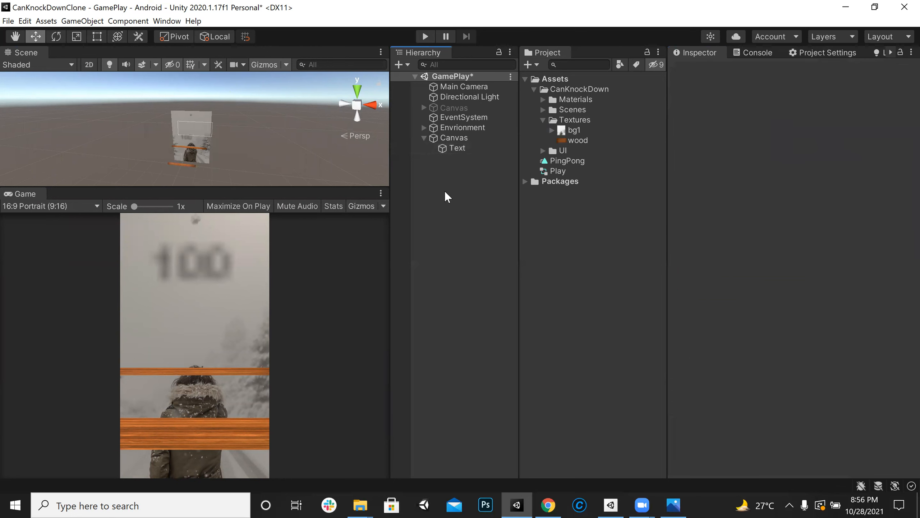
Run the scene with the game view maximized to check the text, and stop playback
click(425, 37)
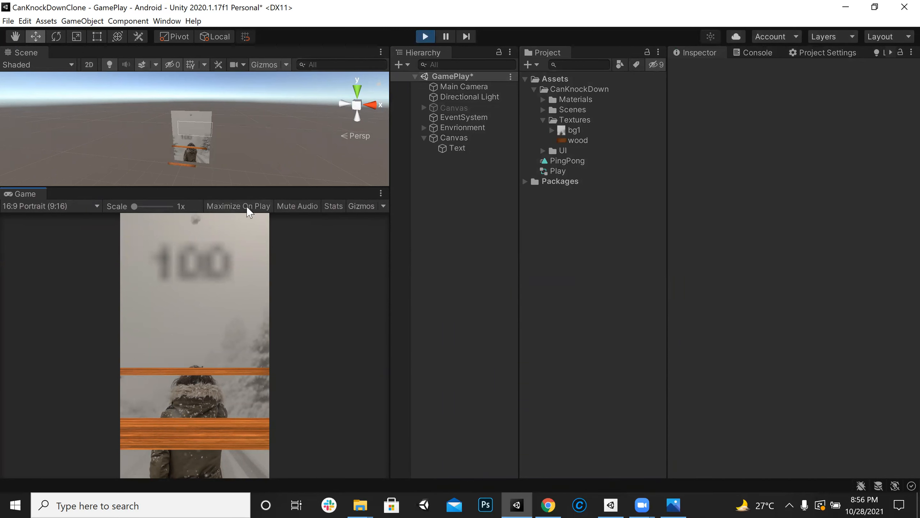
click(380, 192)
click(435, 234)
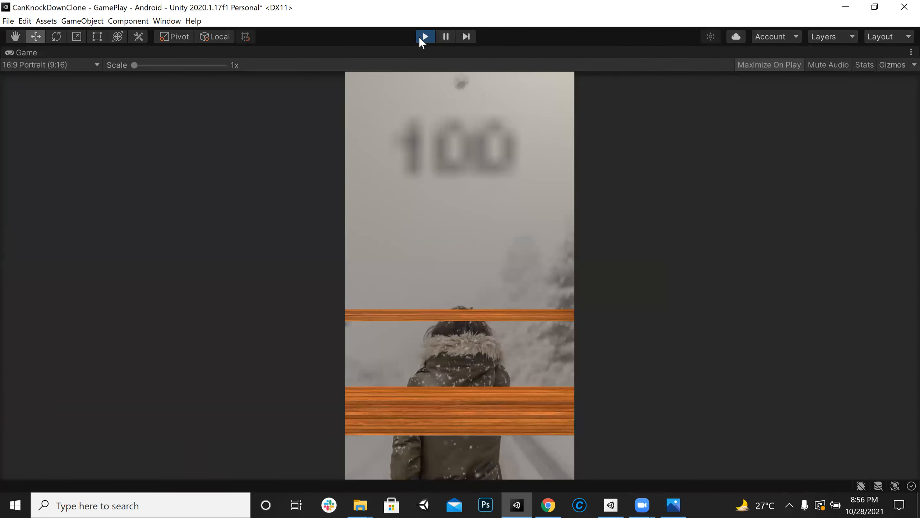
click(420, 36)
Increase the Text object's font size to 10, and to 15 after checking the result
click(494, 148)
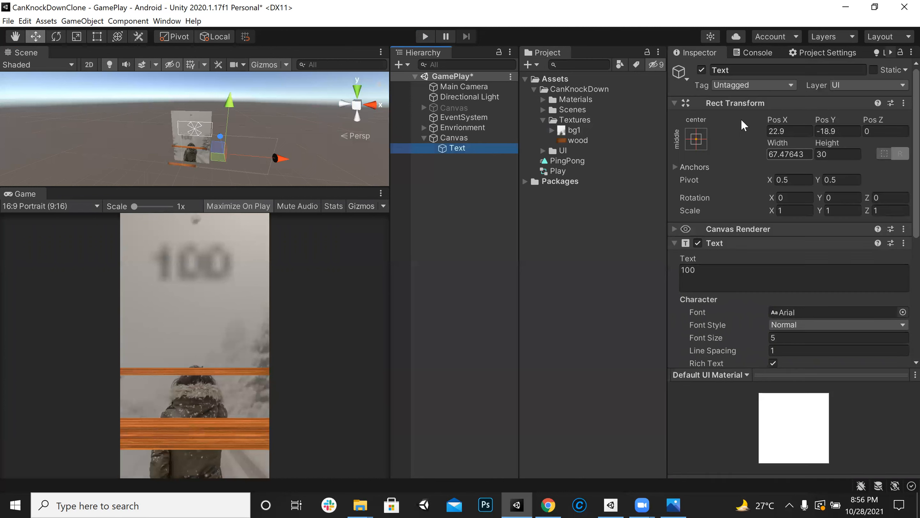
click(464, 141)
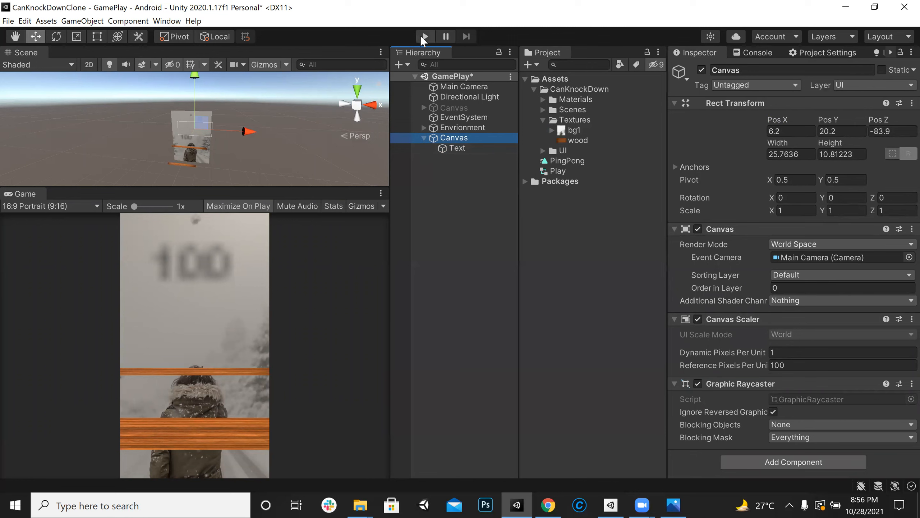
click(452, 223)
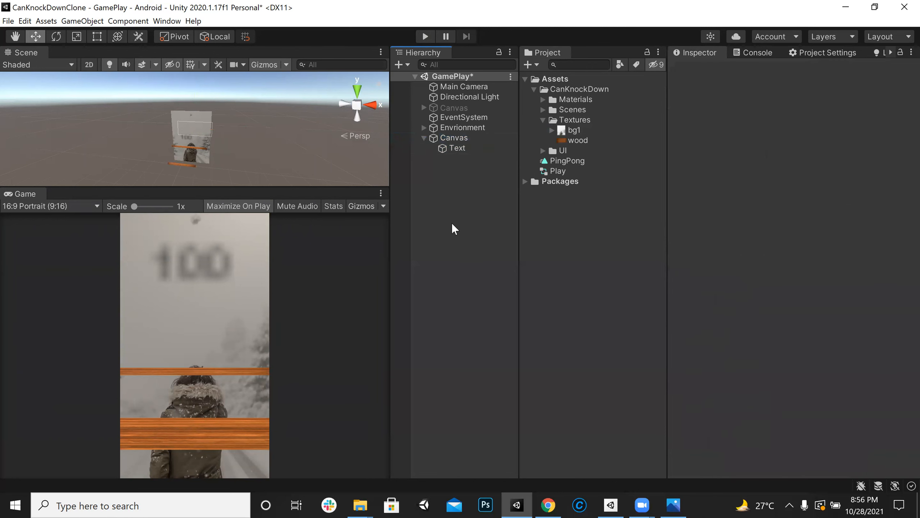
click(458, 138)
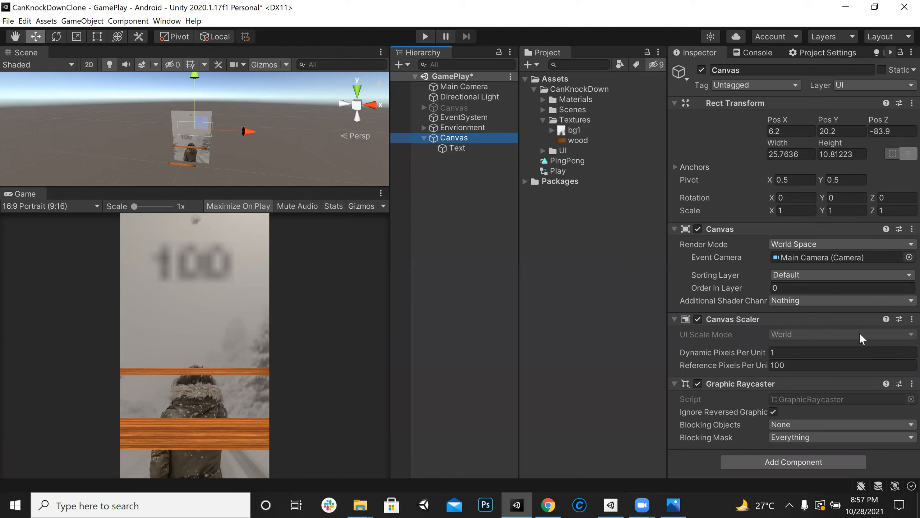
click(482, 151)
click(800, 338)
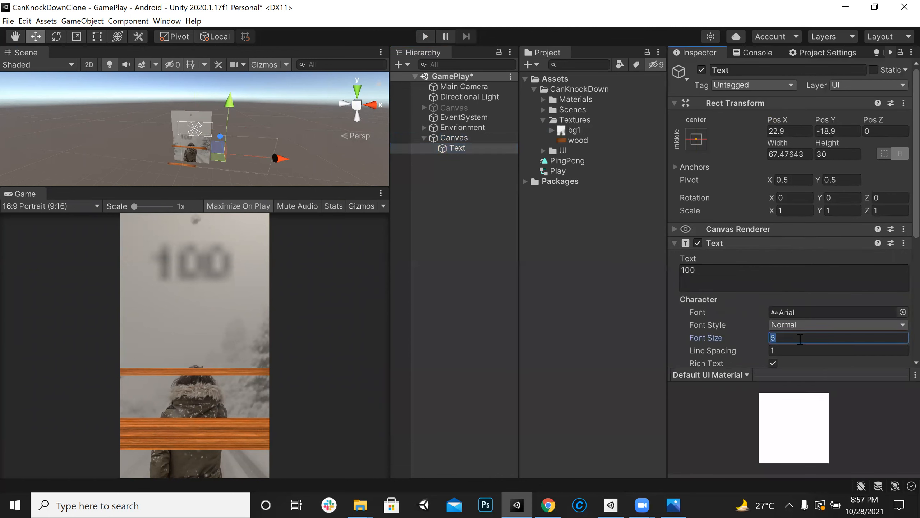
text(10)
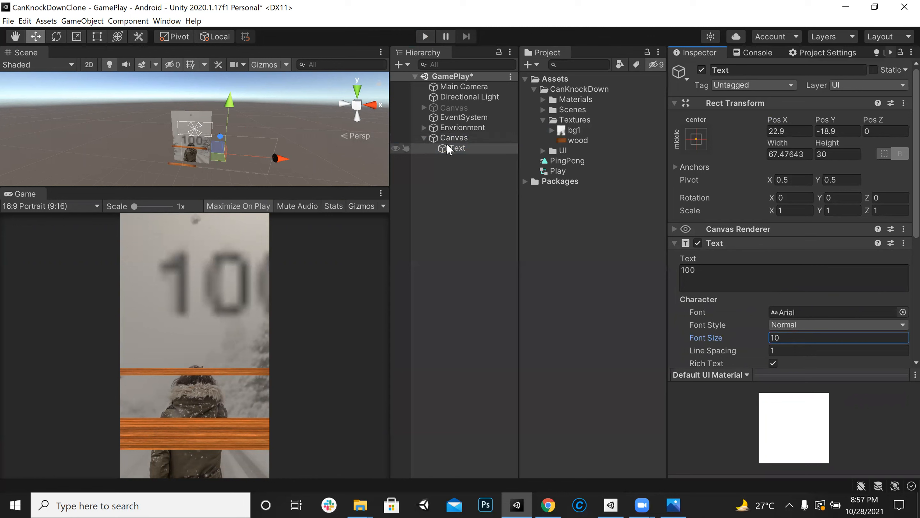
click(802, 338)
text(15)
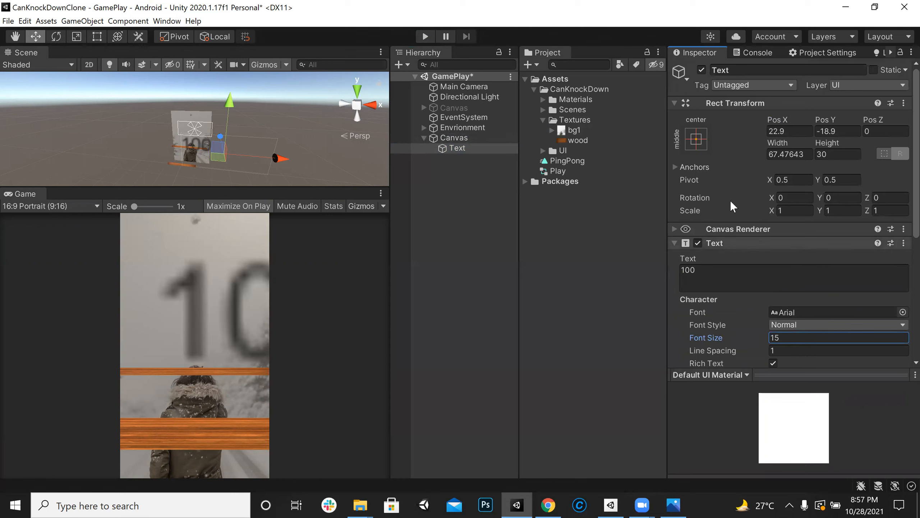
Scale the Text object down uniformly to about 0.455 and move it to about X 8.2
click(84, 36)
drag(225, 158, 223, 174)
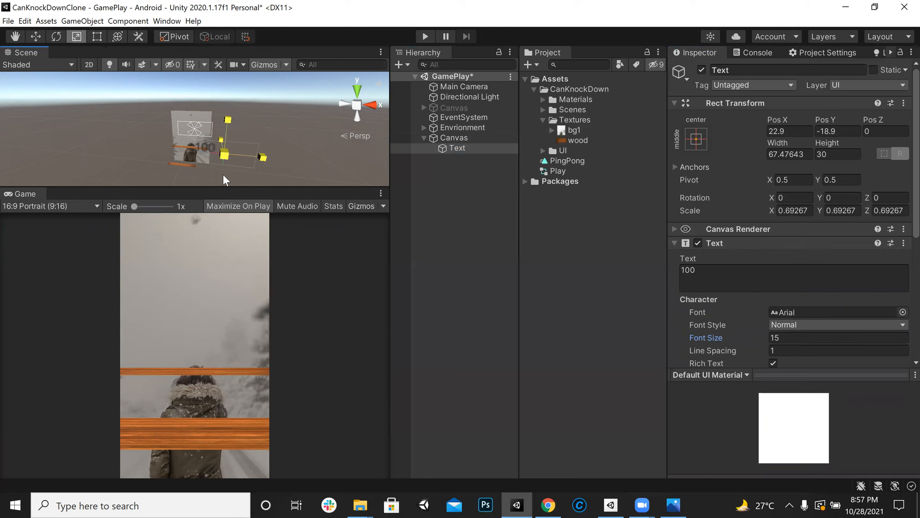
click(35, 36)
drag(277, 159, 200, 171)
click(82, 38)
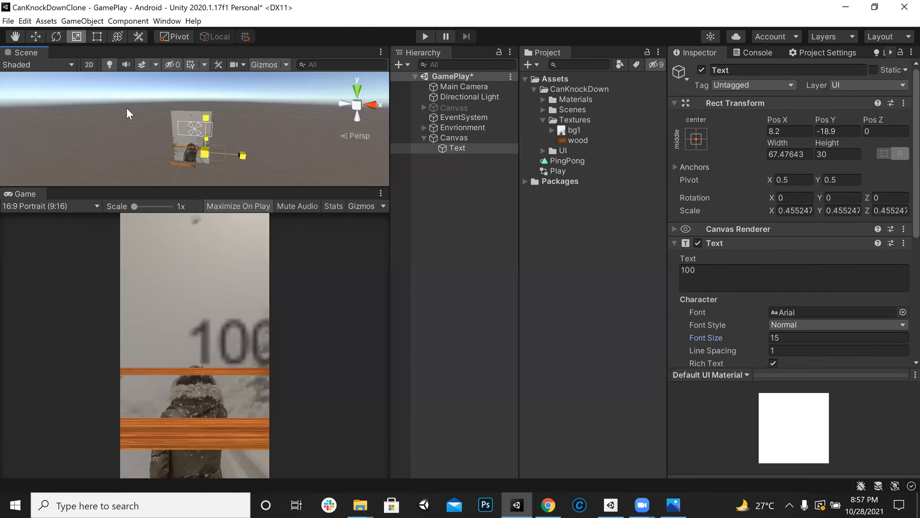
click(38, 39)
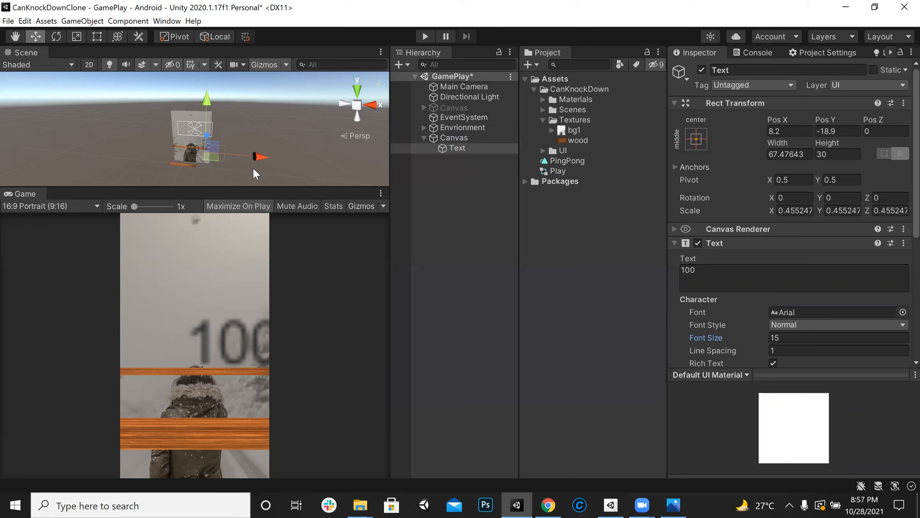
Move the Text object over the background's upper area, to about X 6.8, Y -10.7
drag(257, 158, 250, 166)
drag(203, 106, 203, 98)
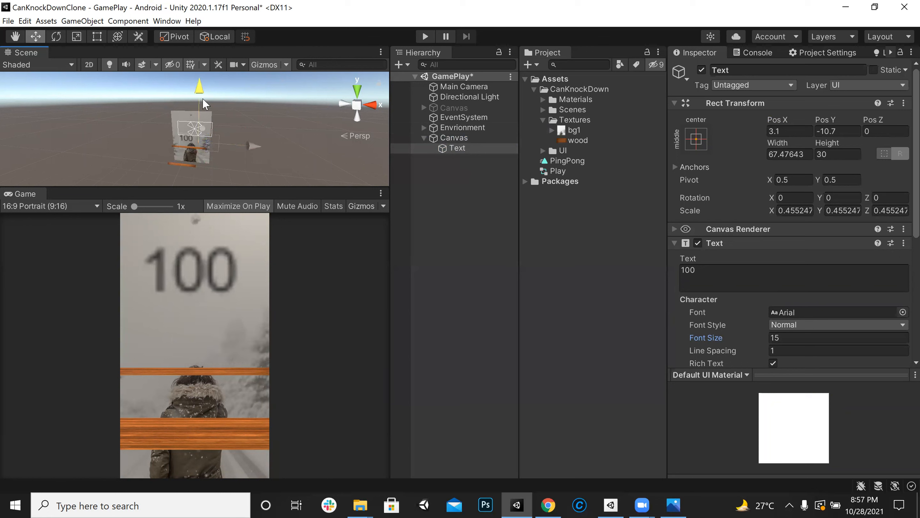
drag(261, 145, 259, 145)
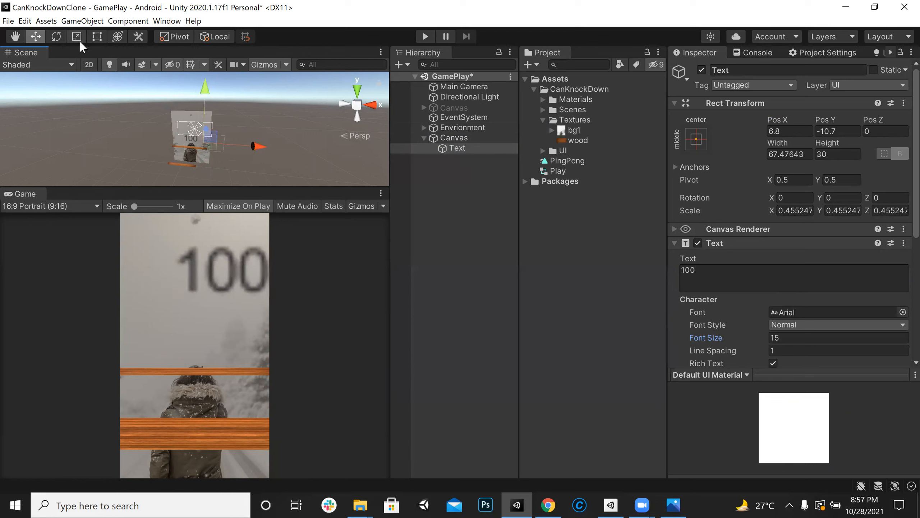
click(543, 120)
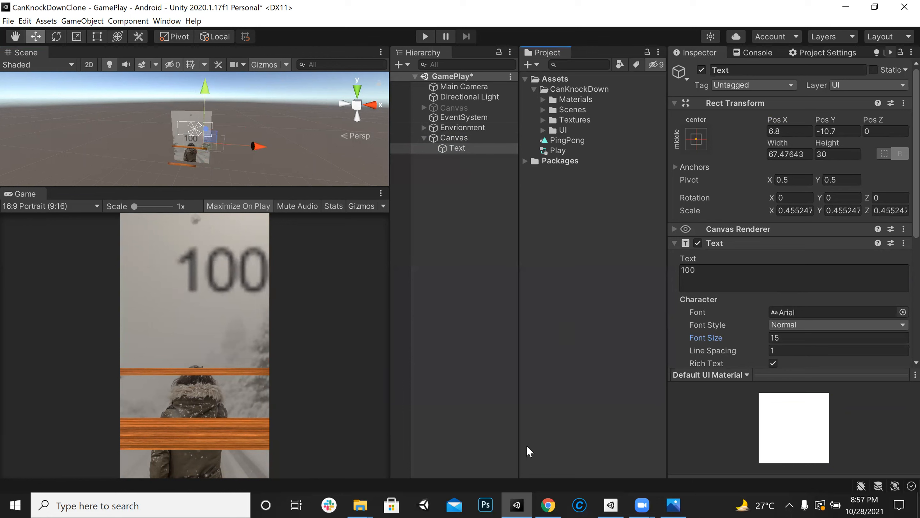
key(alt+Tab)
click(770, 12)
text(font)
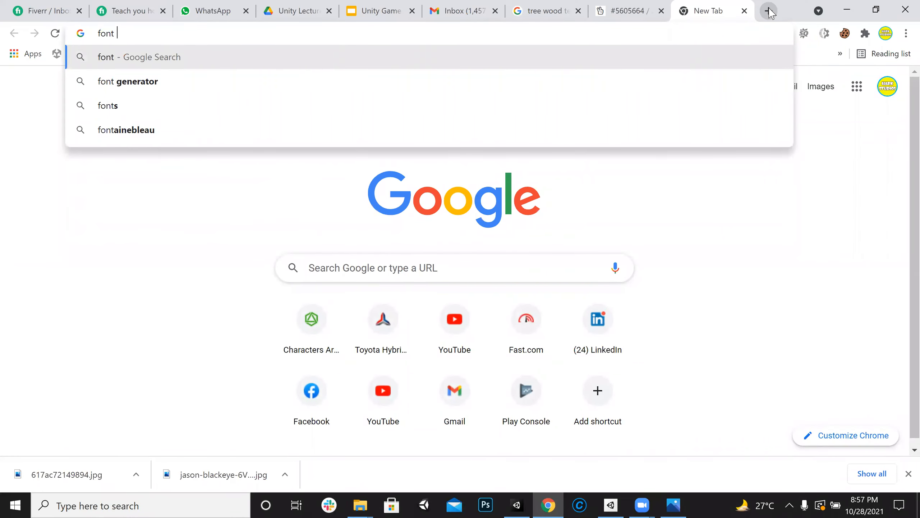
click(848, 5)
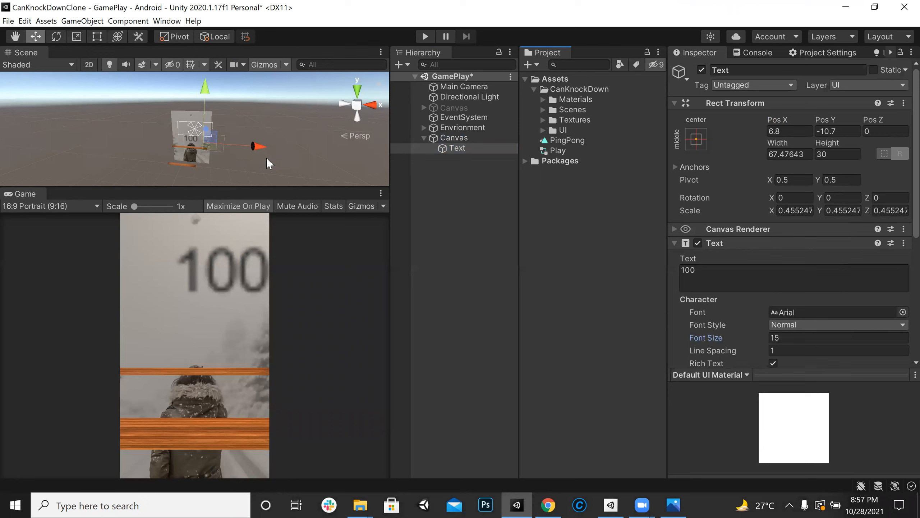
Shift the Text object to about X 5.4 and resize the canvas rectangle to about 50.1 wide and 24.8 high
drag(258, 150, 256, 152)
click(460, 139)
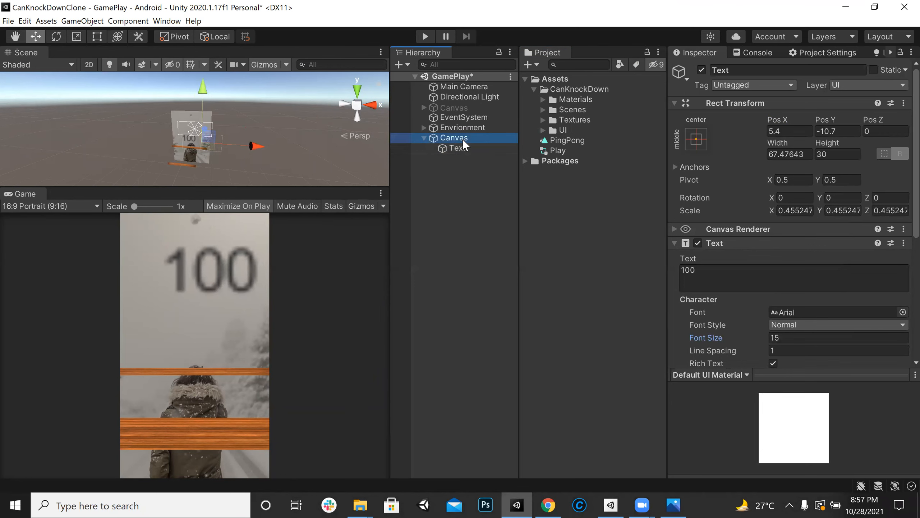
double_click(463, 139)
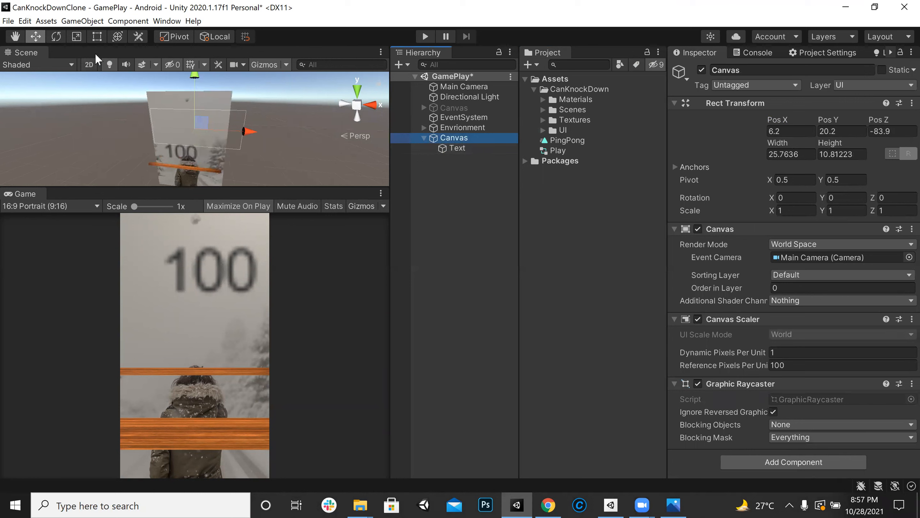
click(97, 37)
drag(197, 110, 201, 137)
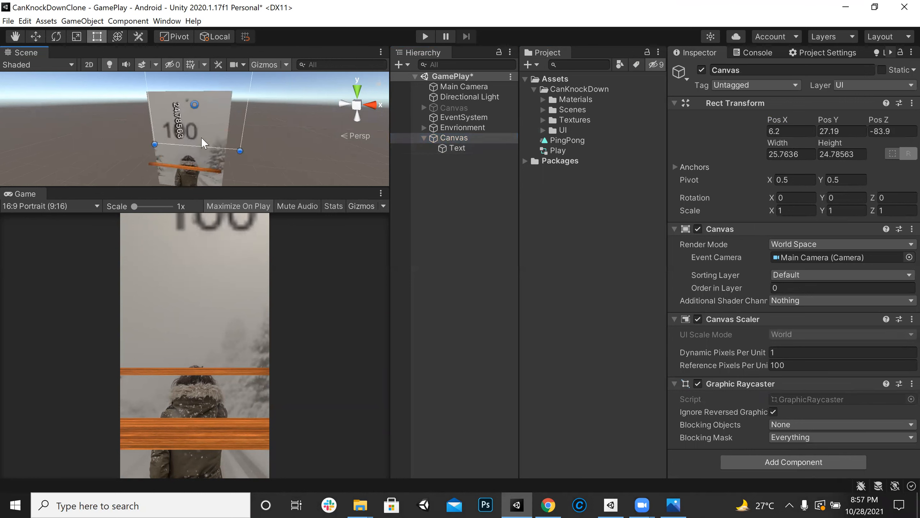
drag(242, 114, 353, 134)
scroll(246, 136, down, 8)
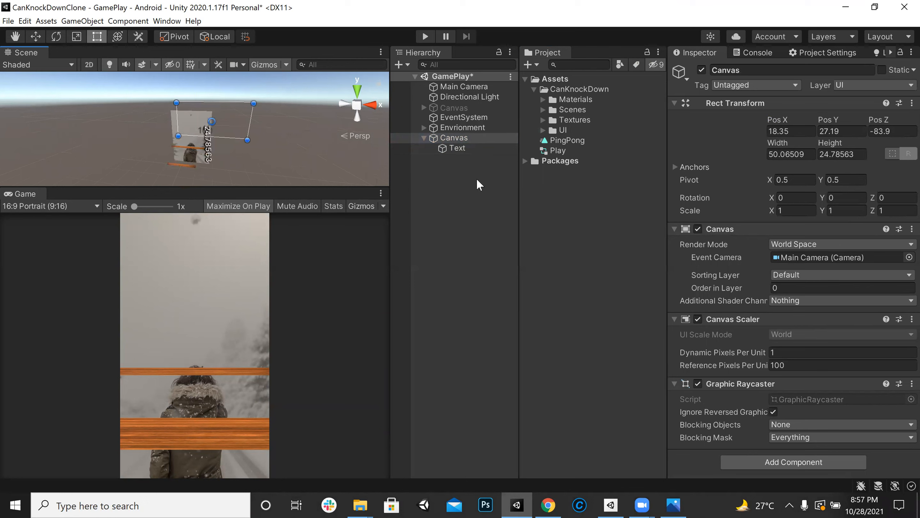
Delete the world-space canvas with its text and create a new UI Text object
key(Delete)
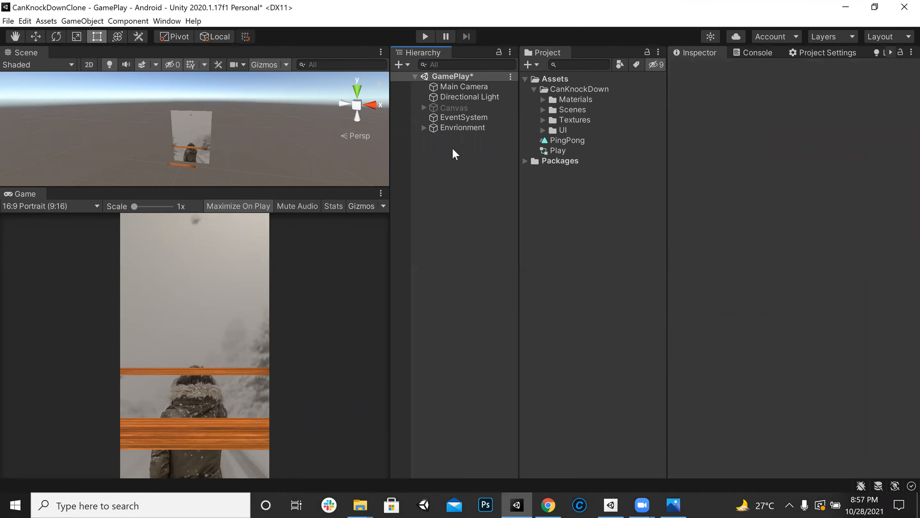
right_click(453, 148)
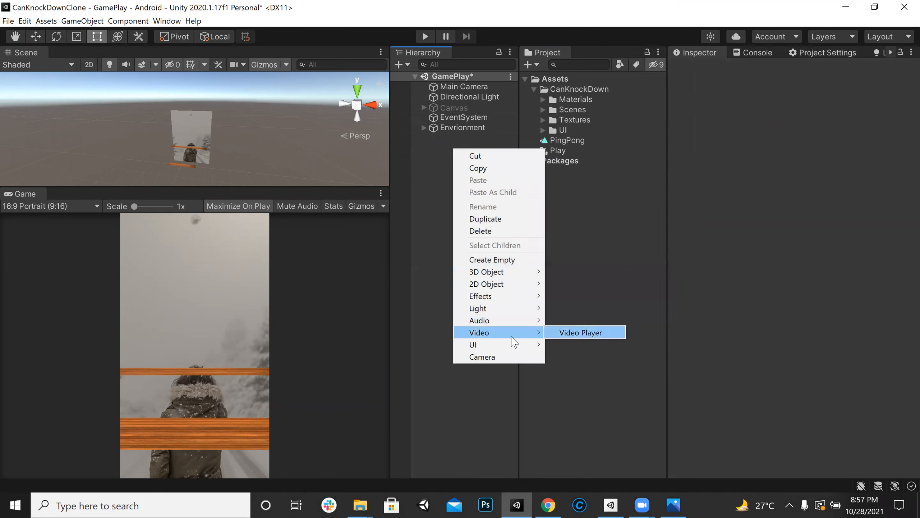
mouse_move(525, 344)
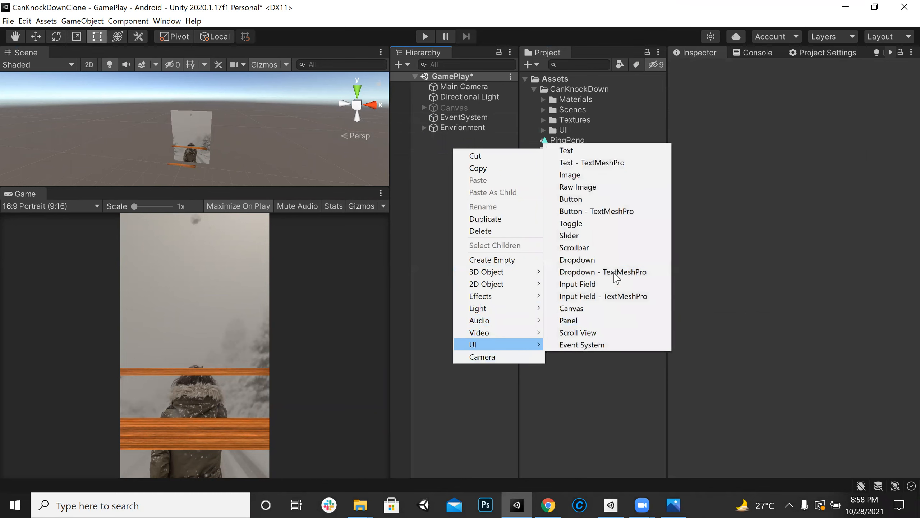
click(595, 152)
click(36, 35)
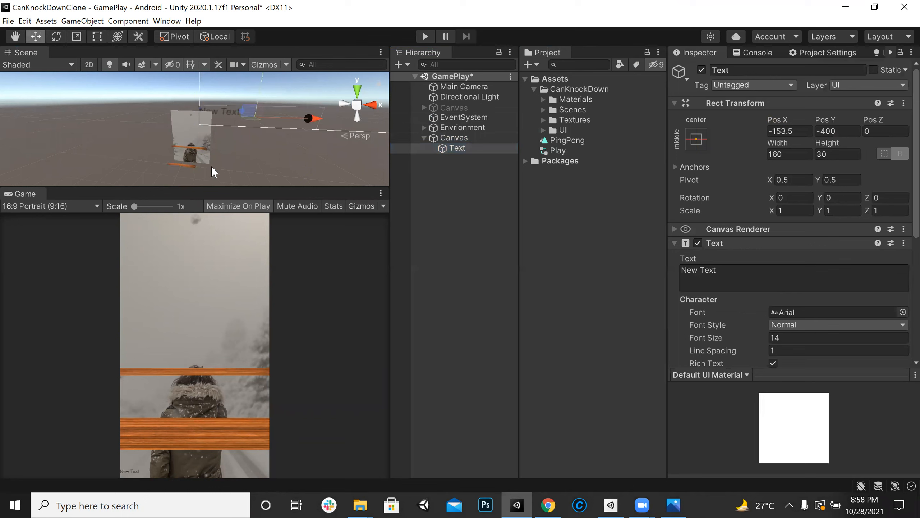
Try to move the new Text object toward the background plane in the scene
right_drag(211, 165, 213, 98)
drag(252, 90, 251, 123)
right_drag(251, 125, 146, 118)
click(473, 140)
click(463, 149)
drag(262, 127, 226, 141)
Set the new canvas's render mode to World Space and assign Main Camera as its event camera
click(449, 139)
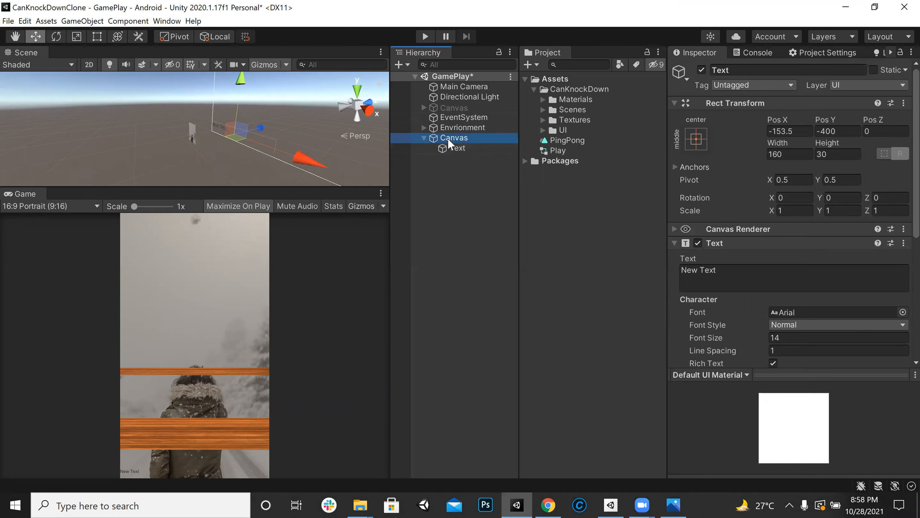
click(832, 258)
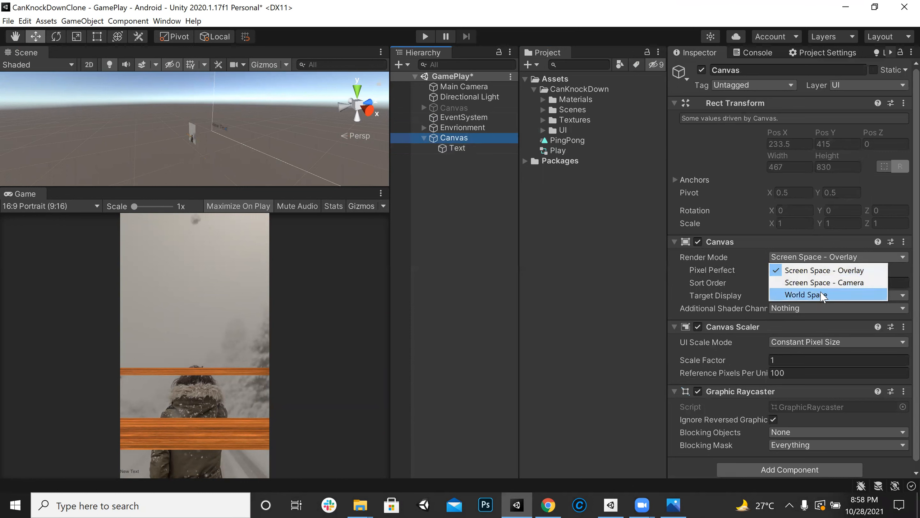
click(811, 296)
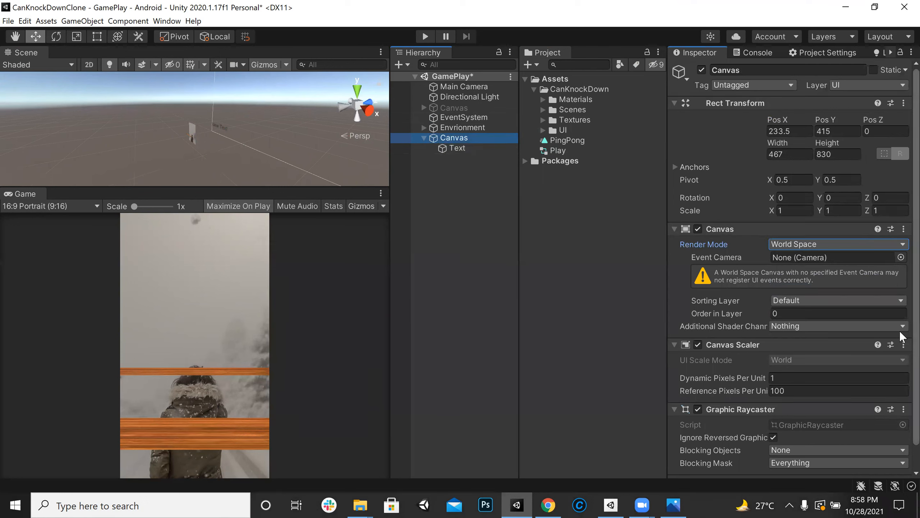
drag(466, 89, 813, 259)
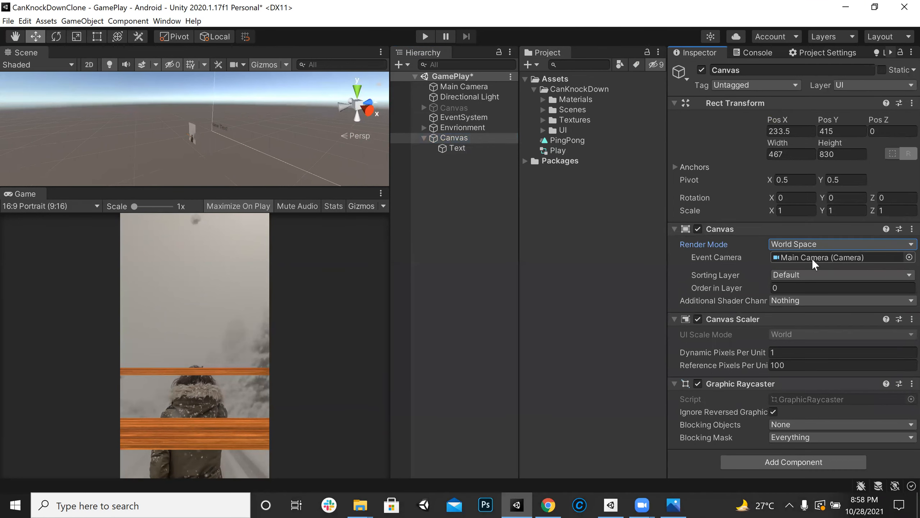
Move the Text object in front of the background plane's upper part
click(463, 149)
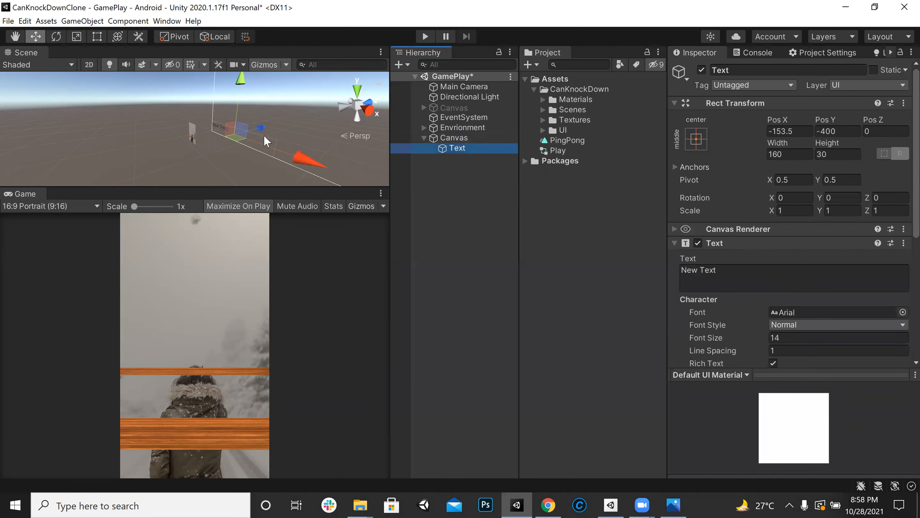
drag(239, 140, 307, 96)
click(468, 138)
right_drag(307, 96, 309, 122)
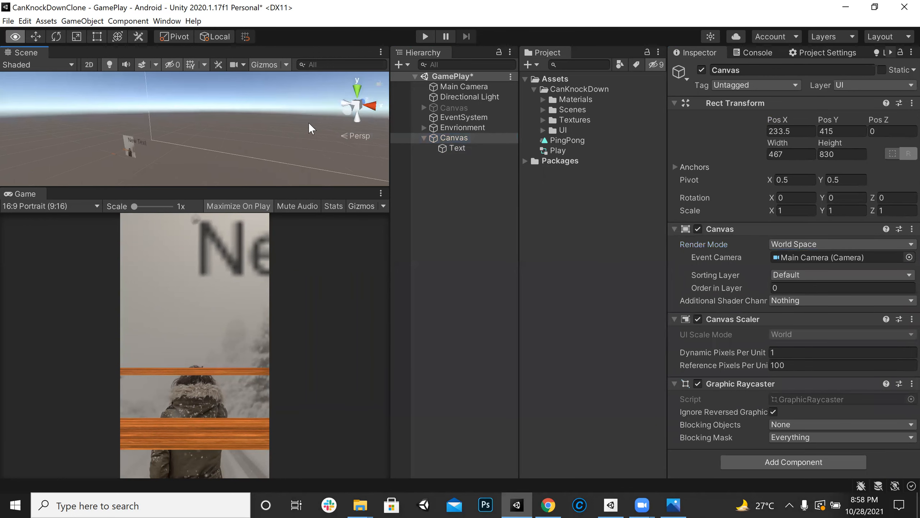
scroll(309, 122, down, 3)
Enlarge the scene view and lower the canvas to about Y 115
drag(304, 189, 333, 398)
scroll(238, 233, down, 5)
right_drag(180, 292, 186, 105)
drag(187, 105, 185, 236)
right_drag(174, 243, 169, 291)
Raise the Text object within the canvas, back toward the background plane
click(455, 148)
drag(154, 316, 154, 194)
right_drag(175, 220, 254, 232)
Move the canvas sideways to about X 89 and shrink the scene view back to its smaller size
click(491, 138)
right_drag(248, 144, 257, 216)
key(s)
drag(242, 229, 199, 228)
drag(267, 395, 290, 183)
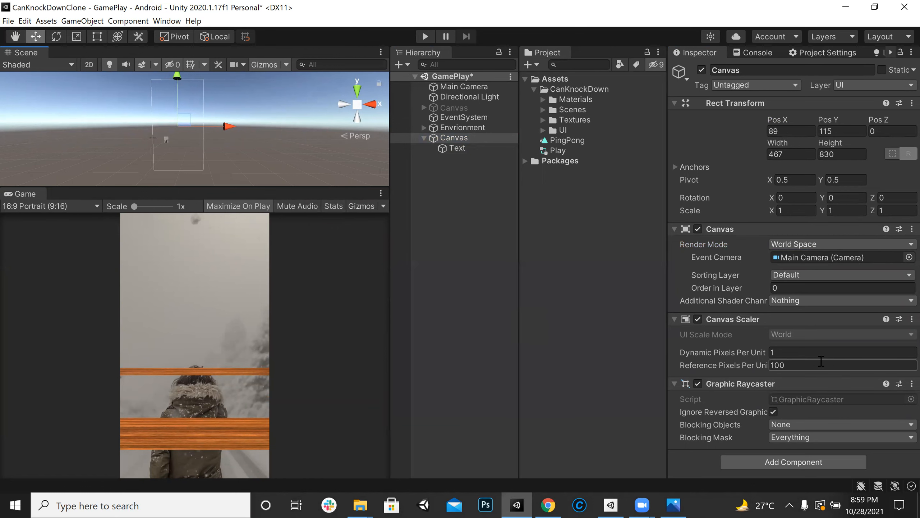
Widen the component properties area and move the Text object sideways to about X -38, in front of the background plane
drag(665, 320, 593, 311)
click(768, 367)
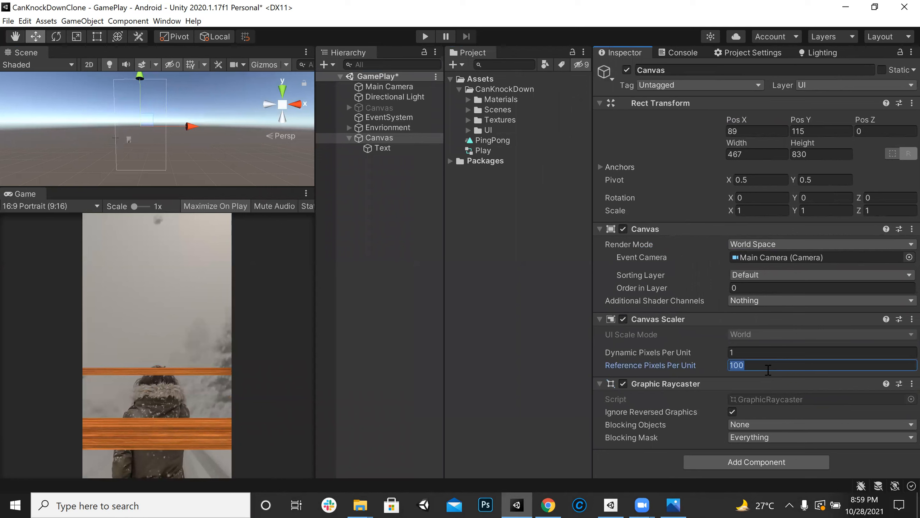
click(383, 149)
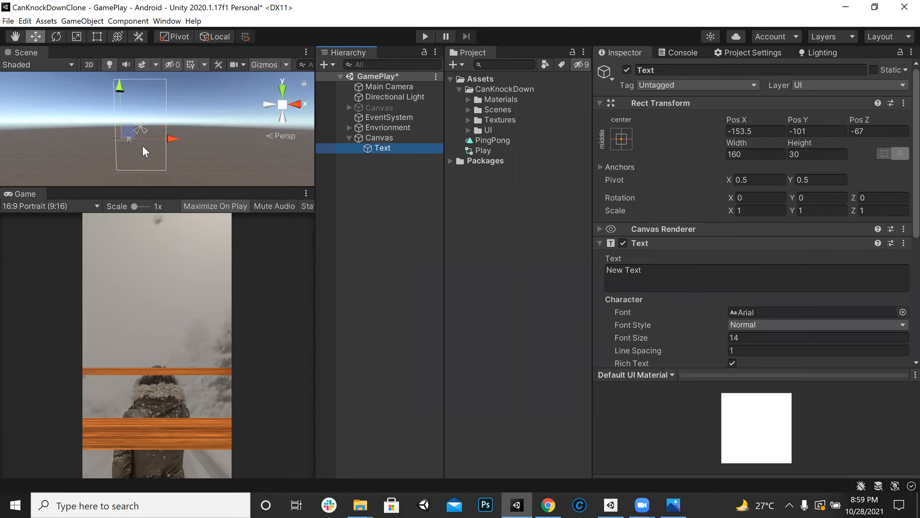
drag(171, 141, 185, 141)
Set the Text object's font size to 20
scroll(775, 285, down, 3)
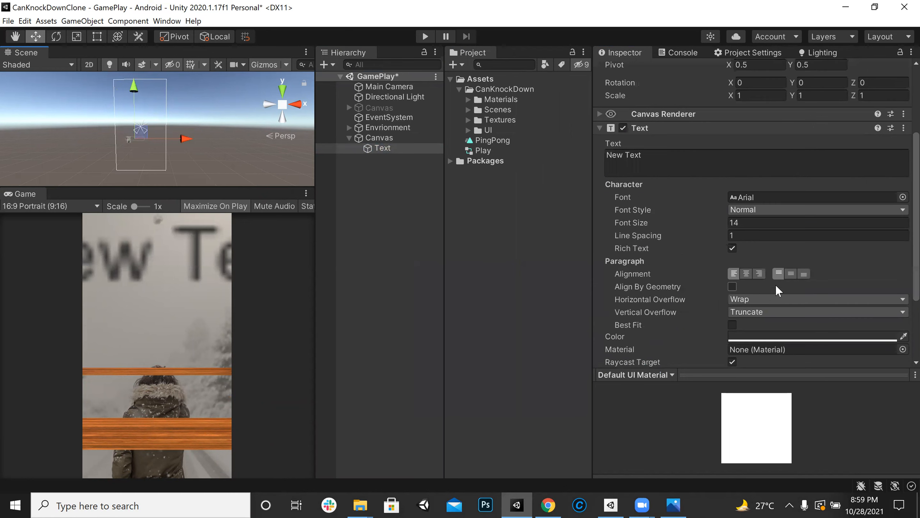
click(769, 224)
text(5)
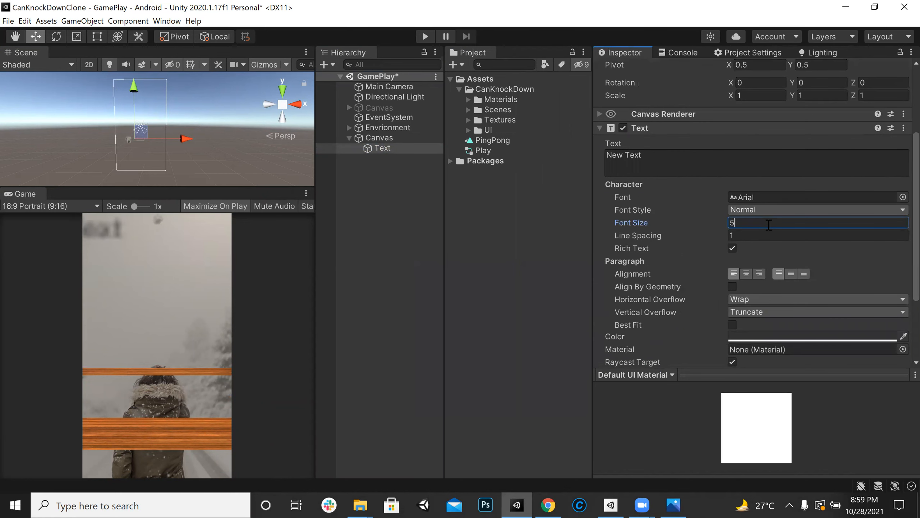
key(BackSpace)
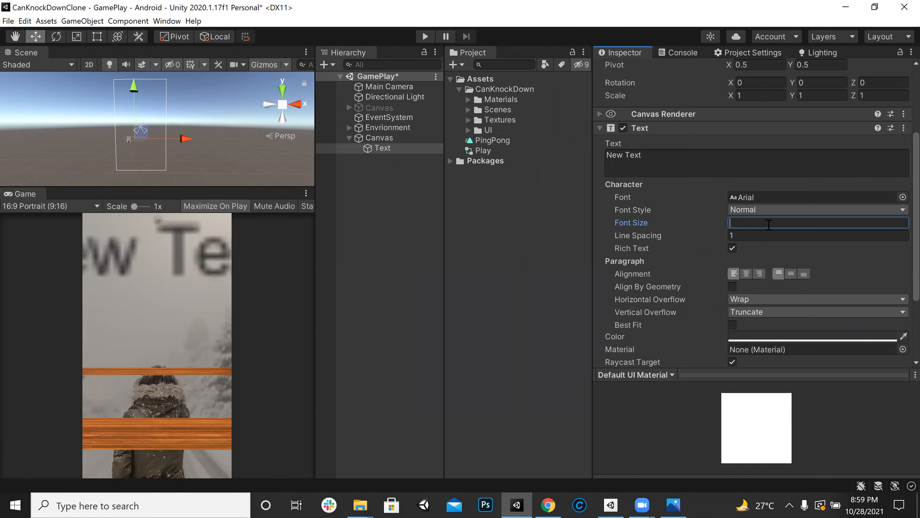
text(20)
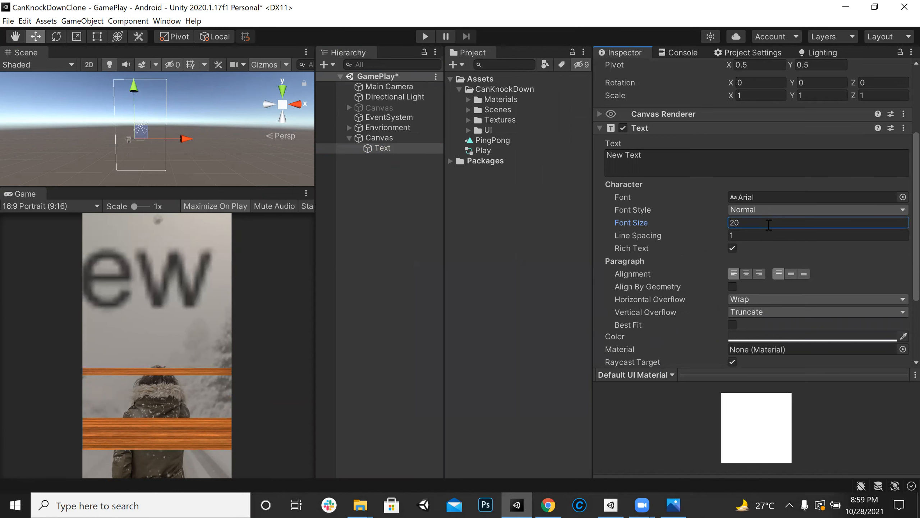
Scale the Text object down uniformly to about 0.58 and move it sideways to about X -67
click(406, 139)
click(408, 148)
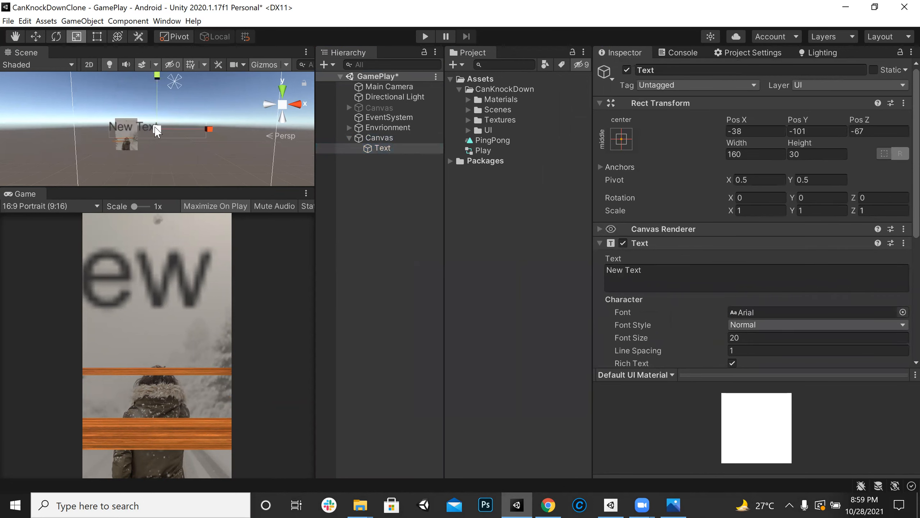
drag(158, 129, 142, 147)
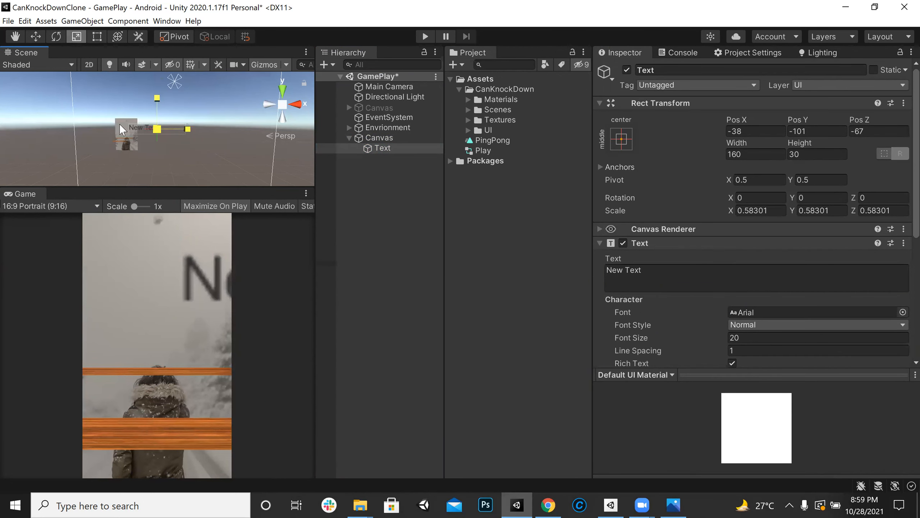
click(35, 36)
drag(209, 129, 191, 133)
Change the text content to 100 and shift the Text object sideways to about X -52
click(741, 289)
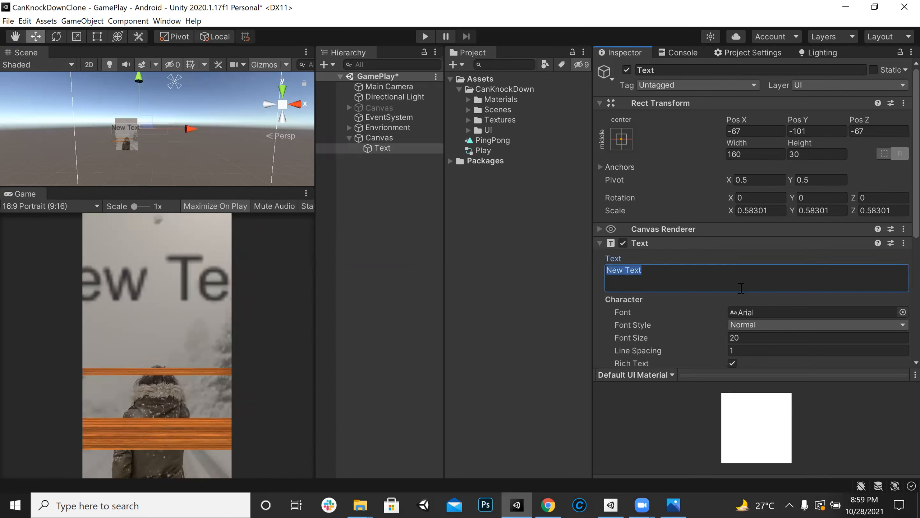
text(100)
drag(200, 127, 201, 136)
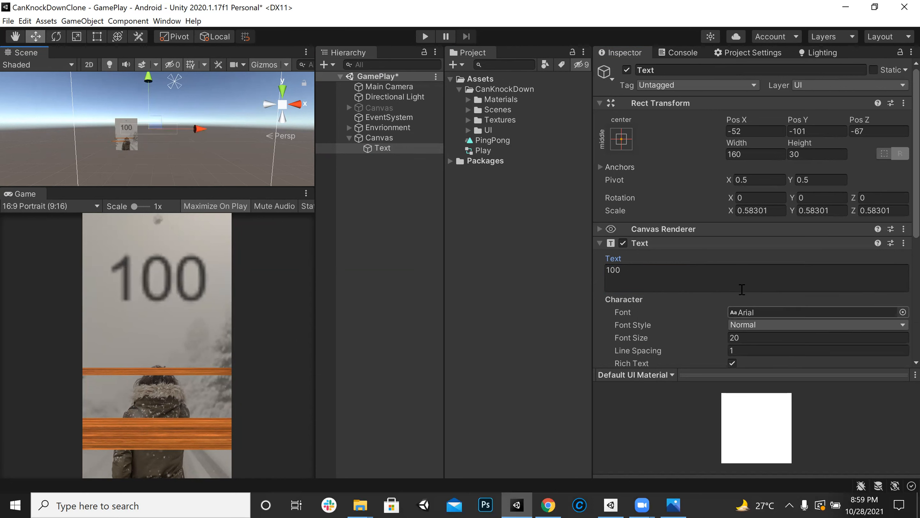
Try a Reference Pixels Per Unit value of 1 in the canvas's Canvas Scaler
scroll(742, 289, down, 5)
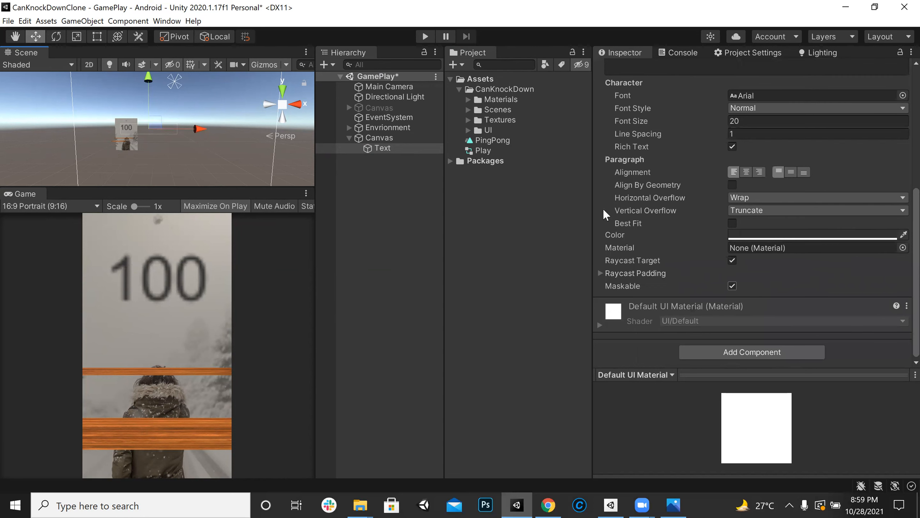
click(416, 138)
click(762, 365)
text(10)
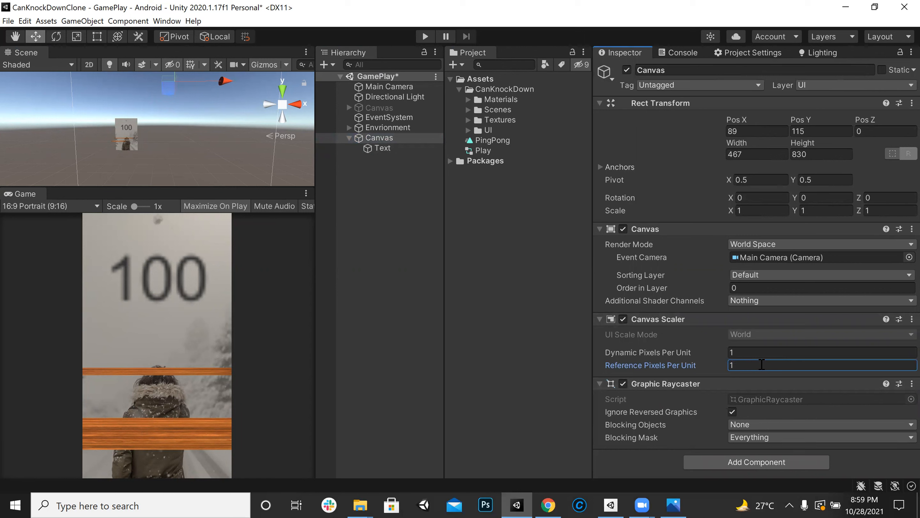
Try Dynamic Pixels Per Unit values of 100, 50, 20 and 10 in the Canvas Scaler and compare the text sharpness
click(759, 349)
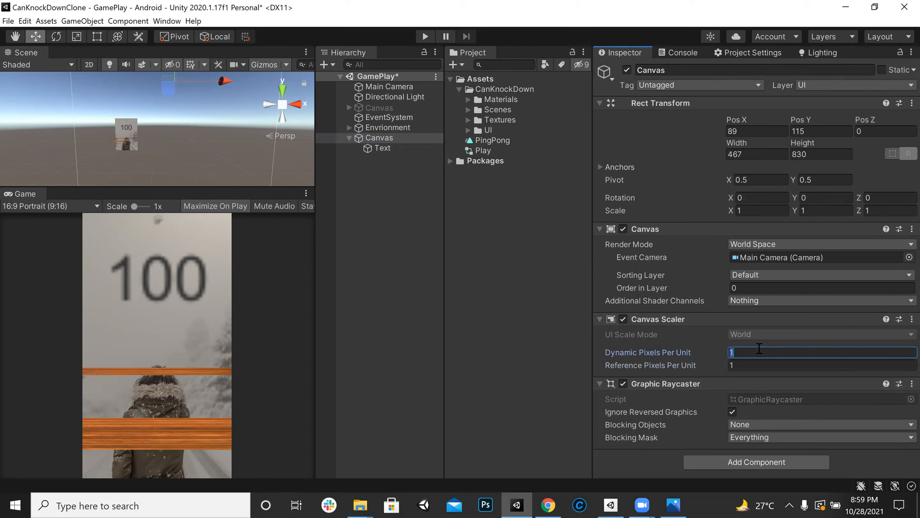
text(100)
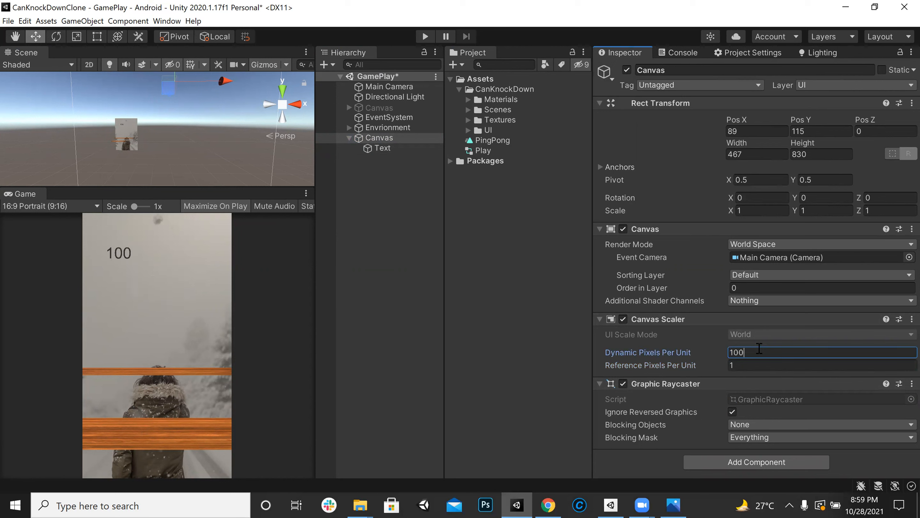
key(BackSpace)
key(BackSpace)
key(BackSpace)
text(50)
key(BackSpace)
key(BackSpace)
text(20)
key(BackSpace)
key(BackSpace)
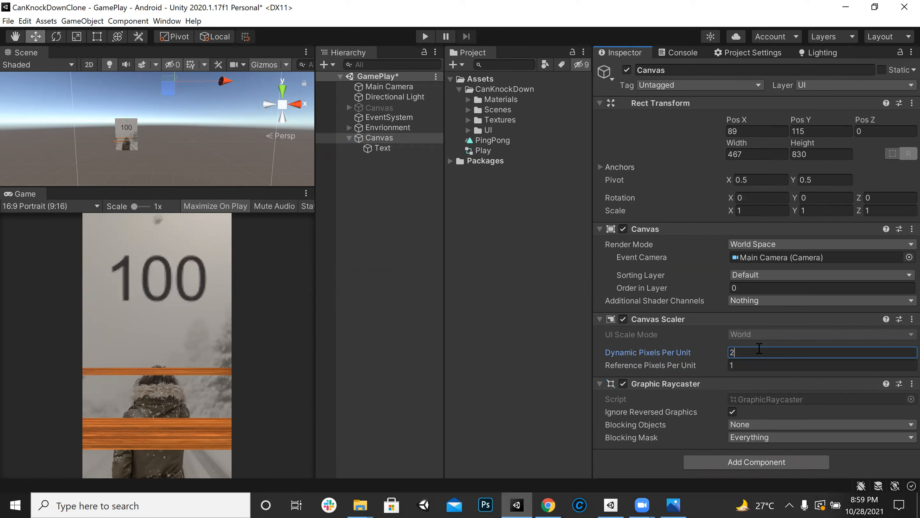
text(10)
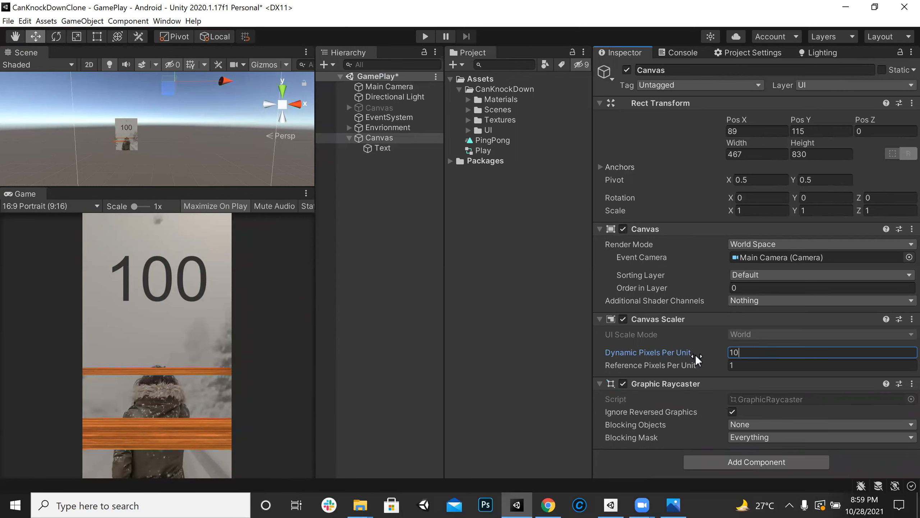
click(774, 365)
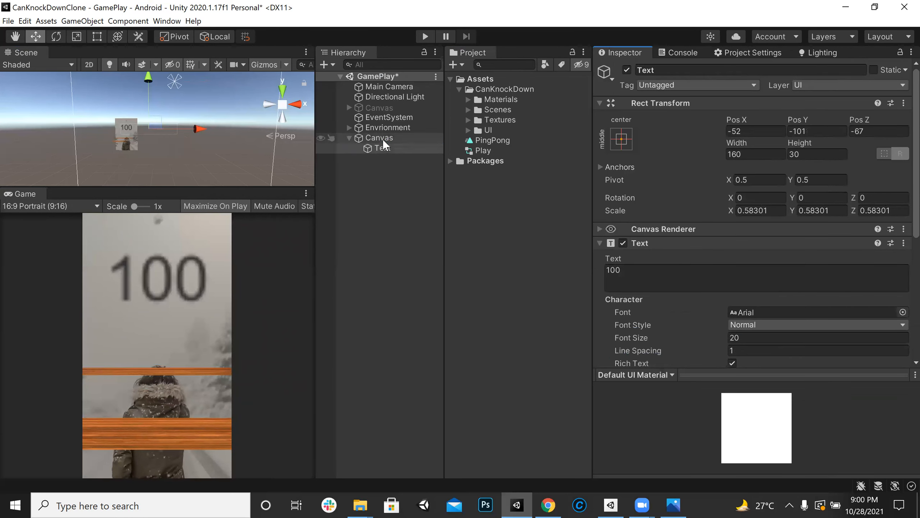
Set the canvas's Dynamic Pixels Per Unit to 10, keeping Reference Pixels Per Unit at 100
click(383, 139)
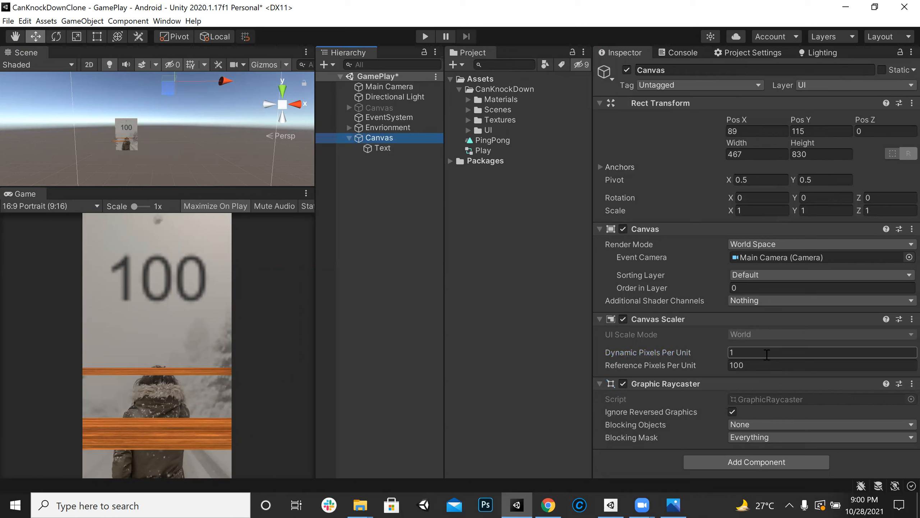
click(750, 354)
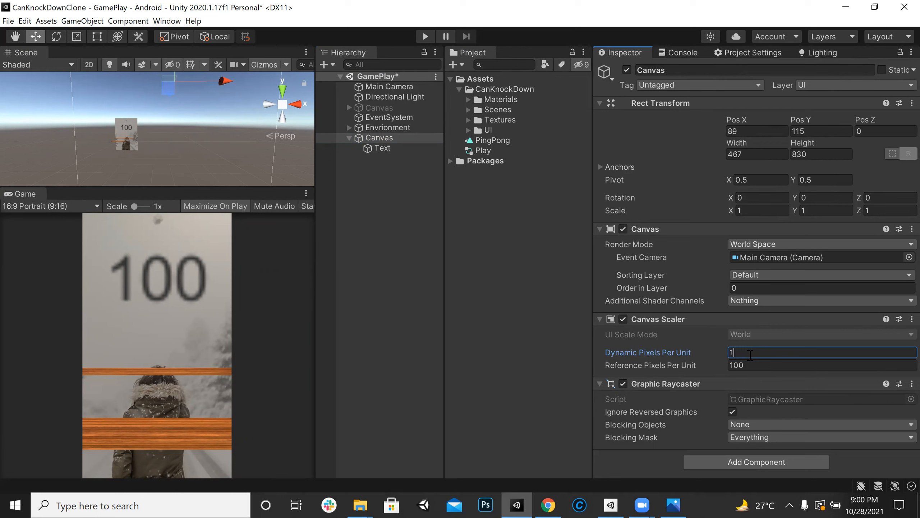
text(0)
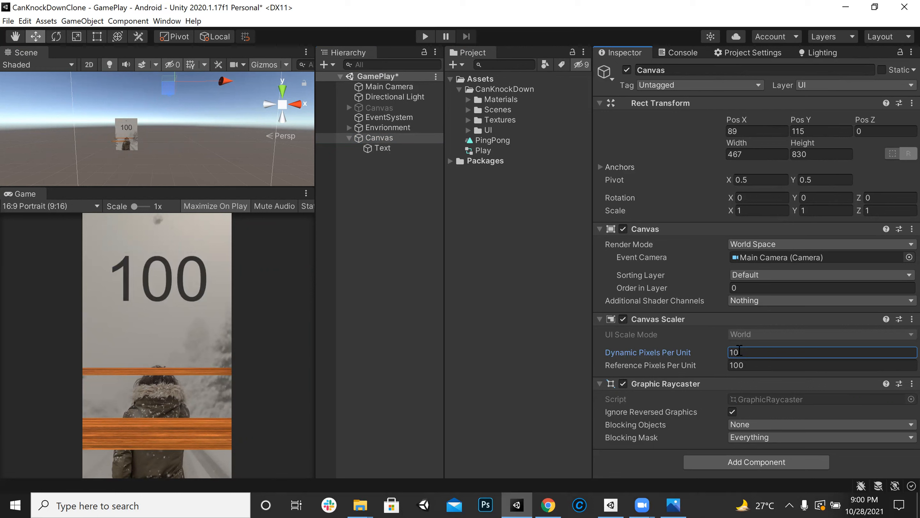
Try to shrink the canvas rectangle to about 98 by 257 around the gameplay objects with the Rect tool
click(381, 147)
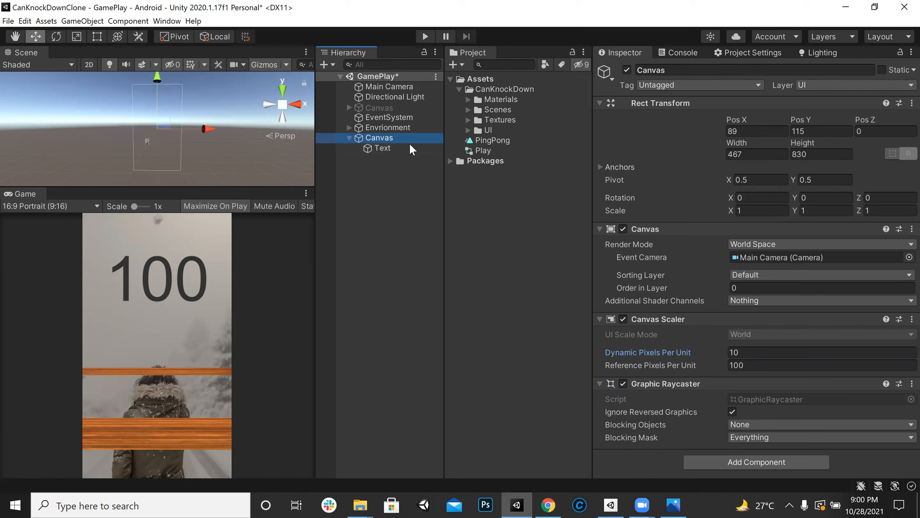
click(360, 138)
click(96, 36)
drag(170, 85, 170, 127)
drag(164, 167, 146, 145)
scroll(119, 159, up, 2)
scroll(136, 158, up, 2)
middle_drag(145, 153, 155, 128)
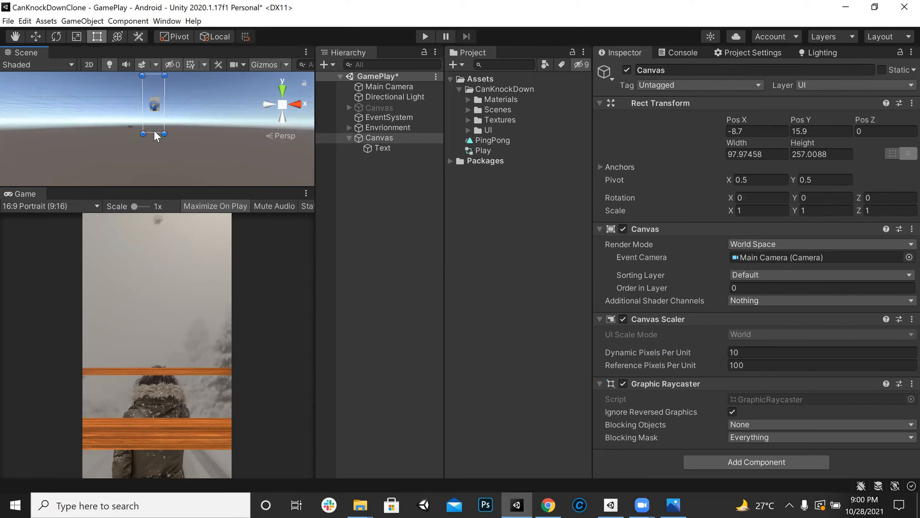
Try resetting the Text object's X and Y positions to 0 within the canvas
click(388, 152)
double_click(389, 152)
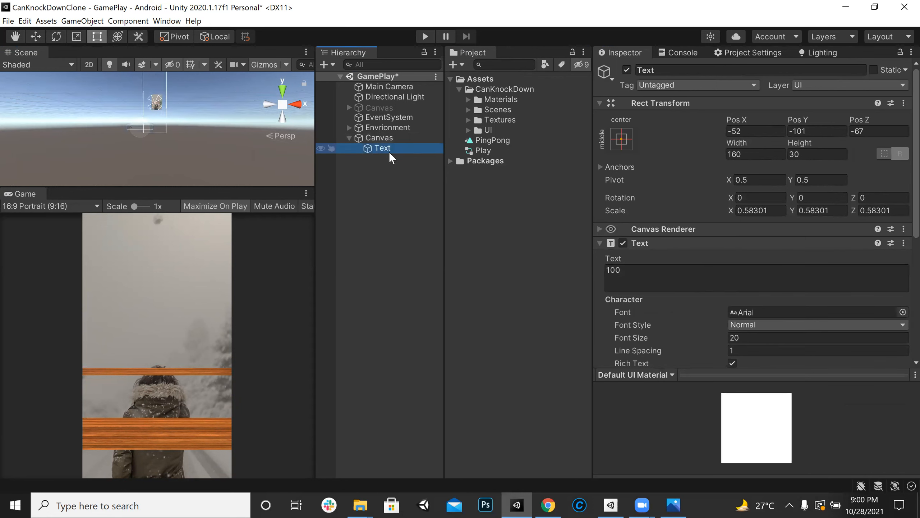
click(753, 133)
text(0)
key(Tab)
text(0)
key(Tab)
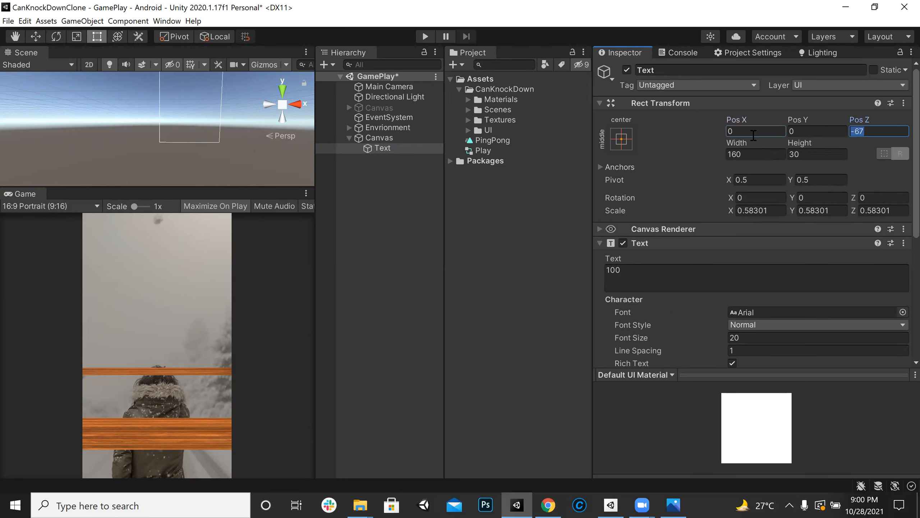
Undo the Text position reset and the canvas resizing
click(202, 133)
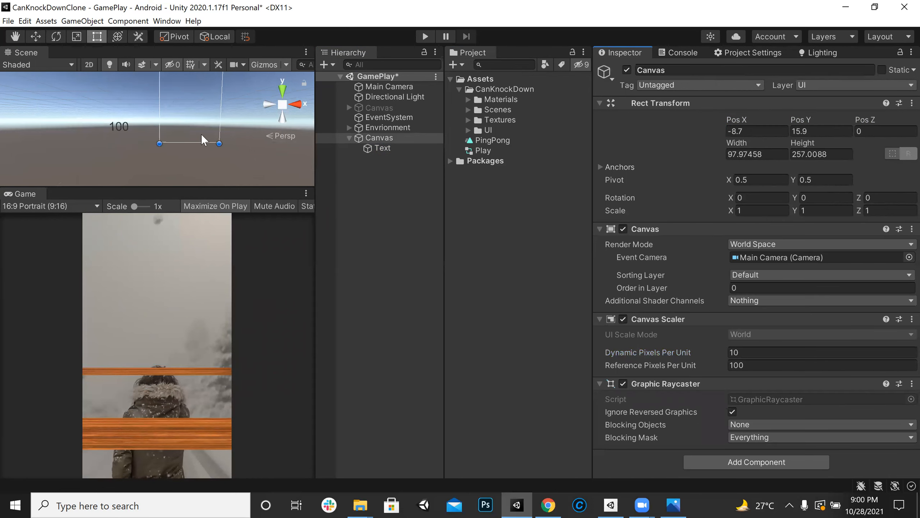
key(ctrl+z)
key(ctrl+z)
key(ctrl+z)
Set the Text object's font size to 8 and align the text left horizontally and middle vertically
click(399, 150)
scroll(793, 323, down, 3)
drag(724, 221, 710, 220)
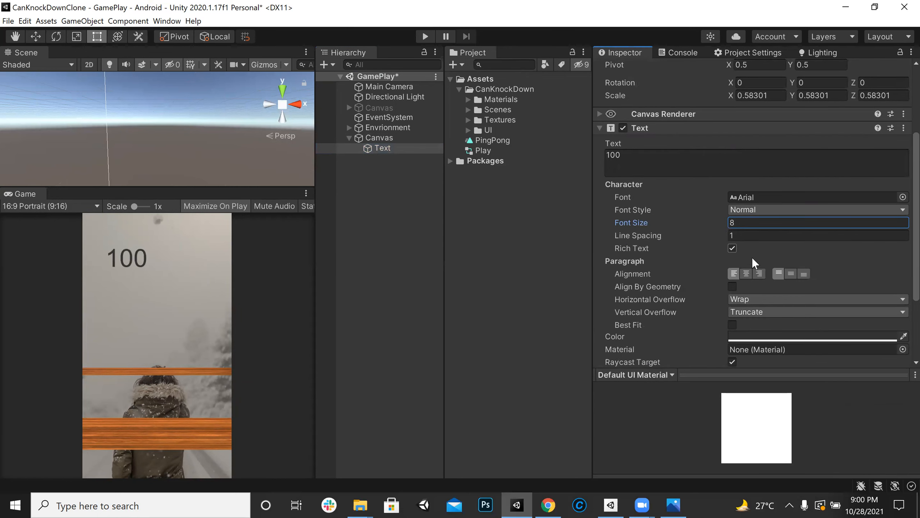
click(747, 273)
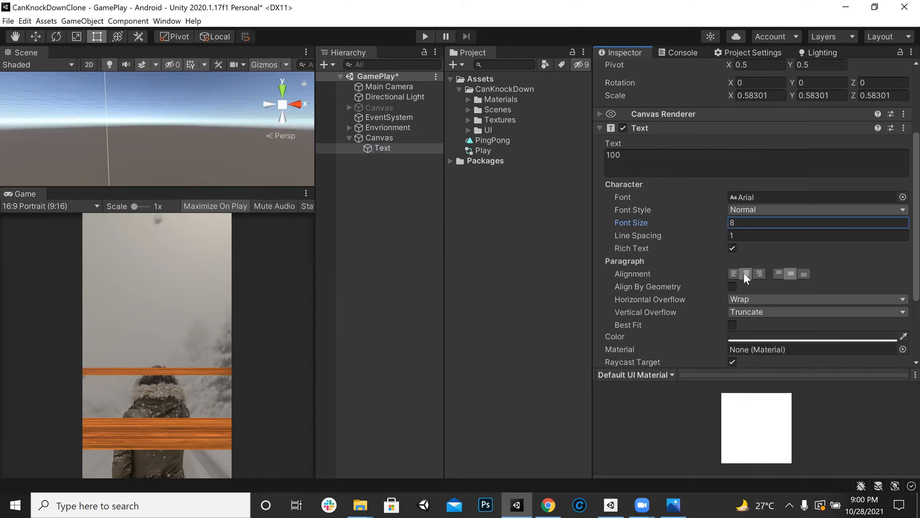
click(732, 274)
Focus on the Text object and move it sideways to about X -39.8, over the background plane's right half
double_click(399, 148)
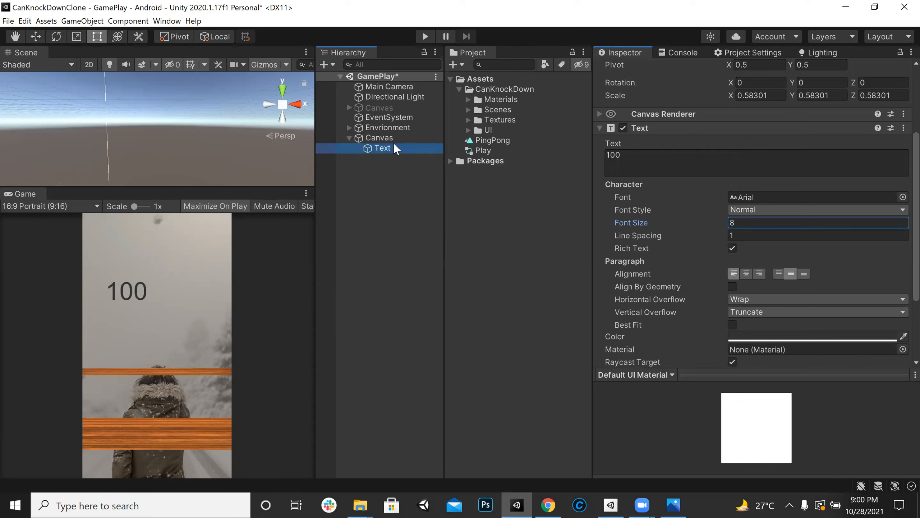
click(36, 36)
drag(195, 127, 219, 125)
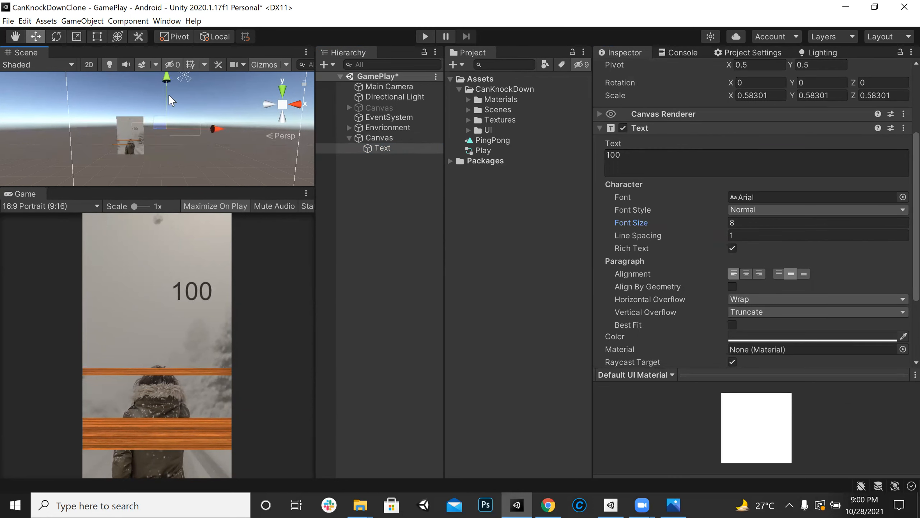
Enlarge the scene view and shrink the Text object's rectangle to about 22 by 25 with the Rect tool
drag(278, 188, 277, 353)
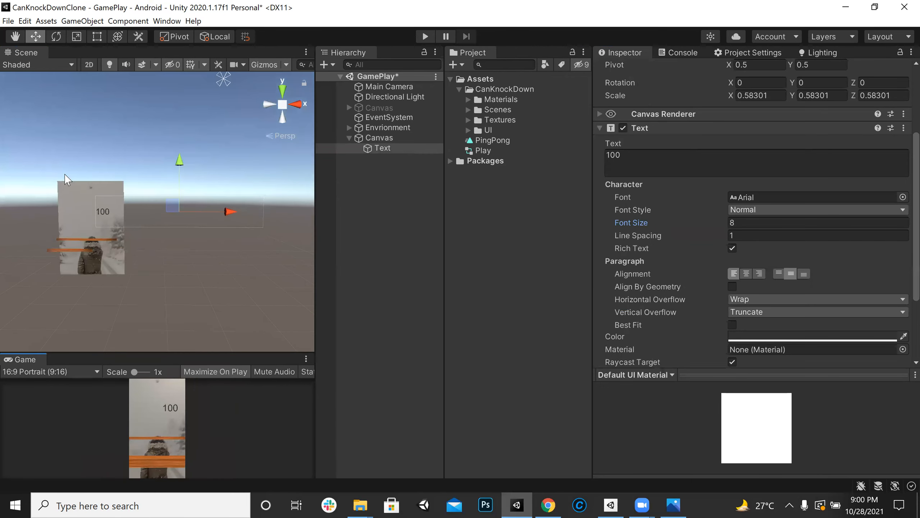
click(393, 136)
click(388, 146)
click(97, 36)
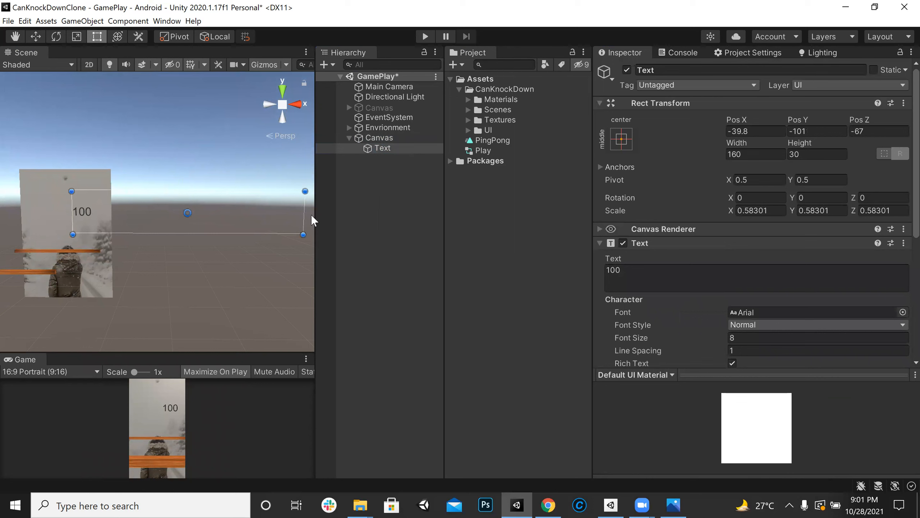
drag(304, 214, 97, 203)
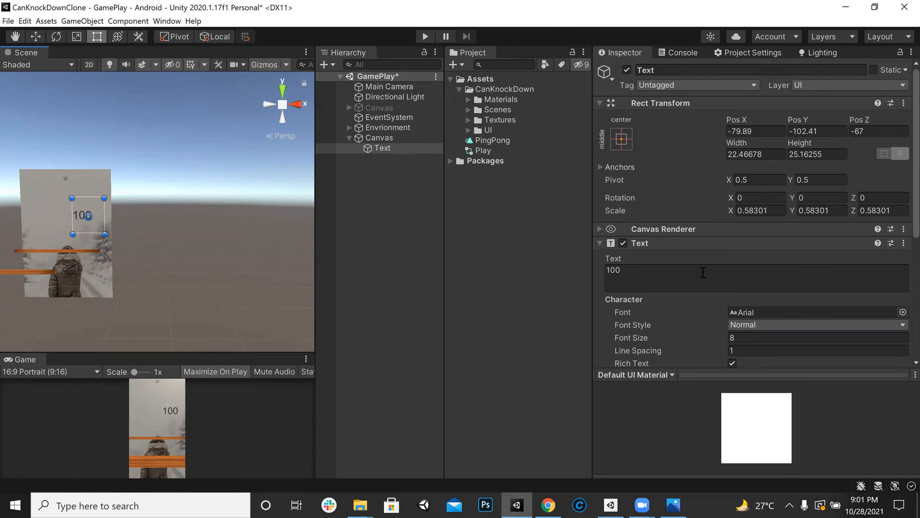
Shrink the scene view to a medium size and turn off Raycast Target for the Text object
scroll(772, 287, down, 5)
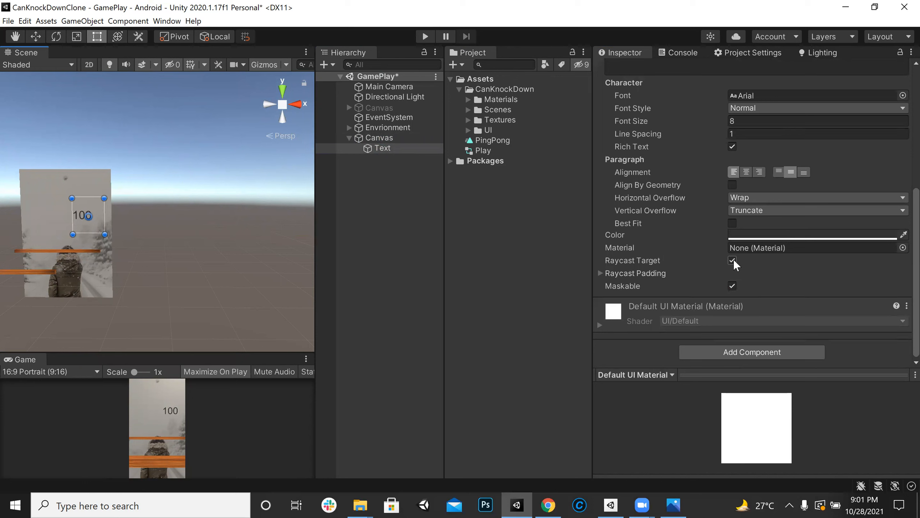
double_click(387, 145)
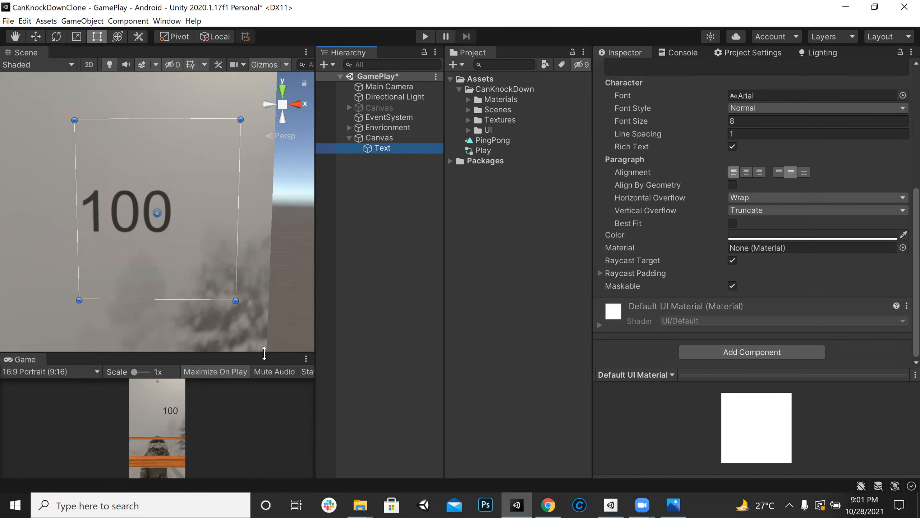
drag(264, 353, 265, 235)
click(732, 260)
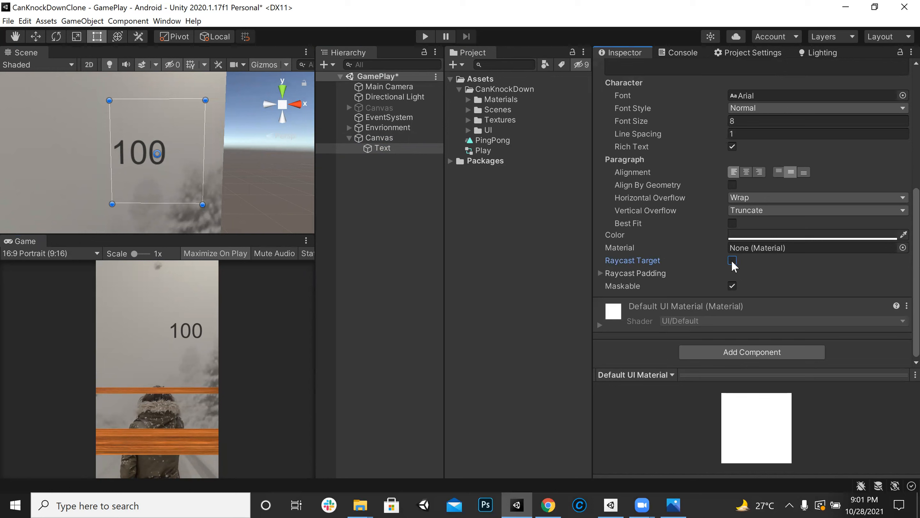
Save the GamePlay scene, clear the selection and enlarge the game view by shrinking the scene view
key(ctrl+s)
click(391, 279)
drag(287, 180, 286, 186)
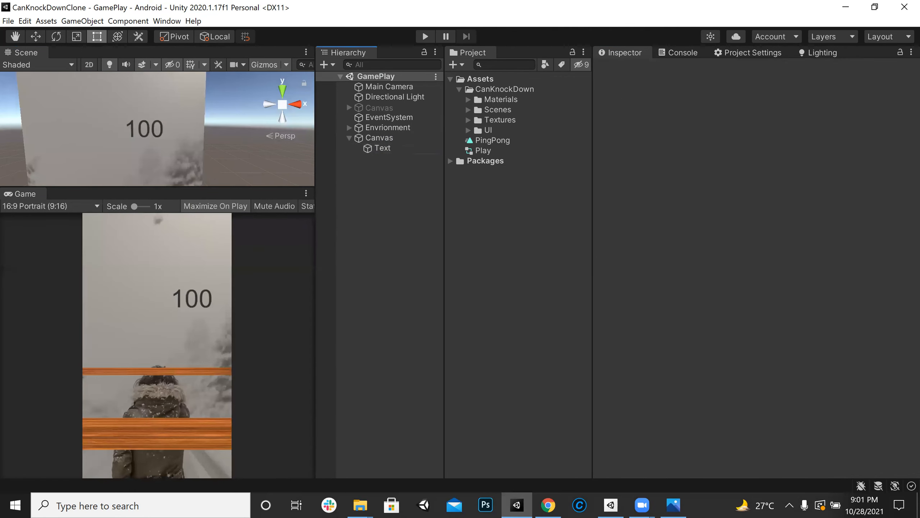
Switch to Chrome and search Google Images for "paper png"
click(548, 504)
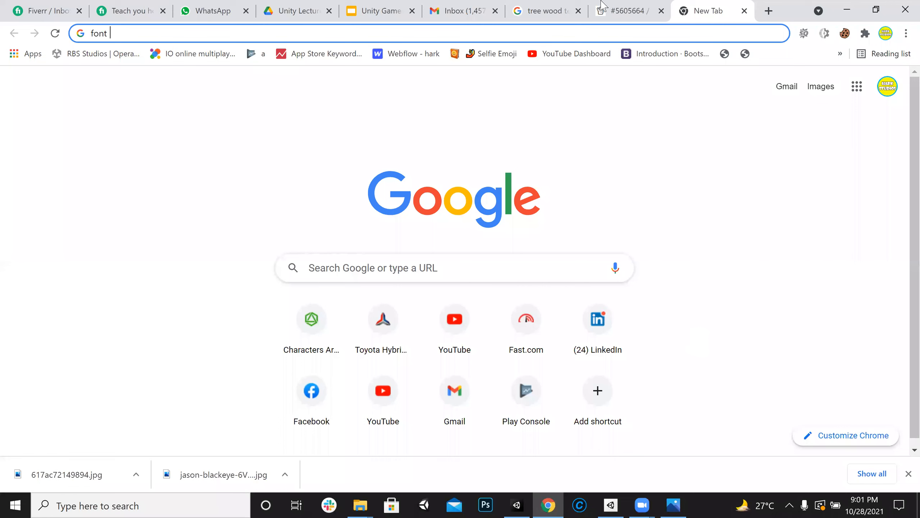
key(BackSpace)
key(BackSpace)
key(BackSpace)
key(BackSpace)
key(BackSpace)
text(paper)
text( png)
key(Return)
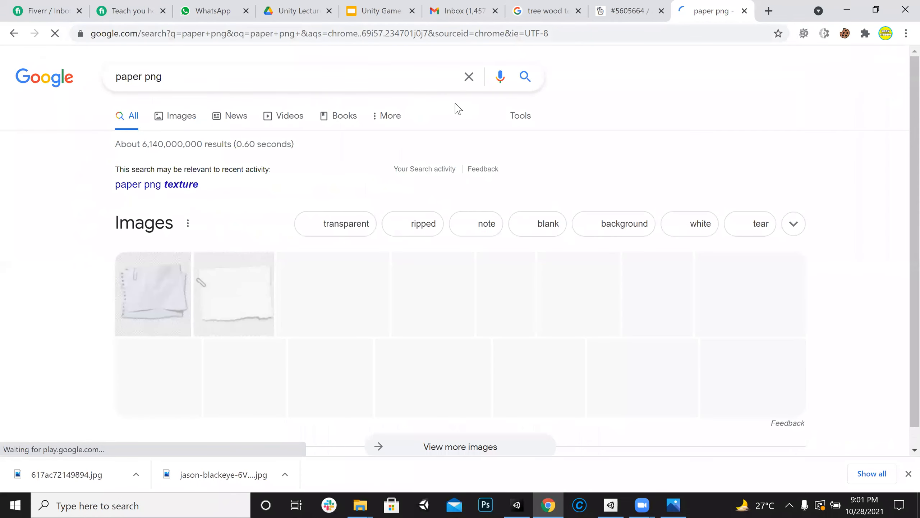
click(182, 116)
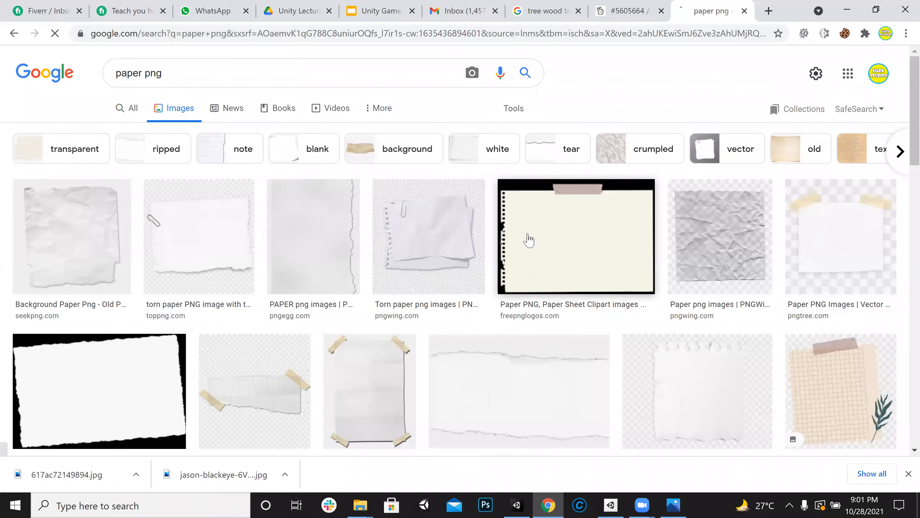
Browse the paper images, preview the old brown parchment from PNGWing and visit its source page
scroll(528, 240, down, 7)
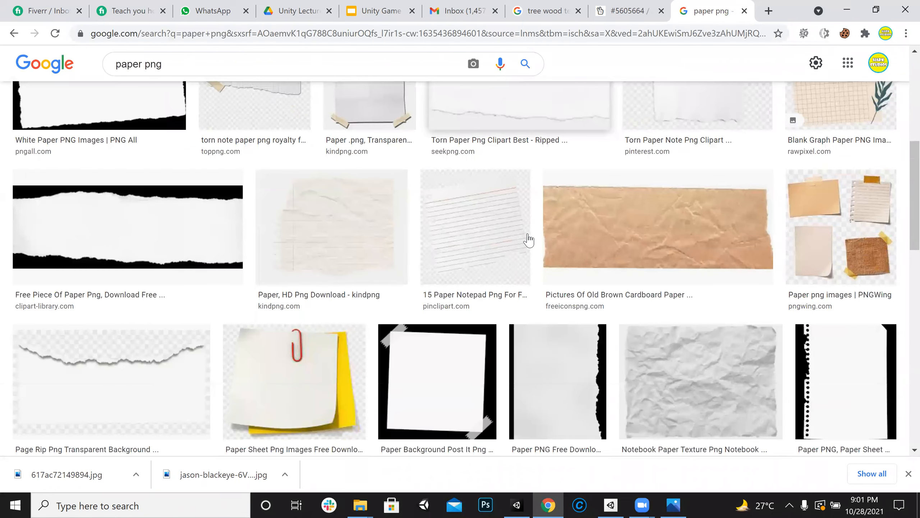
scroll(529, 240, up, 7)
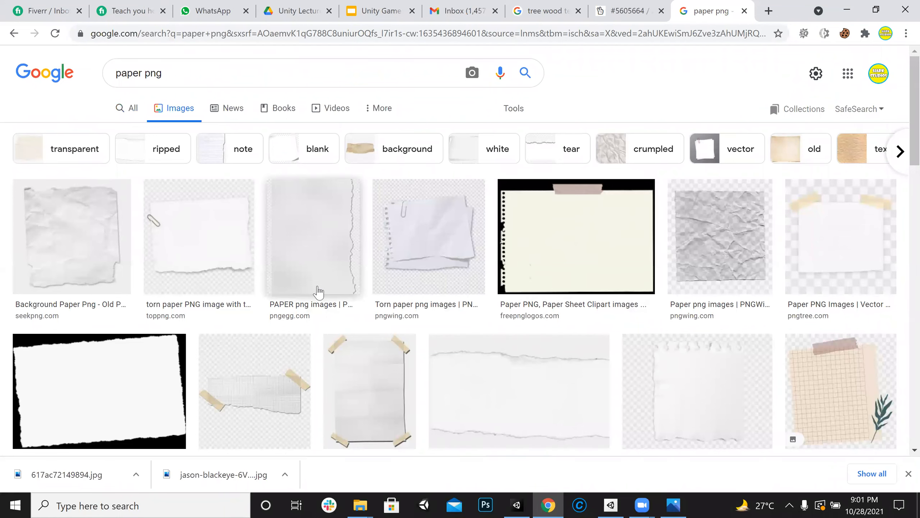
scroll(318, 292, down, 10)
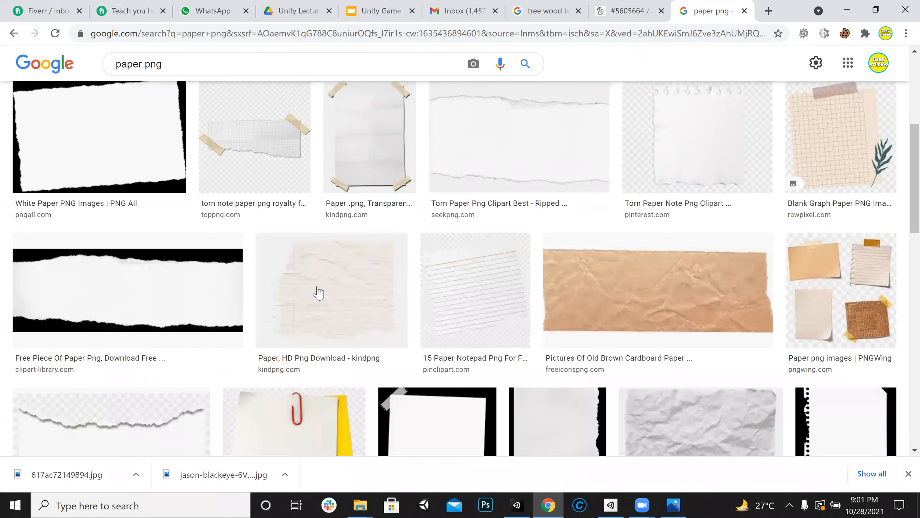
scroll(326, 283, up, 10)
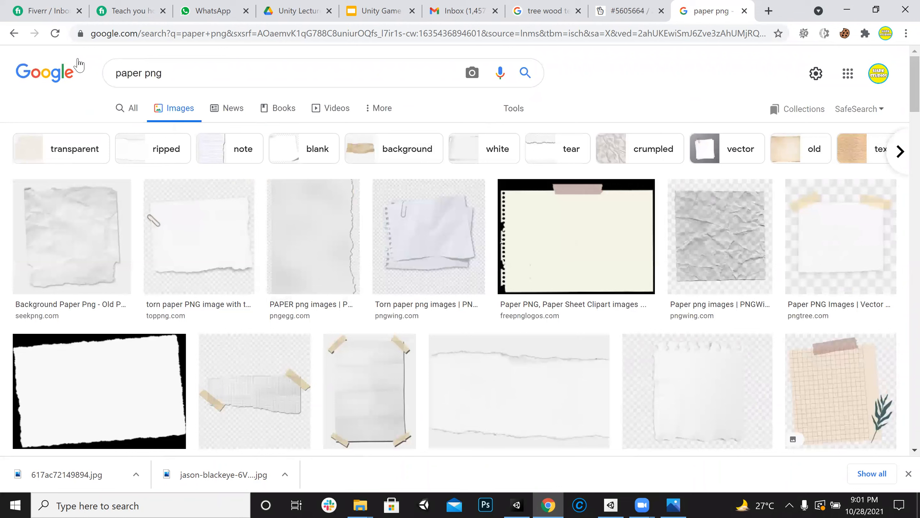
click(14, 36)
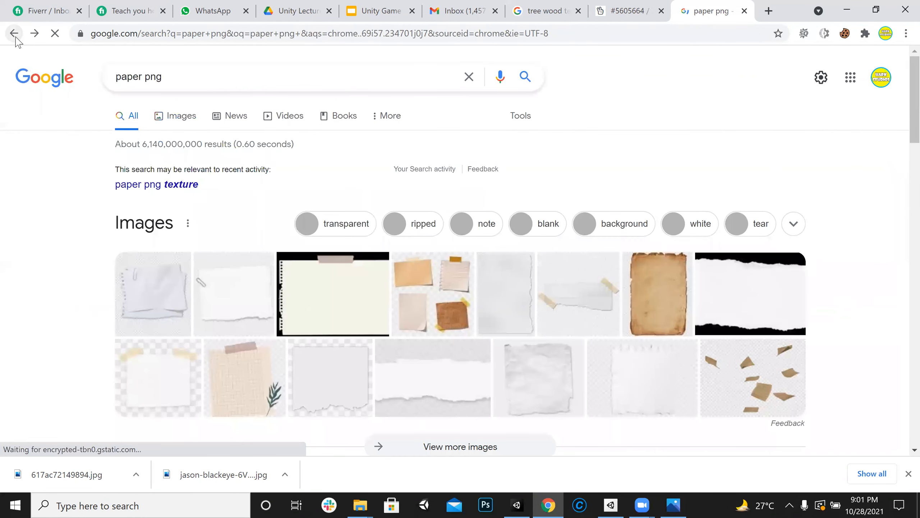
click(671, 287)
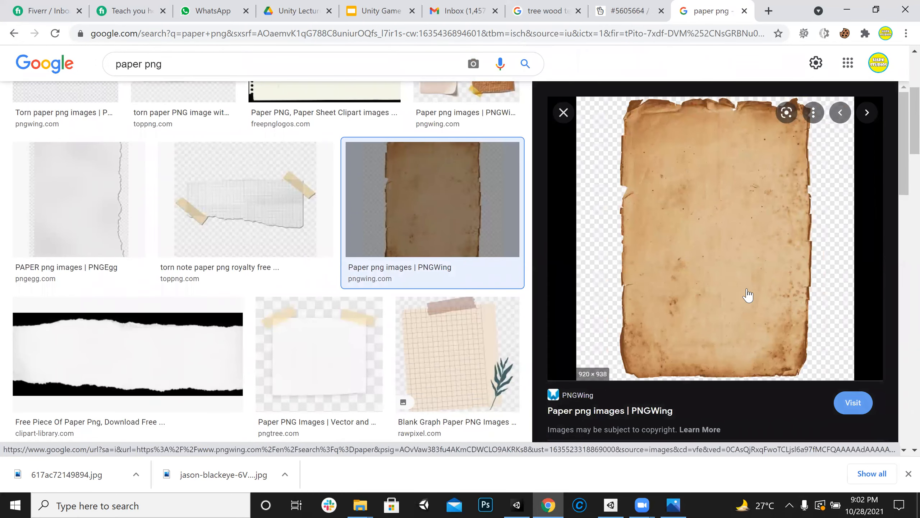
click(723, 251)
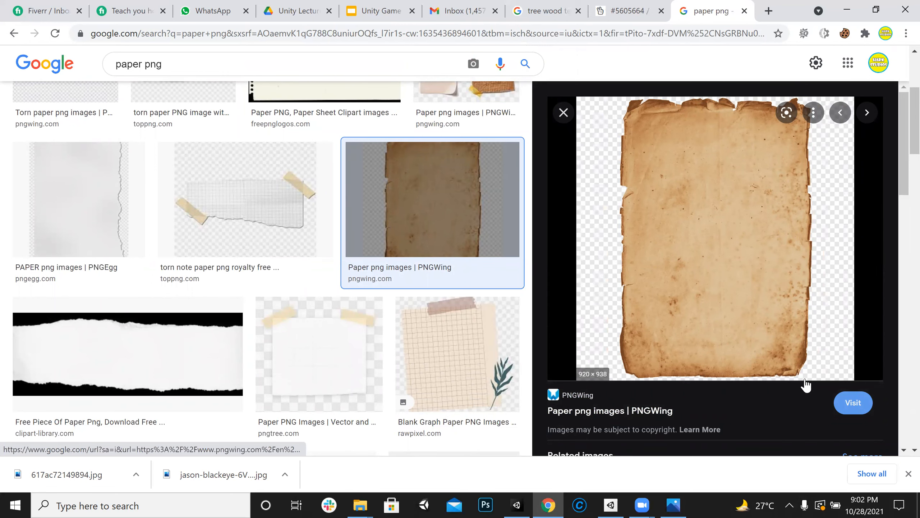
click(849, 401)
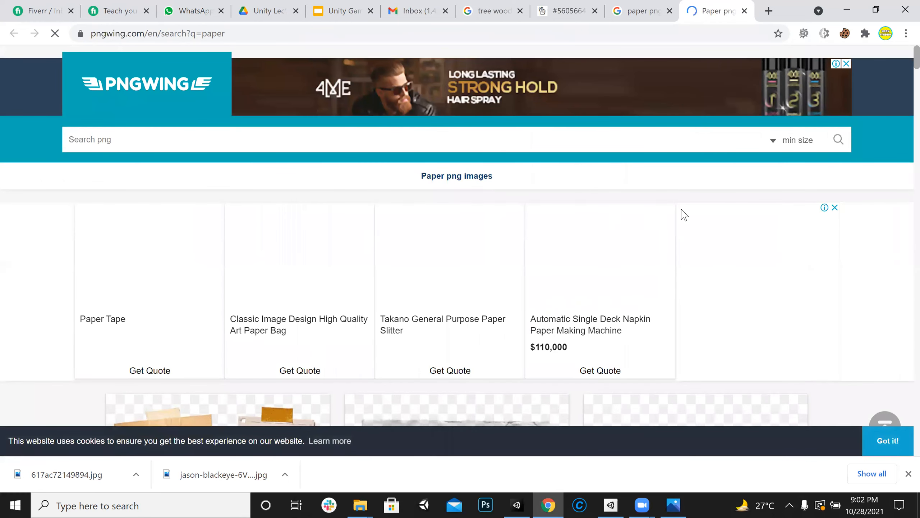
Look through the PNGWing paper images and open the 980x1320px Paper Scroll parchment image
scroll(589, 214, down, 5)
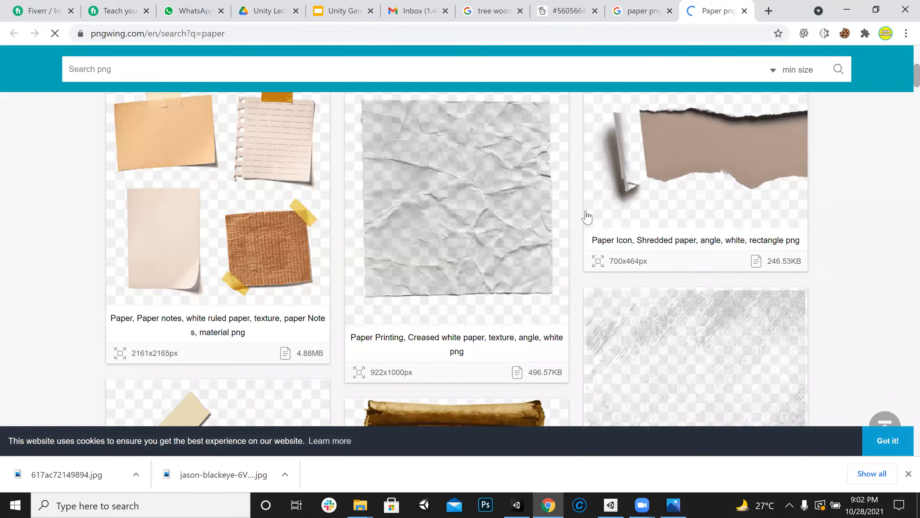
scroll(586, 216, down, 12)
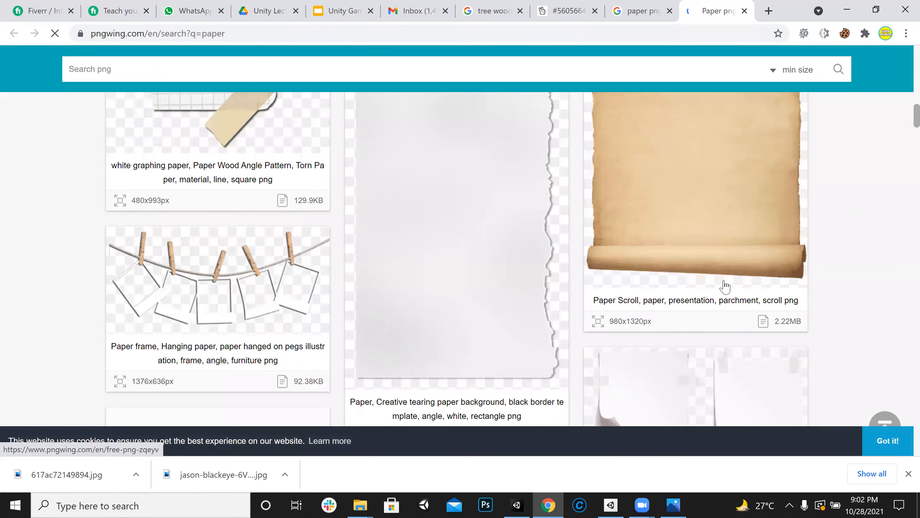
scroll(716, 268, up, 3)
scroll(710, 254, down, 3)
click(709, 253)
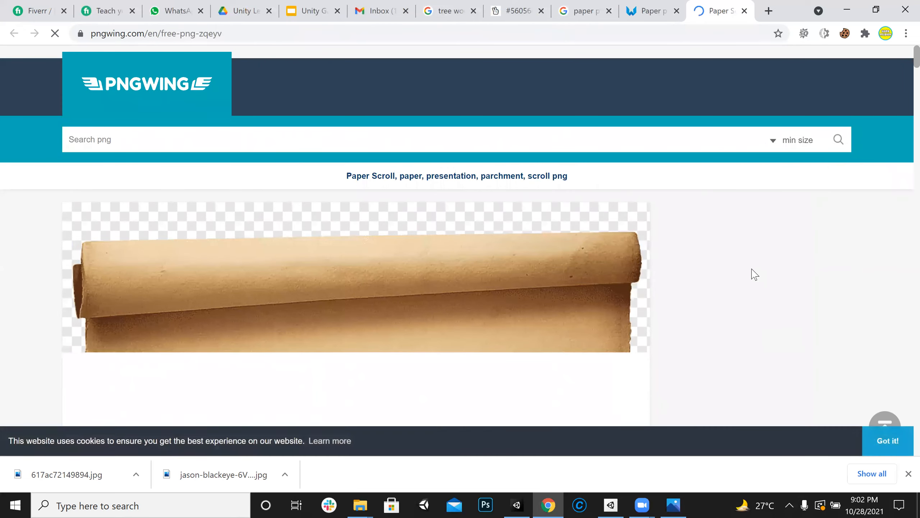
Dismiss the browser's downloads bar and request the download of the Paper Scroll PNG from its page
scroll(752, 275, down, 3)
scroll(753, 273, down, 8)
scroll(754, 274, up, 3)
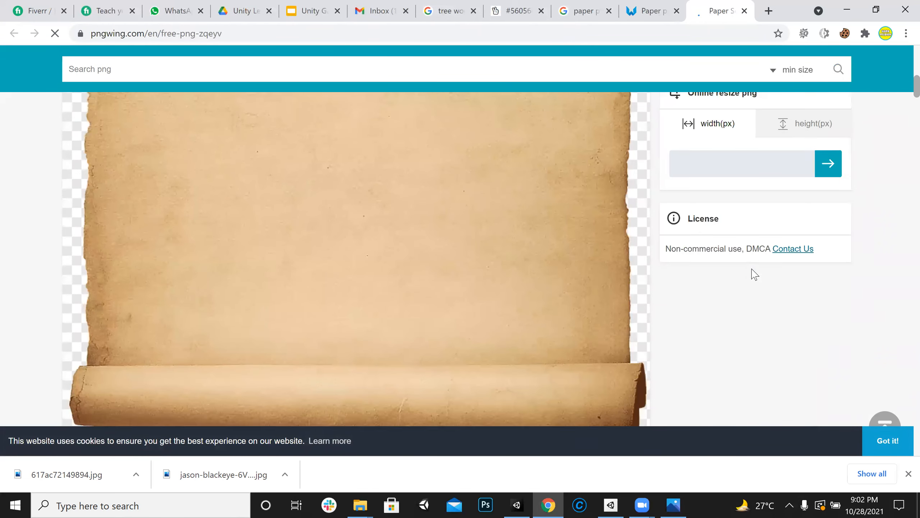
scroll(754, 274, up, 5)
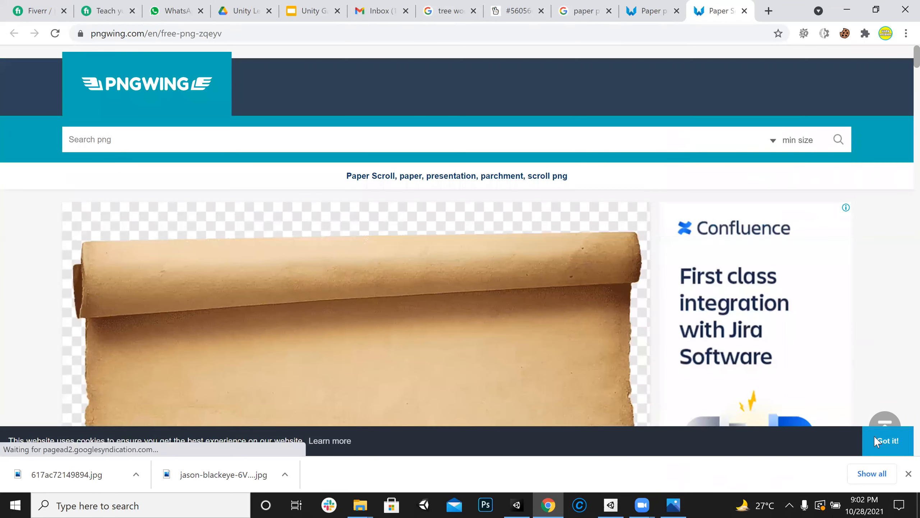
click(908, 473)
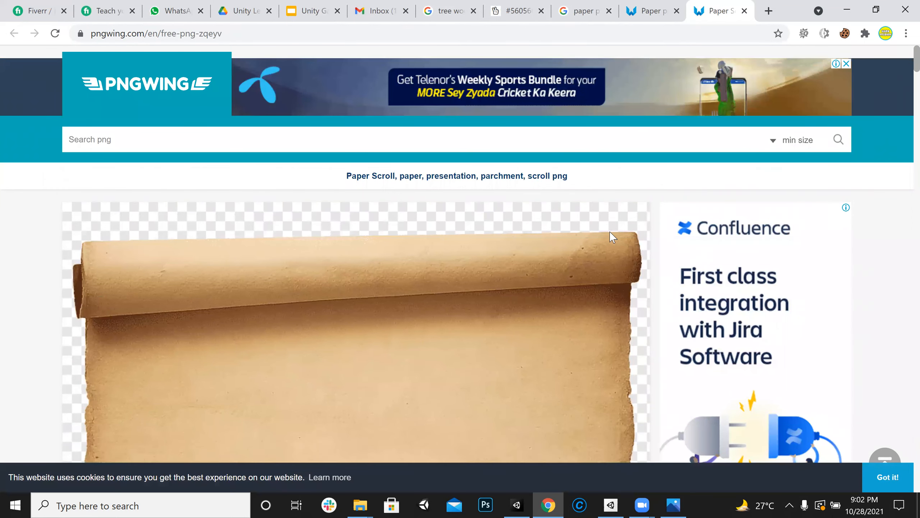
scroll(610, 234, down, 1)
scroll(611, 232, down, 12)
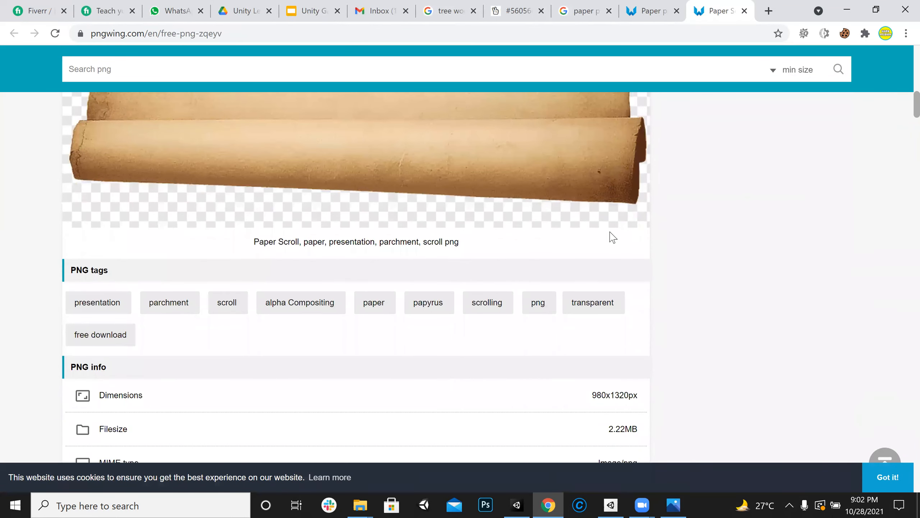
scroll(612, 236, down, 6)
scroll(610, 236, up, 1)
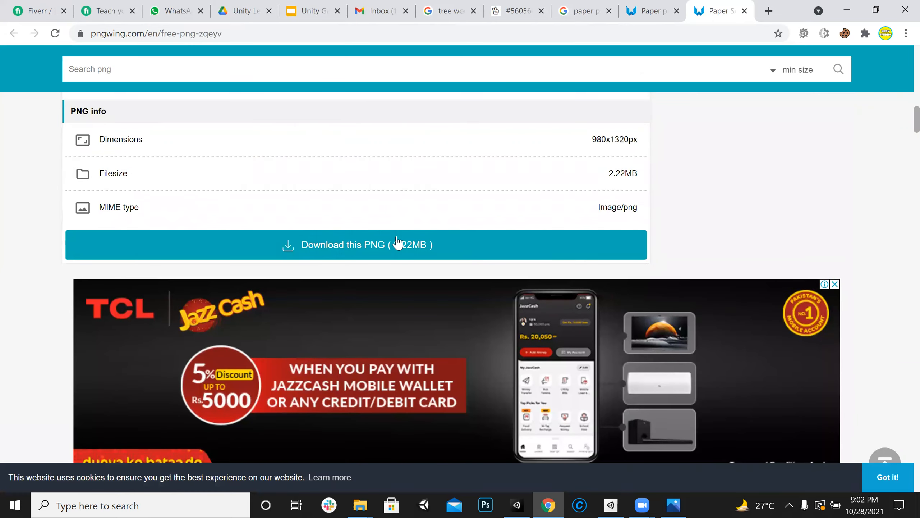
click(459, 249)
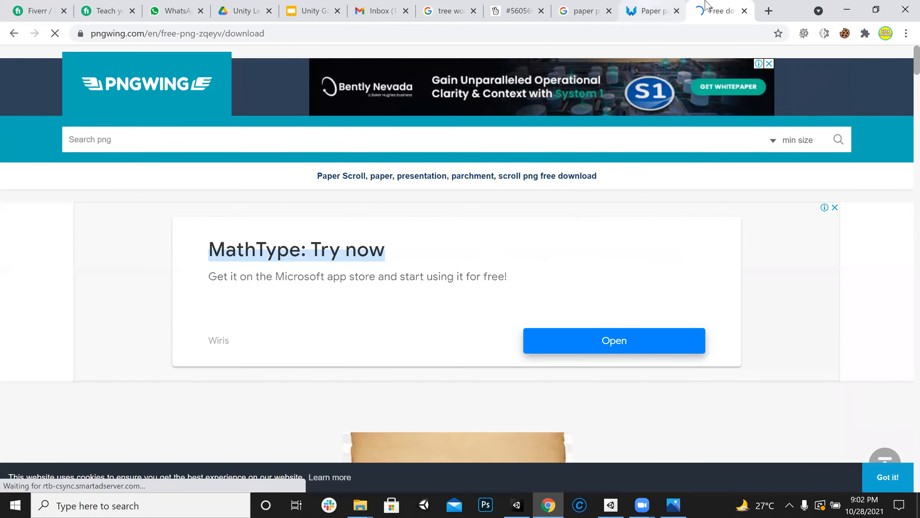
Complete the human verification by choosing the bicycle images so that the Paper Scroll PNG downloads
click(663, 7)
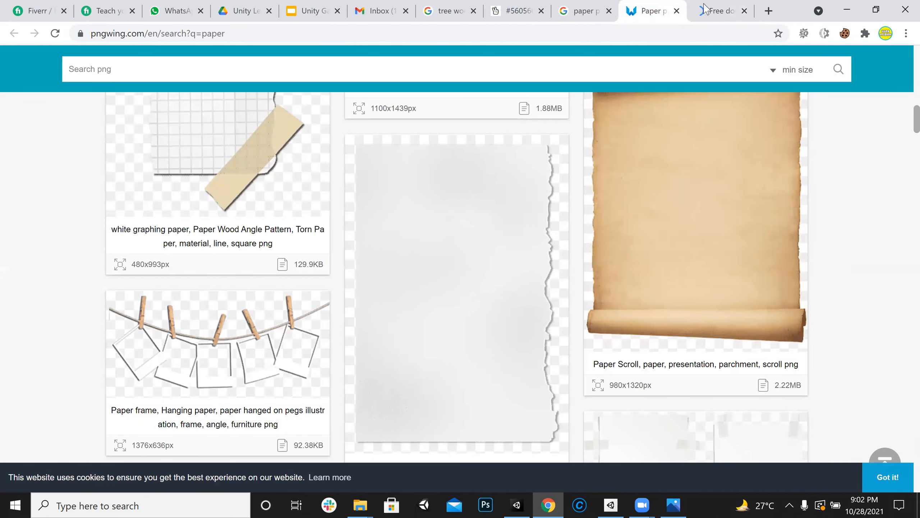
click(631, 326)
scroll(631, 276, down, 3)
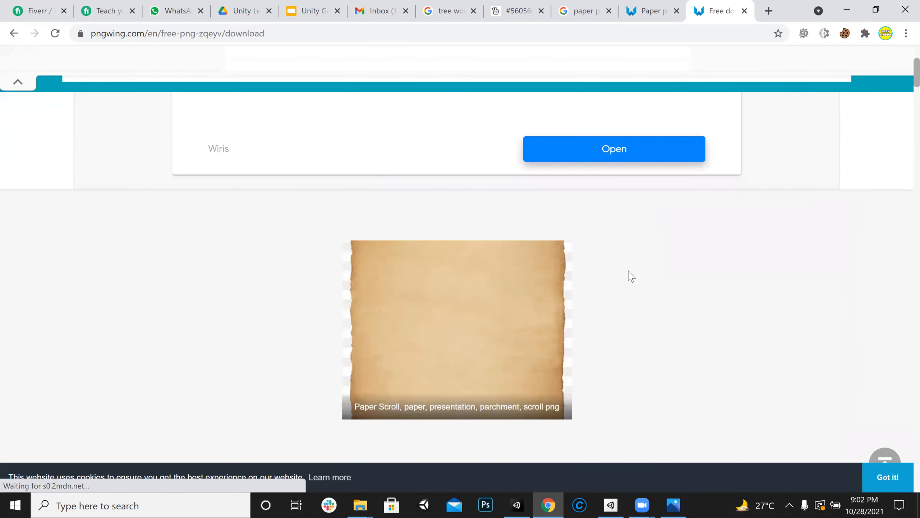
scroll(631, 276, down, 2)
click(379, 366)
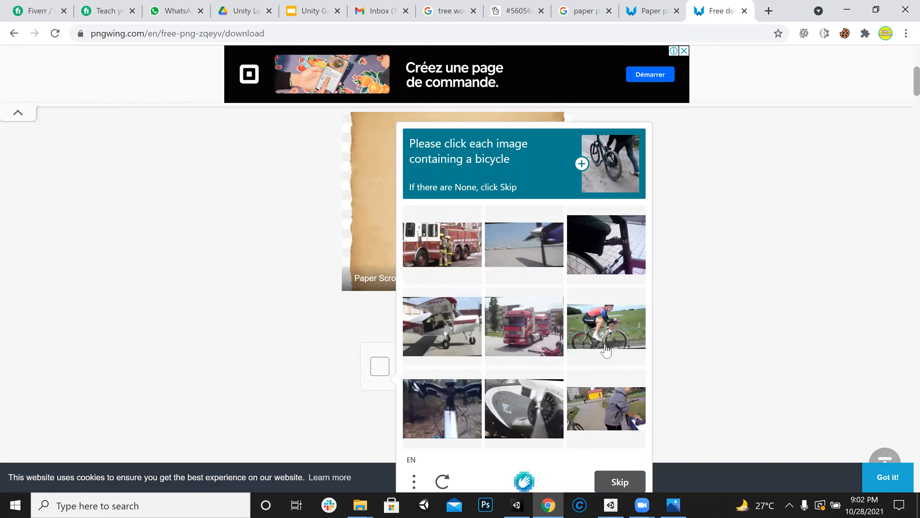
click(607, 356)
click(609, 402)
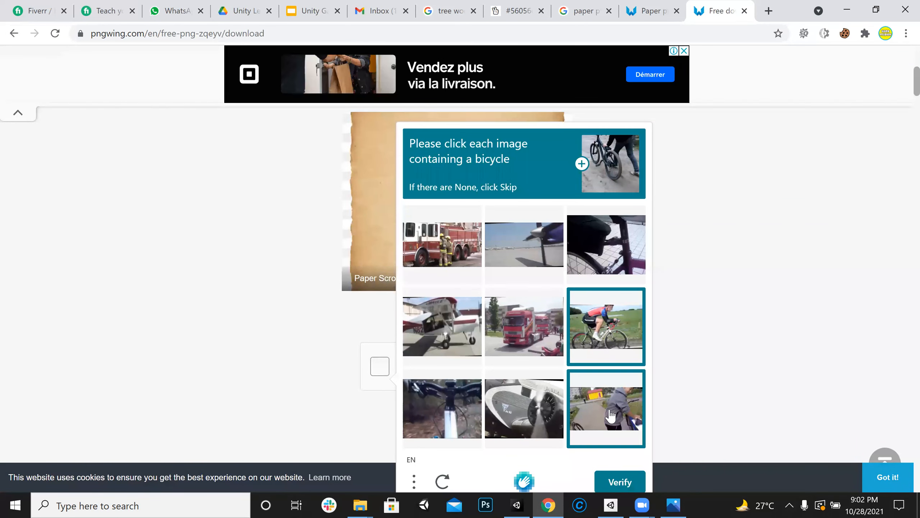
click(451, 414)
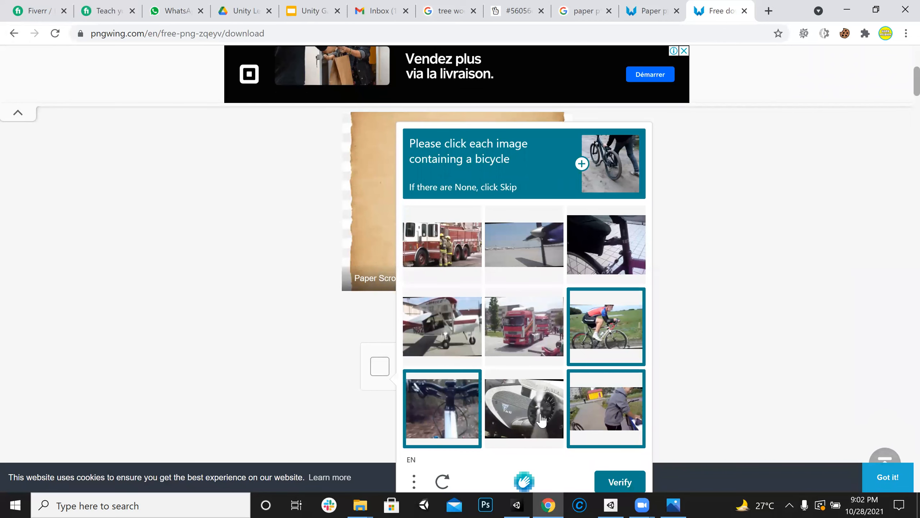
scroll(613, 437, down, 2)
scroll(617, 439, down, 2)
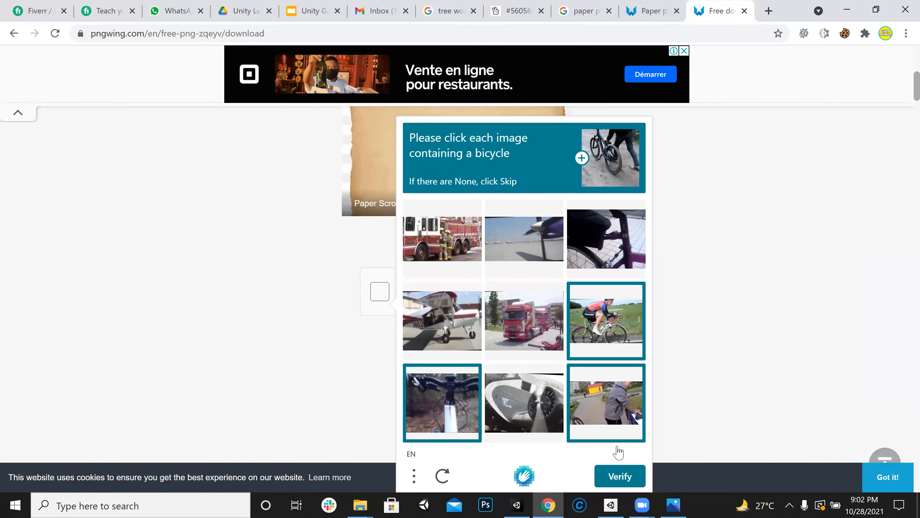
click(619, 425)
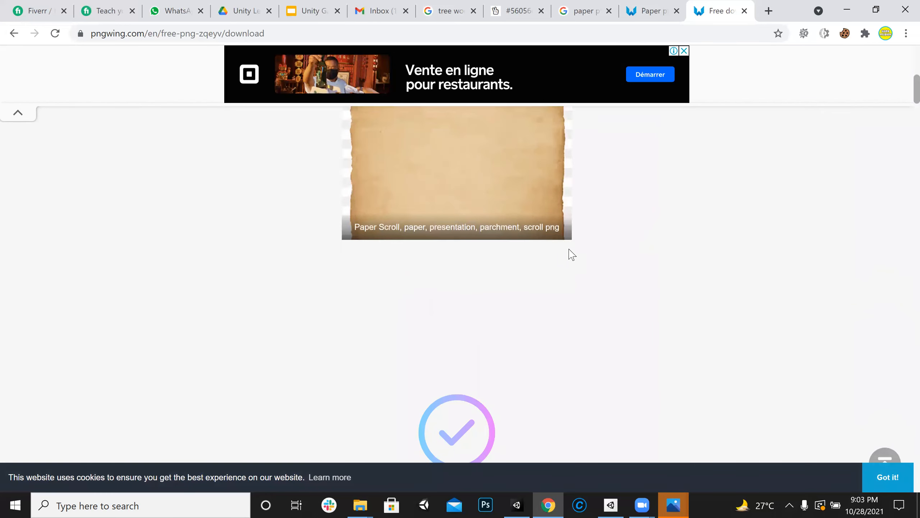
View the downloaded paper scroll image in Photos and close the viewer
scroll(571, 254, down, 4)
scroll(569, 265, down, 5)
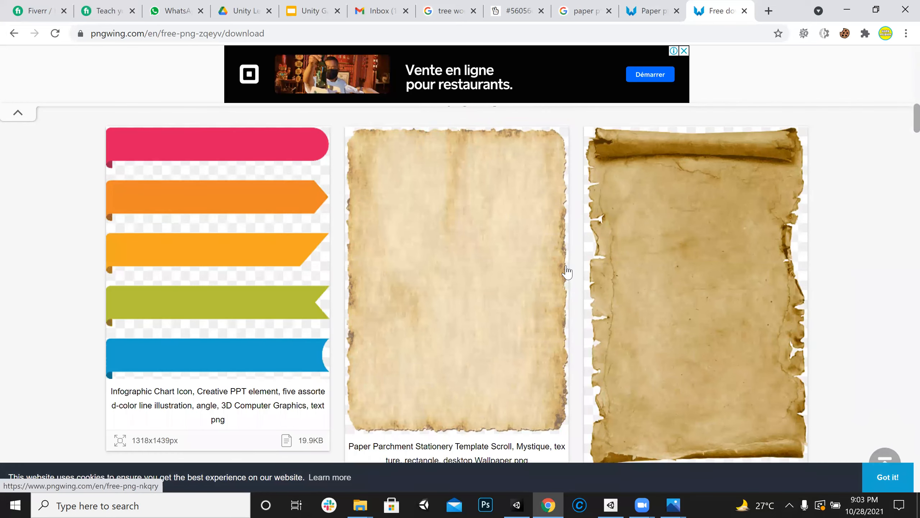
scroll(567, 272, down, 3)
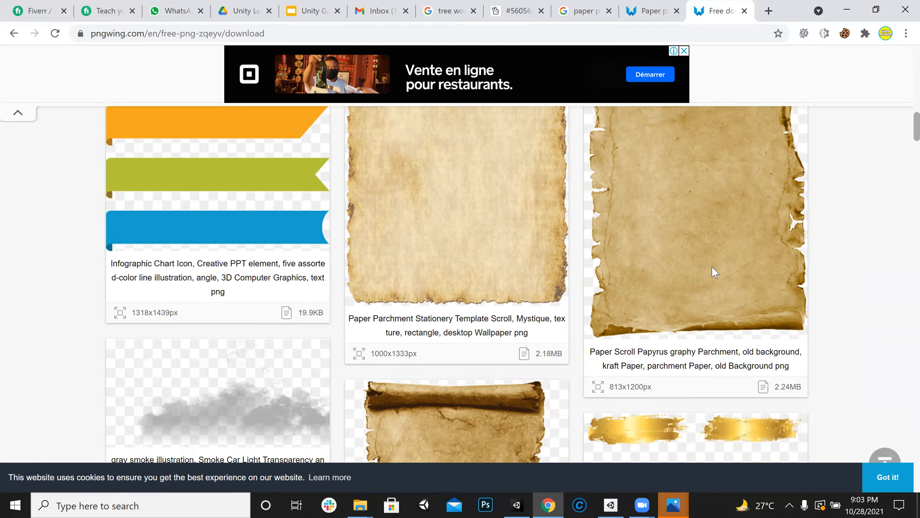
click(903, 14)
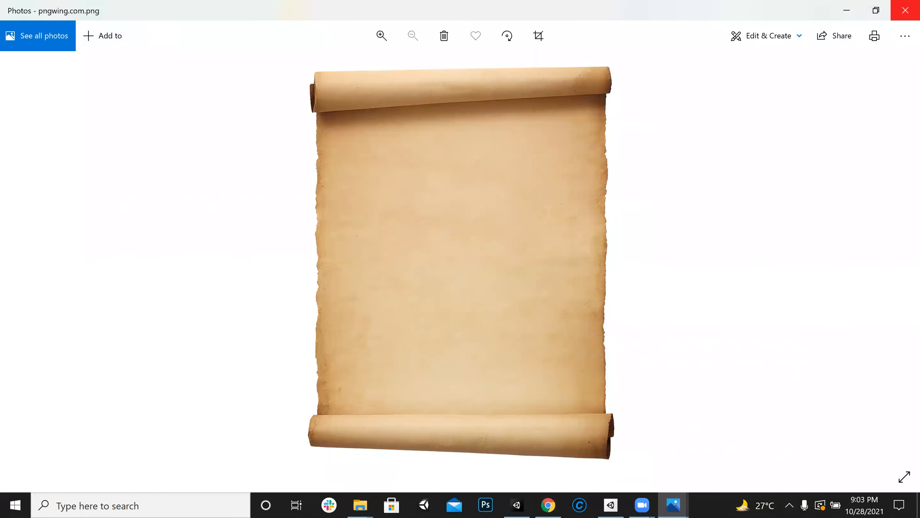
click(905, 10)
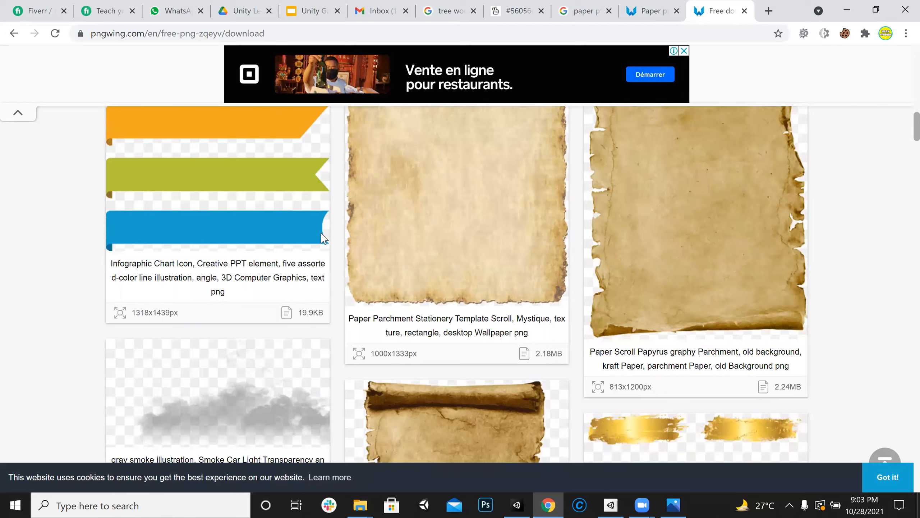
Import the pngwing.com image from the Downloads folder into the Textures folder of the Unity project
key(alt+Tab)
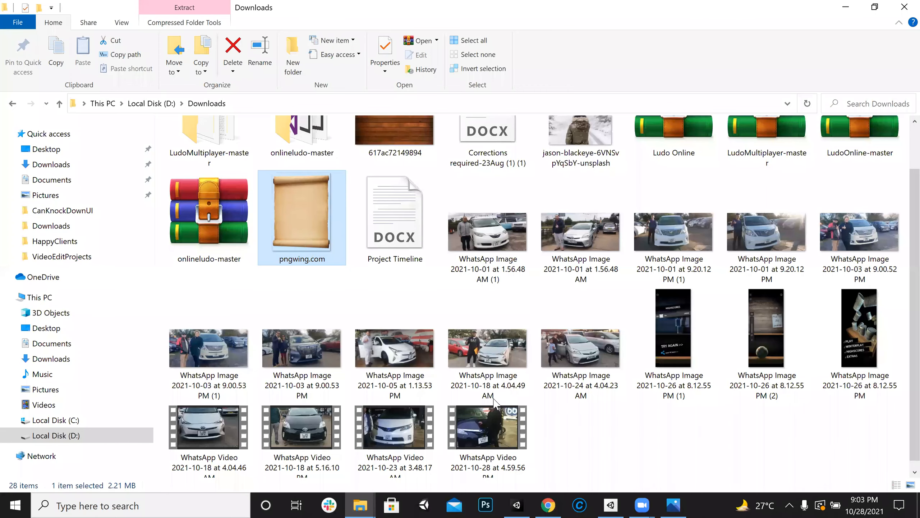
drag(302, 217, 498, 126)
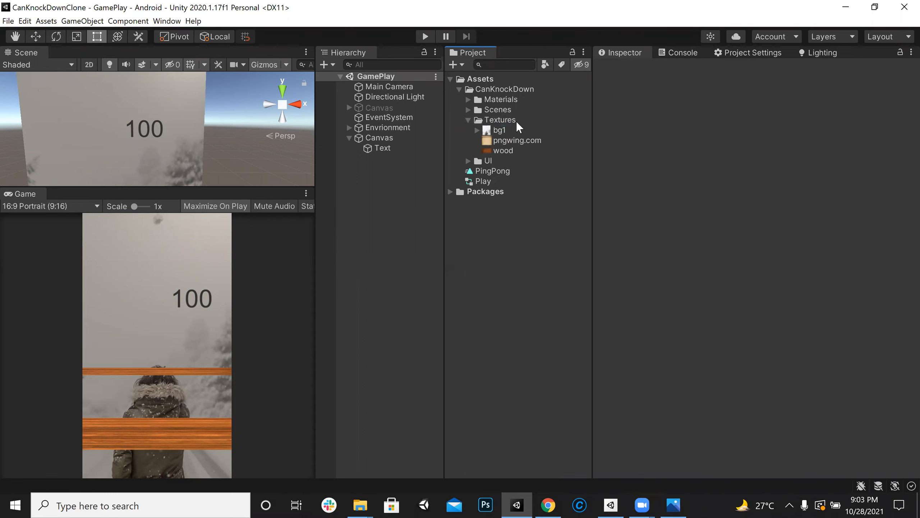
Set the pngwing.com texture type to Sprite (2D and UI), override its Android max size to 1024, and apply the import settings
click(748, 106)
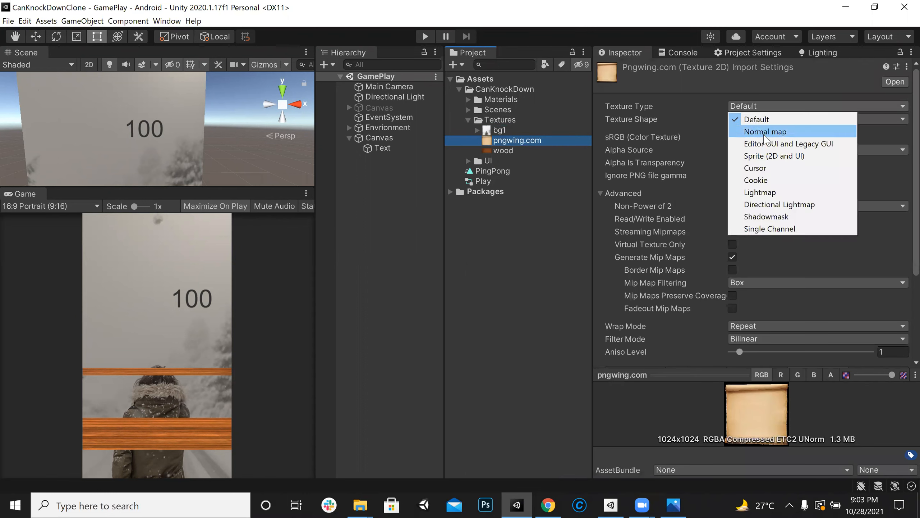
click(768, 156)
scroll(836, 281, down, 4)
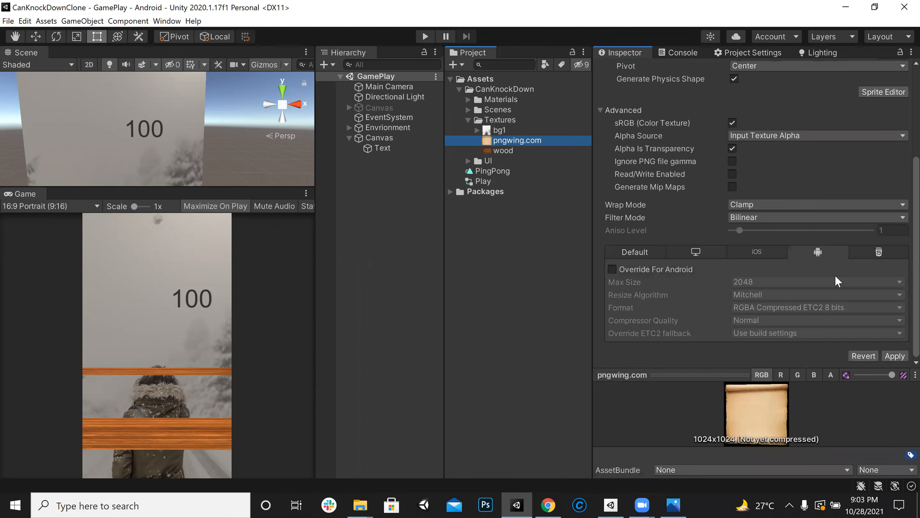
click(647, 271)
click(762, 284)
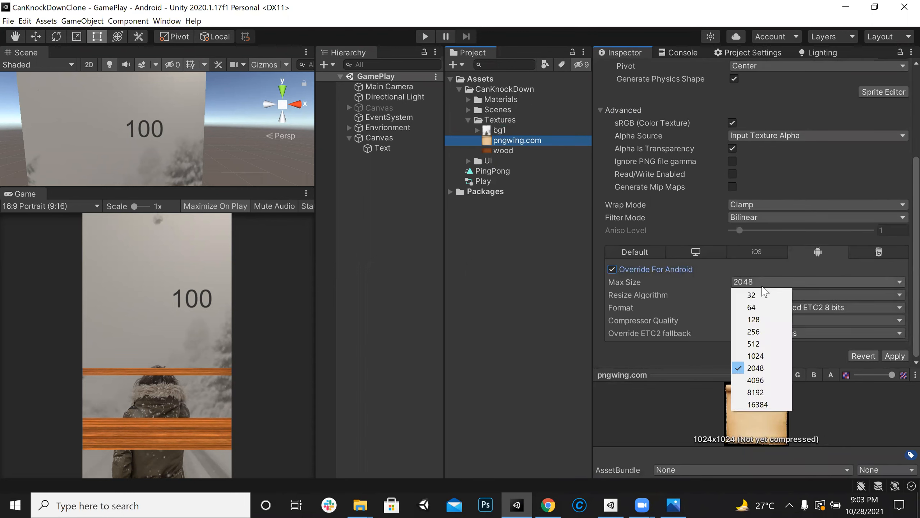
click(761, 356)
click(892, 356)
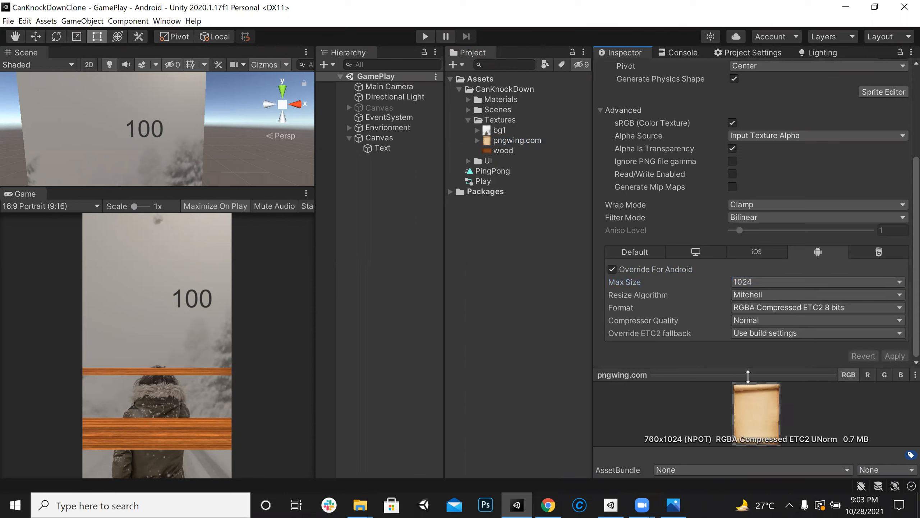
Reduce the pngwing.com texture's Android max size to 512, apply it, and enlarge the texture preview
drag(748, 376, 757, 345)
click(766, 285)
click(755, 344)
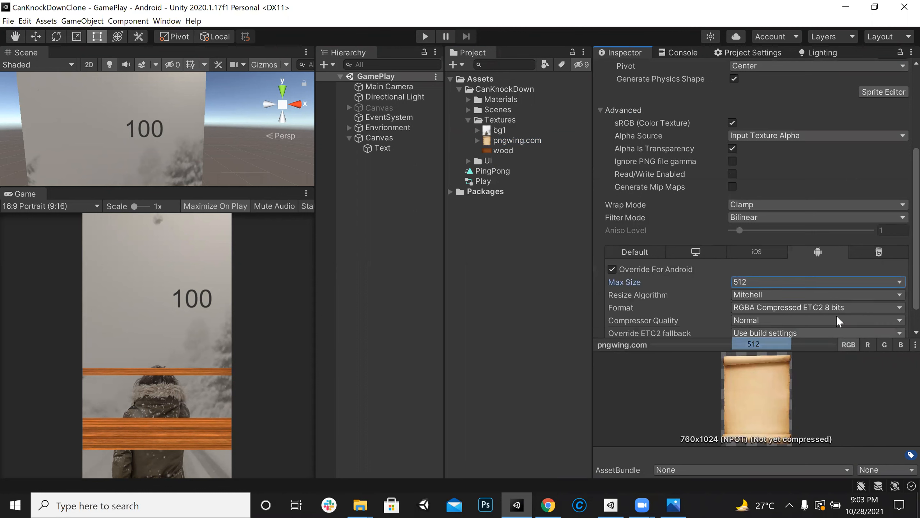
scroll(891, 310, down, 2)
click(895, 326)
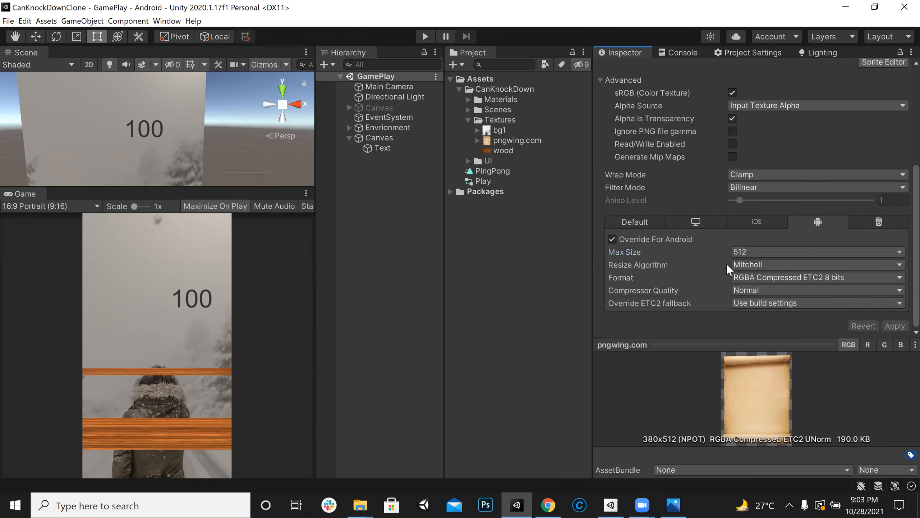
drag(721, 340, 708, 315)
Create a 2D sprite as a child of the background Plane and assign the pngwing.com image to it
drag(219, 189, 259, 348)
right_drag(172, 231, 121, 142)
key(x)
key(s)
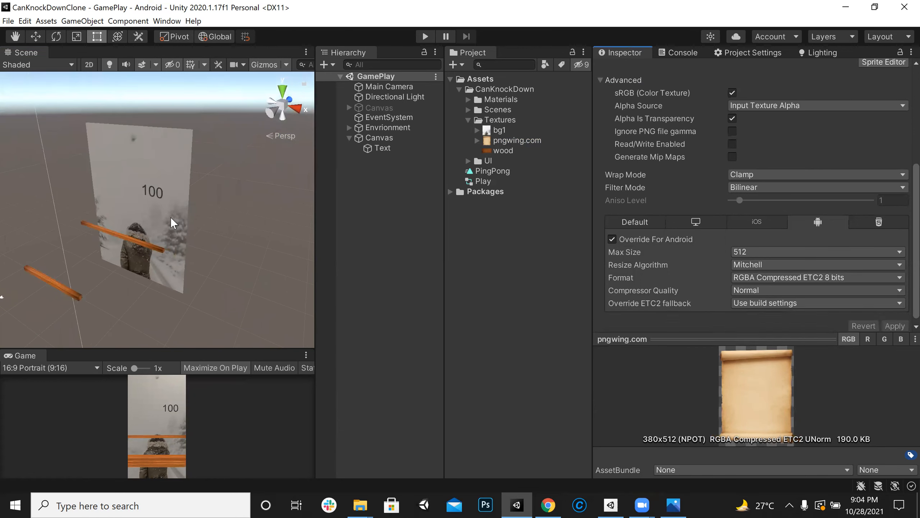
click(390, 147)
click(349, 137)
click(349, 128)
click(383, 159)
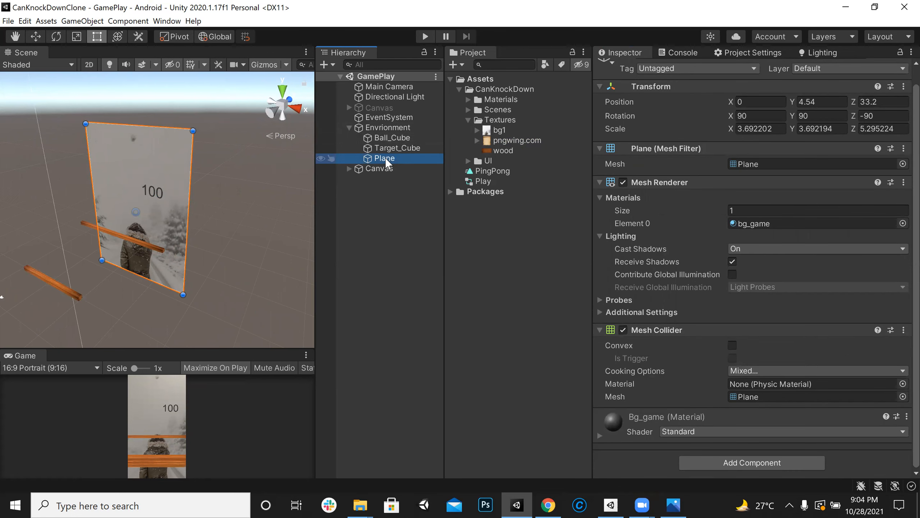
right_click(385, 157)
mouse_move(441, 344)
mouse_move(449, 294)
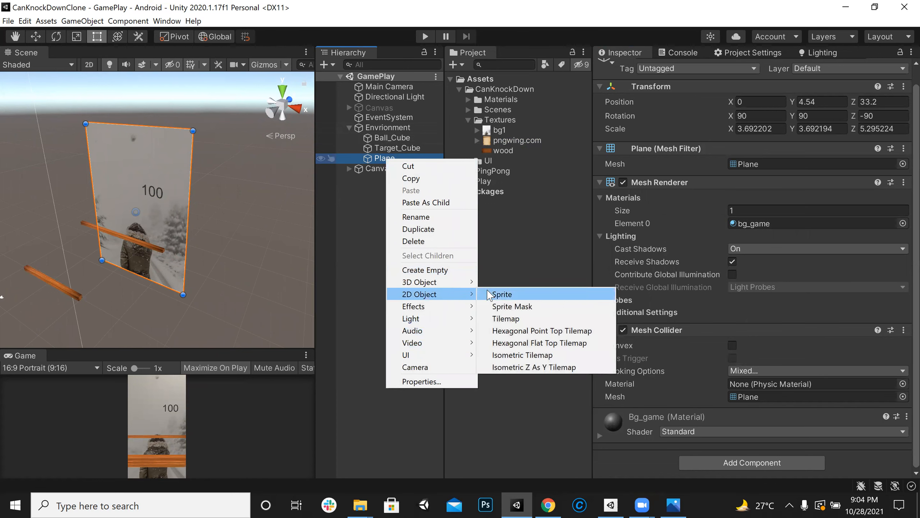
click(508, 296)
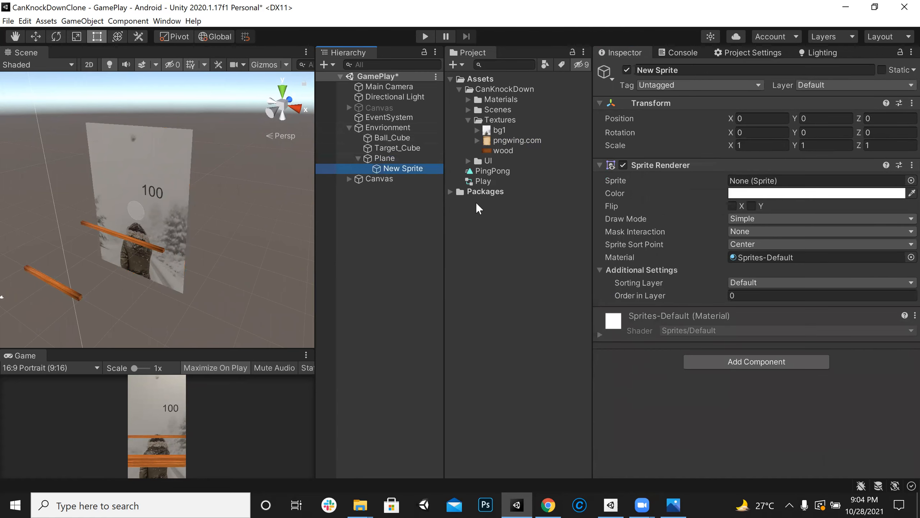
drag(516, 141, 748, 176)
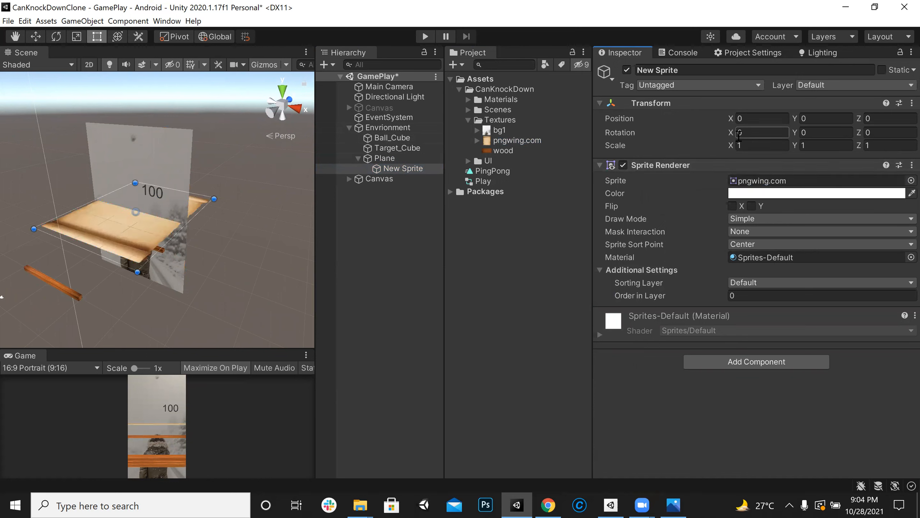
Set the parchment sprite's X rotation to 90 and scale it uniformly to about 0.345
drag(730, 132, 856, 135)
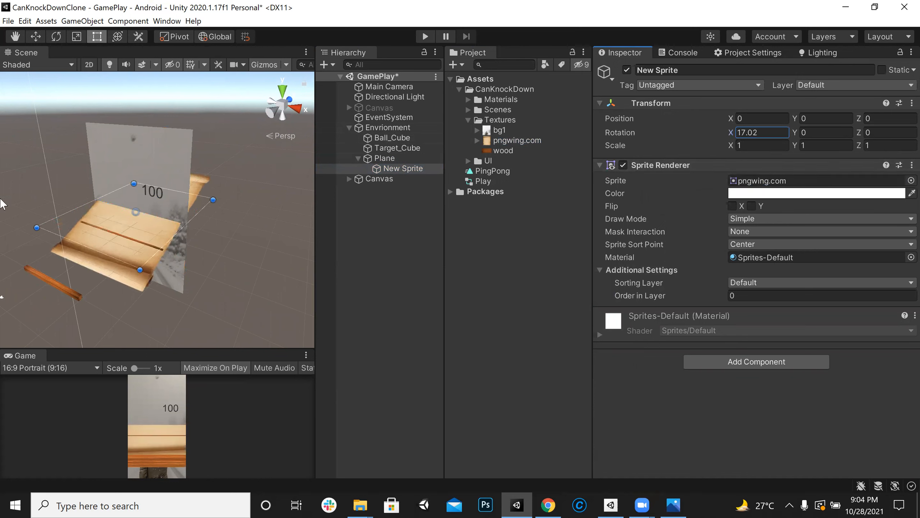
click(769, 131)
text(90)
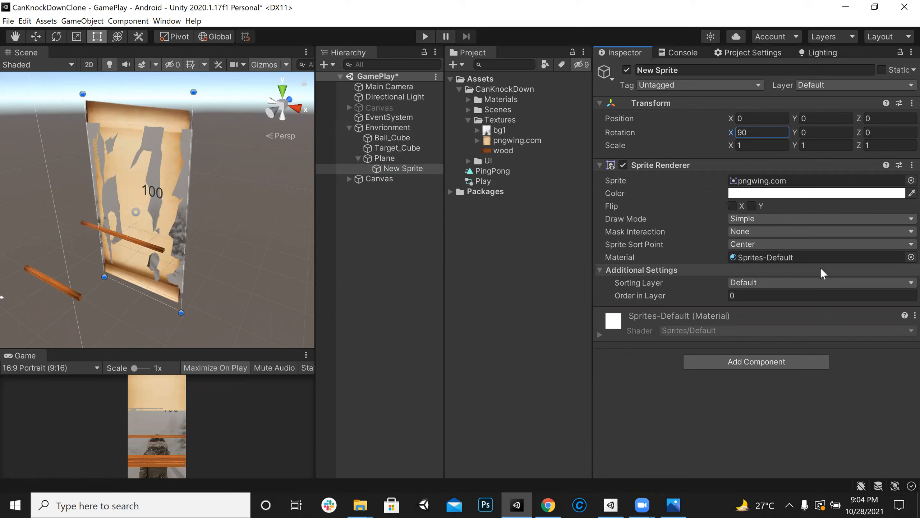
click(76, 36)
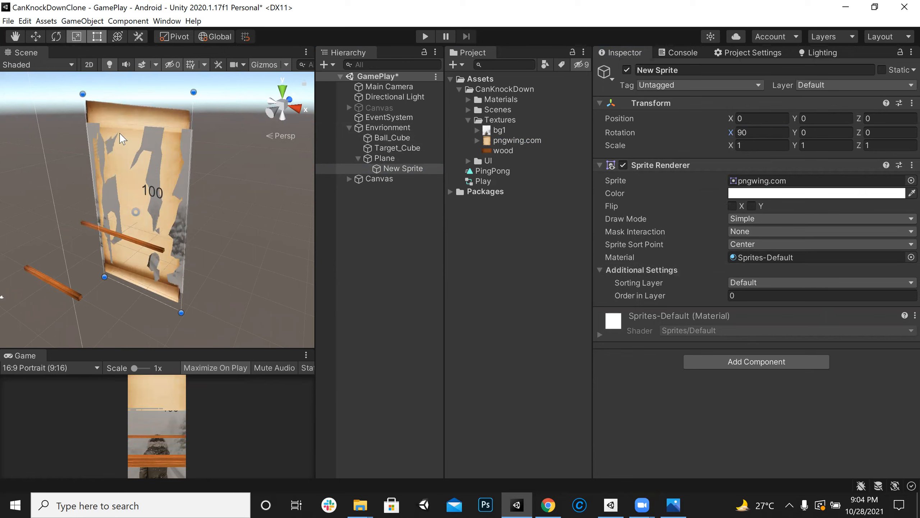
click(140, 201)
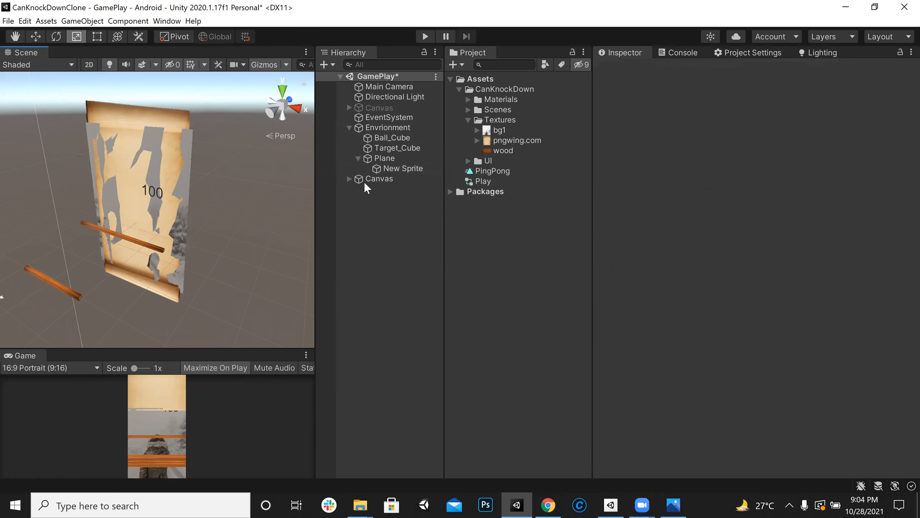
click(373, 170)
drag(136, 211, 128, 245)
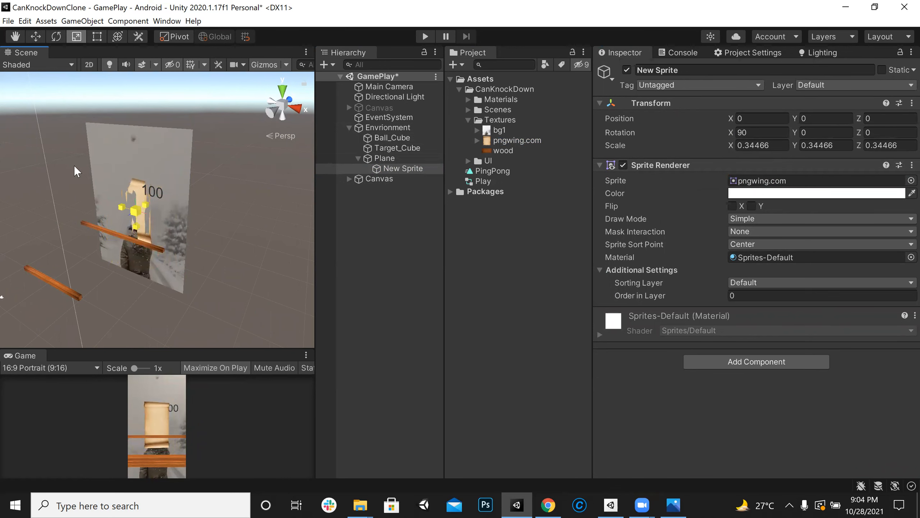
Move the parchment sprite behind the 100 score text, to about X -1.93, Y 0.08, Z -1.62
click(35, 40)
drag(163, 215, 190, 228)
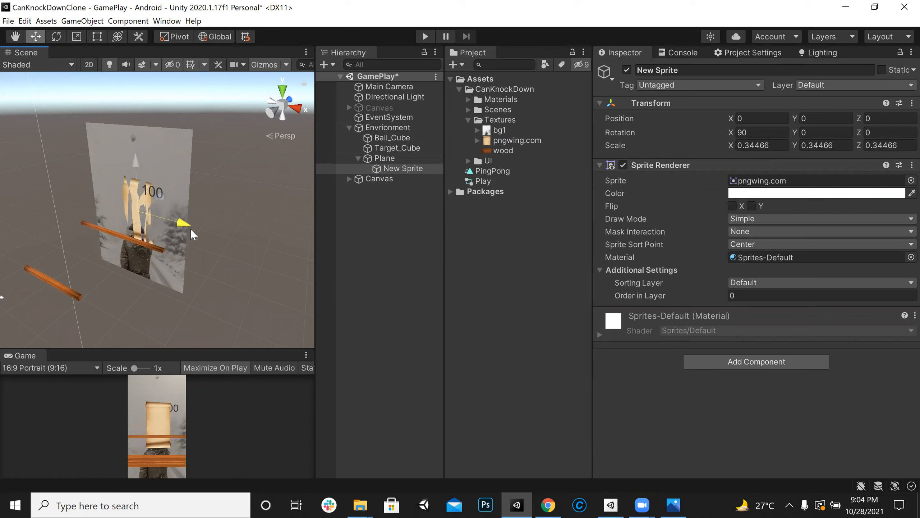
drag(146, 135, 197, 204)
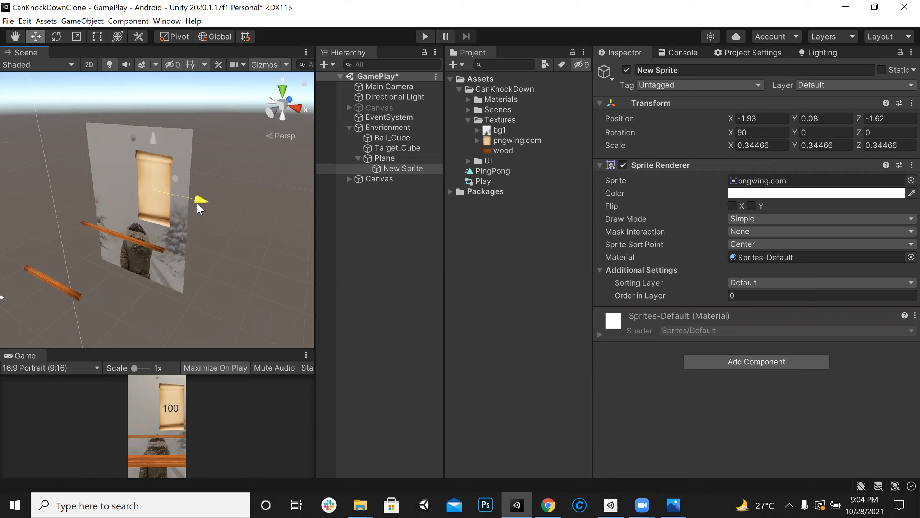
Shrink the parchment sprite to a scale of about 0.214 by 0.134 and shift it to X -2.1
click(96, 36)
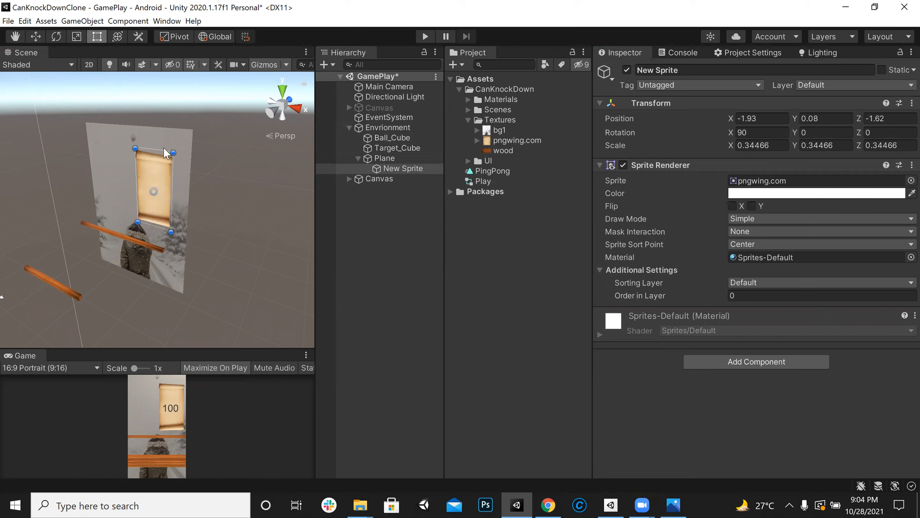
drag(164, 154, 166, 169)
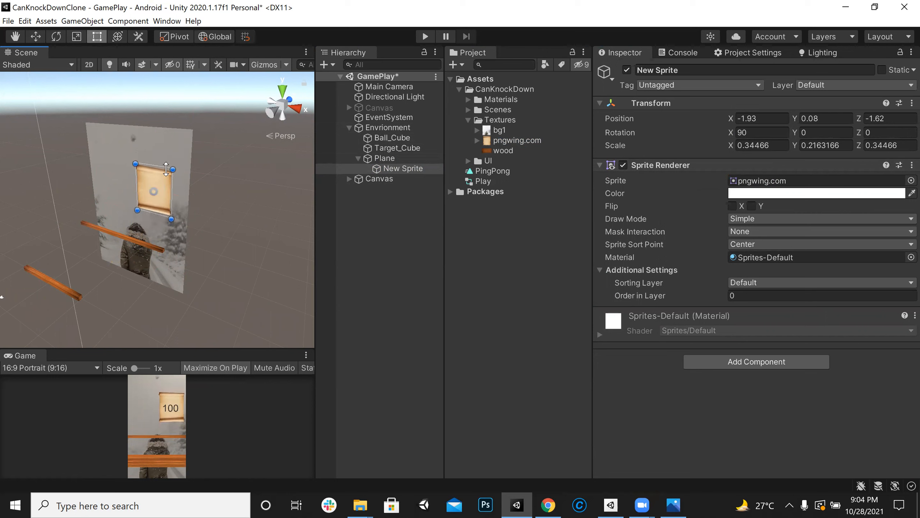
drag(246, 350, 241, 187)
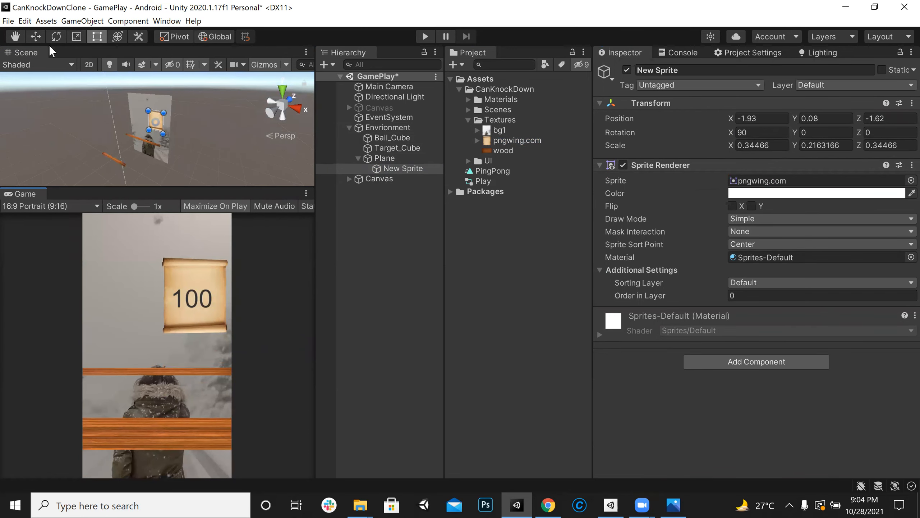
shift+drag(162, 112, 159, 118)
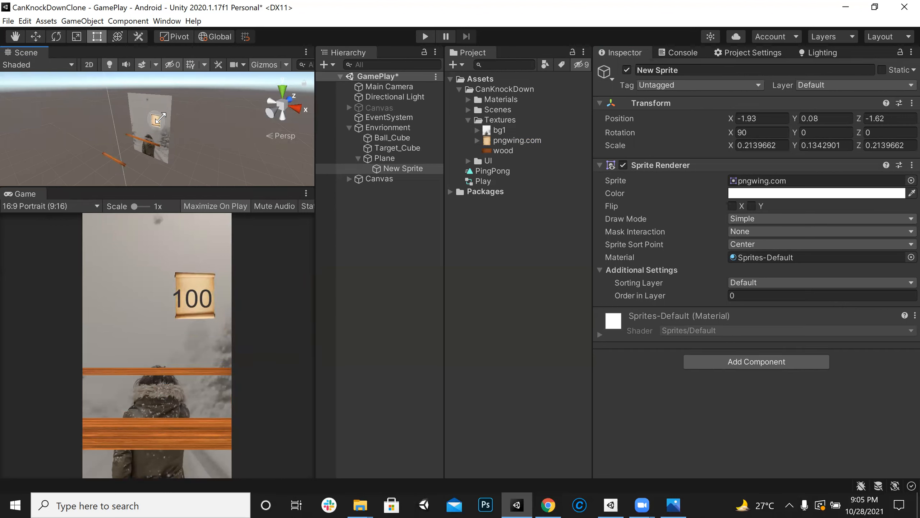
click(36, 37)
drag(220, 137, 221, 141)
drag(316, 298, 505, 272)
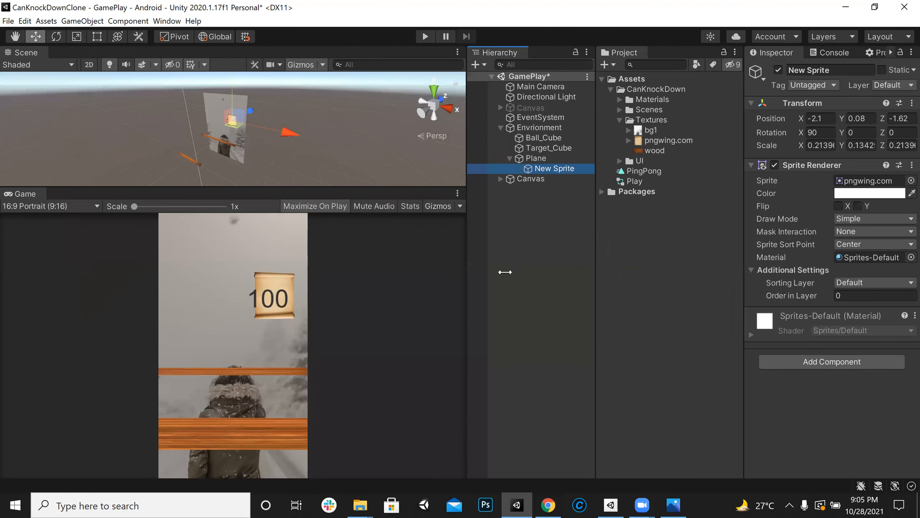
Set the font size of the world-space Canvas's 100 text to 5
click(378, 194)
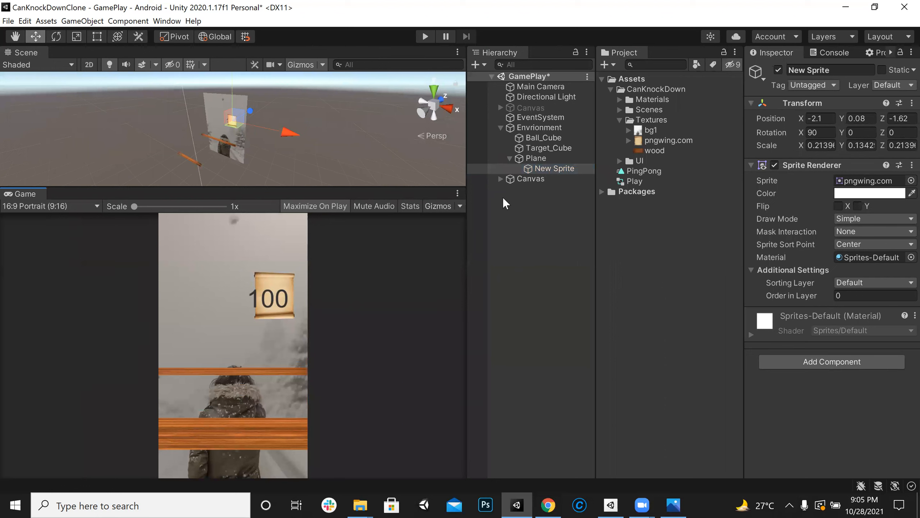
click(501, 178)
click(532, 189)
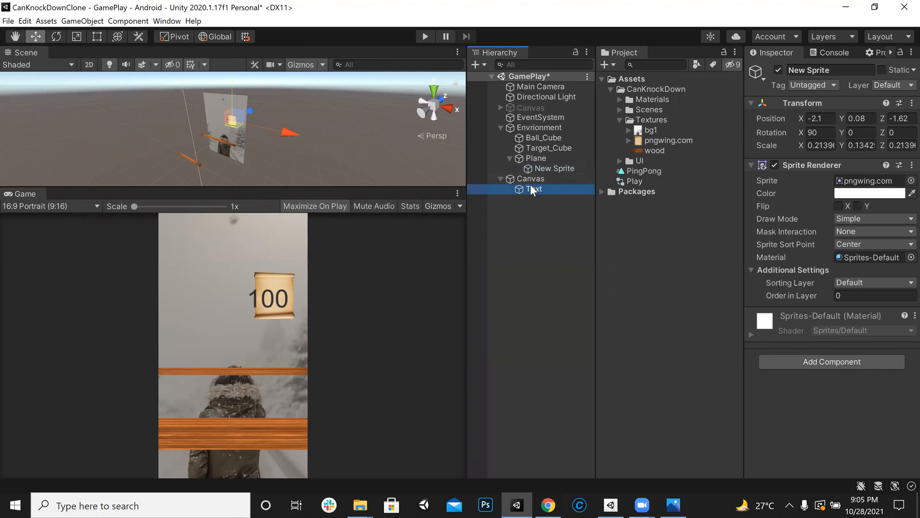
click(790, 278)
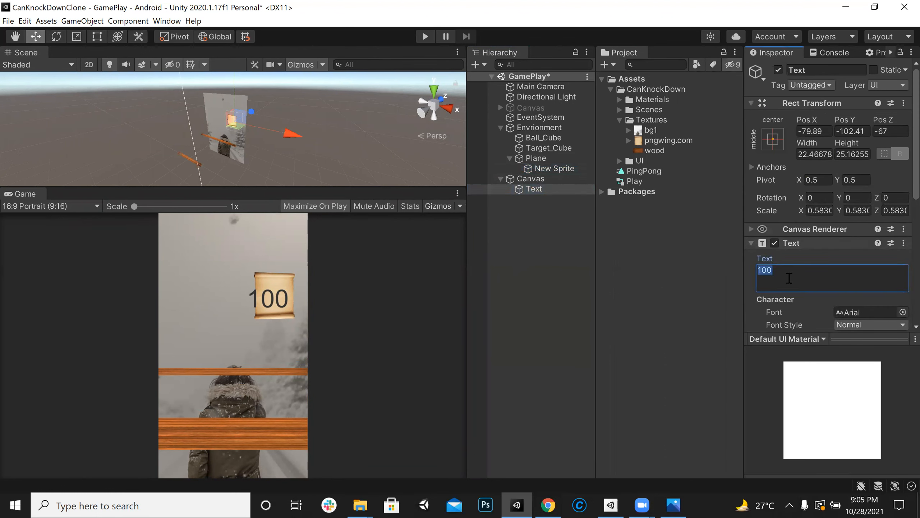
scroll(855, 278, down, 5)
click(842, 221)
text(5)
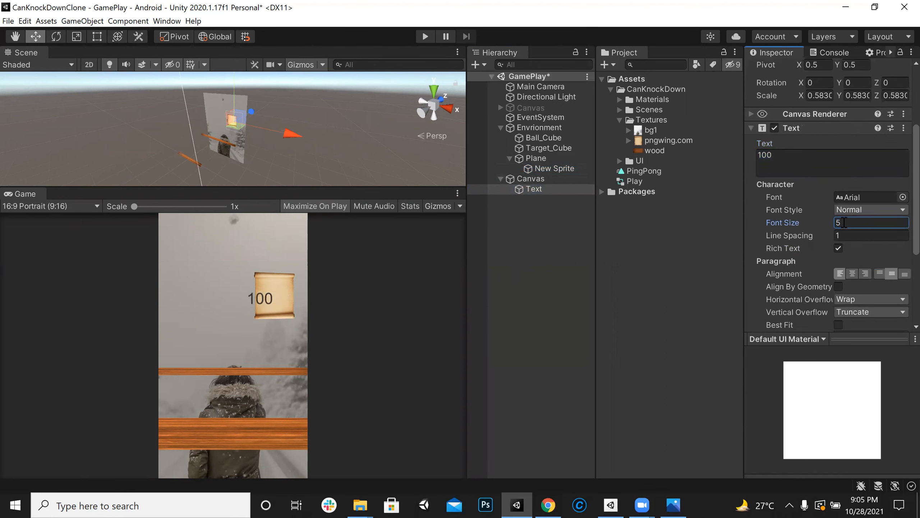
Move the 100 text horizontally onto the parchment, to a Pos X of about -77.5
double_click(544, 189)
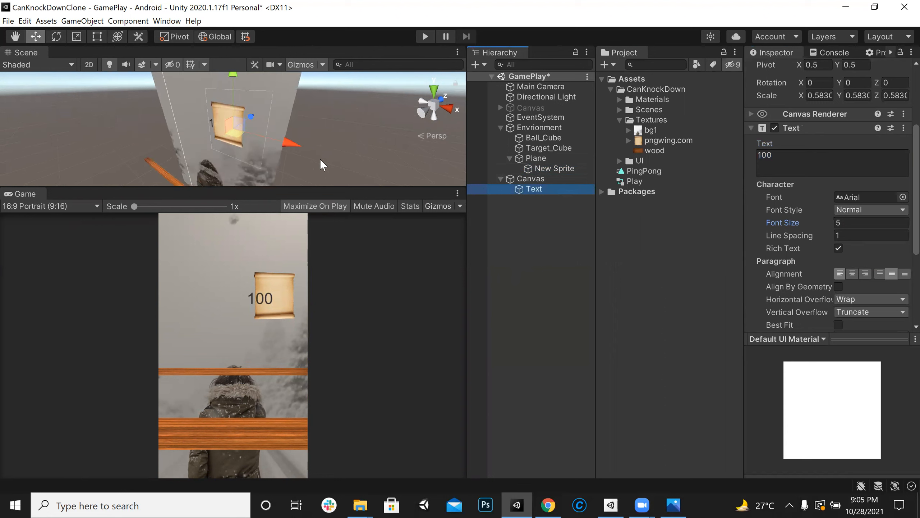
click(313, 152)
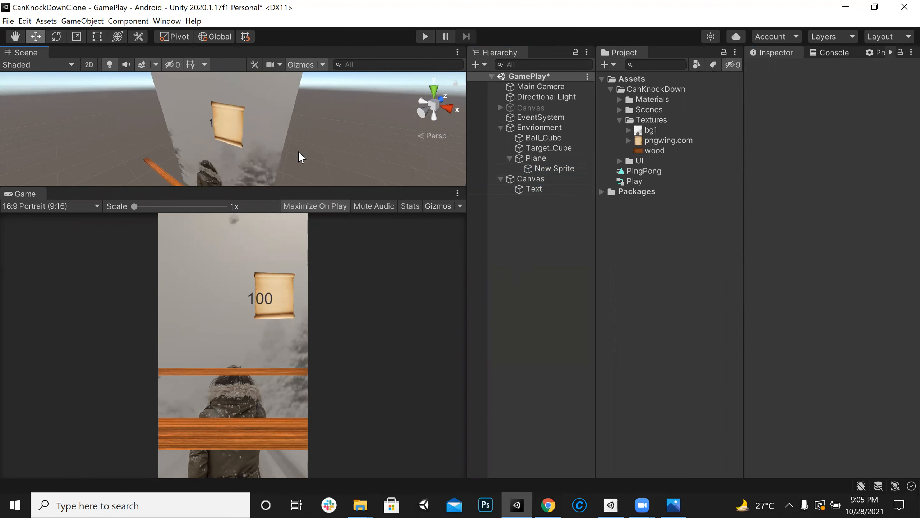
click(297, 152)
drag(289, 142, 297, 146)
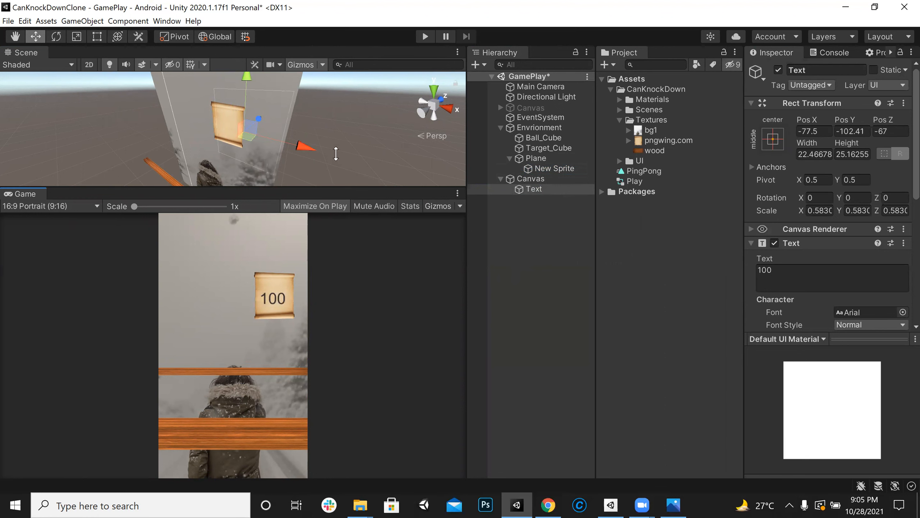
click(563, 315)
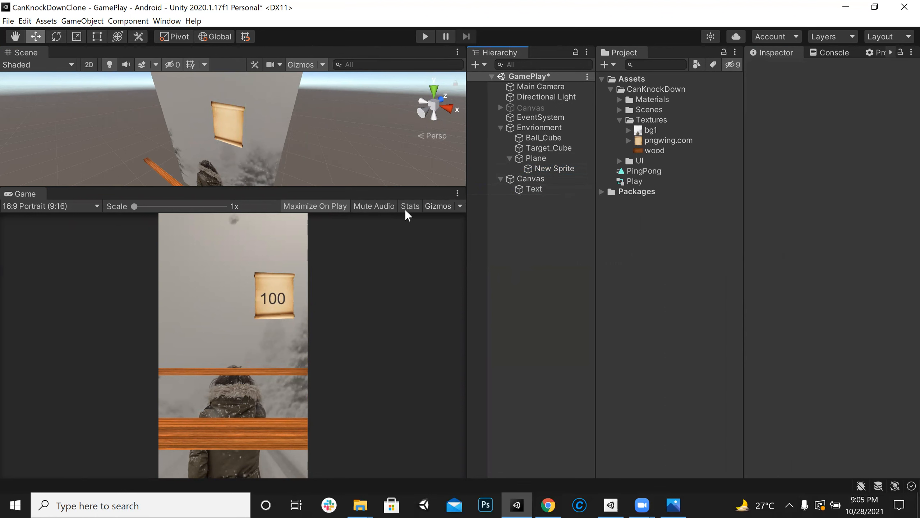
click(417, 188)
Delete the parchment sprite from under the background Plane
click(539, 177)
click(510, 159)
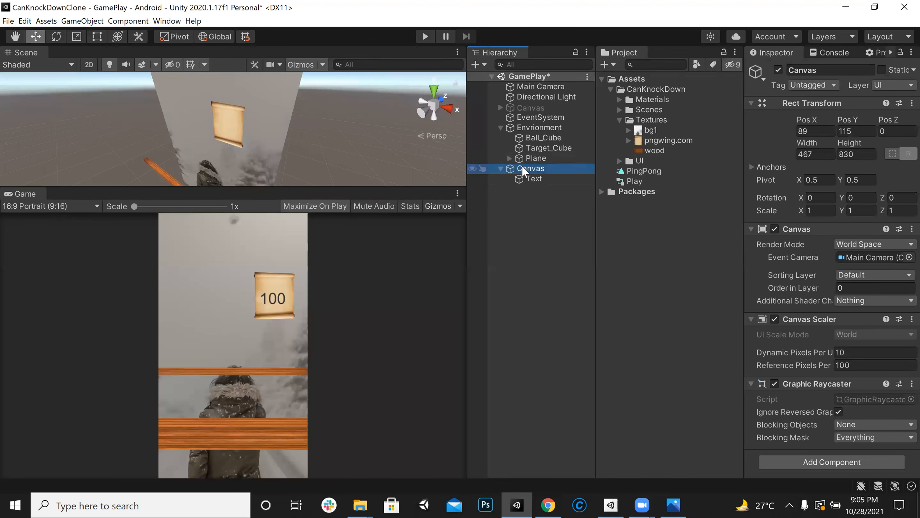
right_click(522, 167)
key(Escape)
click(509, 158)
click(535, 166)
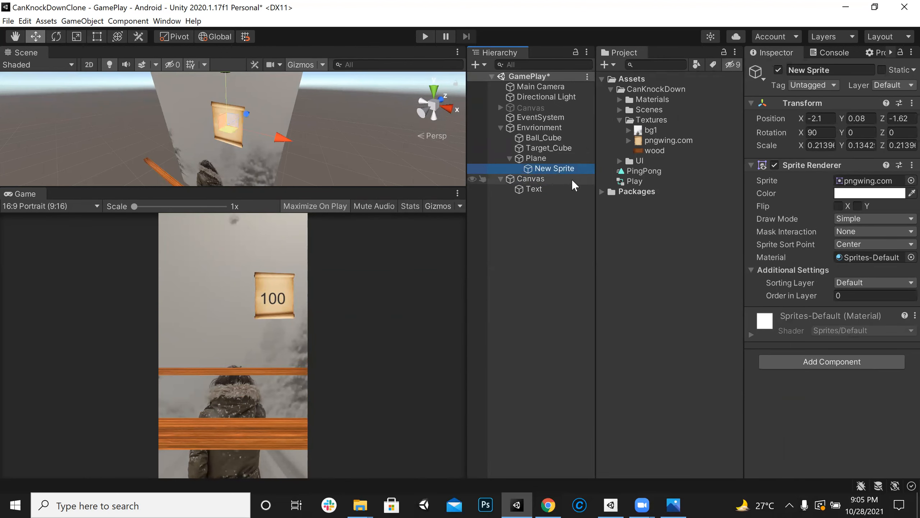
key(Delete)
Add a UI Image as a child of the world-space Canvas
click(543, 170)
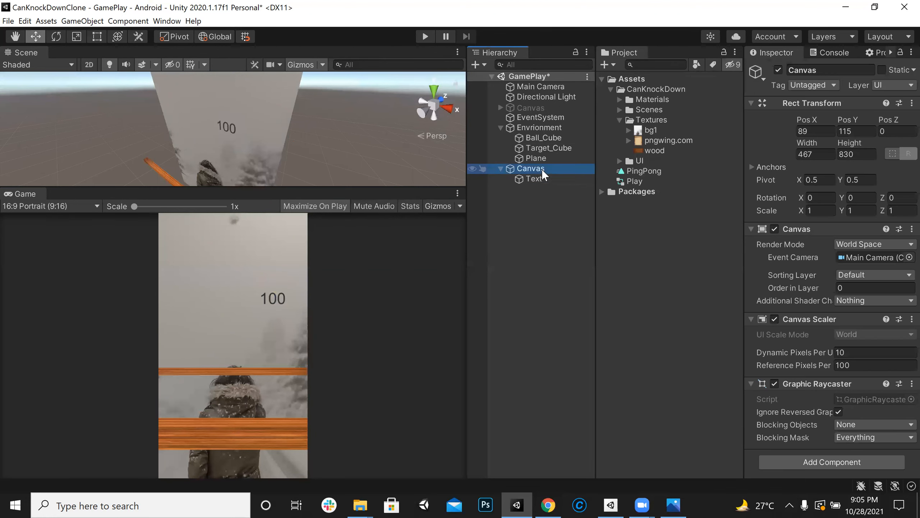
right_click(539, 171)
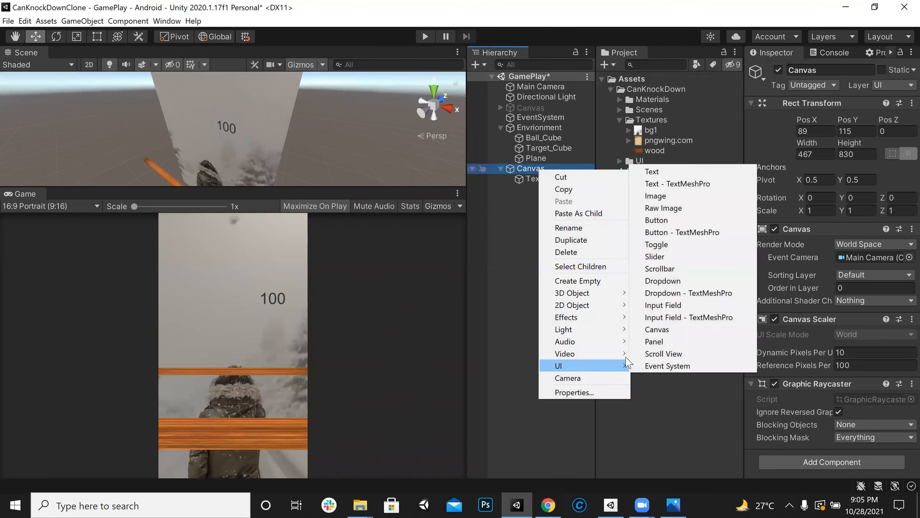
mouse_move(580, 366)
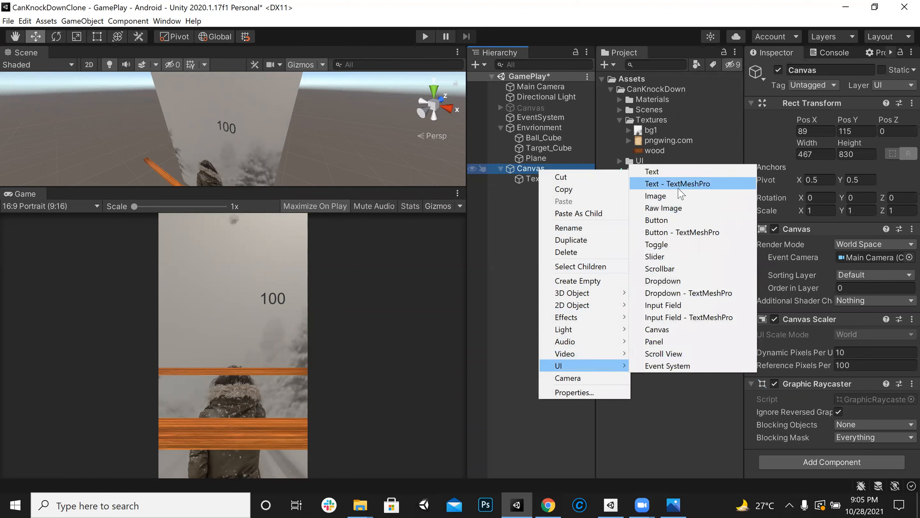
click(656, 196)
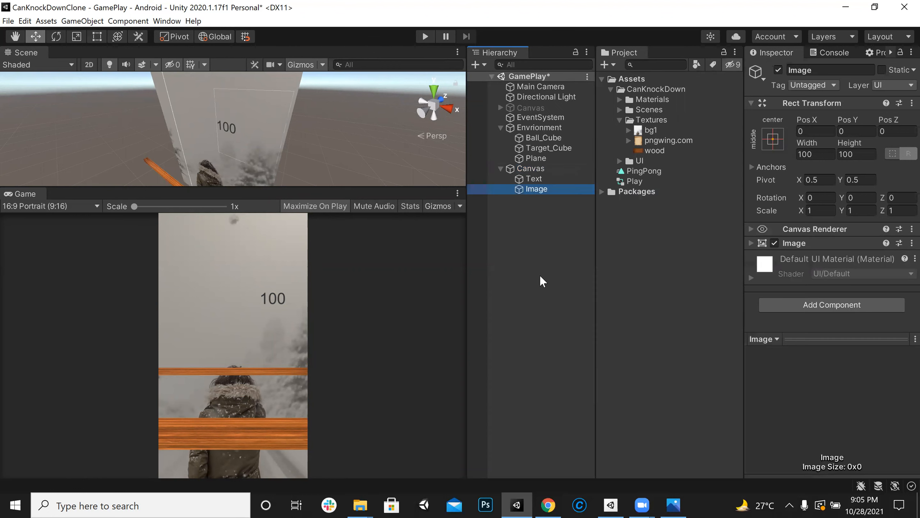
Assign the pngwing.com sprite as the new Image's source and set the Image to its native size
double_click(543, 189)
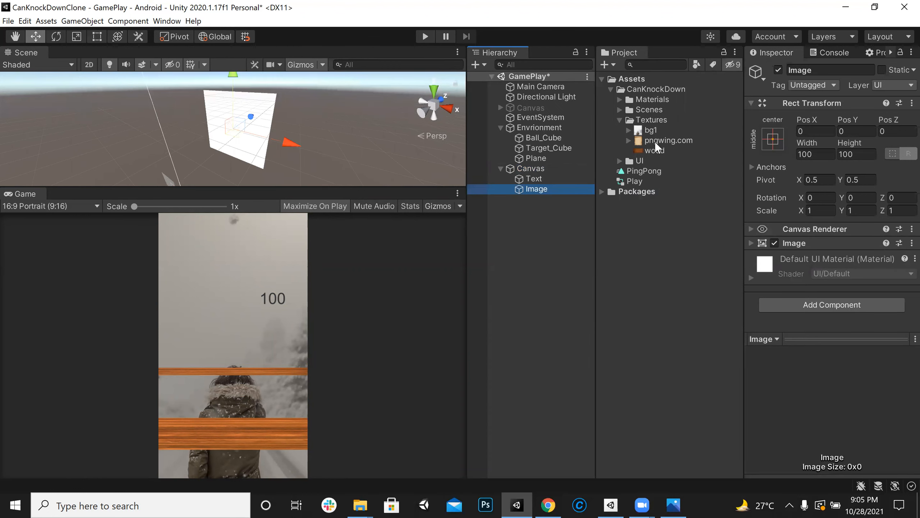
click(750, 242)
drag(652, 141, 852, 260)
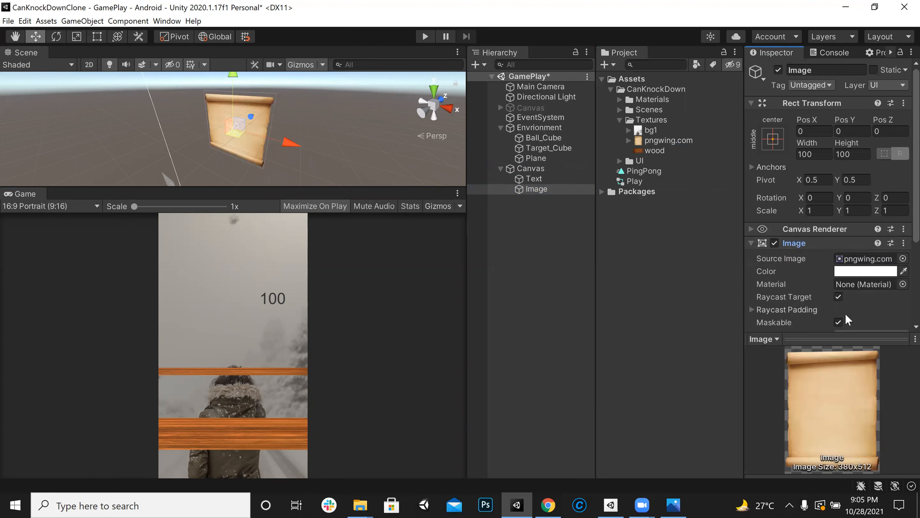
scroll(846, 313, down, 3)
click(869, 258)
Scale the parchment Image down uniformly to about 0.059
double_click(542, 191)
mouse_move(253, 116)
mouse_down()
mouse_move(242, 124)
mouse_move(250, 120)
mouse_up()
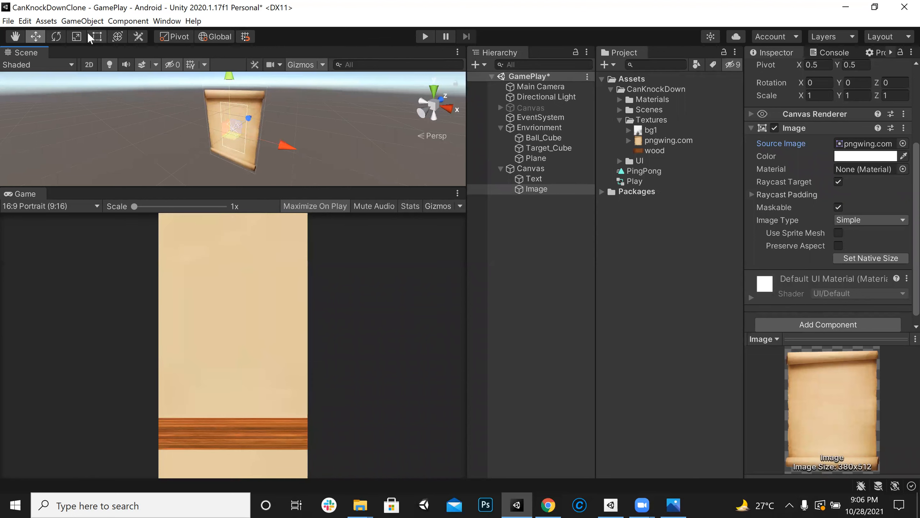
key(r)
drag(231, 134, 198, 160)
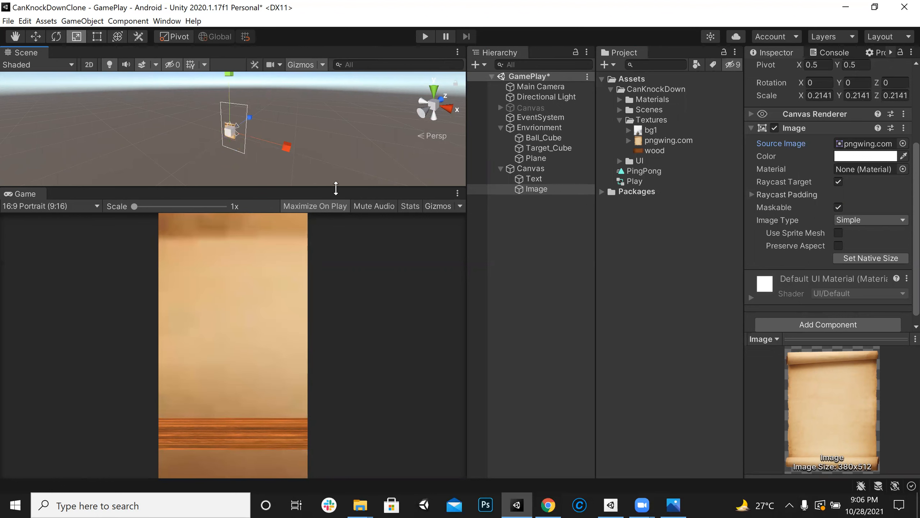
drag(332, 192, 332, 402)
scroll(251, 253, up, 3)
alt+drag(226, 263, 198, 243)
scroll(224, 221, up, 3)
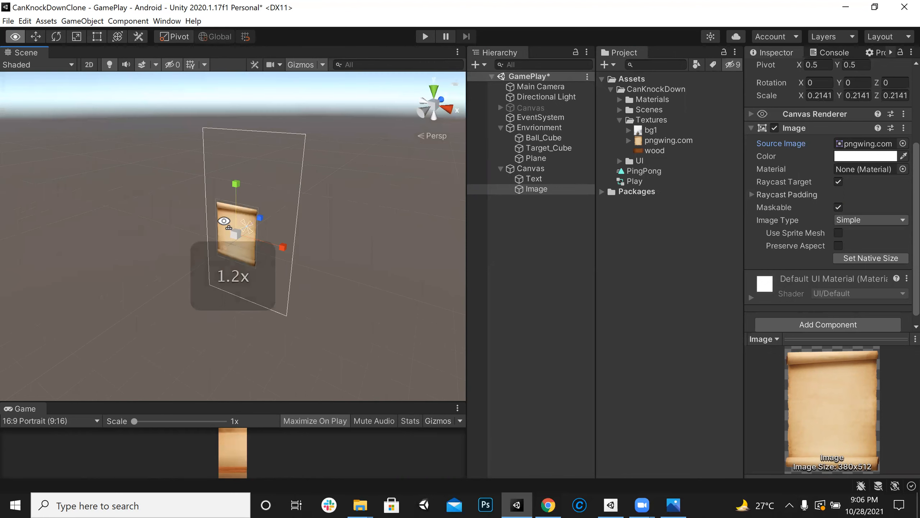
alt+drag(209, 202, 220, 274)
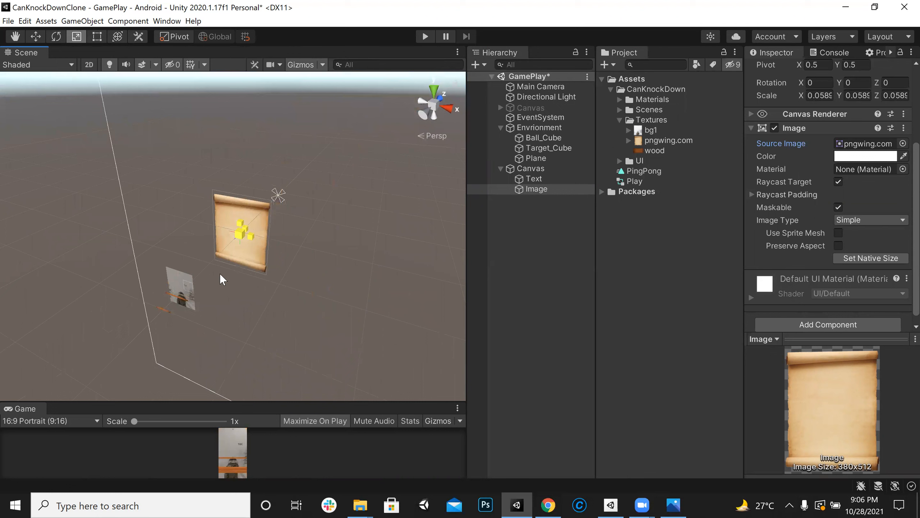
Move the parchment Image through the scene towards the snowy background plane
click(36, 37)
drag(239, 194, 355, 308)
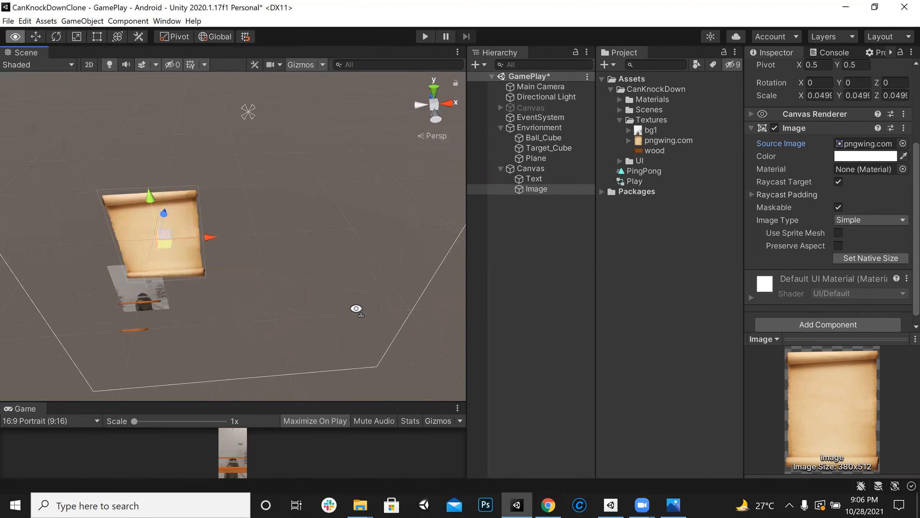
scroll(276, 203, up, 5)
drag(272, 210, 240, 339)
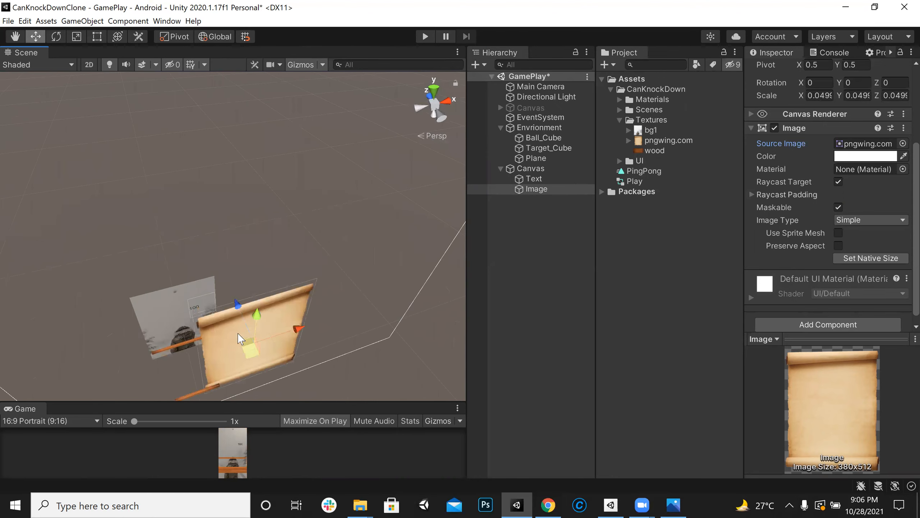
drag(234, 301, 217, 252)
Scale the parchment Image down to about 0.011 and position it against the background plane beside the 100 text
click(76, 36)
click(36, 37)
drag(247, 202, 119, 89)
click(81, 37)
drag(264, 218, 209, 227)
click(36, 36)
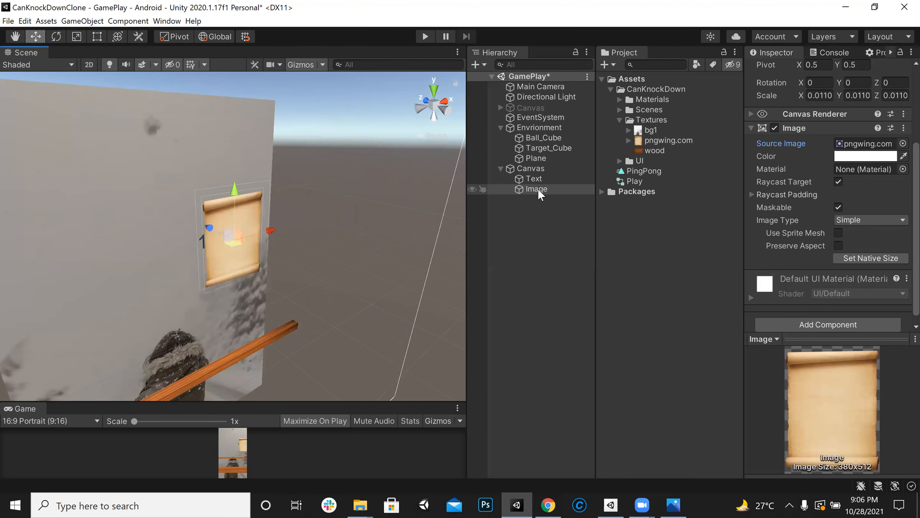
Try to bring the 100 text in front of the parchment by moving it and ordering Image before Text in the Canvas
click(500, 180)
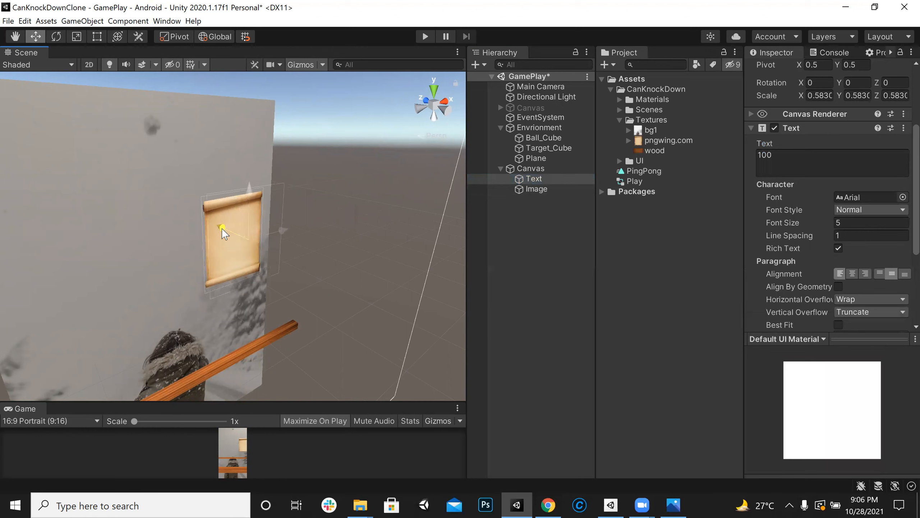
alt+drag(269, 273, 238, 237)
right_drag(238, 237, 211, 272)
mouse_move(274, 269)
mouse_down()
mouse_move(302, 269)
mouse_move(282, 269)
mouse_up()
right_drag(281, 270, 348, 268)
click(536, 189)
drag(533, 188, 536, 174)
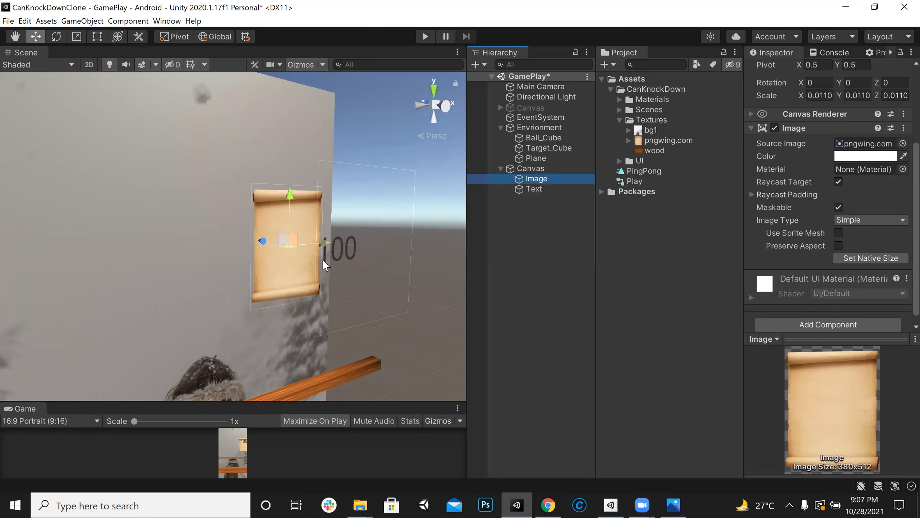
click(535, 188)
right_drag(364, 242, 442, 271)
Undo the recent moves of the 100 text and the reordering of Image and Text
key(ctrl+z)
key(ctrl+z)
key(ctrl+z)
key(ctrl+z)
key(ctrl+z)
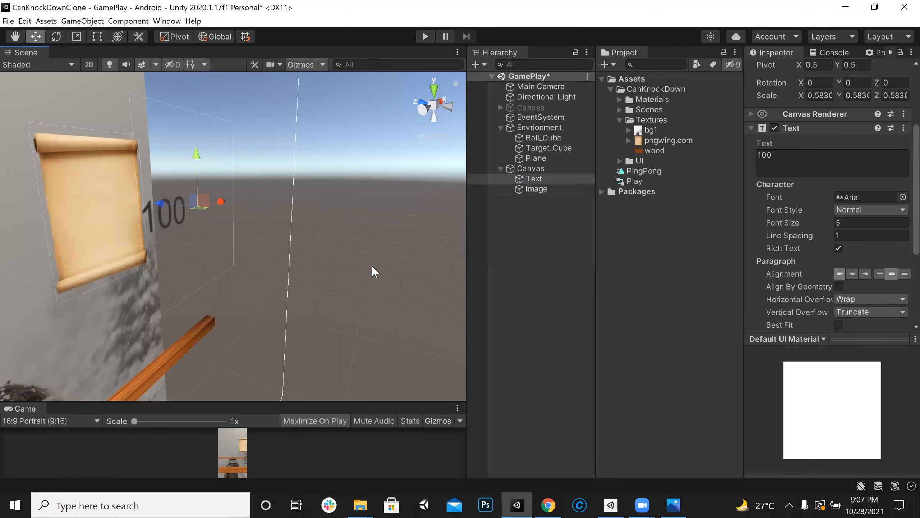
Order Image before Text under the Canvas and make Text a child of Image
mouse_move(535, 189)
mouse_down()
mouse_move(546, 189)
mouse_move(542, 177)
mouse_up()
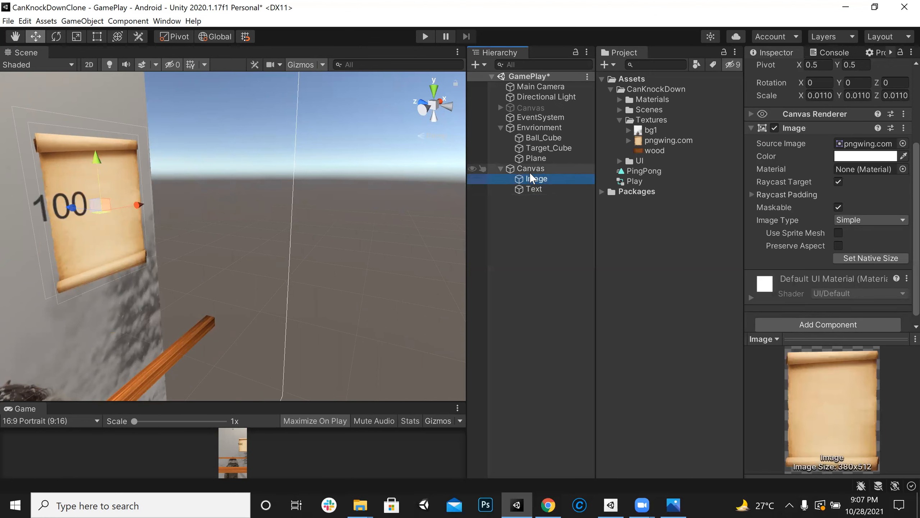
click(543, 187)
mouse_move(181, 205)
alt+mouse_down()
mouse_move(136, 205)
mouse_move(192, 197)
alt+mouse_up()
drag(539, 190, 543, 178)
click(543, 178)
click(541, 187)
key(f)
mouse_move(274, 206)
alt+mouse_down()
mouse_move(359, 228)
mouse_move(177, 228)
mouse_move(315, 204)
mouse_move(273, 169)
mouse_move(248, 207)
mouse_move(276, 207)
alt+mouse_up()
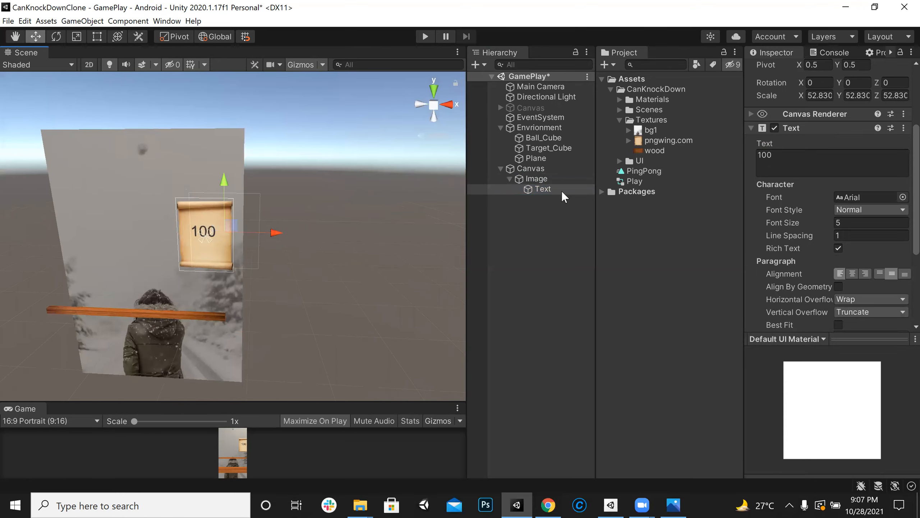
Move the parchment Image with its text higher on the background, to about Pos X -80.6 and Pos Y -96.1
click(510, 179)
drag(243, 236, 226, 236)
drag(187, 187, 194, 151)
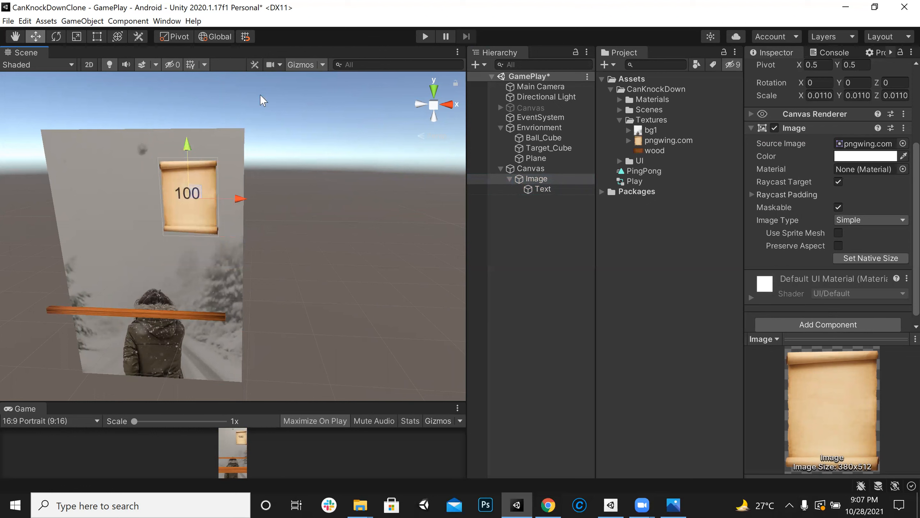
Scale the parchment Image and its child text down uniformly to about 0.0067
click(80, 39)
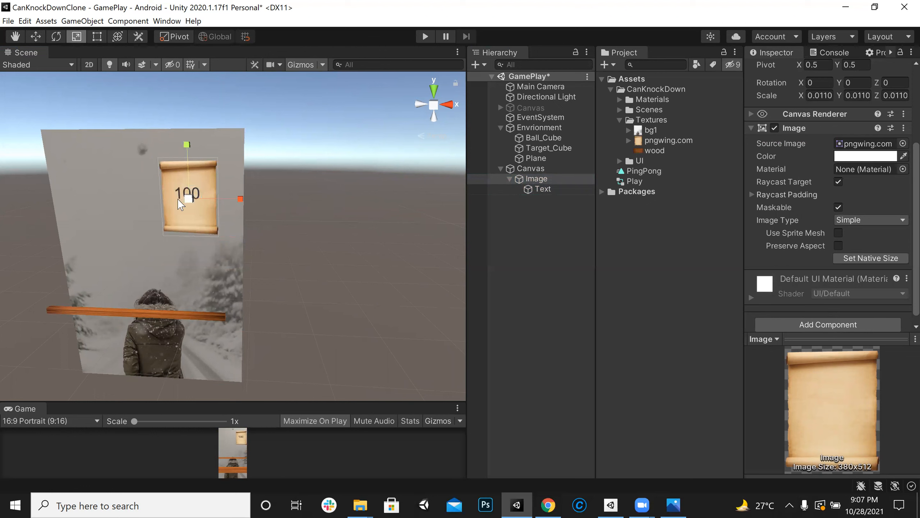
click(158, 225)
click(189, 209)
drag(187, 207, 184, 220)
drag(272, 400, 275, 187)
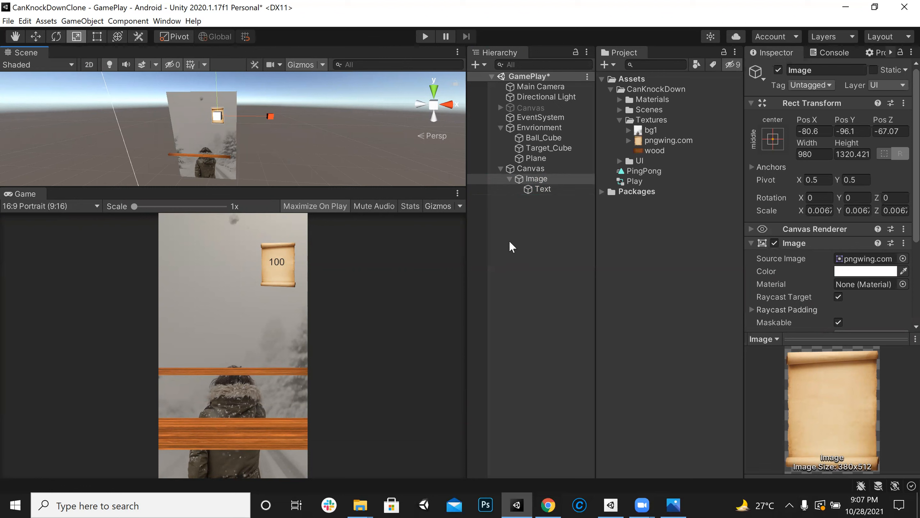
Rename the 100 text object Score and move it down the parchment to Pos Y -207
click(550, 189)
click(834, 71)
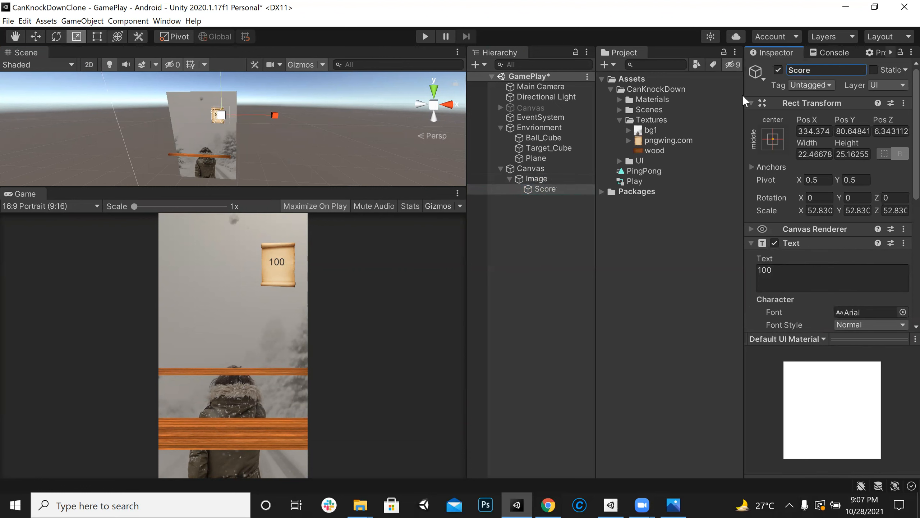
double_click(561, 185)
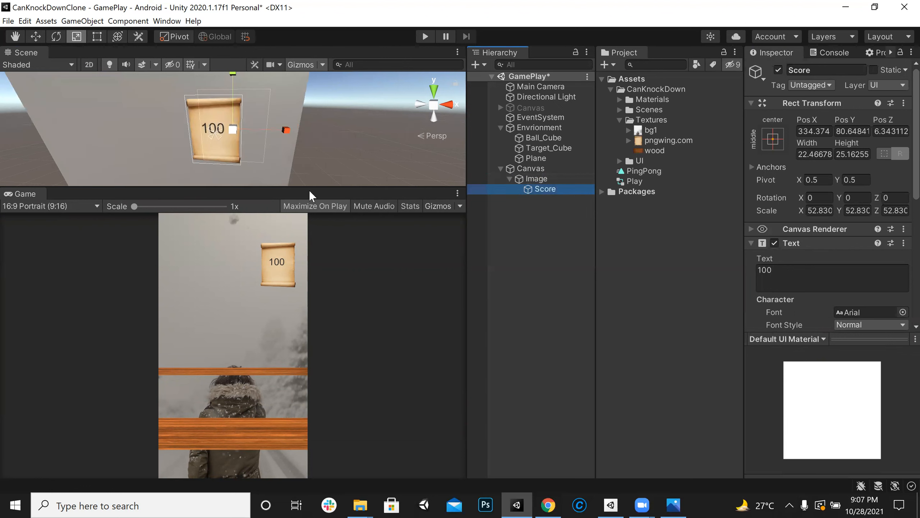
drag(312, 198, 312, 283)
click(36, 36)
drag(238, 118, 236, 150)
Duplicate the Score text and move the copy up the parchment to Pos Y 266
click(546, 180)
click(547, 188)
key(ctrl+d)
drag(237, 150, 240, 106)
Change the duplicated text's content to "Score" and shift it horizontally to Pos X 263
click(815, 275)
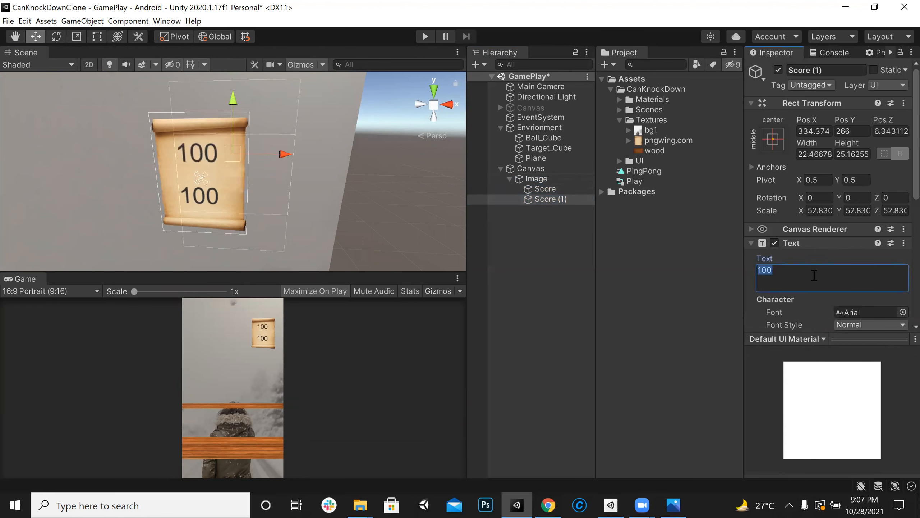
text(Score)
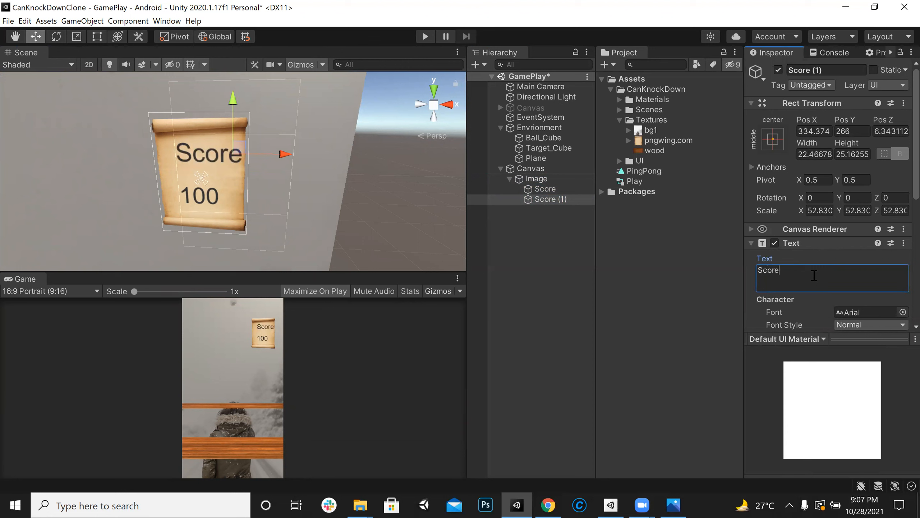
drag(281, 158, 273, 159)
Color the "Score" heading text dark red, hexadecimal A20303
scroll(856, 278, down, 5)
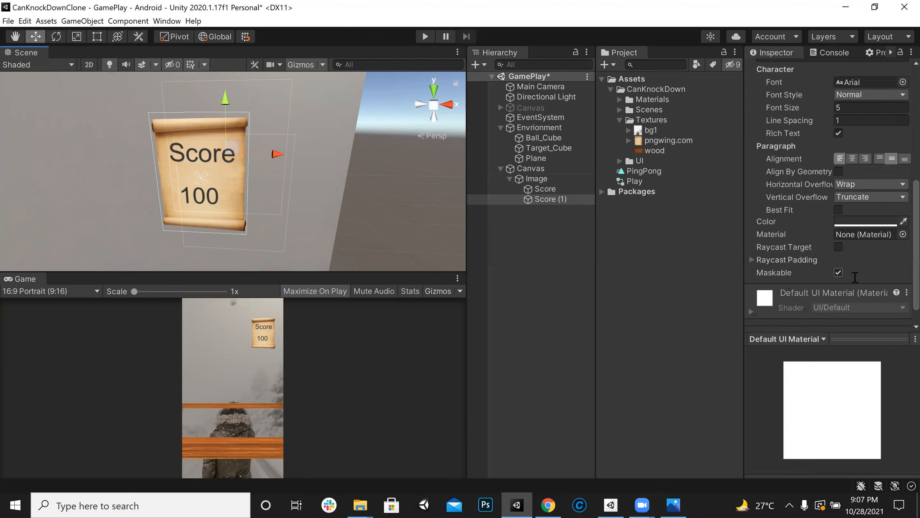
click(855, 222)
mouse_move(866, 268)
mouse_down()
mouse_move(876, 262)
mouse_move(875, 288)
mouse_up()
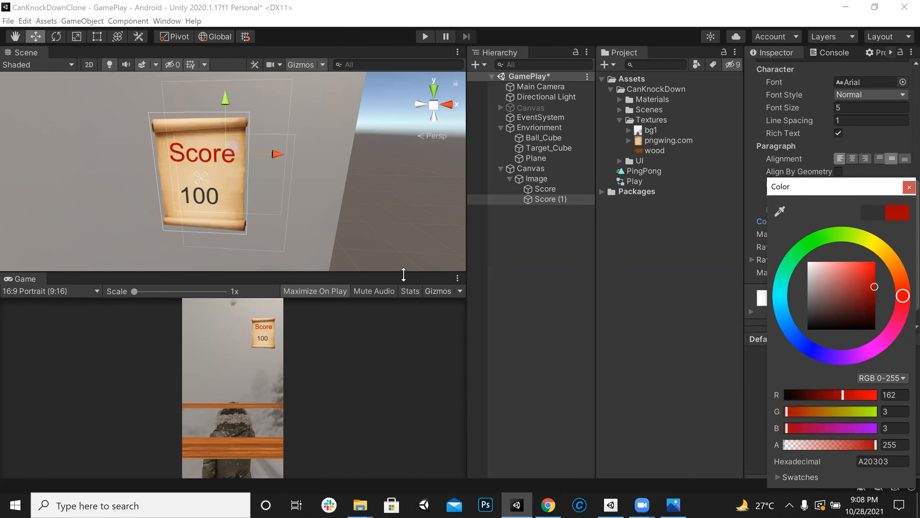
drag(403, 275, 402, 103)
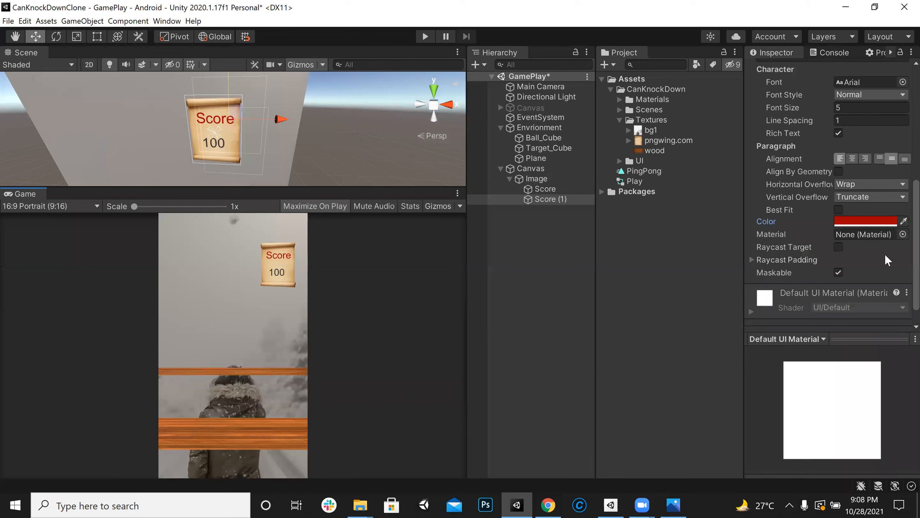
Try Bold And Italic on the "Score" heading, and settle on the Italic font style
click(854, 92)
click(863, 142)
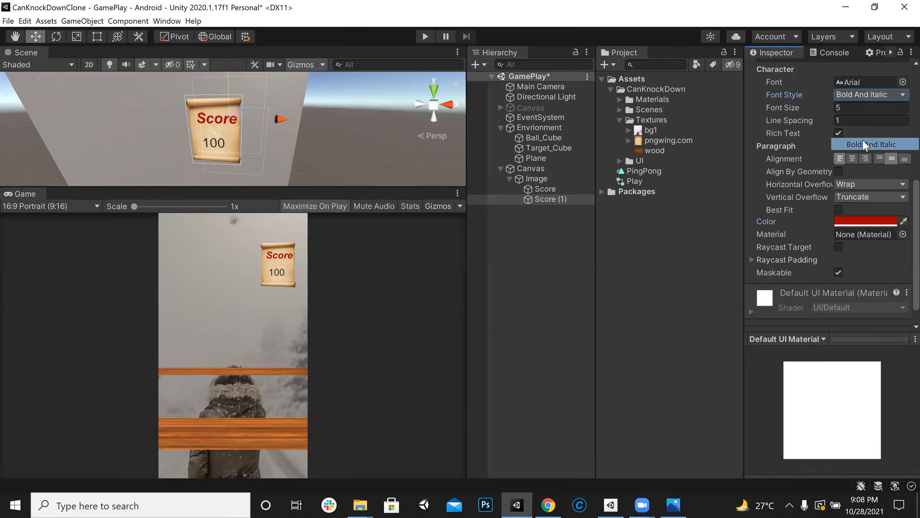
click(879, 96)
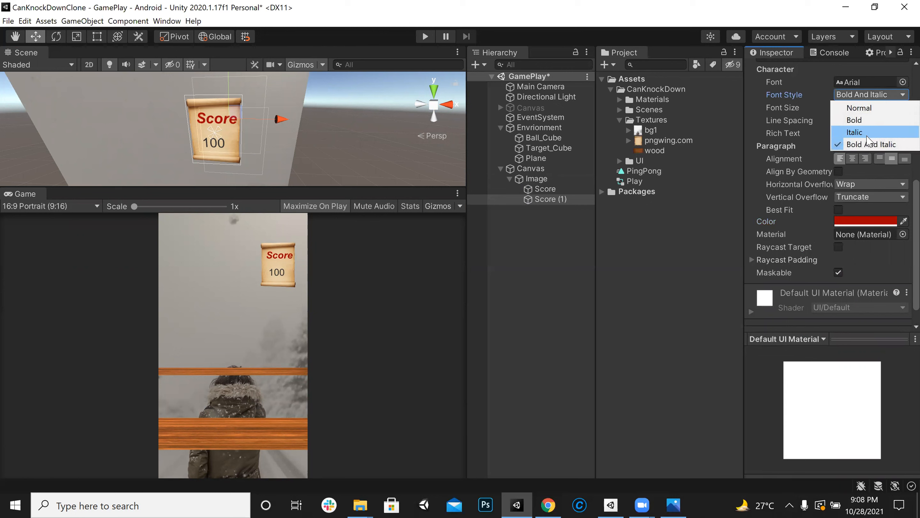
click(868, 134)
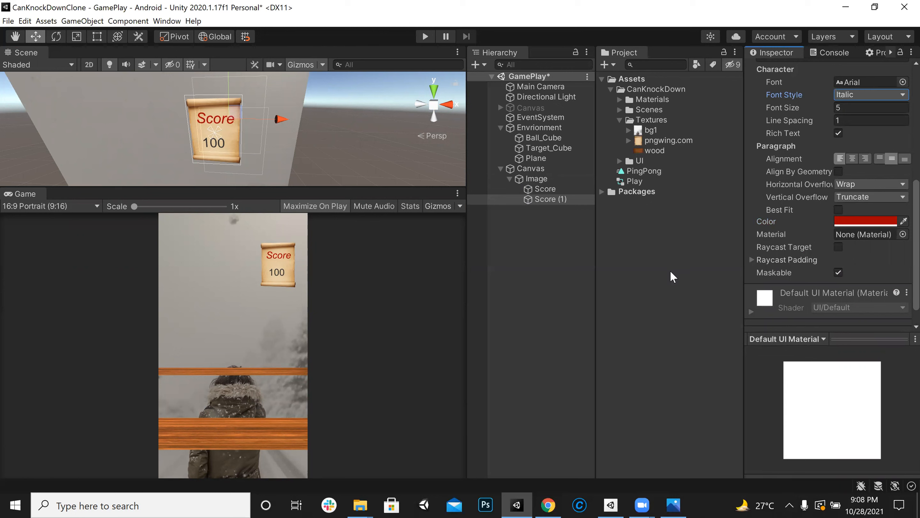
Rename the Score (1) heading object title
click(551, 189)
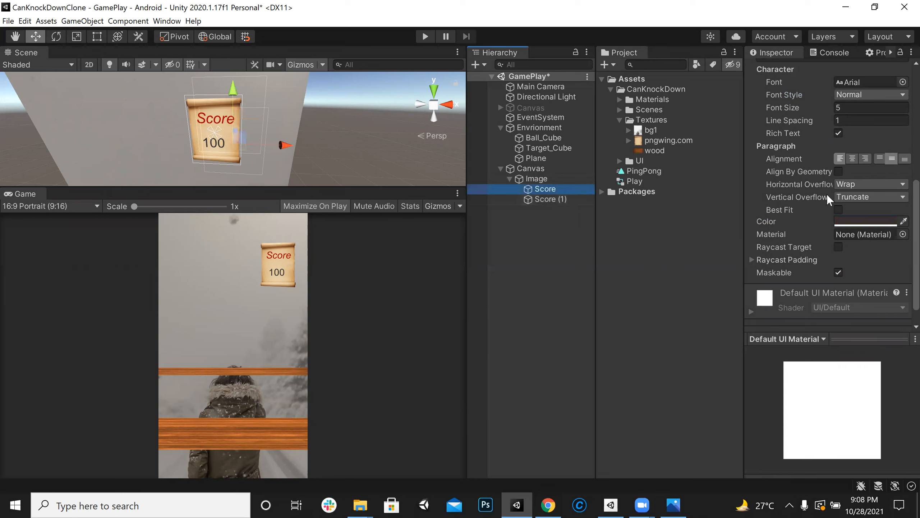
click(569, 200)
scroll(833, 84, up, 5)
click(830, 70)
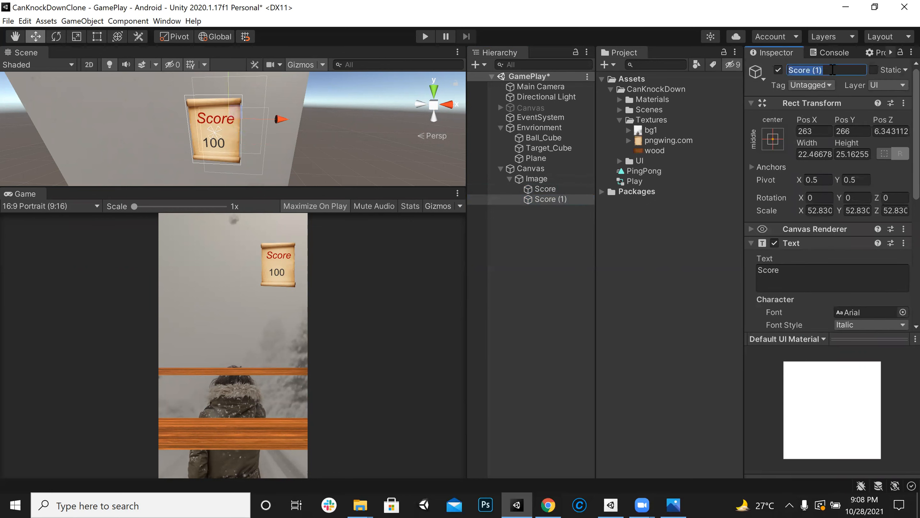
text(title)
click(546, 189)
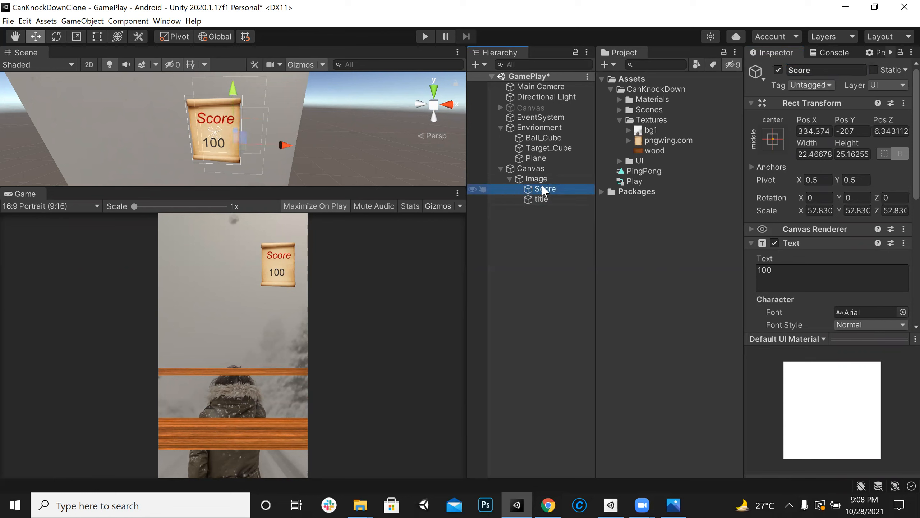
click(545, 179)
click(546, 188)
drag(352, 188, 415, 120)
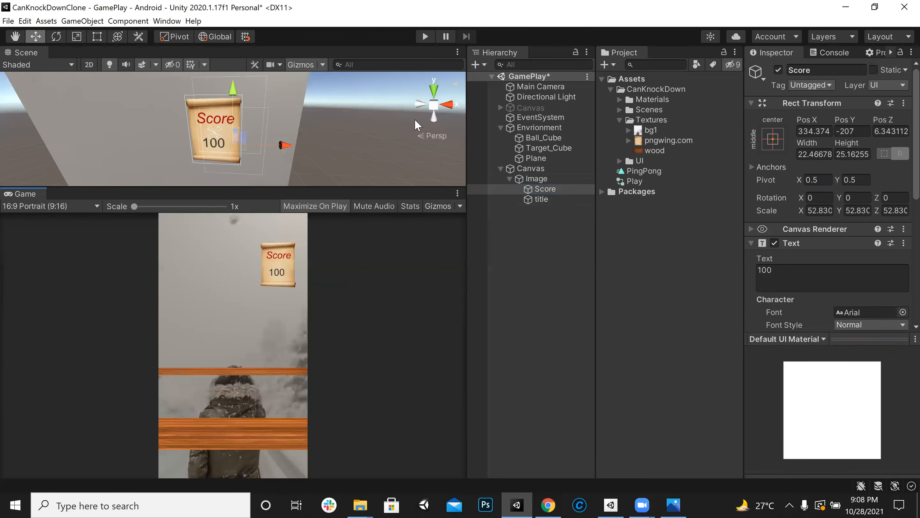
Save the scene and collapse the Envrionment group in the object list
click(469, 231)
key(ctrl+s)
click(500, 127)
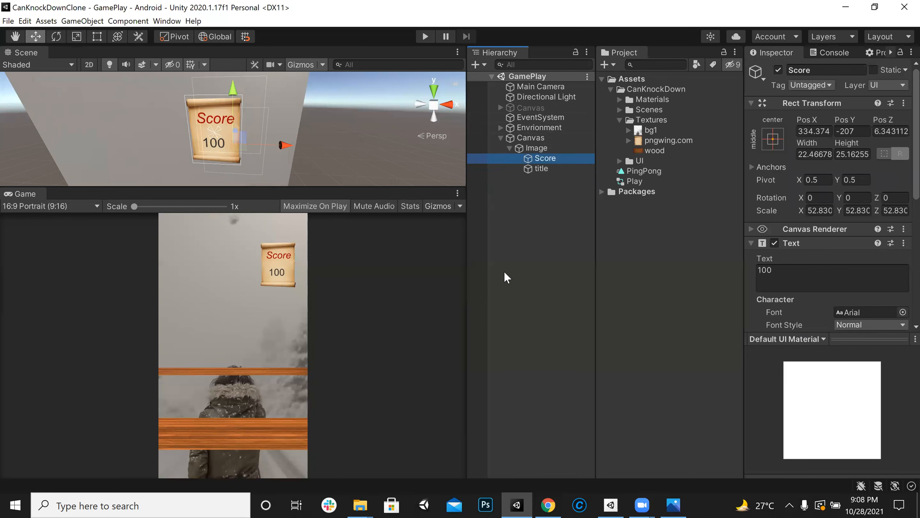
Examine the score panel and planks in a maximized Game view, and restore the normal layout
click(457, 193)
click(507, 230)
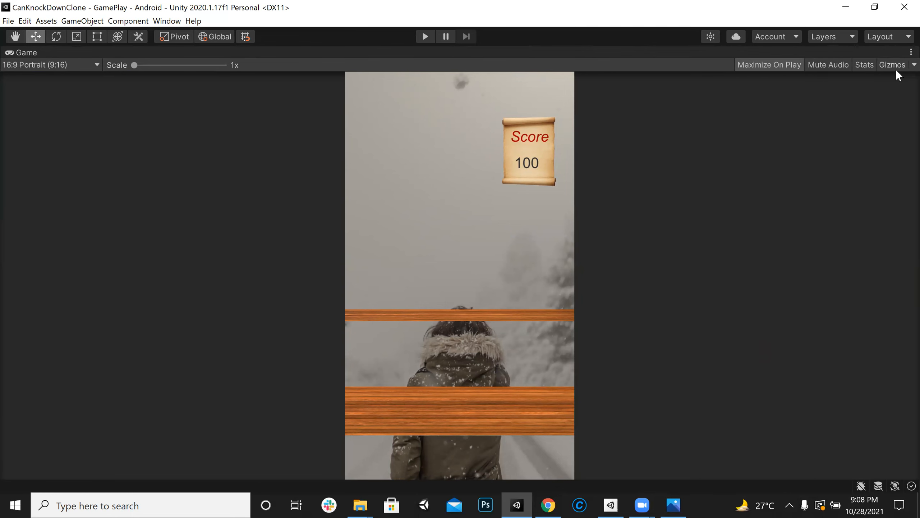
click(910, 51)
click(856, 92)
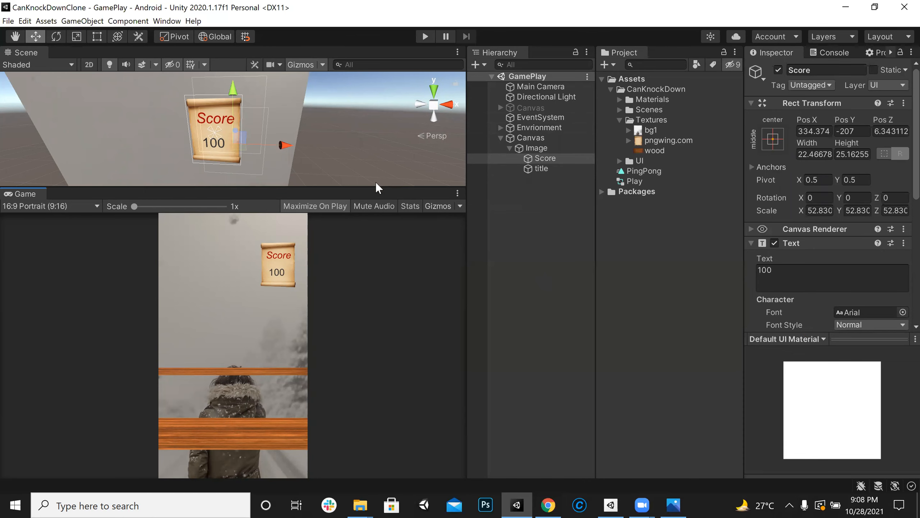
Enlarge the Scene view and add a 3D Sphere as a child of Envrionment
drag(376, 187, 375, 401)
alt+drag(267, 320, 176, 260)
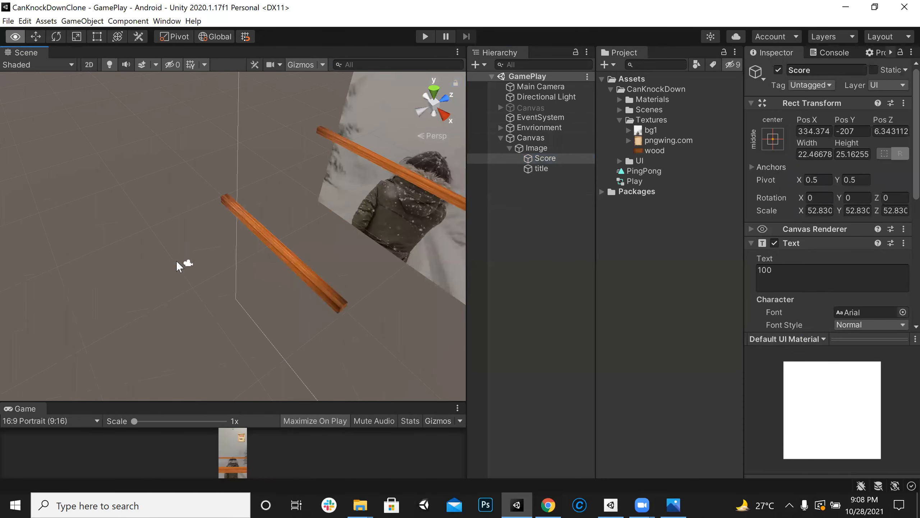
alt+drag(265, 236, 379, 237)
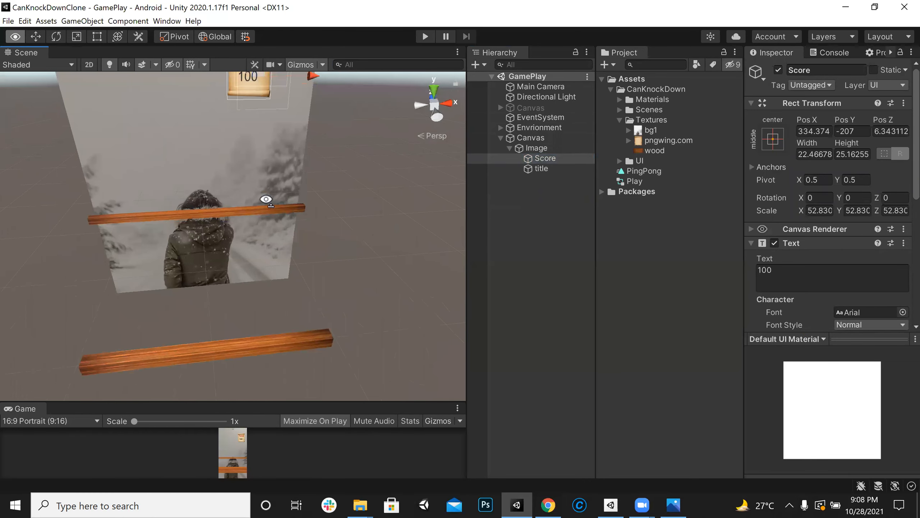
alt+drag(266, 199, 268, 125)
click(500, 137)
click(500, 128)
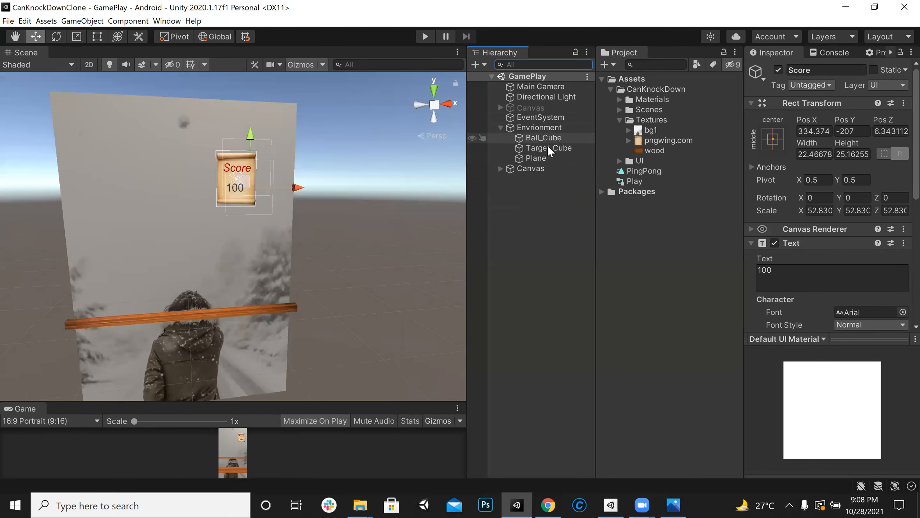
click(542, 128)
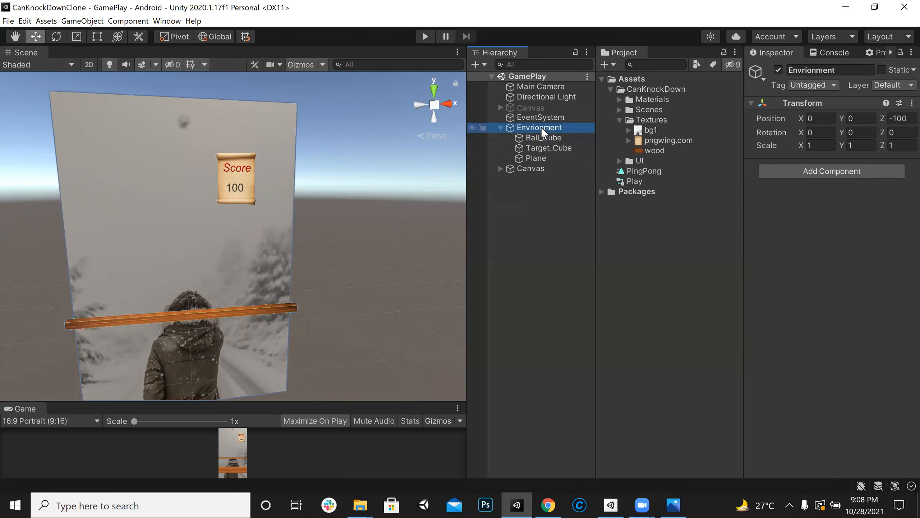
right_click(542, 129)
mouse_move(575, 253)
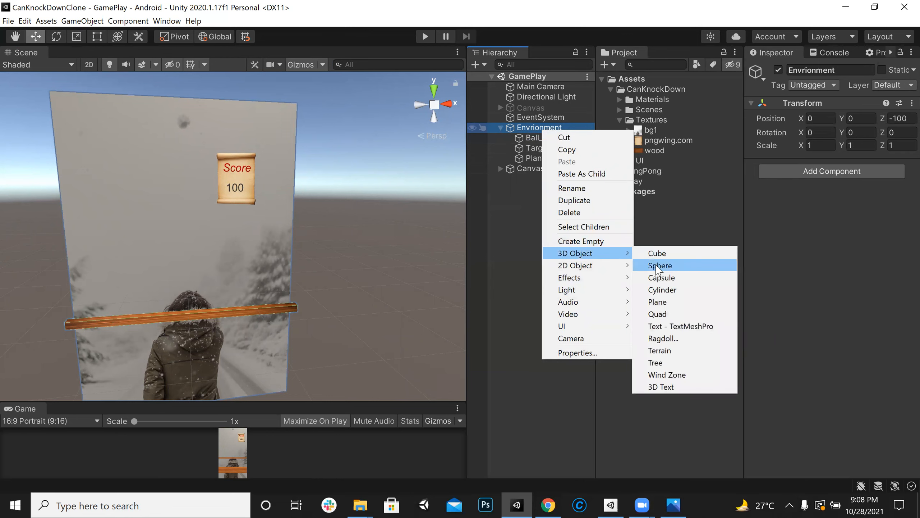
click(657, 267)
Raise the sphere to Y 1.01 so that it rests on the front wooden plank
right_drag(249, 312, 282, 326)
key(s)
key(w)
drag(245, 292, 244, 276)
mouse_move(300, 341)
right_down()
mouse_move(295, 308)
mouse_move(298, 352)
mouse_move(308, 350)
right_up()
key(q)
right_drag(307, 300, 343, 297)
right_drag(341, 255, 347, 229)
drag(292, 221, 341, 188)
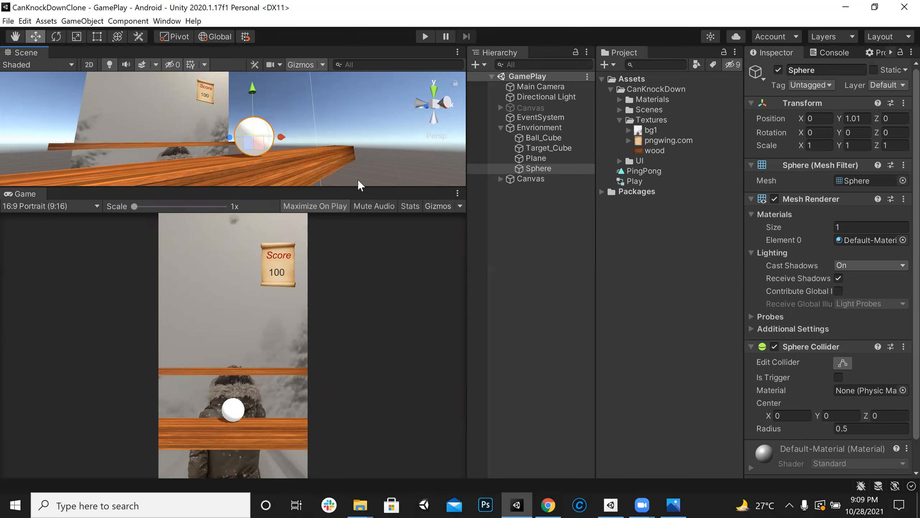
drag(360, 187, 360, 192)
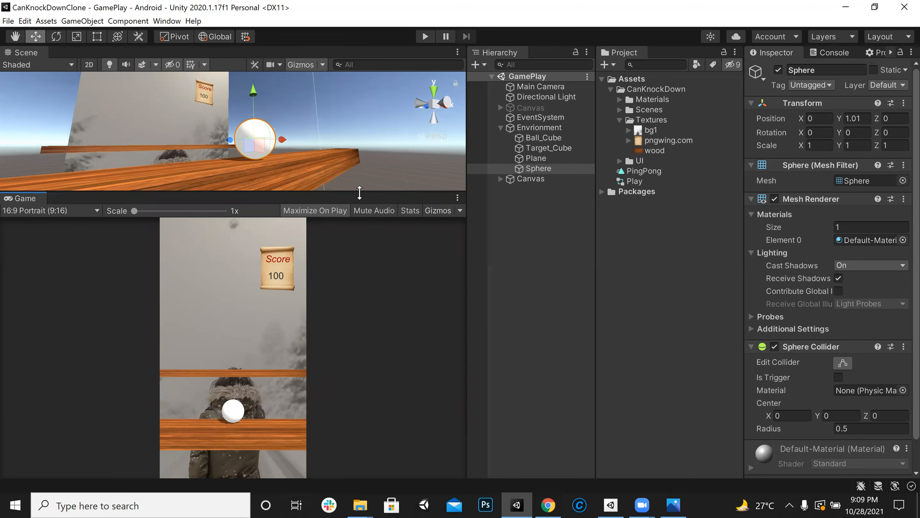
drag(364, 201, 363, 201)
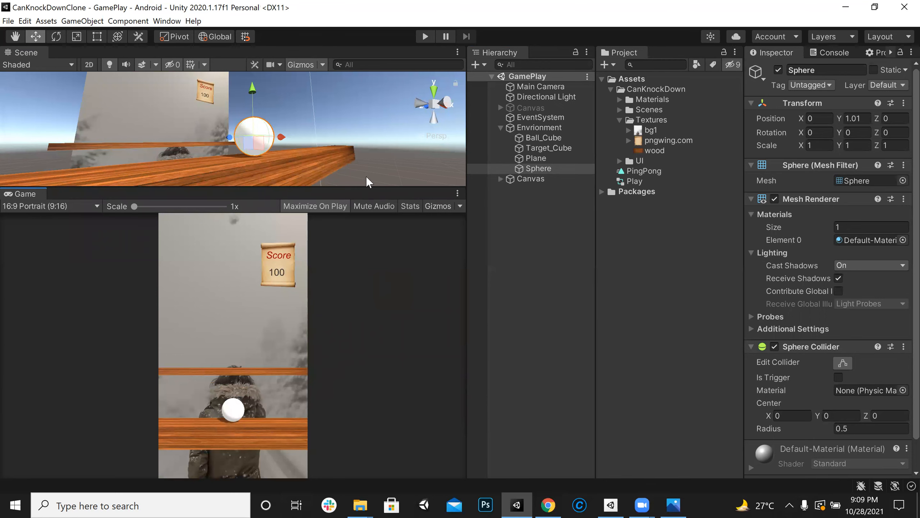
drag(368, 187, 353, 325)
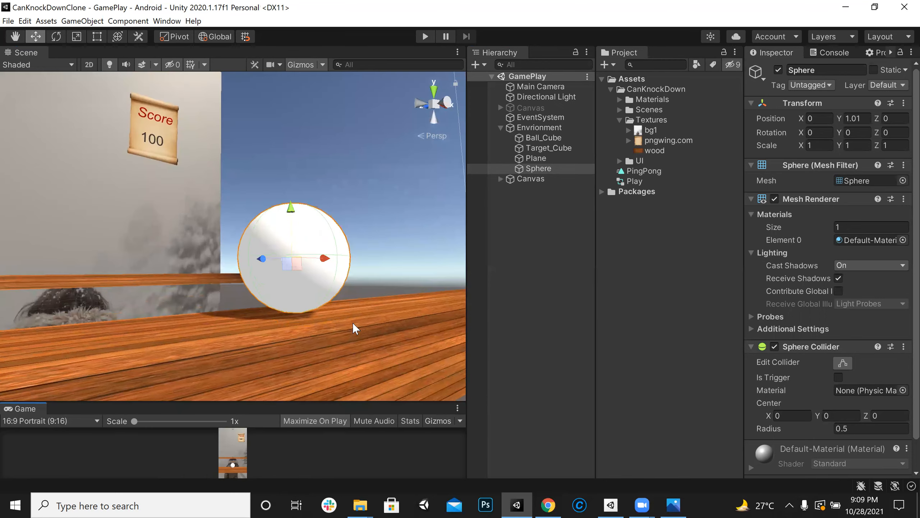
Rename the sphere Ball and save the scene
right_drag(243, 178, 233, 285)
right_drag(247, 254, 252, 231)
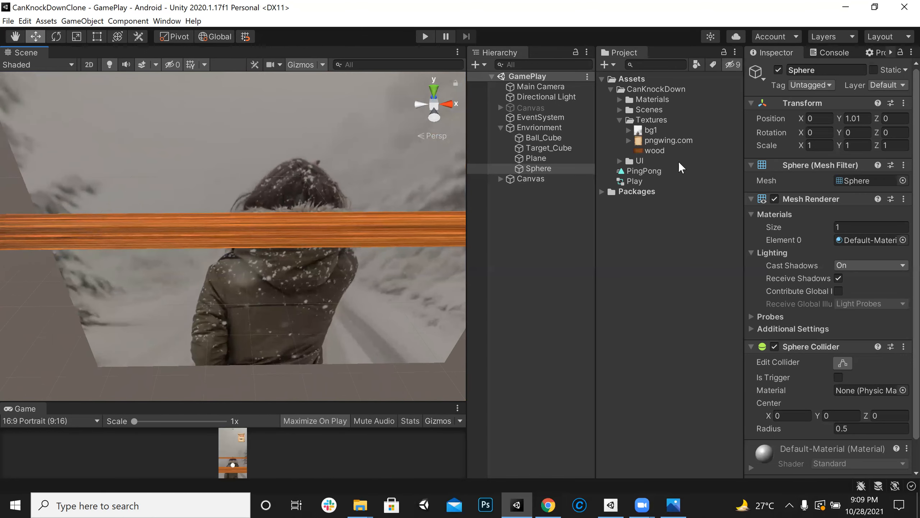
click(564, 158)
click(562, 169)
click(829, 71)
double_click(828, 70)
text(Ball)
key(Return)
key(ctrl+s)
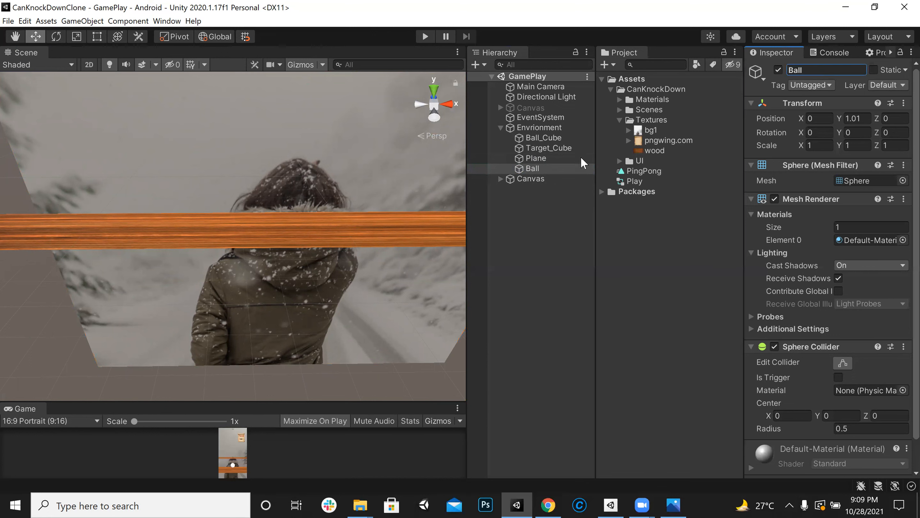
Collapse the CanKnockDown asset folder and clear the Ball selection
click(537, 167)
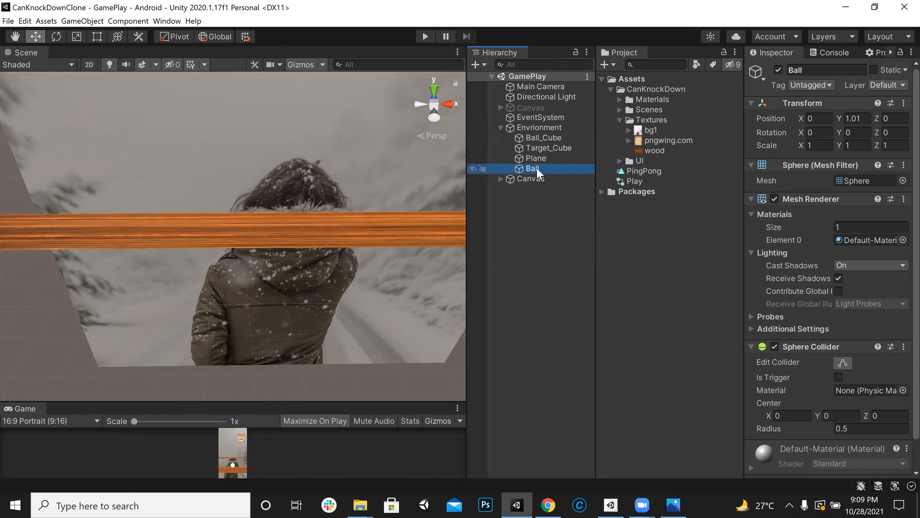
alt+drag(313, 202, 325, 160)
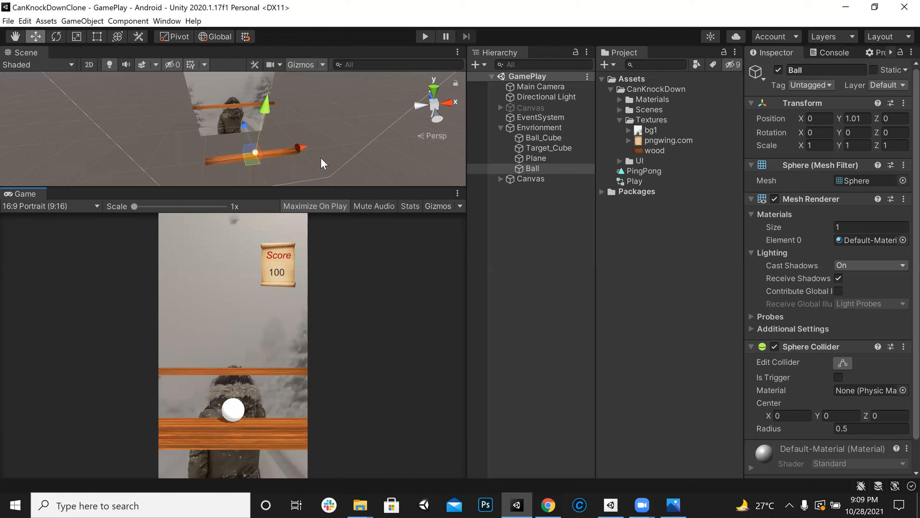
drag(390, 189, 435, 403)
right_drag(249, 245, 328, 257)
key(w)
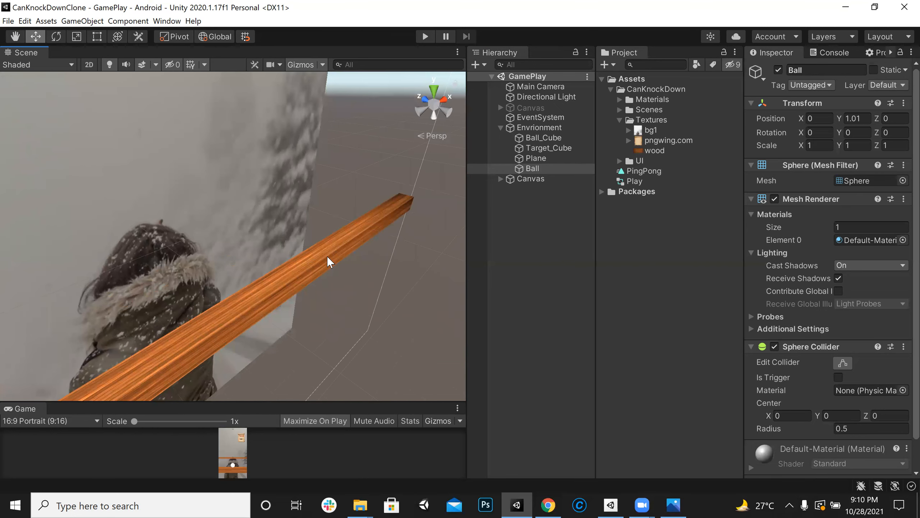
click(610, 89)
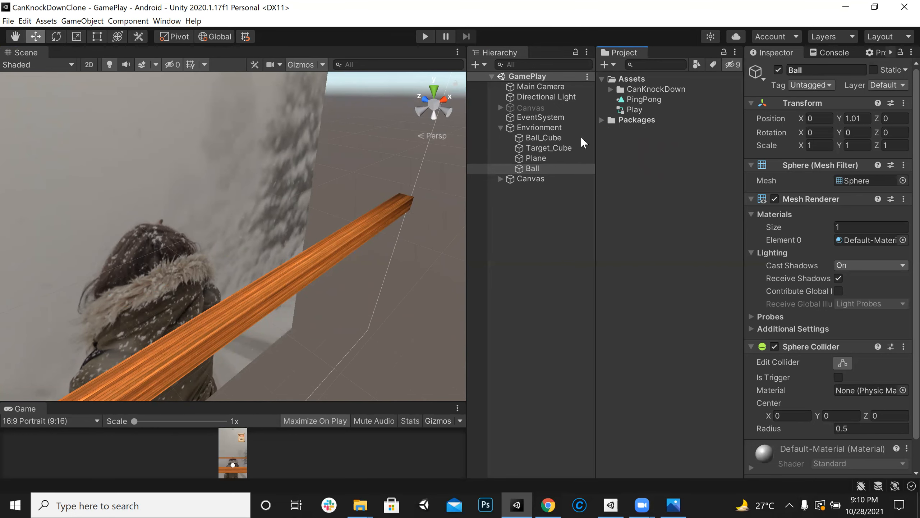
click(536, 272)
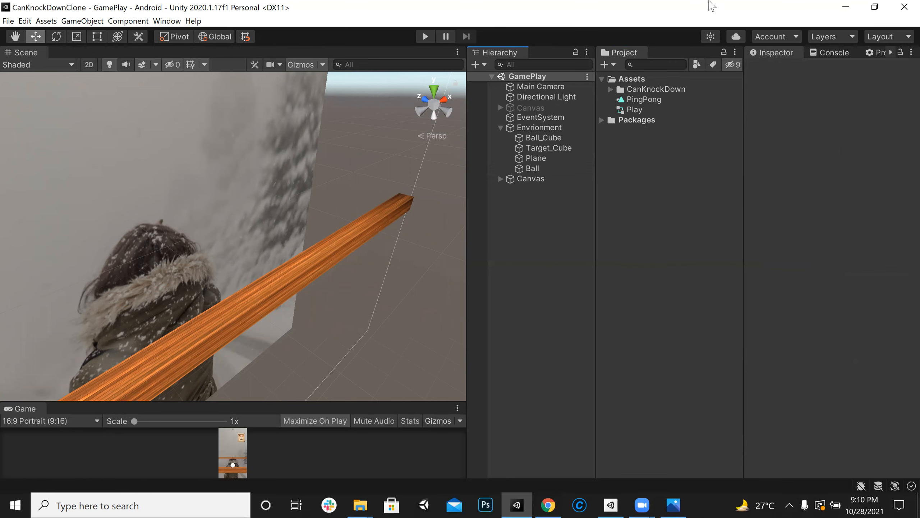
Switch to Chrome, search for "unity asset store" in a new tab and open the Unity Asset Store site
click(771, 9)
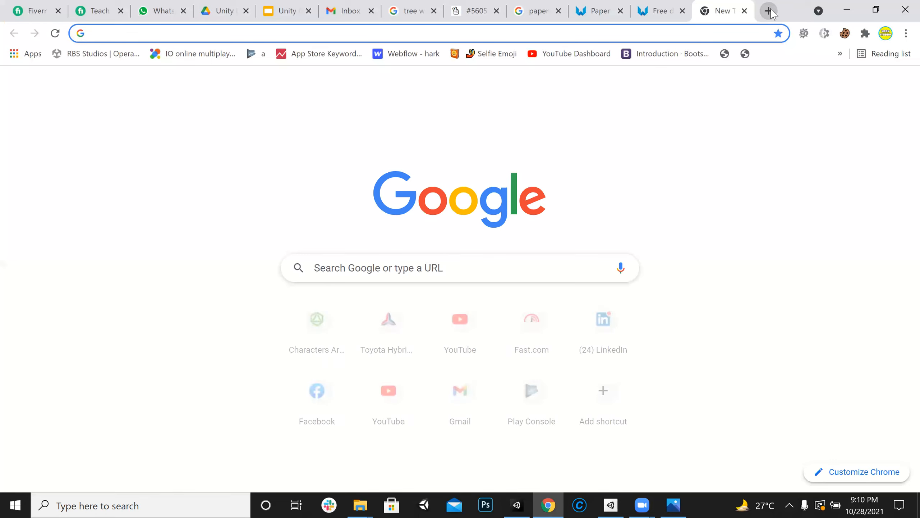
text(unity asset)
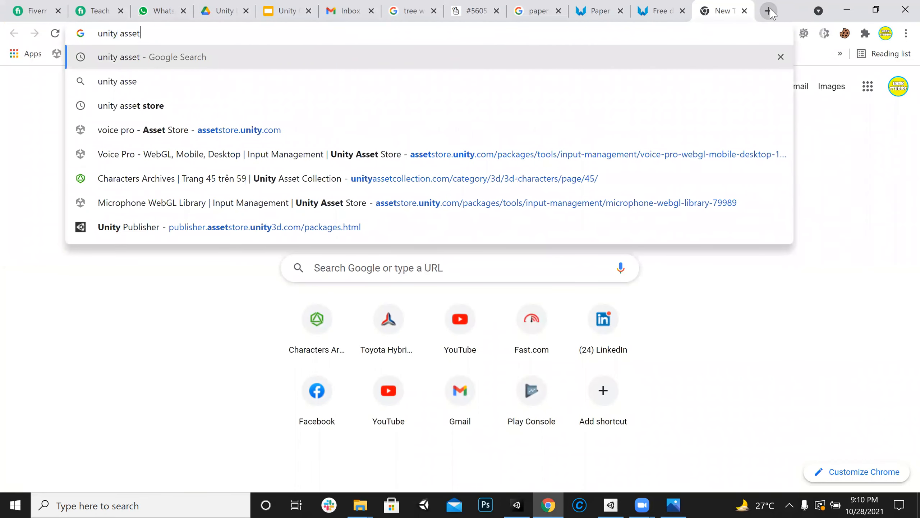
text( store)
key(BackSpace)
key(BackSpace)
key(BackSpace)
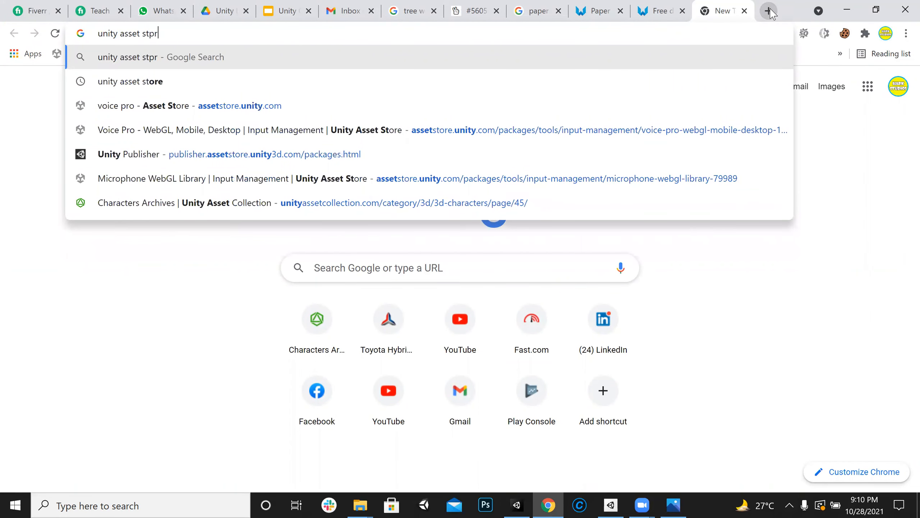
text(ore)
key(Return)
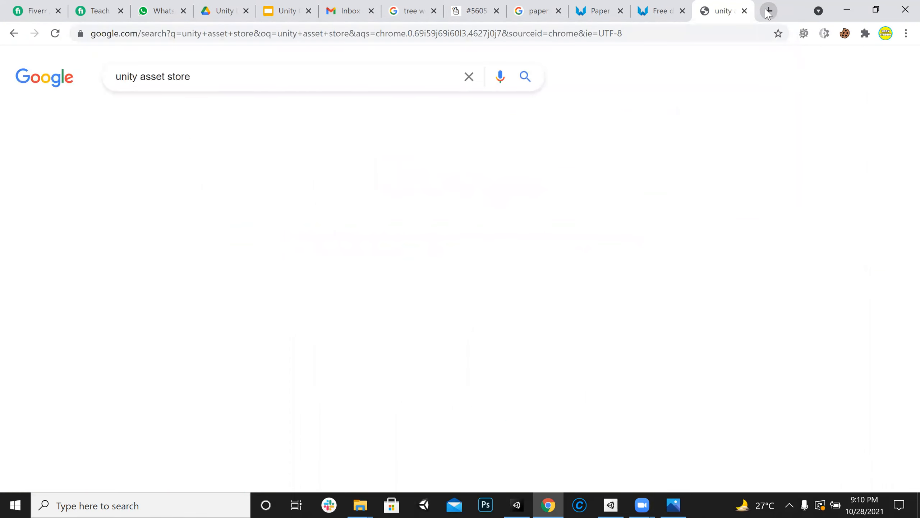
click(373, 255)
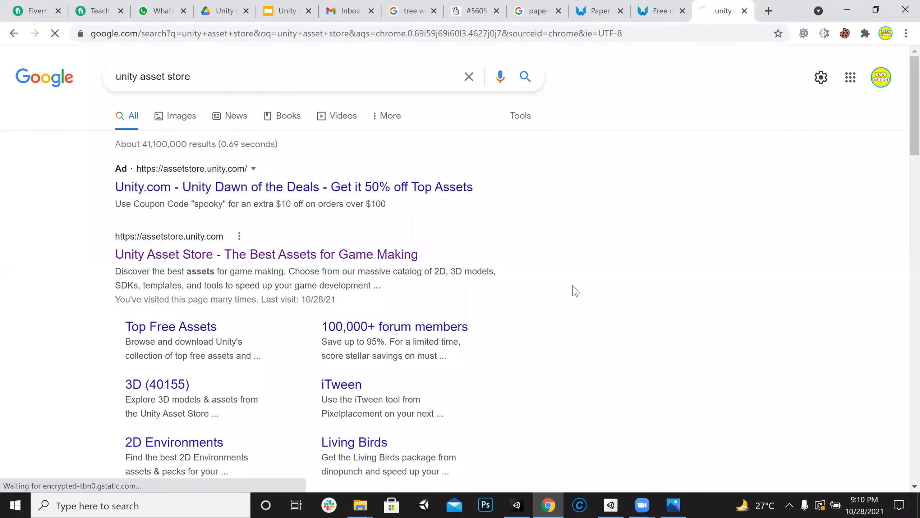
Close the two leftover paper image download tabs and return to Unity
click(665, 11)
click(722, 5)
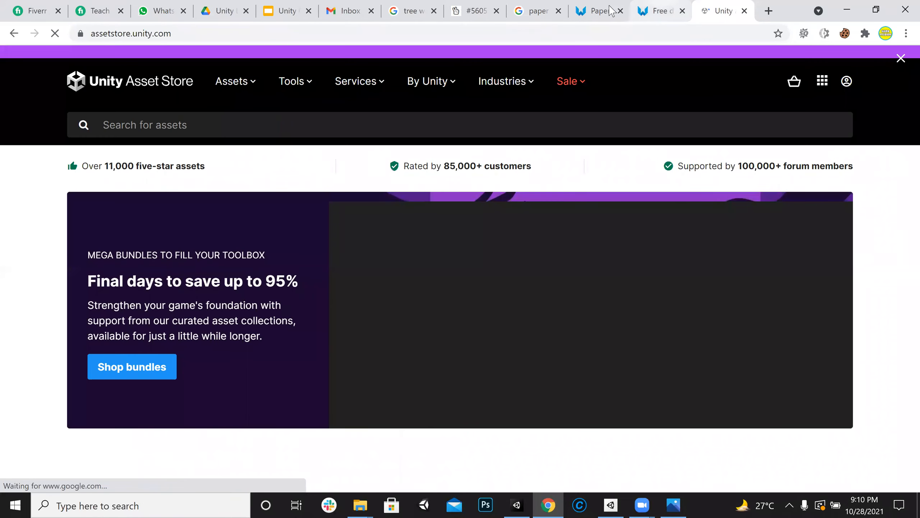
click(616, 13)
click(622, 13)
click(622, 13)
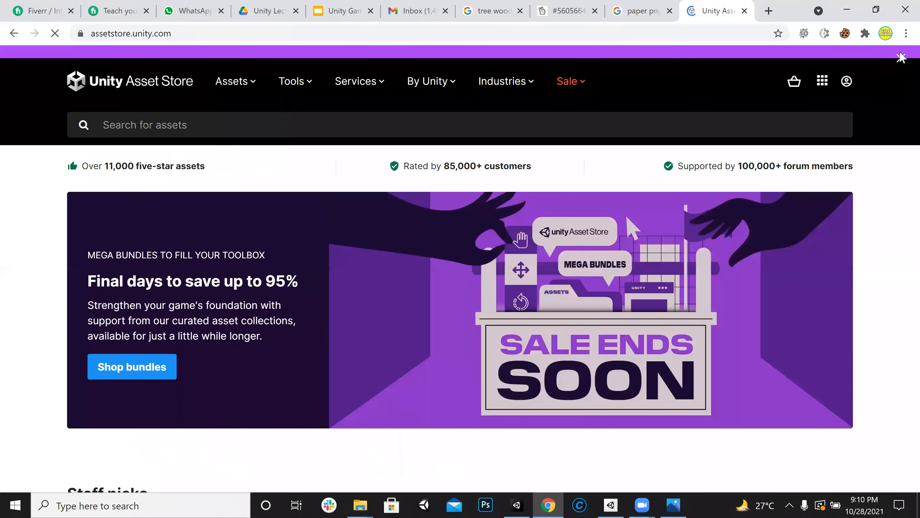
click(847, 9)
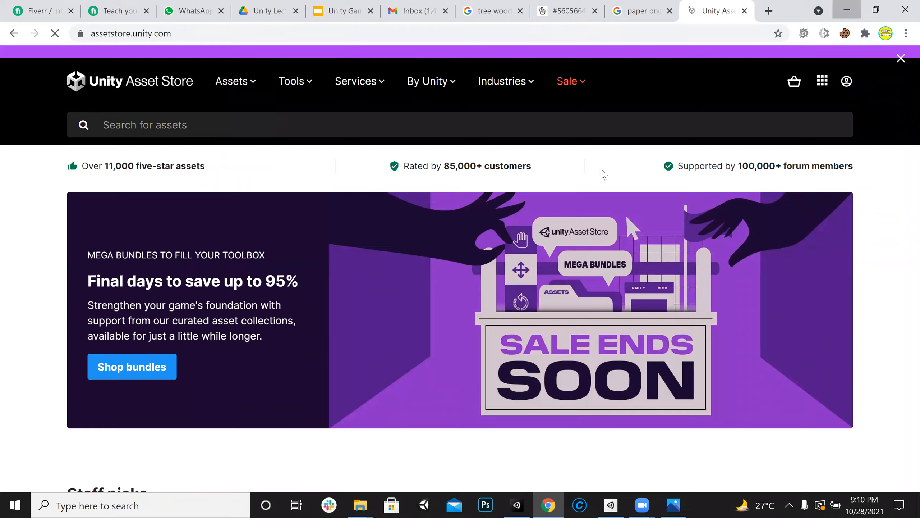
Create an empty GameObject as a child of Envrionment
right_drag(361, 243, 294, 268)
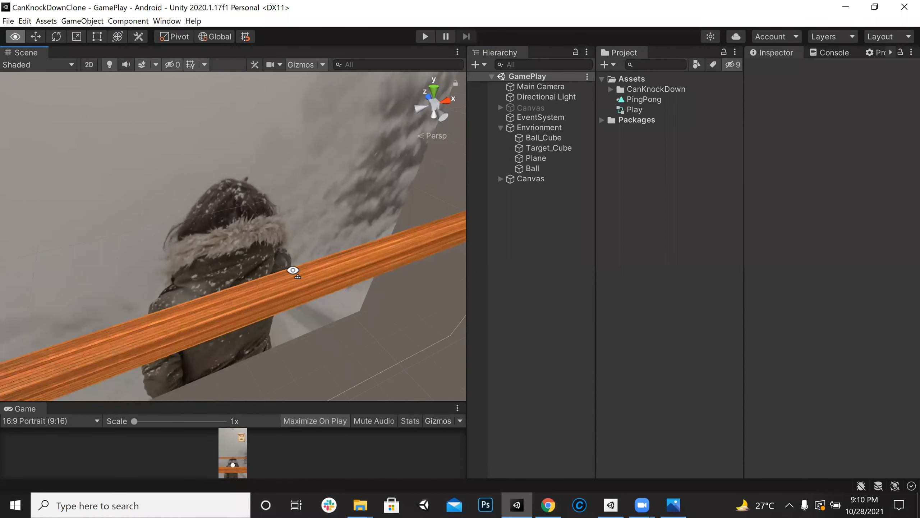
click(524, 130)
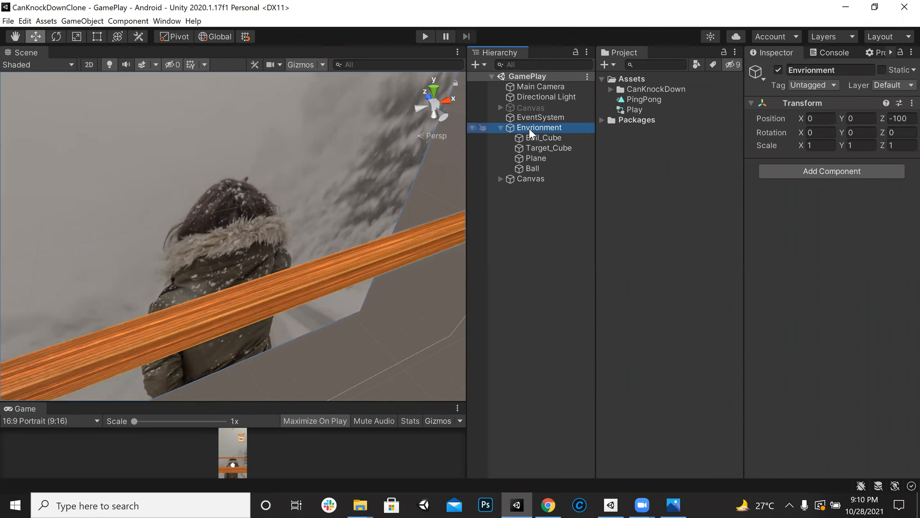
right_click(530, 129)
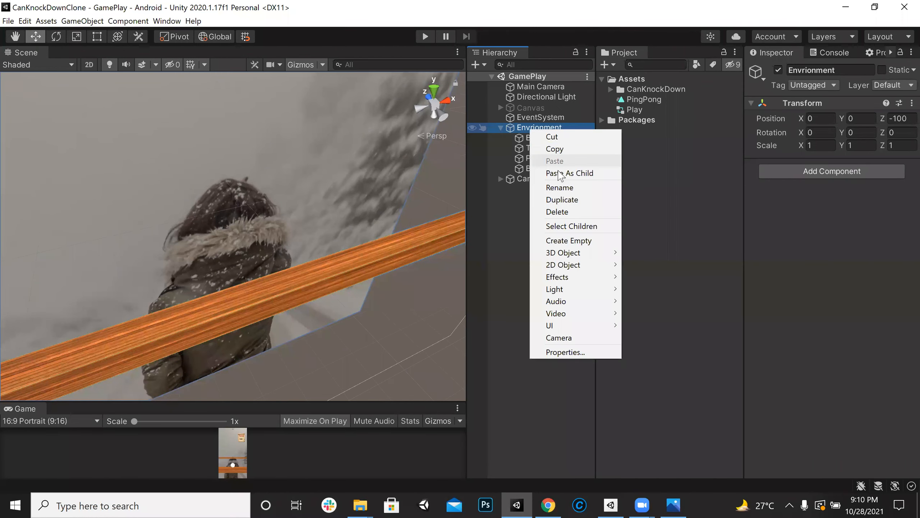
click(570, 238)
Make the empty GameObject a child of Target_Cube, set its Z position to 0, and frame it in the Scene view
alt+drag(198, 243, 453, 308)
scroll(345, 270, down, 5)
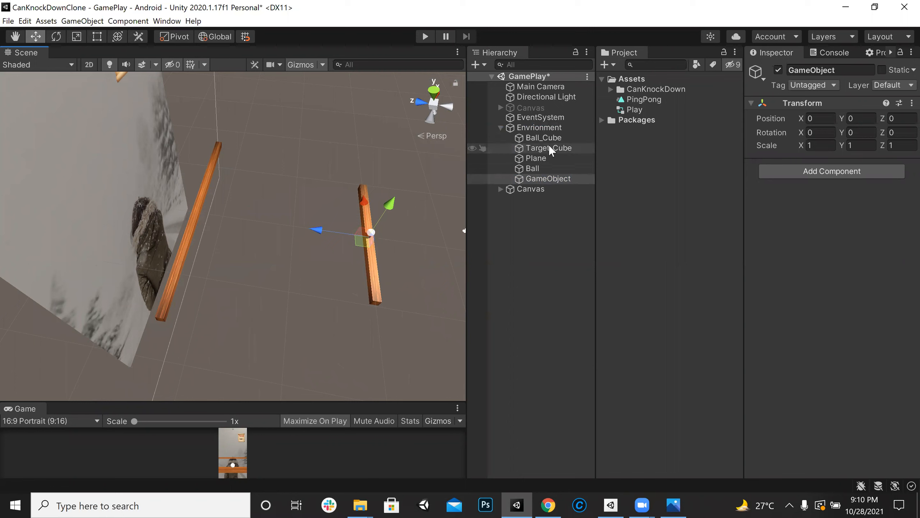
drag(543, 180, 564, 148)
click(899, 119)
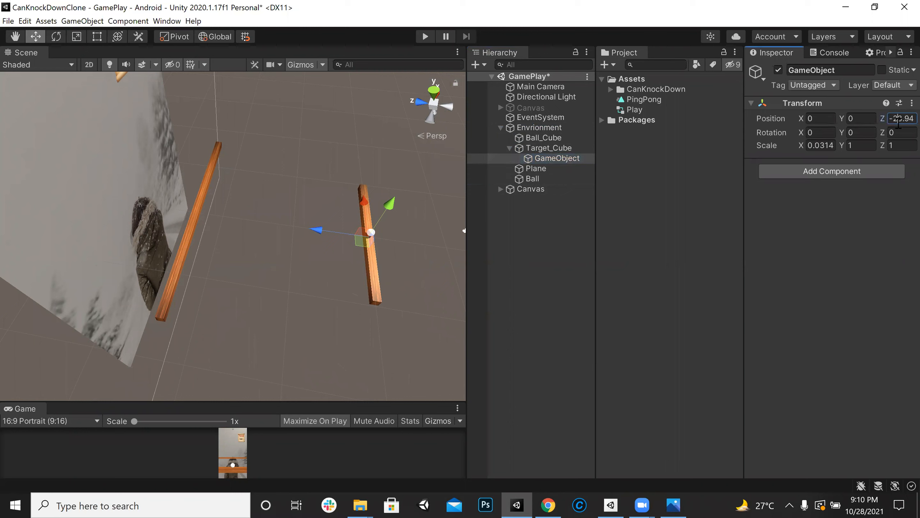
text(0)
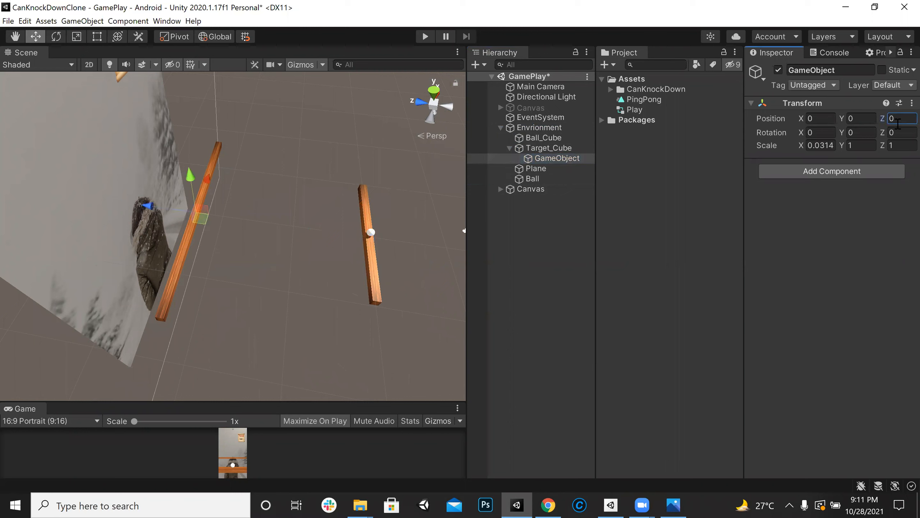
click(560, 158)
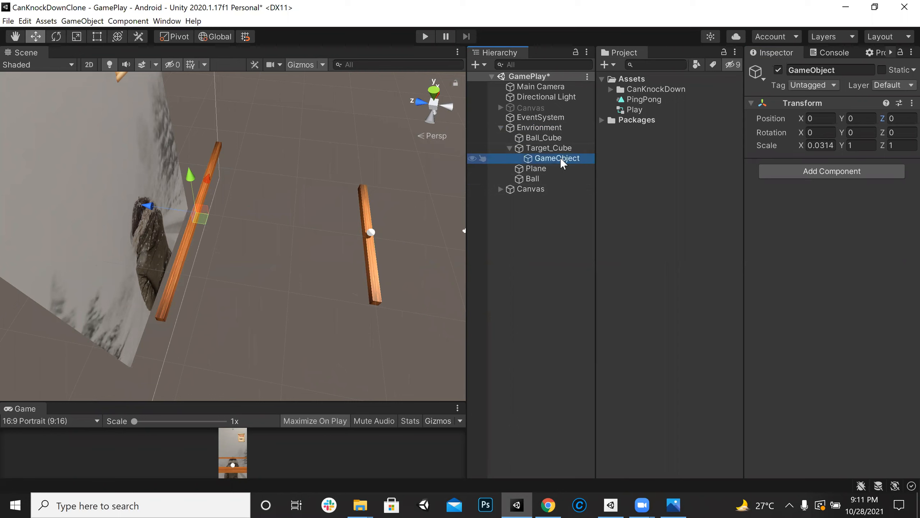
double_click(560, 158)
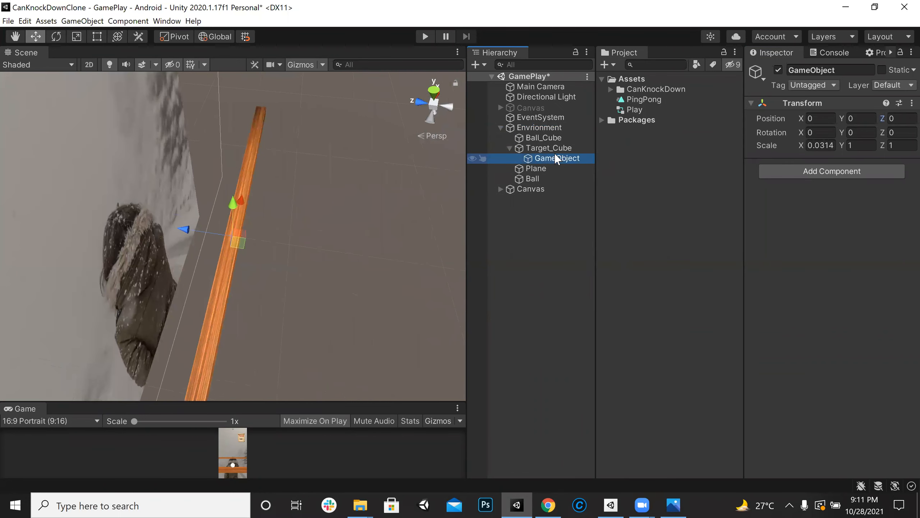
Move the empty GameObject out of Target_Cube, directly under Envrionment between Ball_Cube and Target_Cube
alt+drag(343, 201, 254, 196)
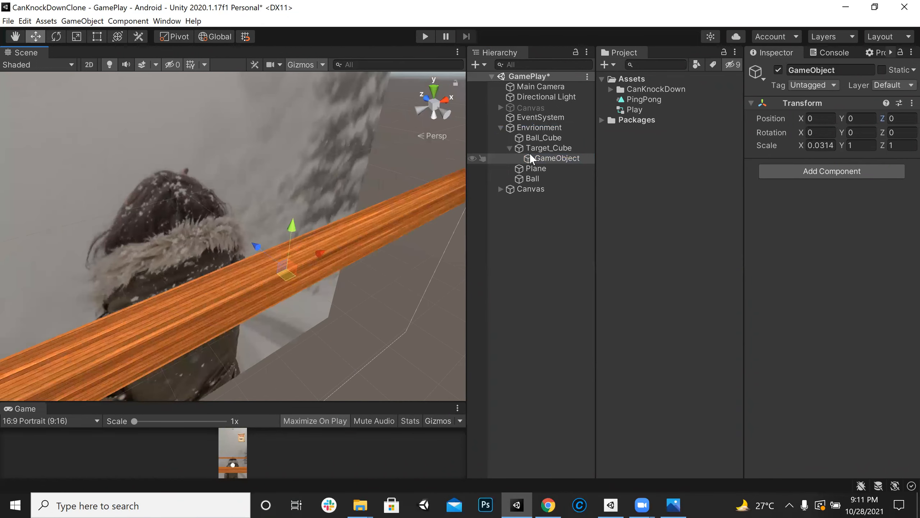
drag(546, 158, 549, 143)
alt+drag(331, 210, 235, 163)
Rename the empty GameObject first as Cans, and finally as CansParent
click(822, 70)
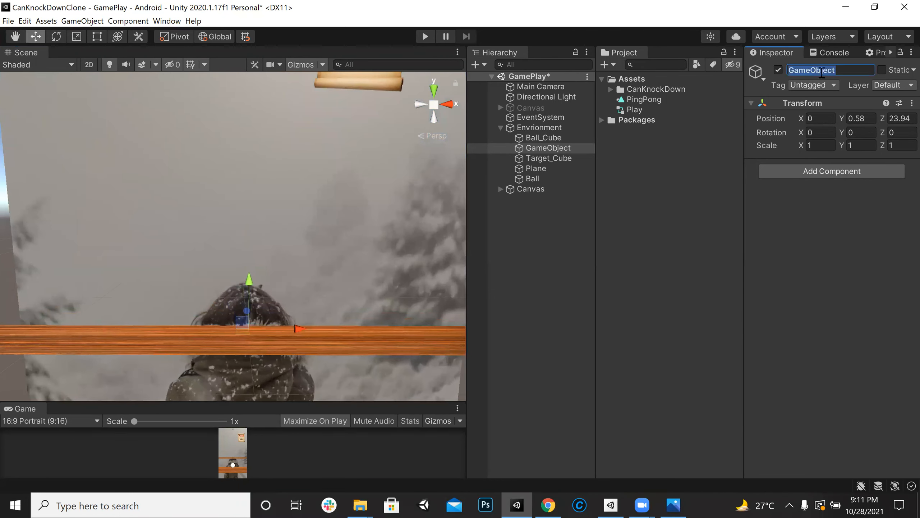
text(Cans)
key(Return)
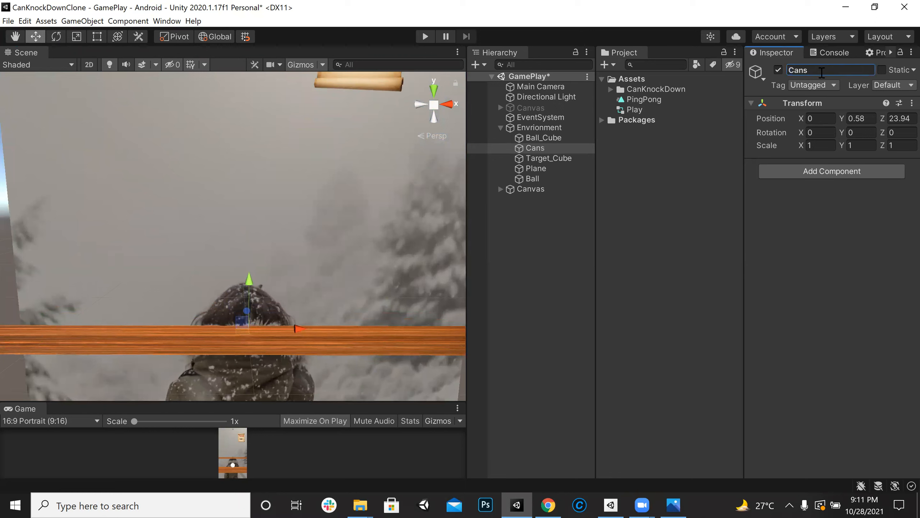
click(847, 67)
double_click(846, 68)
text(CansParent)
key(Return)
Create a 3D Cylinder as a child of CansParent
click(540, 177)
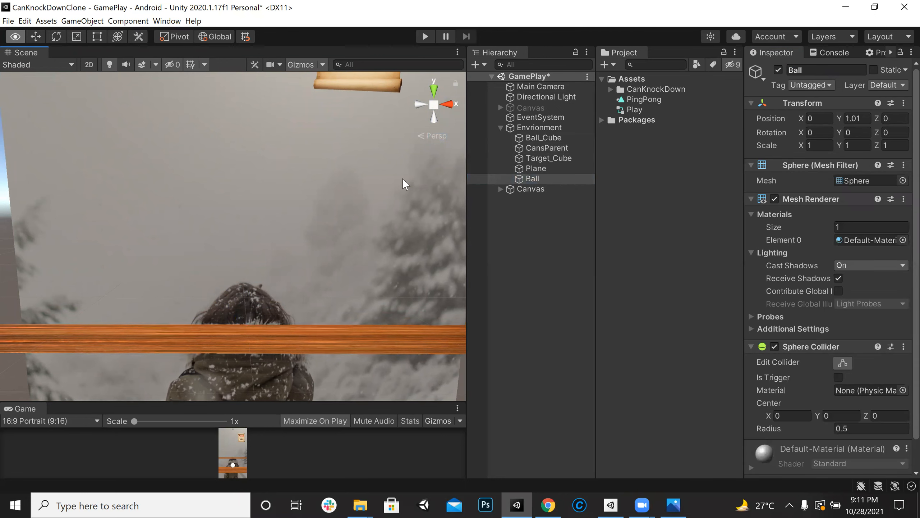
scroll(402, 178, down, 5)
scroll(404, 181, up, 8)
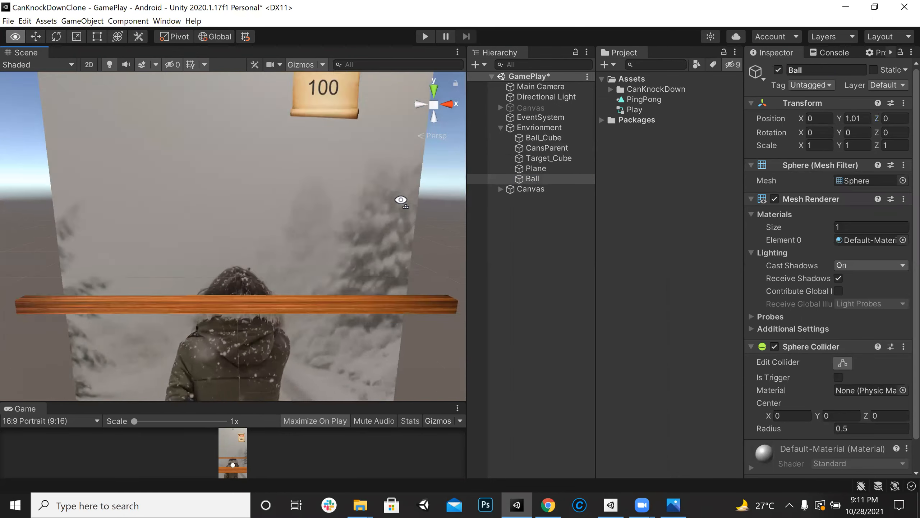
click(547, 148)
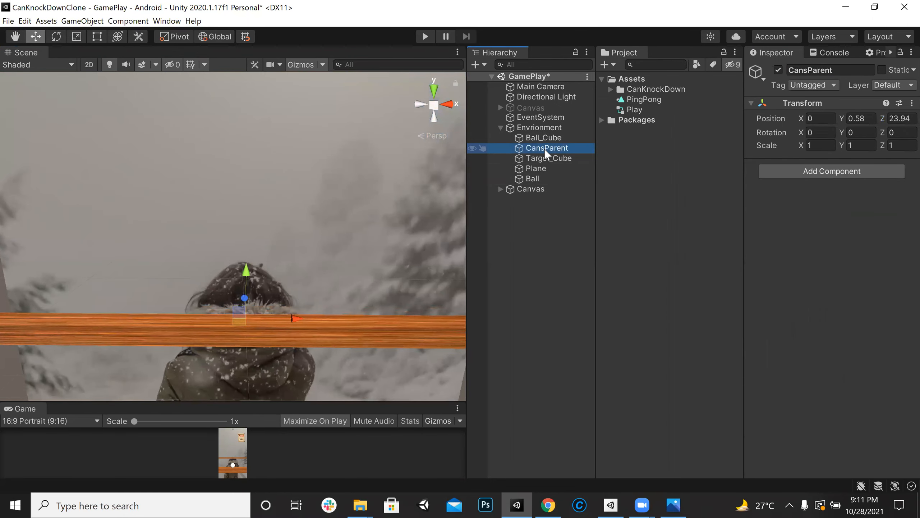
right_click(544, 149)
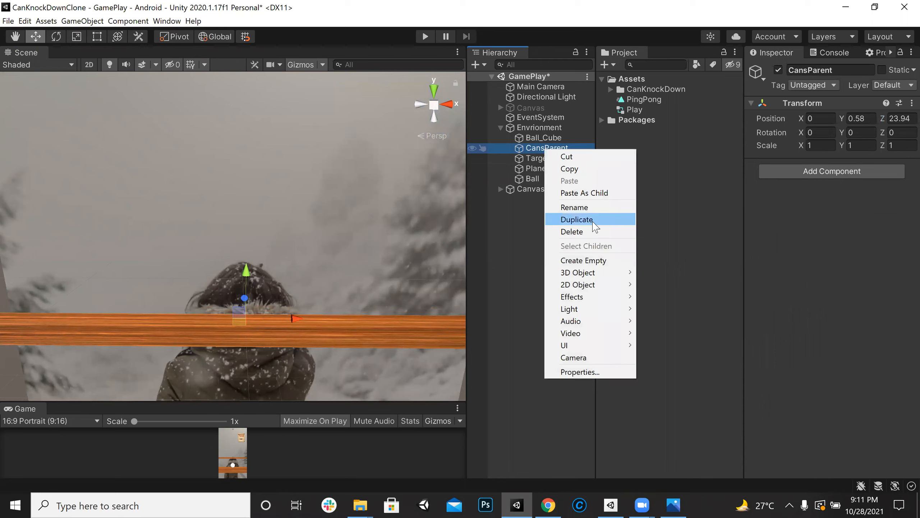
mouse_move(616, 321)
mouse_move(587, 272)
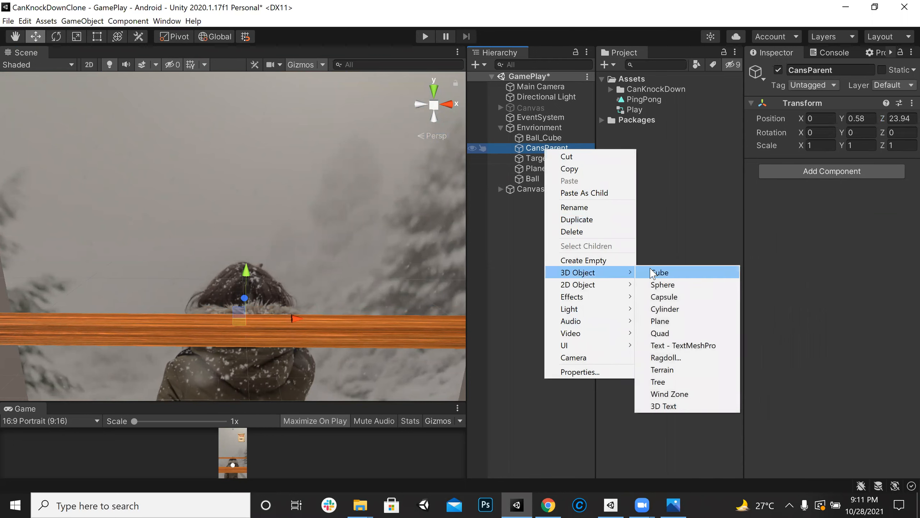
click(671, 308)
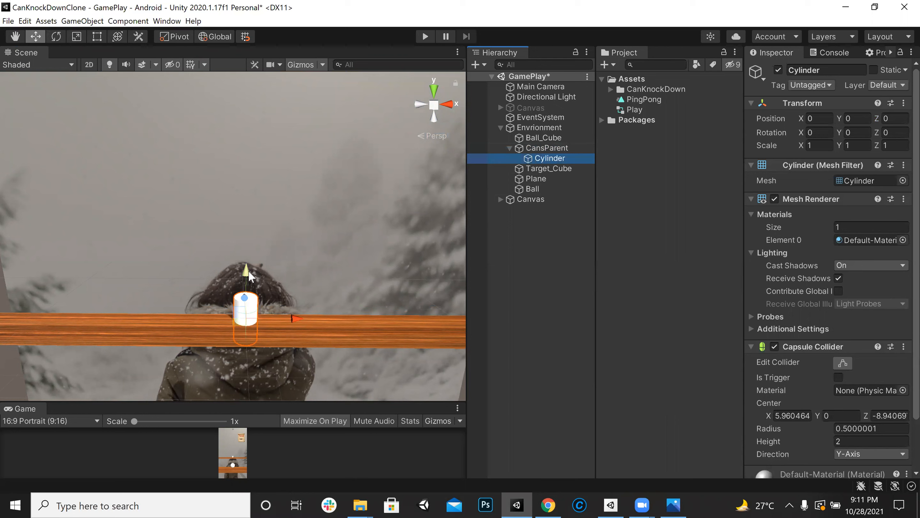
Raise the Cylinder onto the rear plank at Y about 0.94 and widen it to a scale of about 1.49 in X and 1.22 in Z
drag(247, 270, 248, 251)
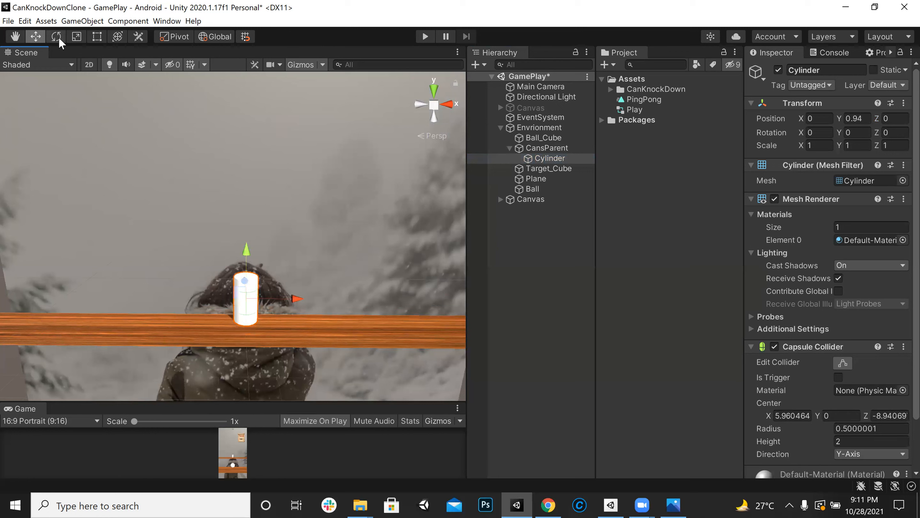
click(96, 37)
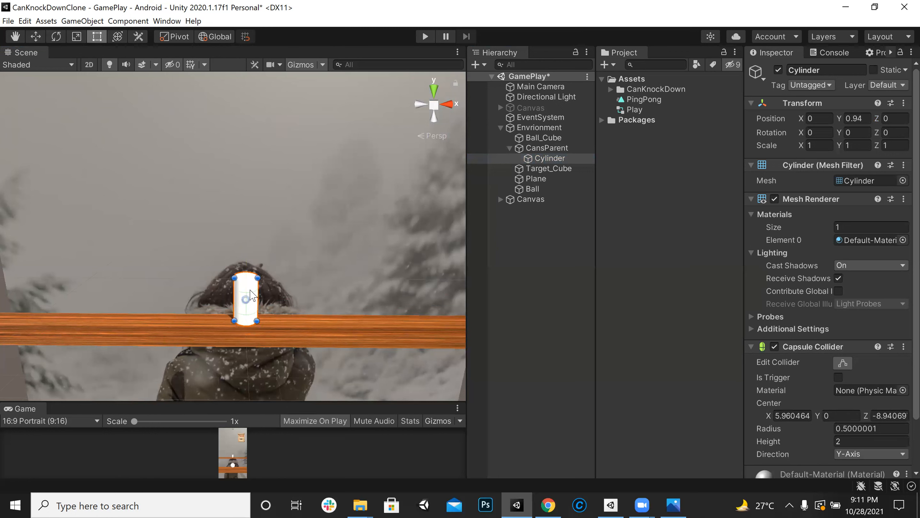
alt+drag(256, 289, 260, 289)
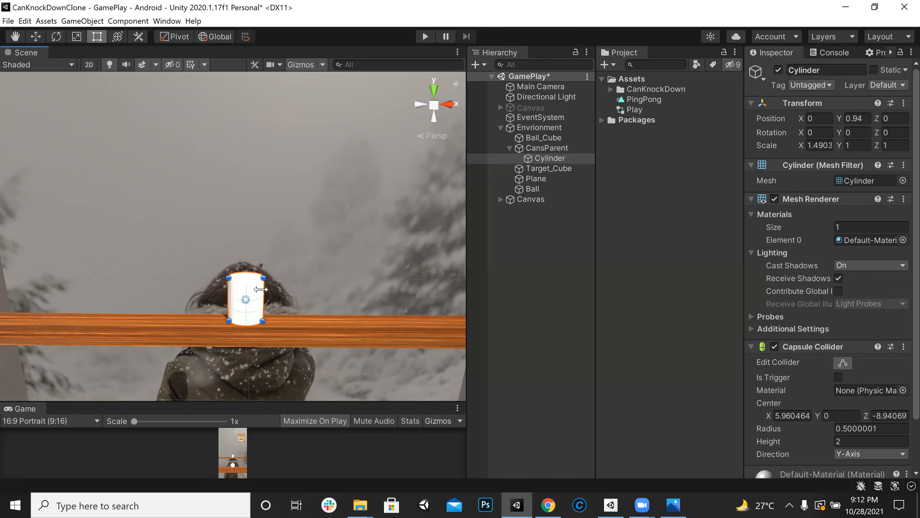
alt+drag(279, 249, 250, 239)
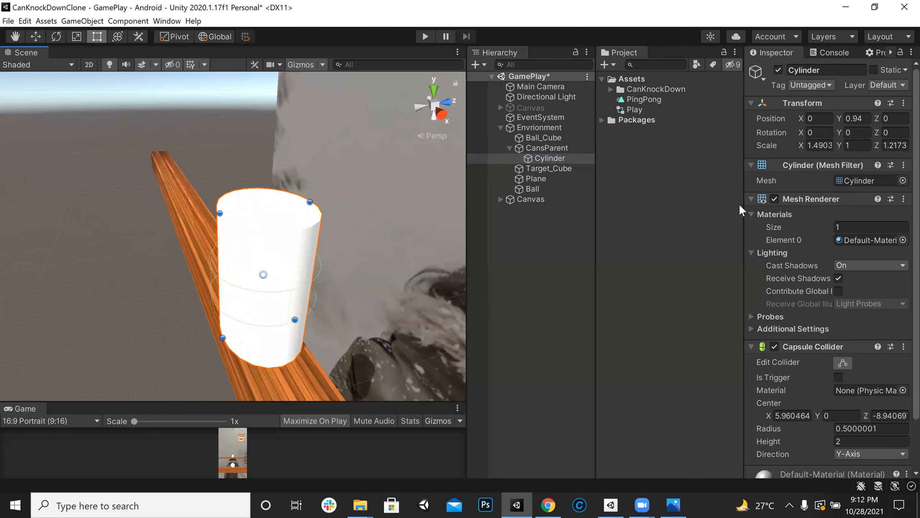
Replace the Cylinder's Capsule Collider with a Mesh Collider and make it convex
drag(743, 202, 621, 208)
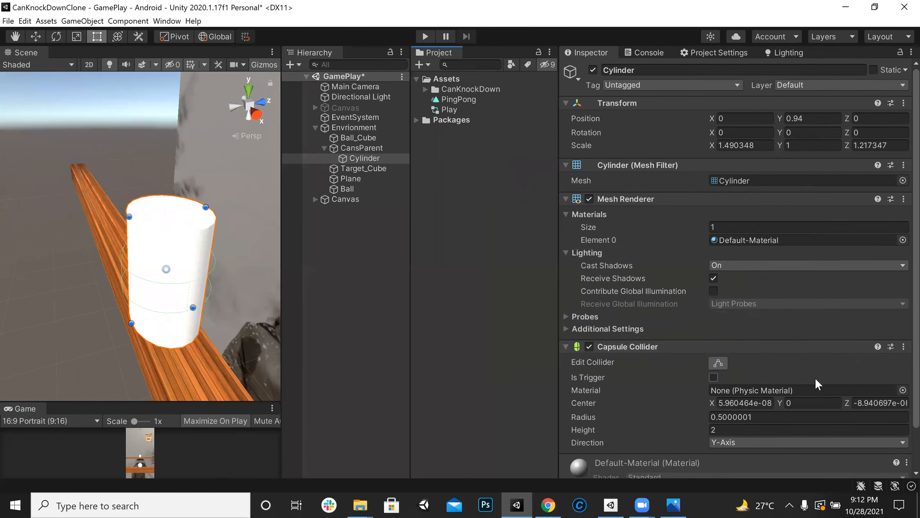
click(903, 347)
click(884, 373)
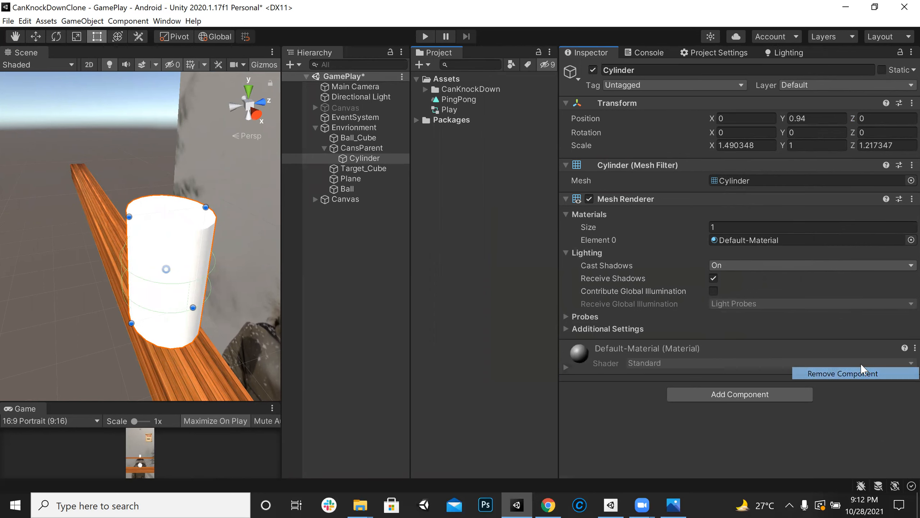
click(566, 199)
click(692, 260)
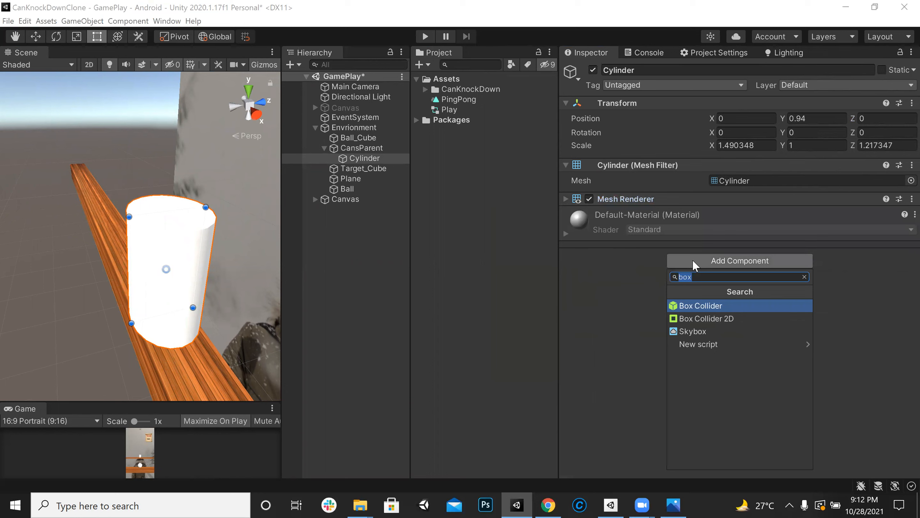
text(mesh)
key(Return)
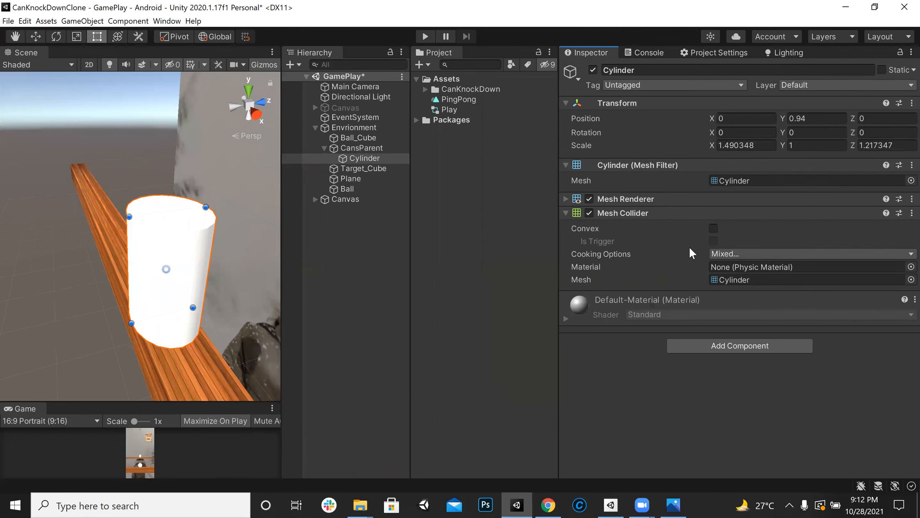
click(718, 228)
Frame the Cylinder in the Scene view and resize the editor layout for a taller Game view and a wider Scene view
alt+drag(201, 290, 246, 285)
drag(189, 401, 245, 188)
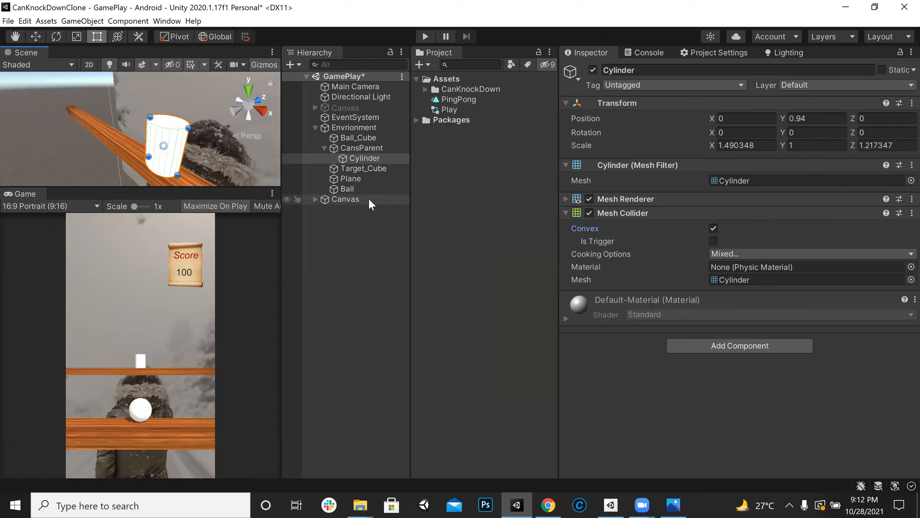
double_click(359, 159)
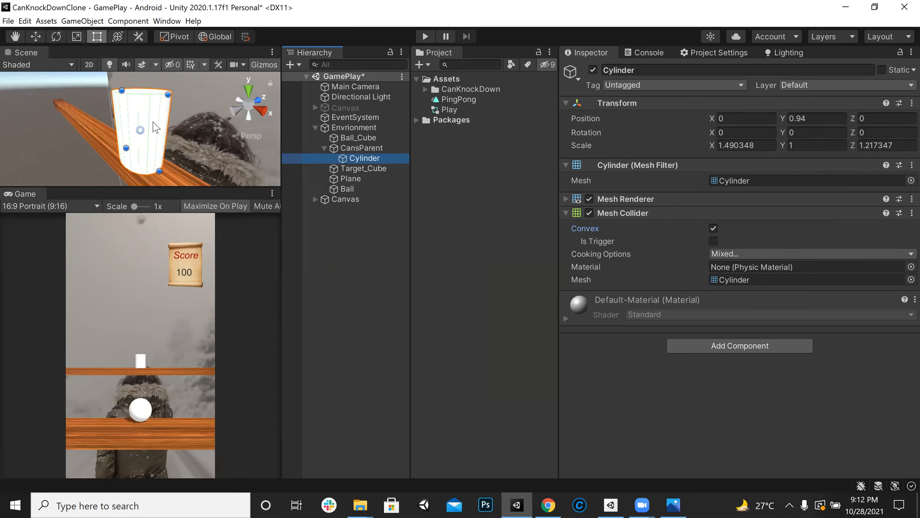
drag(232, 189, 262, 339)
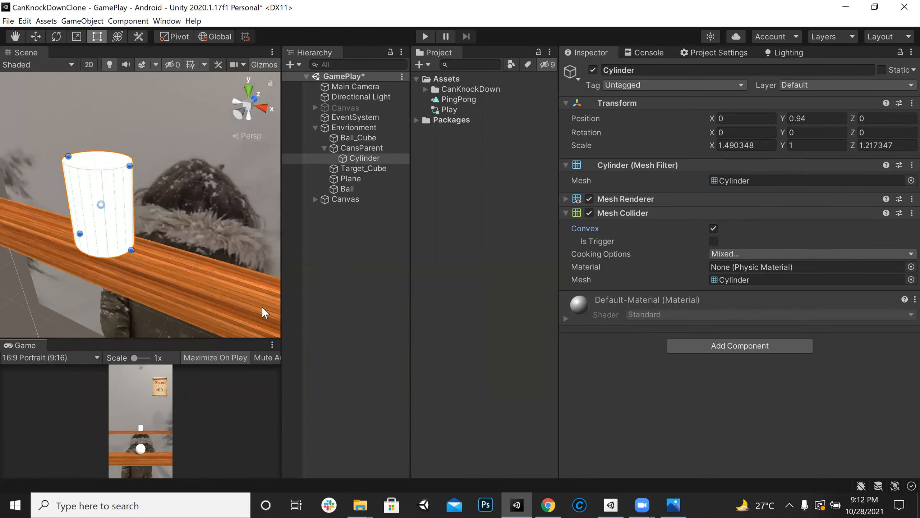
drag(282, 291, 467, 235)
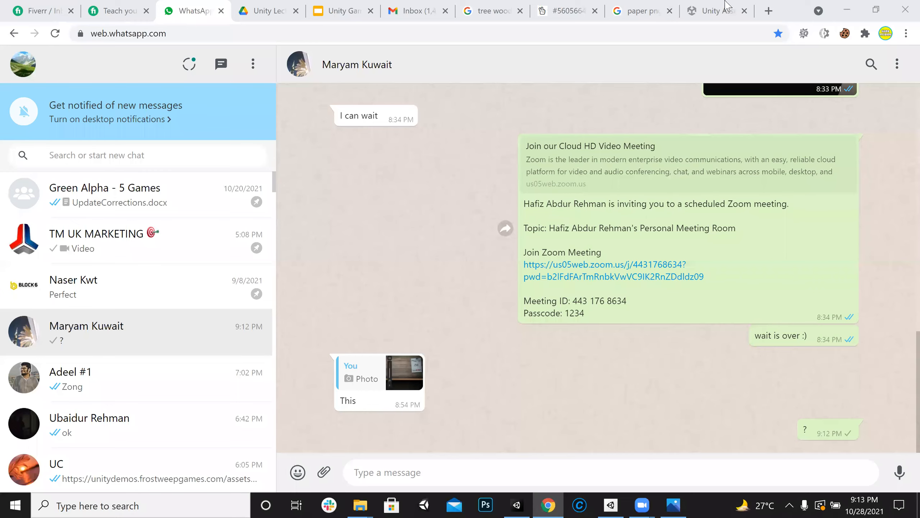
Return to Unity, deselect the Cylinder, collapse the Envrionment group and save the GamePlay scene
key(alt+Tab)
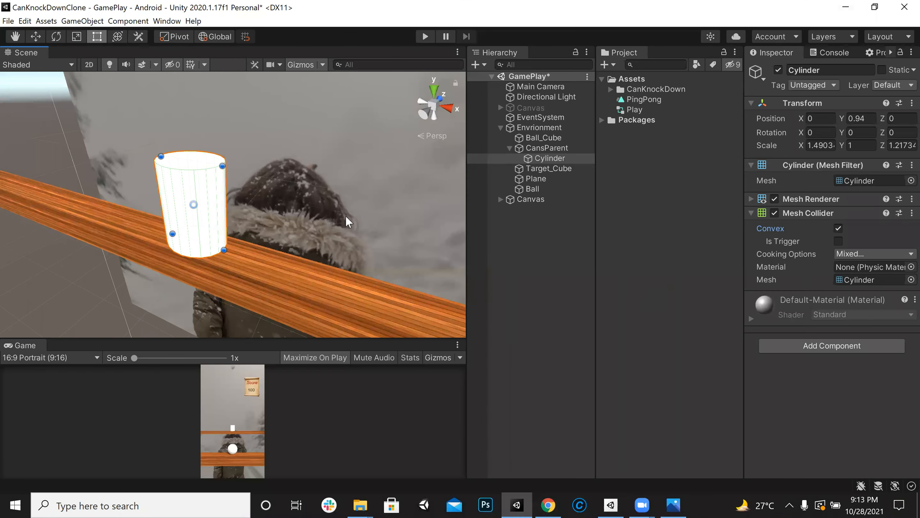
right_drag(349, 210, 152, 170)
key(s)
click(513, 273)
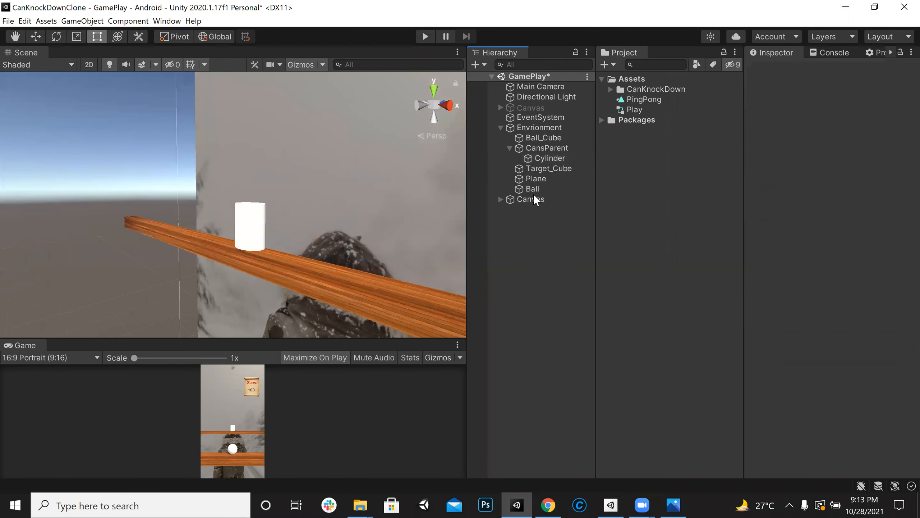
click(499, 127)
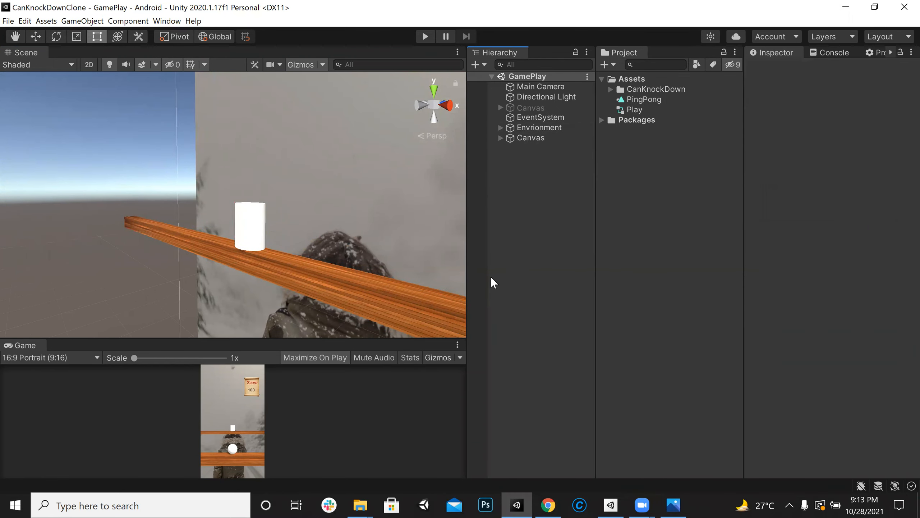